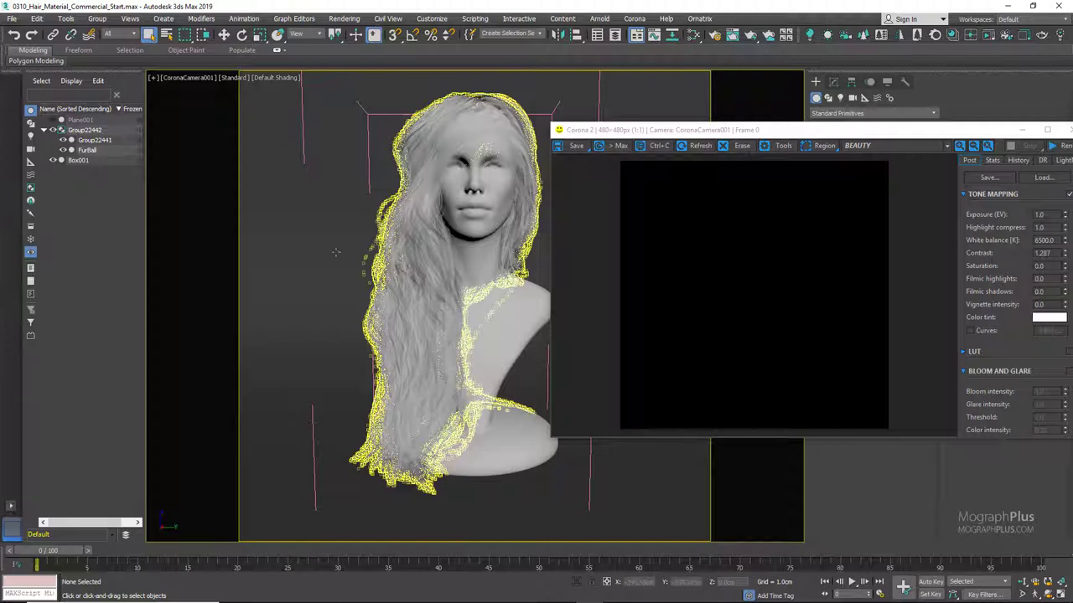
- Select the FurBall hair object and create a CoronaHairMtl material in empty space of the Slate material view
{"action": "left_click", "coordinate": [411, 237]}
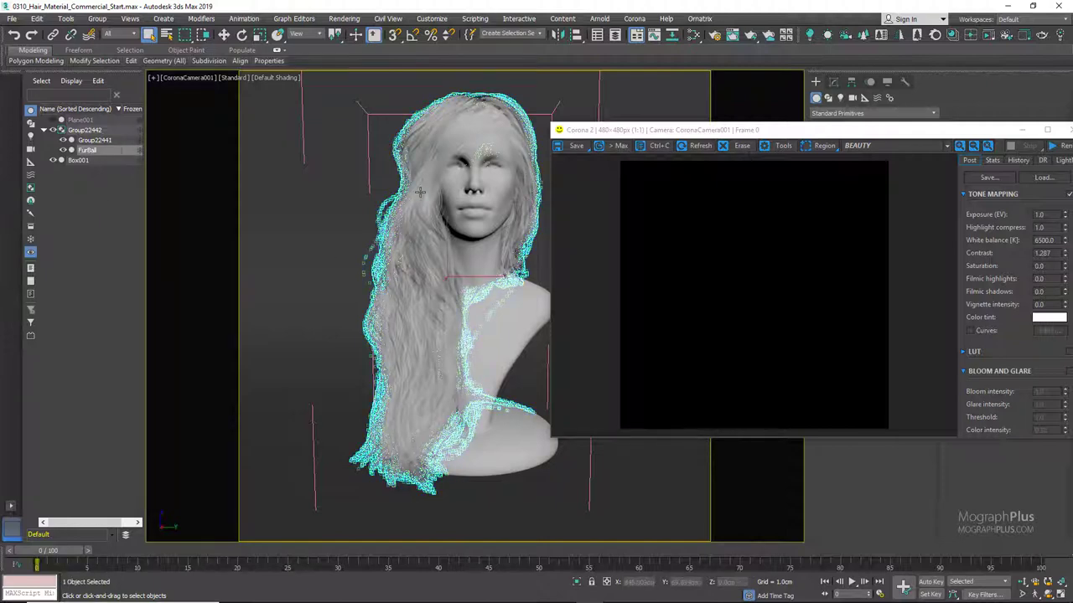
{"action": "key", "text": "m"}
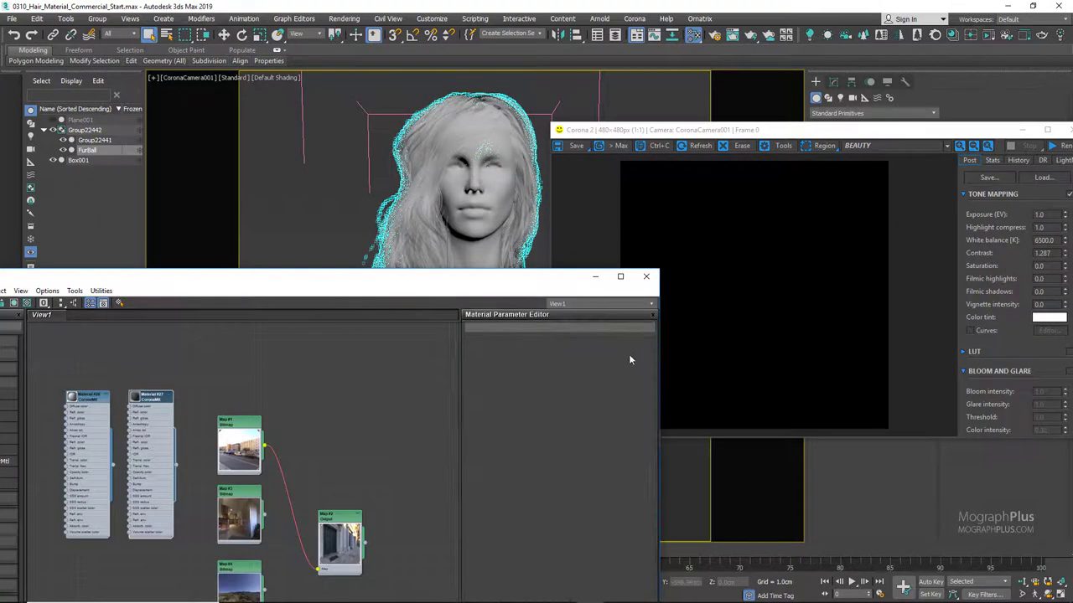
{"action": "left_click_drag", "start_coordinate": [501, 282], "coordinate": [503, 52]}
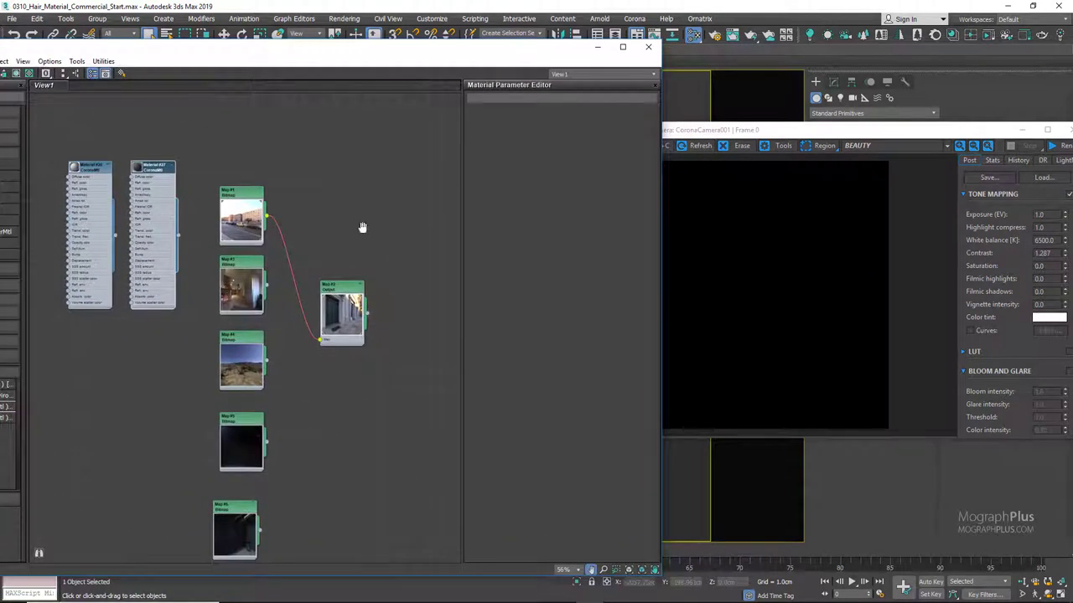
{"action": "middle_click_drag", "start_coordinate": [362, 227], "coordinate": [78, 230]}
{"action": "right_click", "coordinate": [183, 223]}
{"action": "mouse_move", "coordinate": [215, 229]}
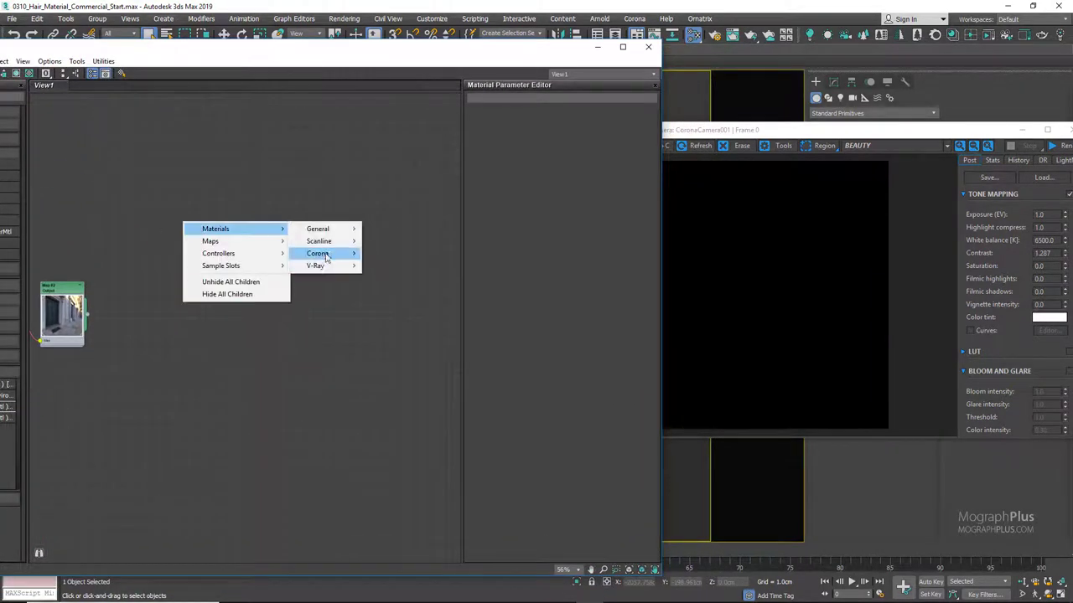
{"action": "mouse_move", "coordinate": [340, 258]}
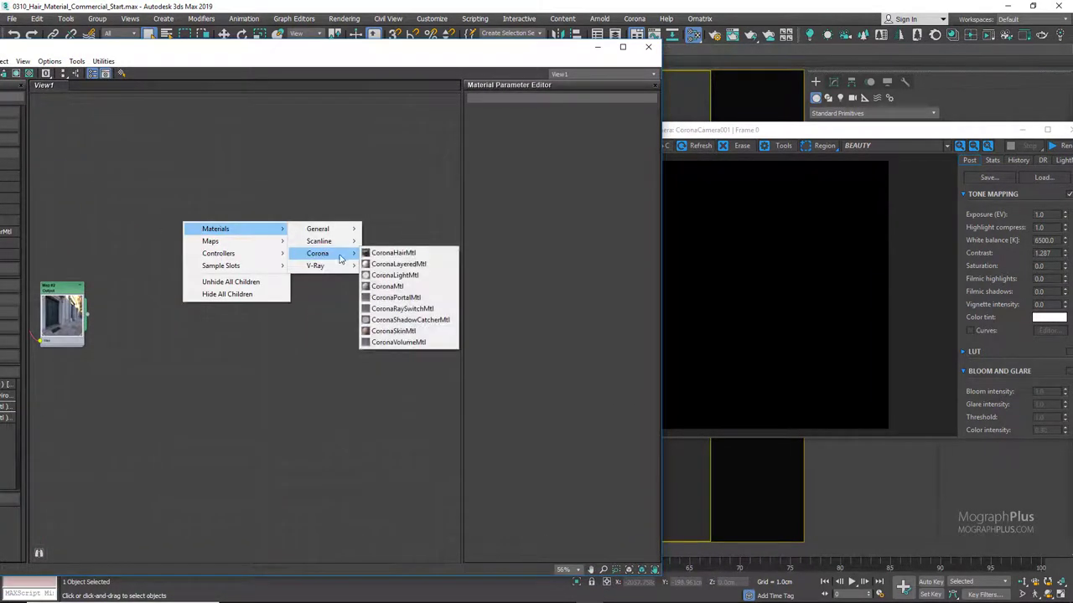
{"action": "left_click", "coordinate": [392, 253]}
{"action": "left_click_drag", "start_coordinate": [174, 222], "coordinate": [223, 227]}
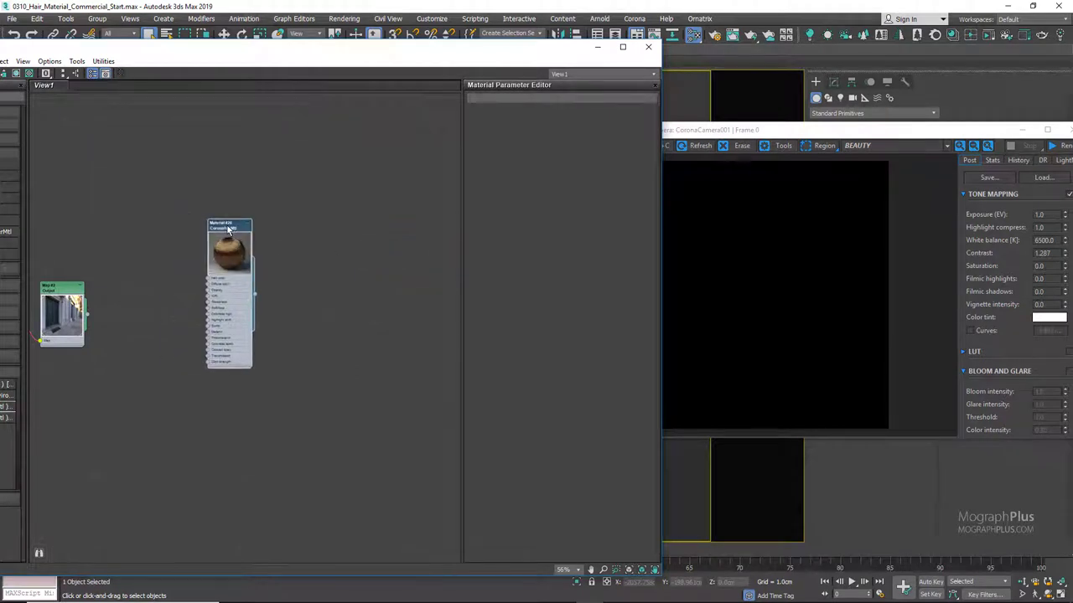
- Assign the new CoronaHairMtl to the selected hair and display the material's parameters, keeping the viewport render window uncovered
{"action": "right_click", "coordinate": [231, 225]}
{"action": "left_click", "coordinate": [246, 241]}
{"action": "scroll", "coordinate": [159, 258], "scroll_direction": "up", "scroll_amount": 5}
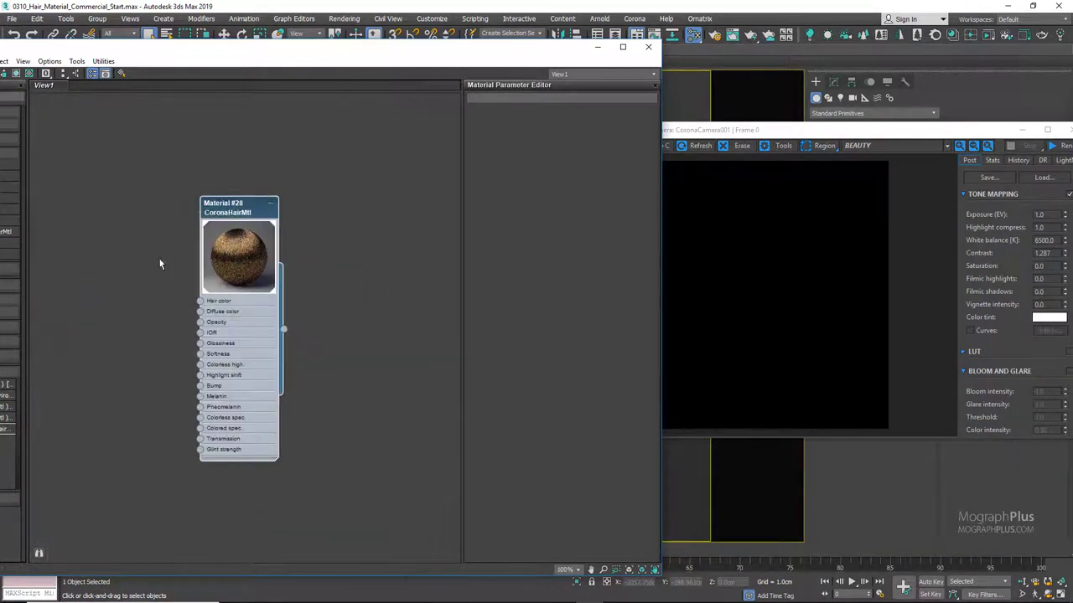
{"action": "double_click", "coordinate": [225, 164]}
{"action": "left_click_drag", "start_coordinate": [225, 165], "coordinate": [280, 174]}
{"action": "left_click_drag", "start_coordinate": [450, 55], "coordinate": [307, 49]}
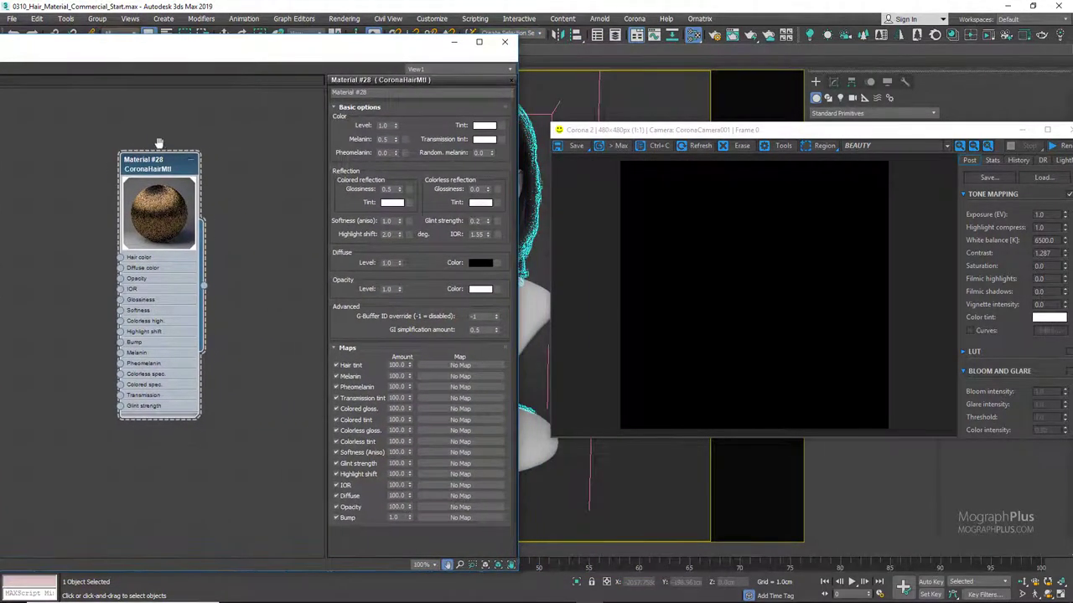
{"action": "middle_click_drag", "start_coordinate": [161, 144], "coordinate": [149, 170]}
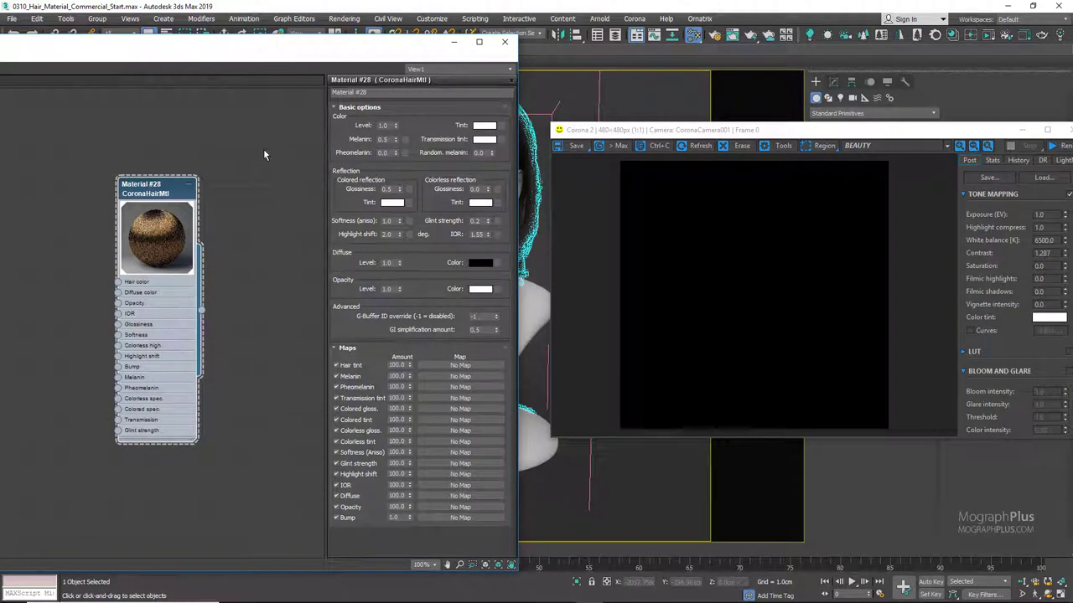
- Start interactive rendering of the Corona camera view and restrict it to a region around the hair and bust
{"action": "mouse_move", "coordinate": [945, 131]}
{"action": "left_mouse_down"}
{"action": "mouse_move", "coordinate": [921, 125]}
{"action": "mouse_move", "coordinate": [927, 134]}
{"action": "left_mouse_up"}
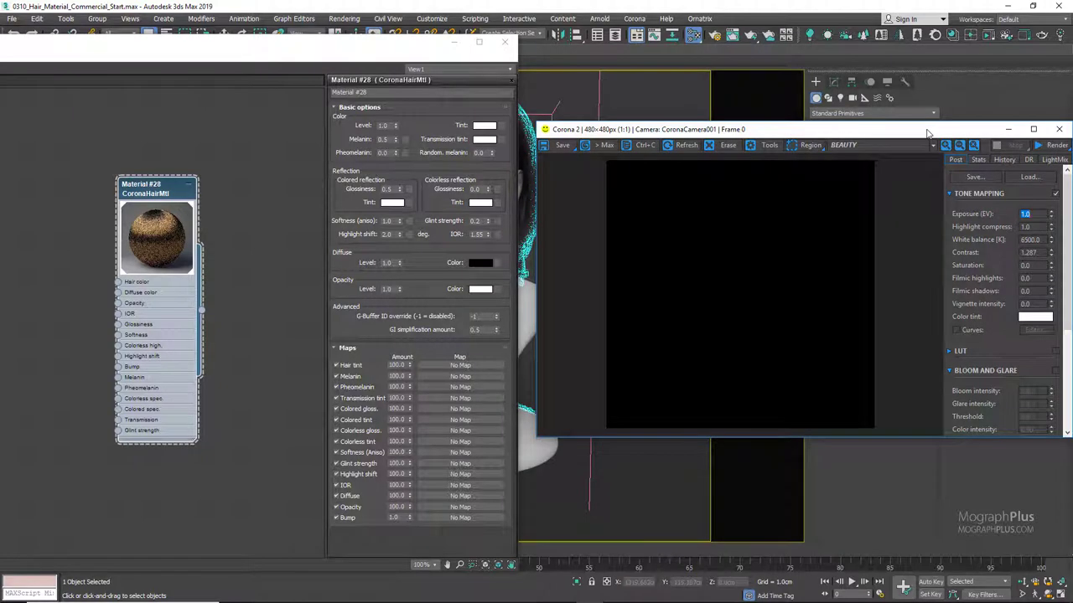
{"action": "left_click", "coordinate": [1050, 147]}
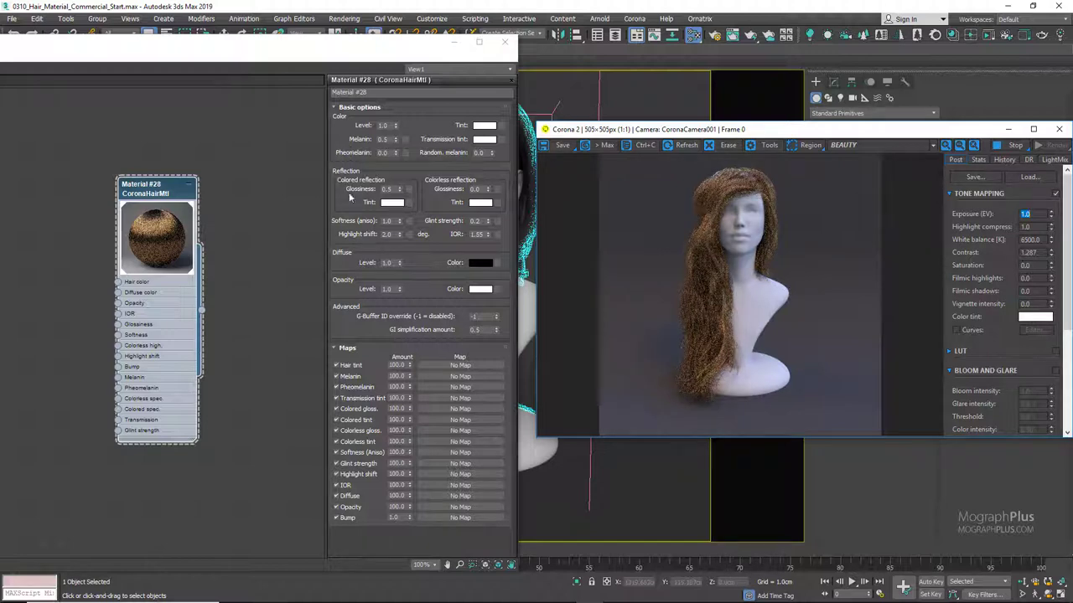
{"action": "left_click", "coordinate": [808, 147]}
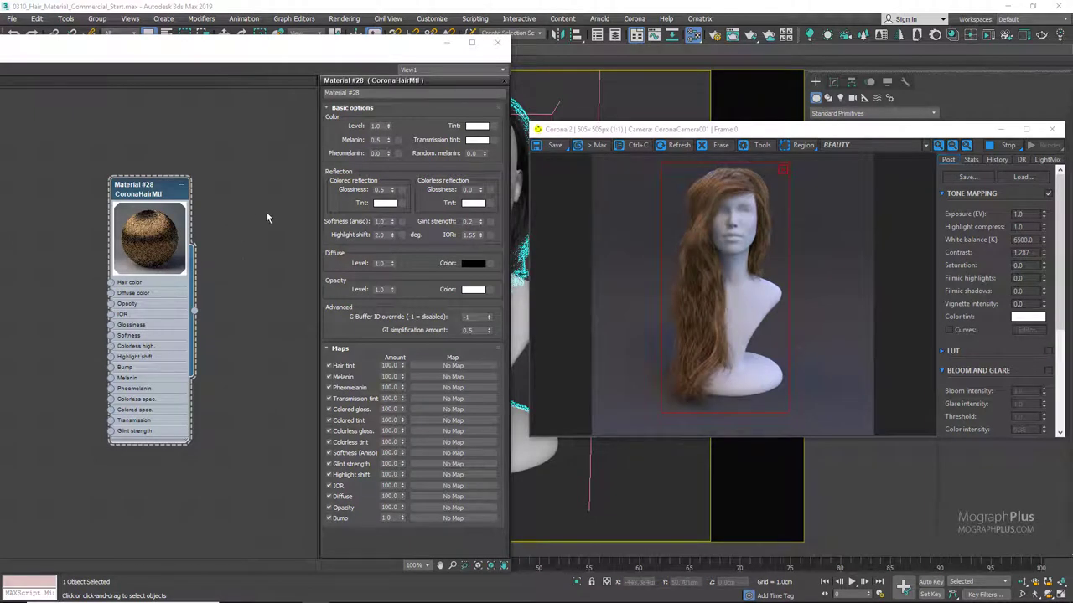
- Try melanin values of 0 and 0.25 on the hair material
{"action": "double_click", "coordinate": [379, 139]}
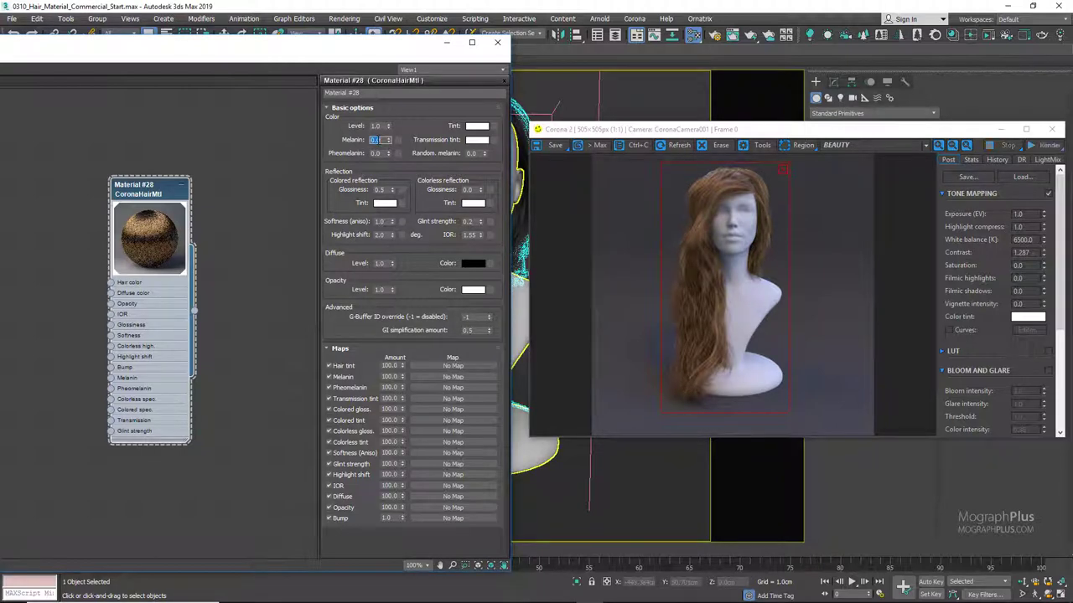
{"action": "type", "text": "0"}
{"action": "key", "text": "Return"}
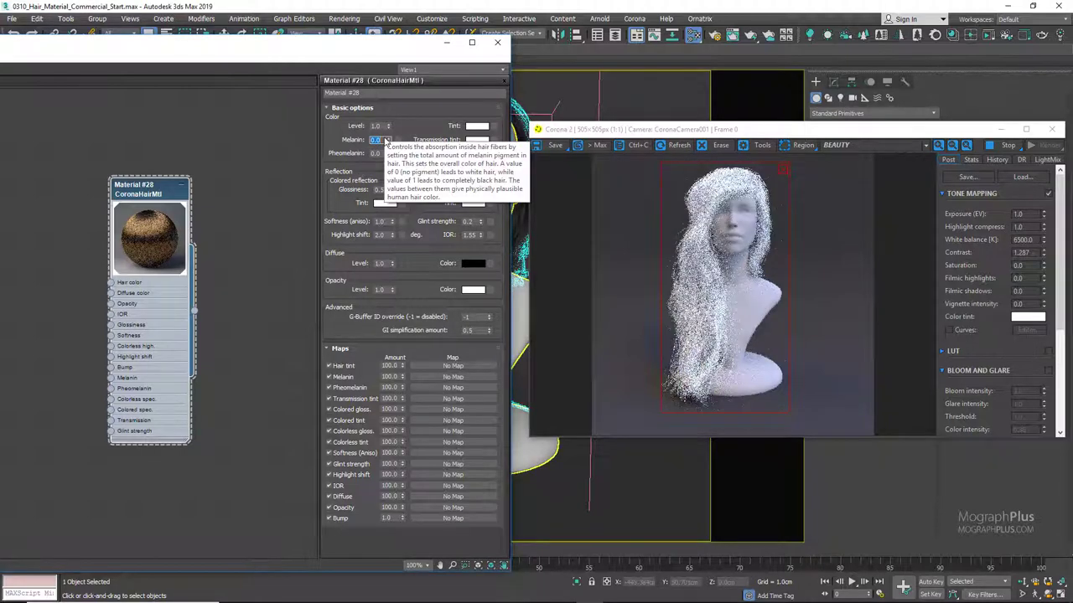
{"action": "type", "text": "0.25"}
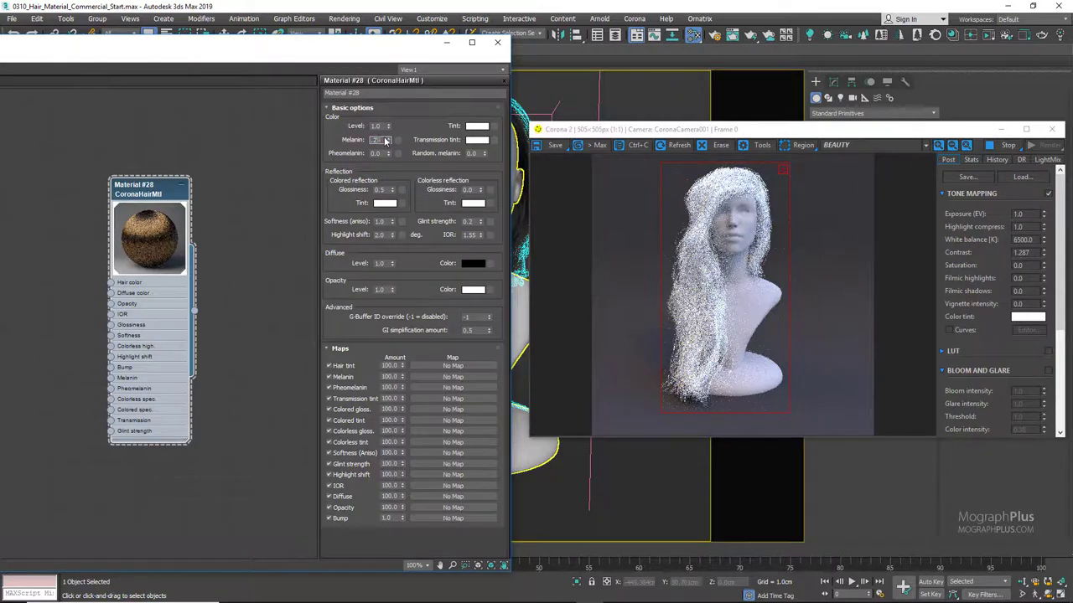
{"action": "key", "text": "Return"}
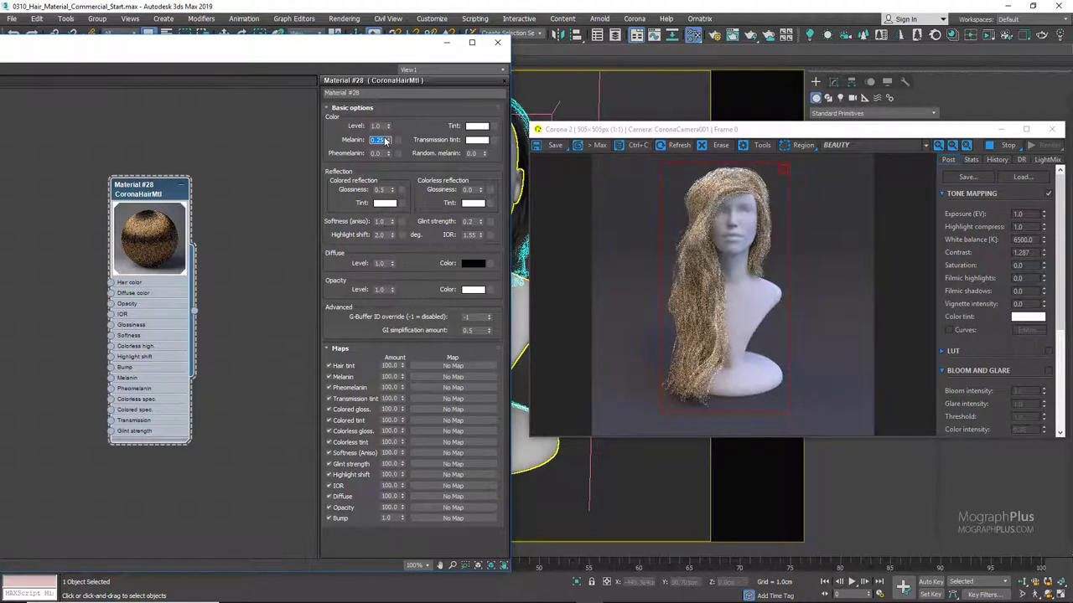
- Try melanin values of 0.5, 0.75 and 1 on the hair material
{"action": "type", "text": "0.5"}
{"action": "key", "text": "Return"}
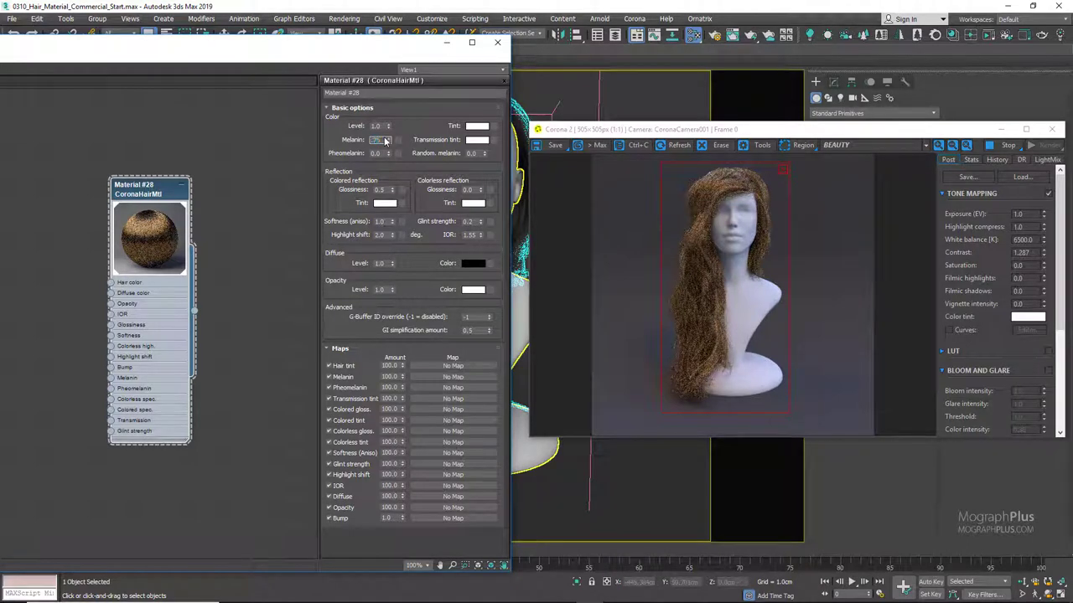
{"action": "key", "text": "Return"}
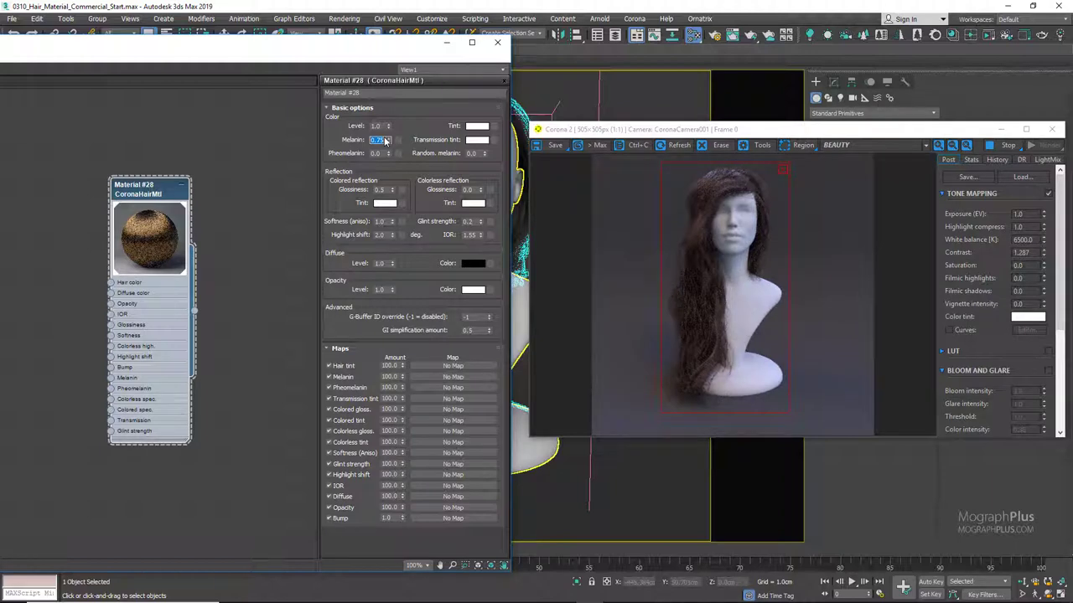
{"action": "type", "text": "1"}
{"action": "key", "text": "Return"}
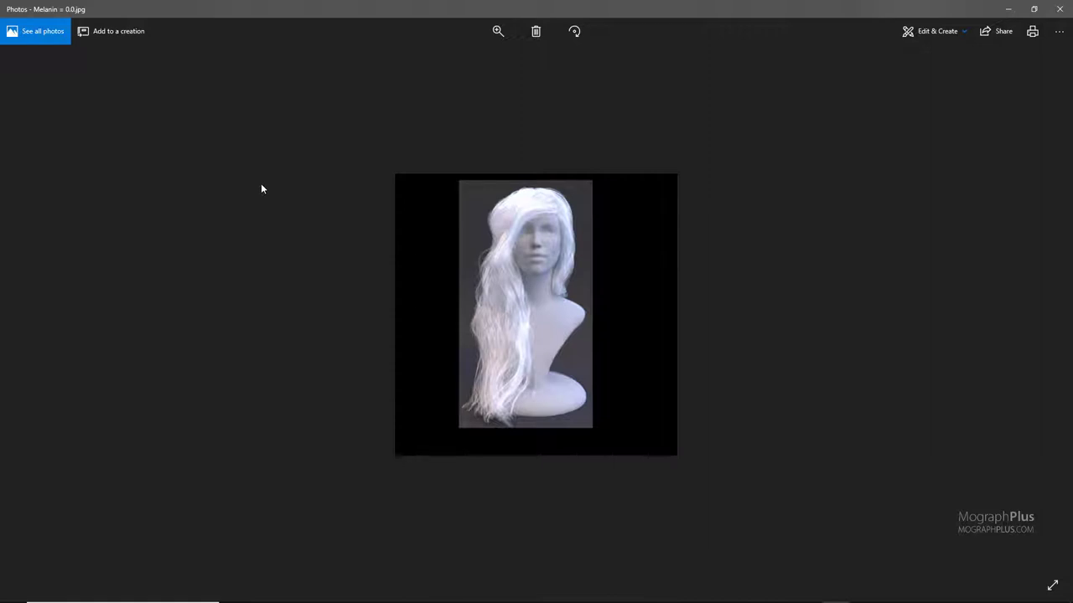
- Compare the saved melanin reference renders from 0.0 to 1.0 in Photos, and close the viewer
{"action": "key", "text": "Right"}
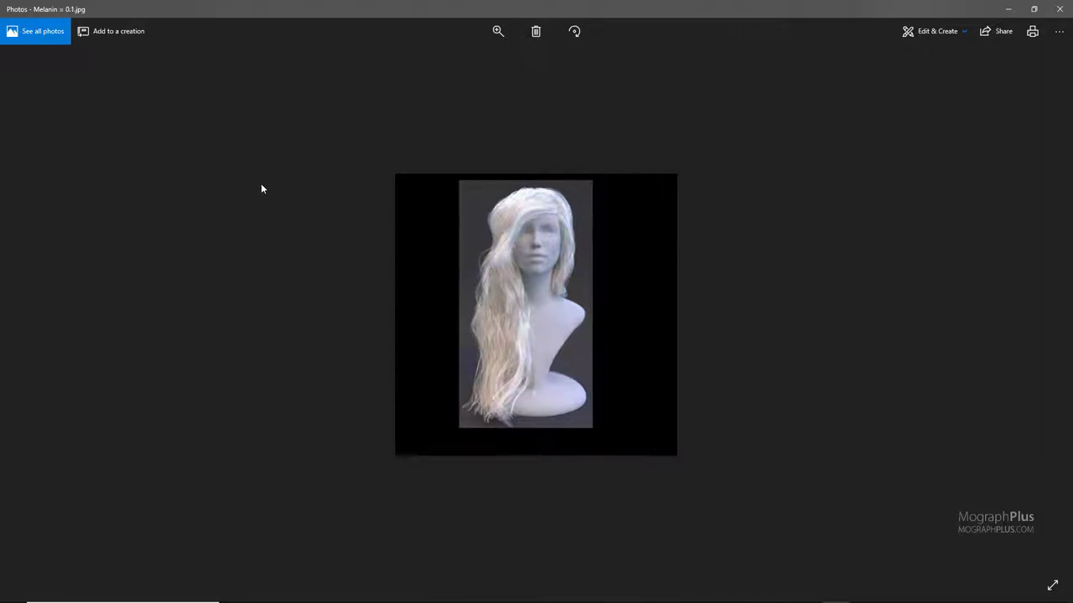
{"action": "key", "text": "Right"}
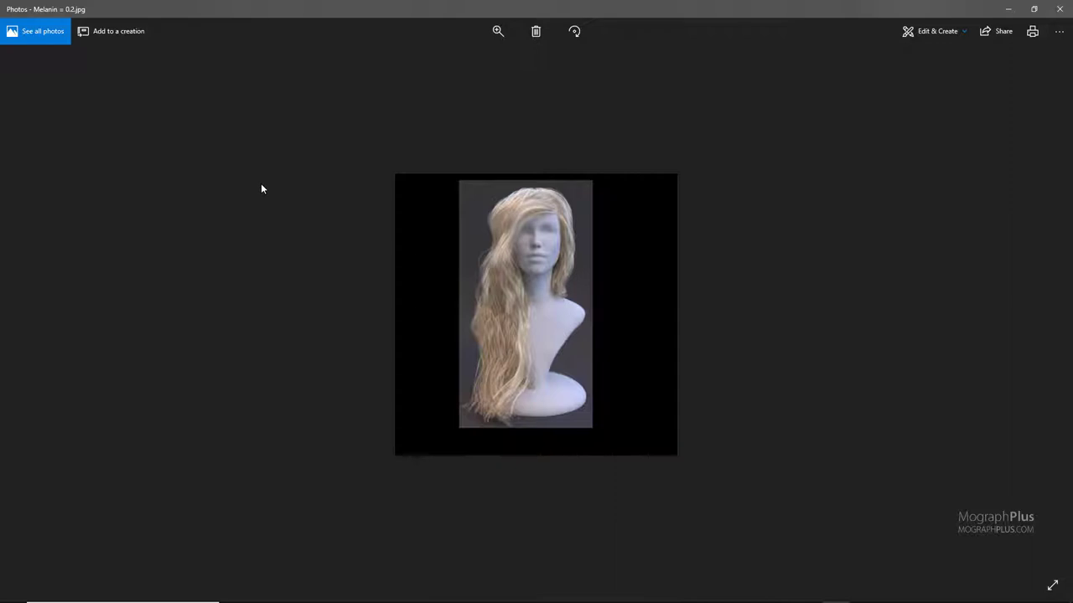
{"action": "key", "text": "Right"}
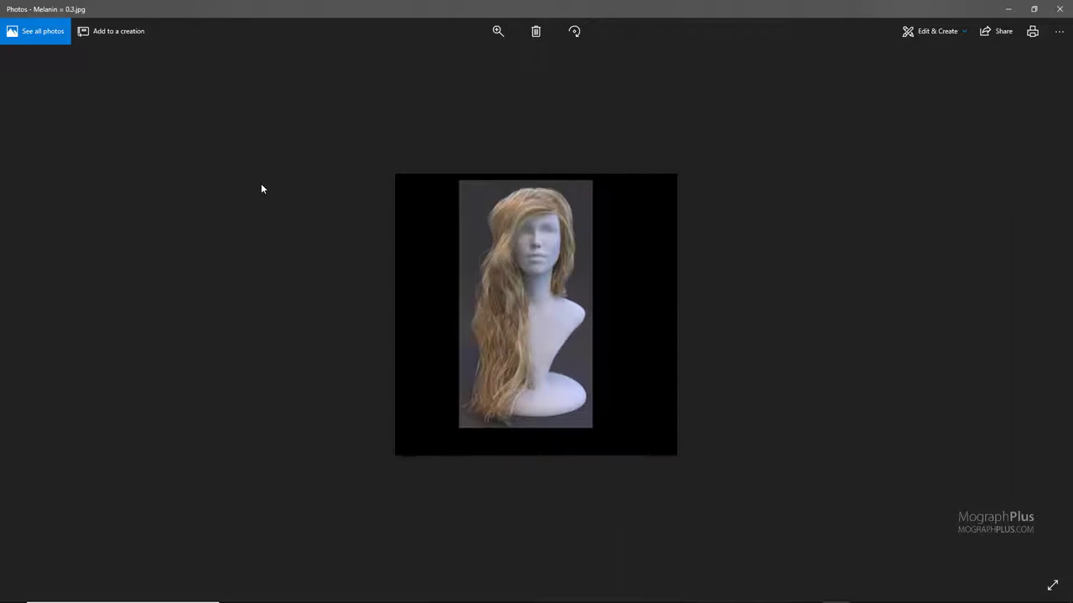
{"action": "key", "text": "Right"}
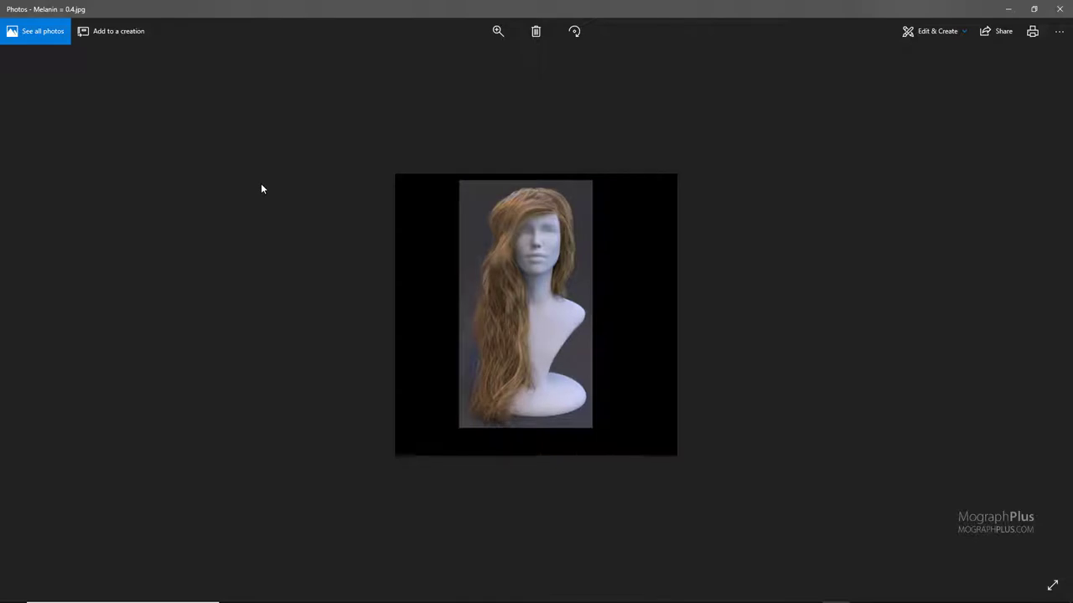
{"action": "key", "text": "Right"}
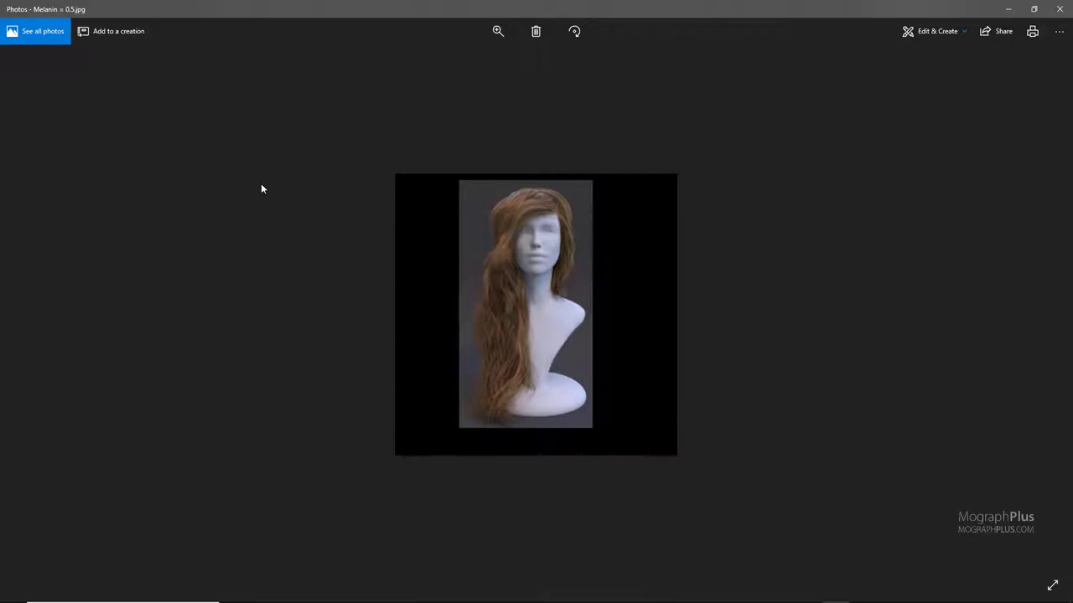
{"action": "key", "text": "Right"}
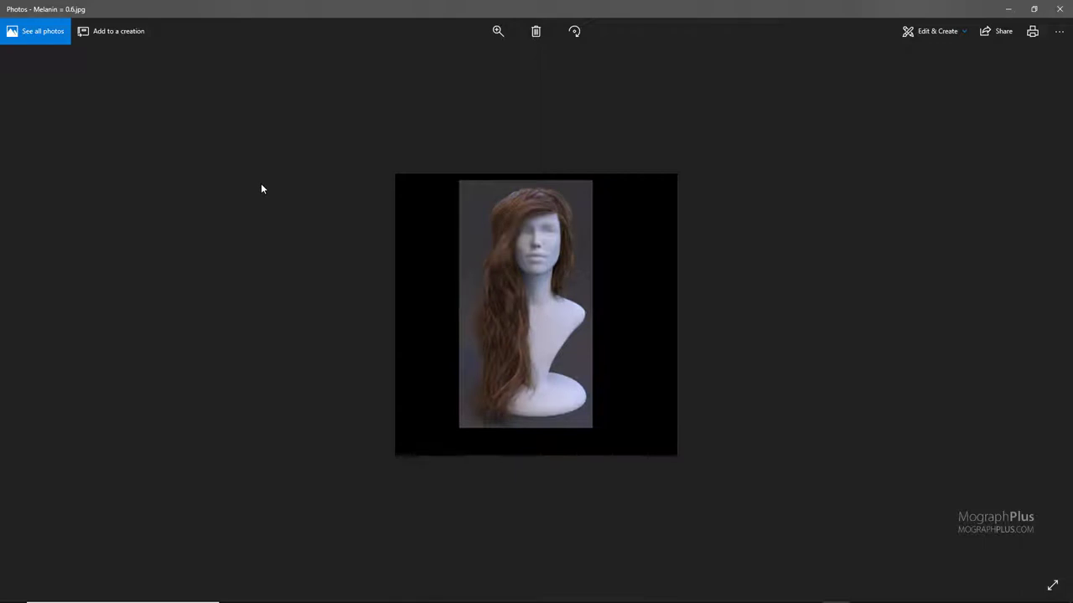
{"action": "key", "text": "Right"}
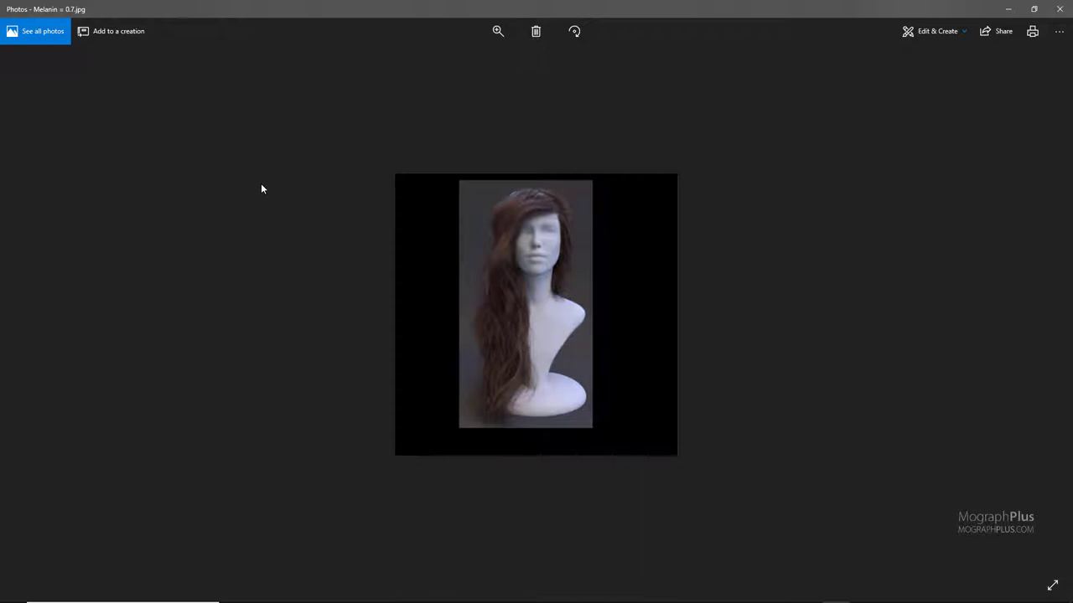
{"action": "key", "text": "Right"}
{"action": "key", "text": "Right"}
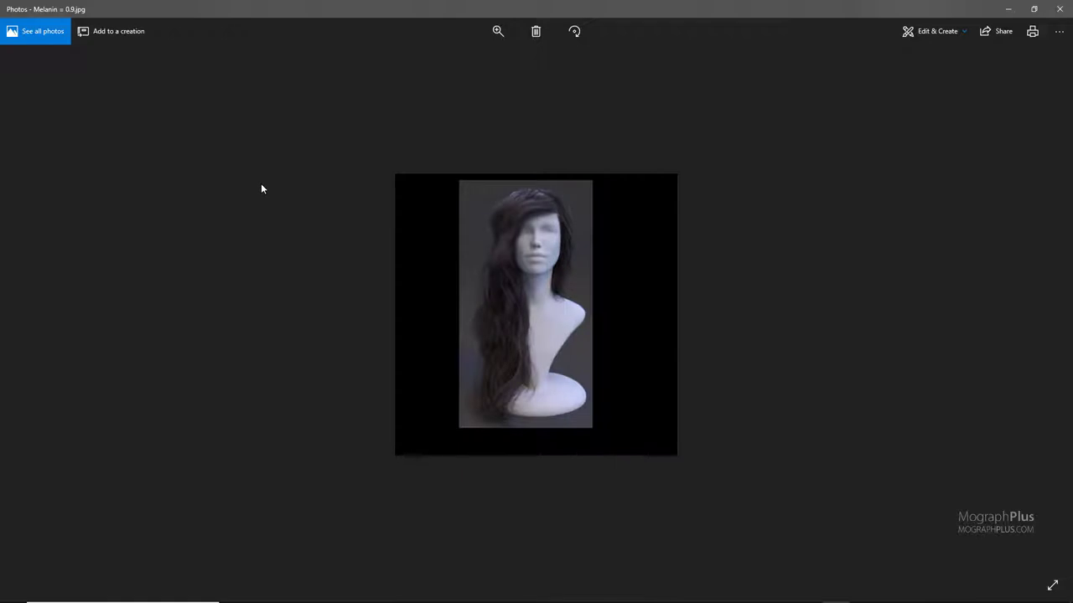
{"action": "key", "text": "Right"}
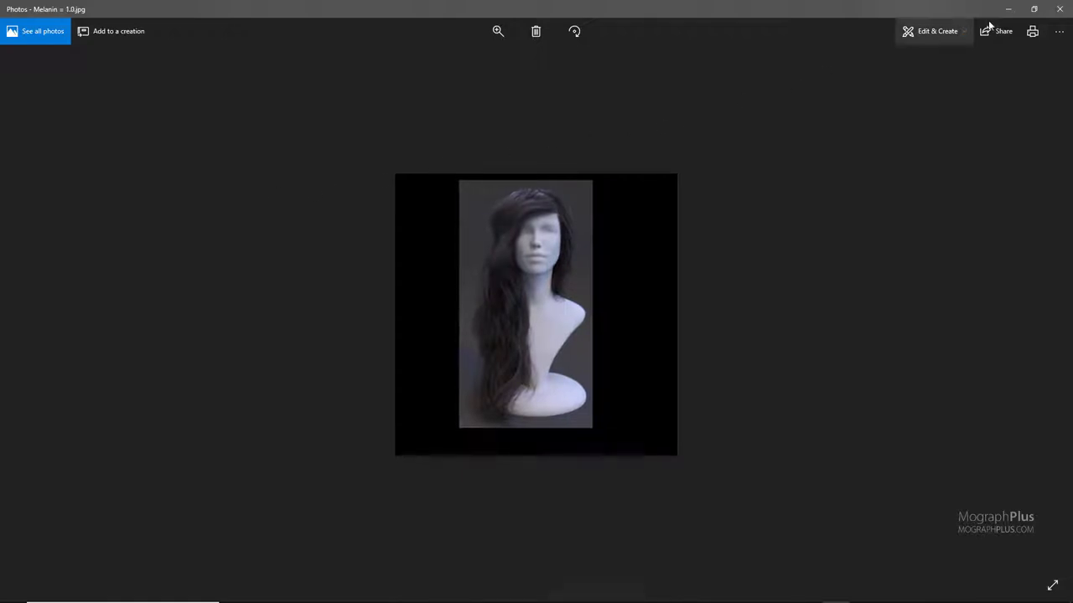
{"action": "left_click", "coordinate": [1058, 10]}
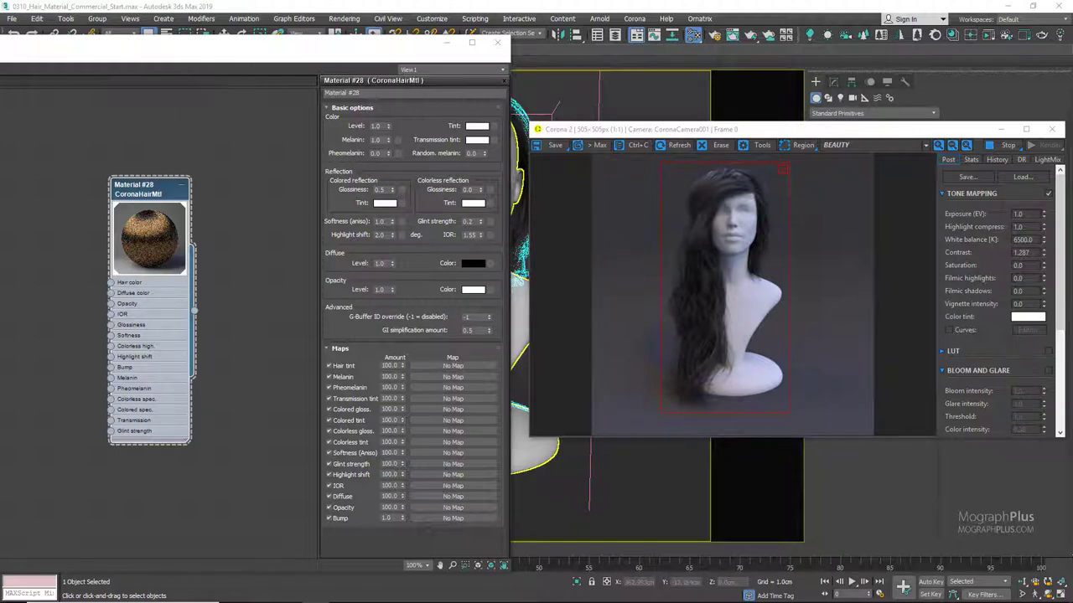
- Set the hair material's melanin to 0.75
{"action": "double_click", "coordinate": [377, 140]}
{"action": "type", "text": "0.75"}
{"action": "key", "text": "Return"}
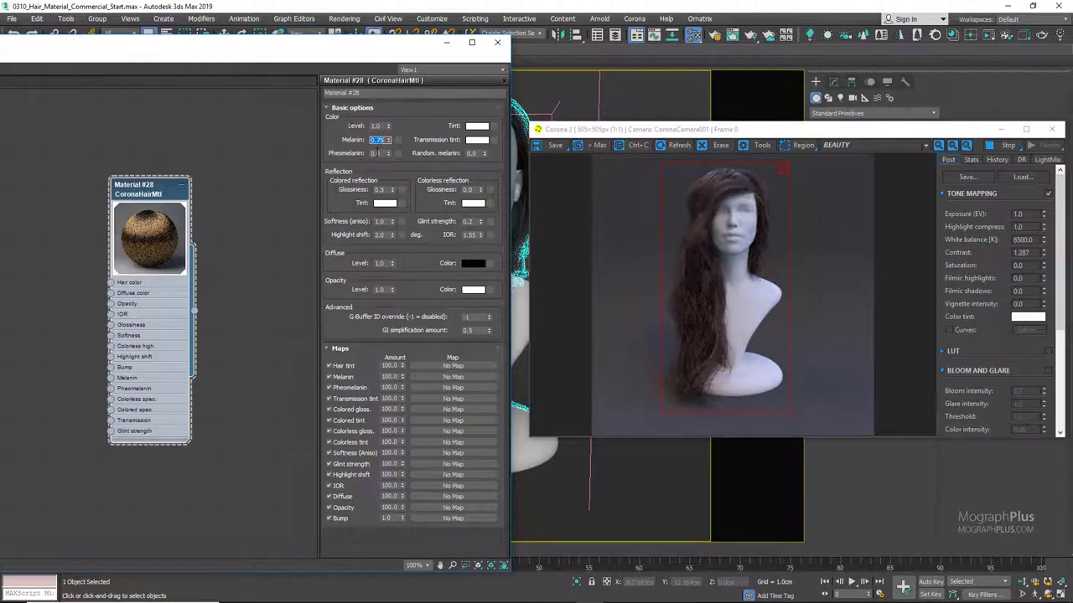
- Try a pheomelanin value of 1 on the hair material and compare the saved pheomelanin reference renders in Photos
{"action": "key", "text": "Tab"}
{"action": "type", "text": "1"}
{"action": "key", "text": "Return"}
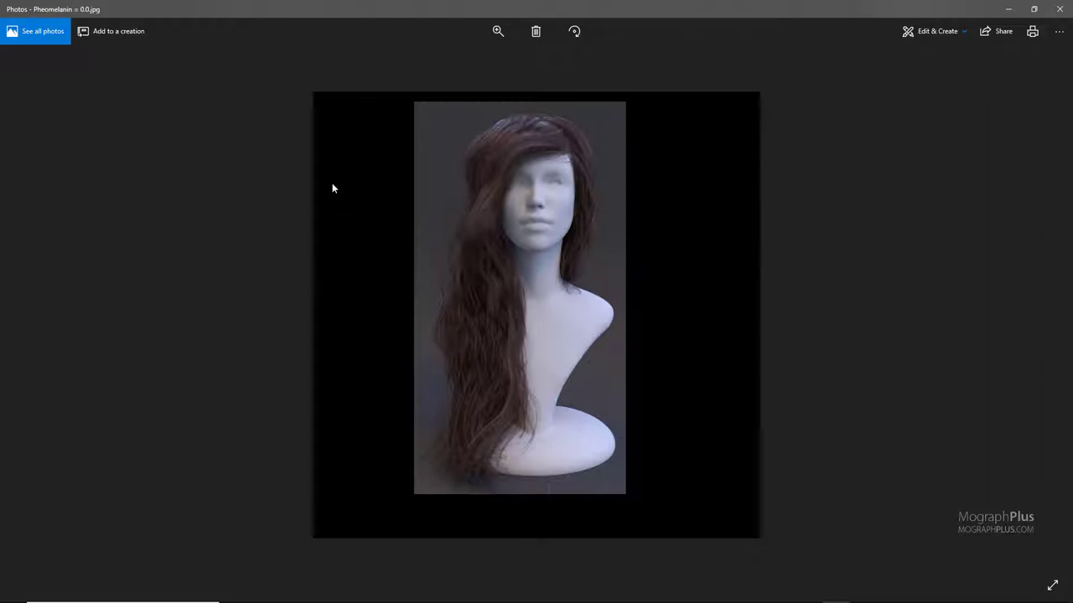
{"action": "key", "text": "Right"}
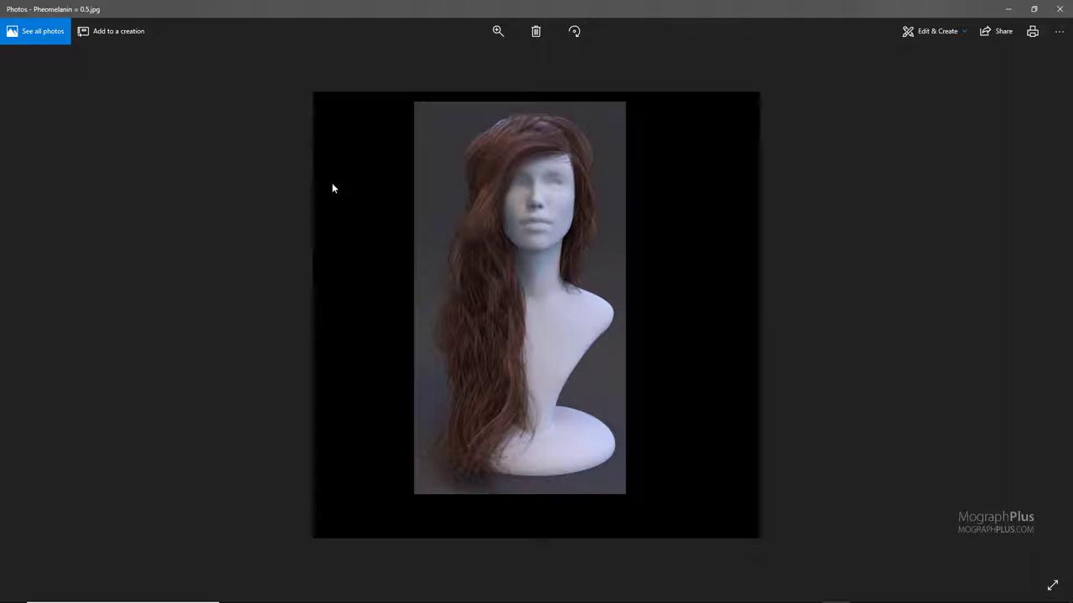
{"action": "key", "text": "Right"}
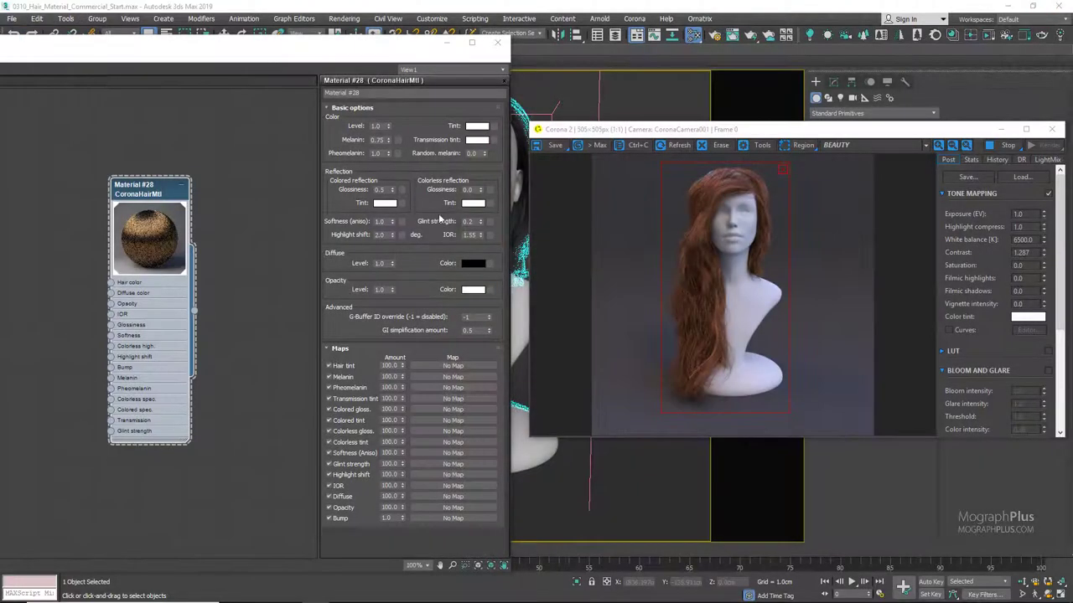
- Set the hair material's pheomelanin back to 0
{"action": "double_click", "coordinate": [378, 153]}
{"action": "type", "text": "0"}
{"action": "key", "text": "Return"}
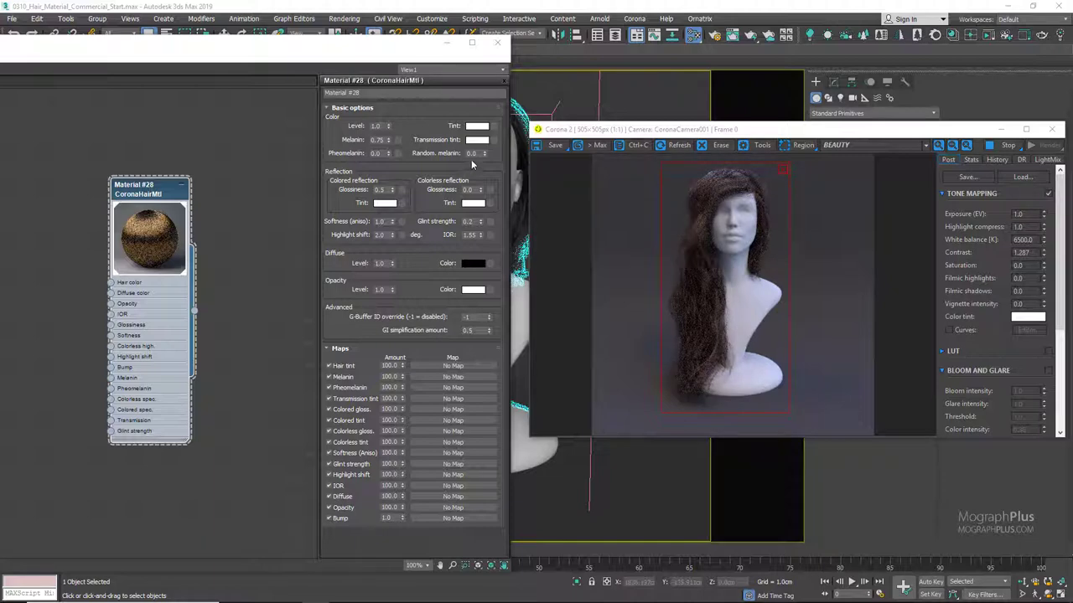
- Try a random melanin value of 1 on the hair material and compare the saved random melanin reference renders in Photos
{"action": "double_click", "coordinate": [475, 153]}
{"action": "type", "text": "1"}
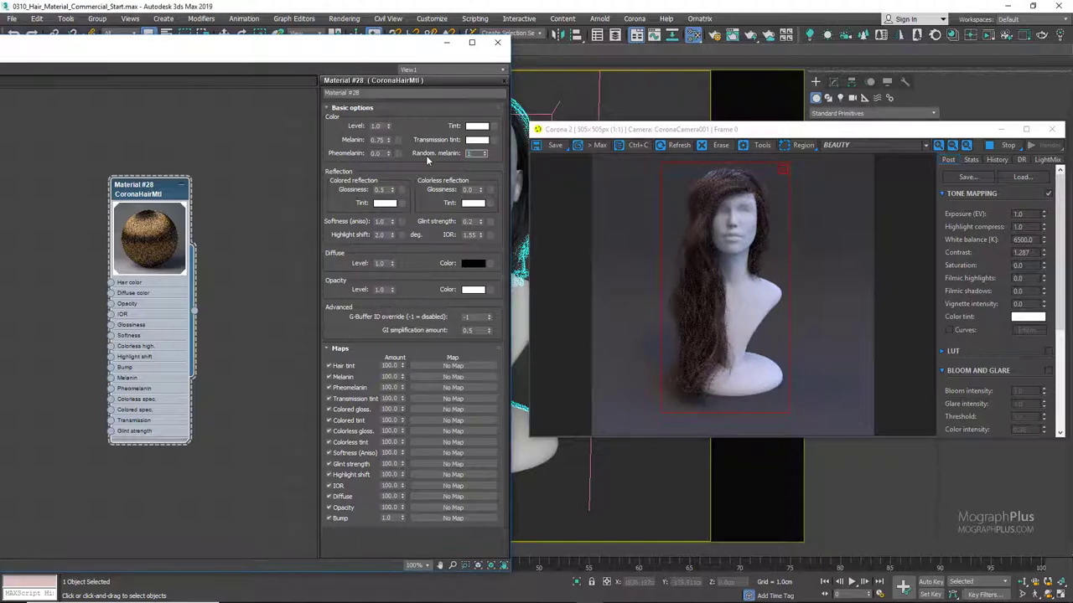
{"action": "key", "text": "Return"}
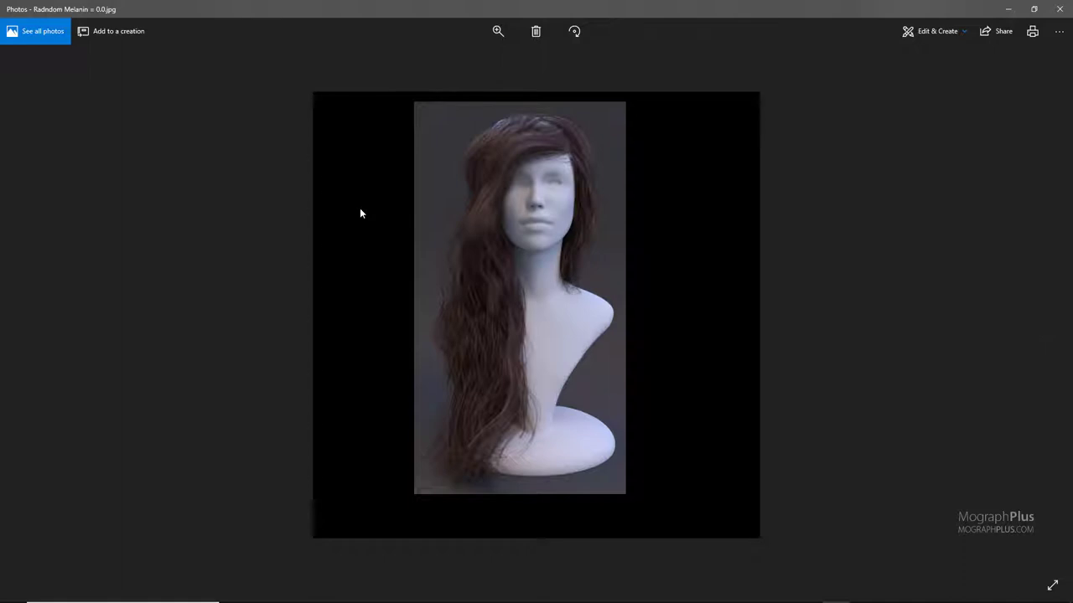
{"action": "key", "text": "Right"}
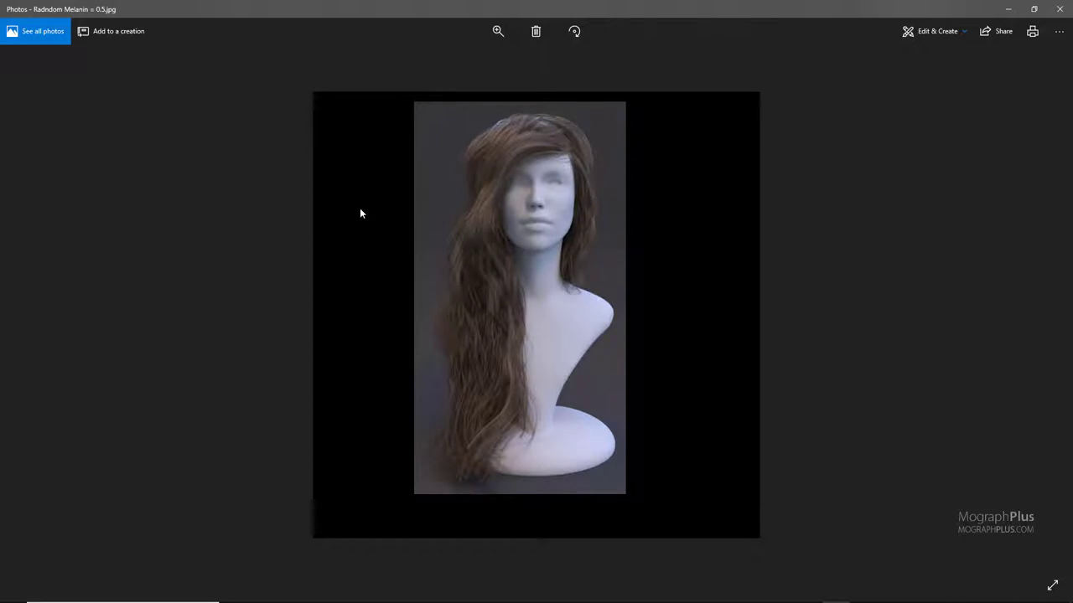
{"action": "left_click_drag", "start_coordinate": [470, 4], "coordinate": [468, 256]}
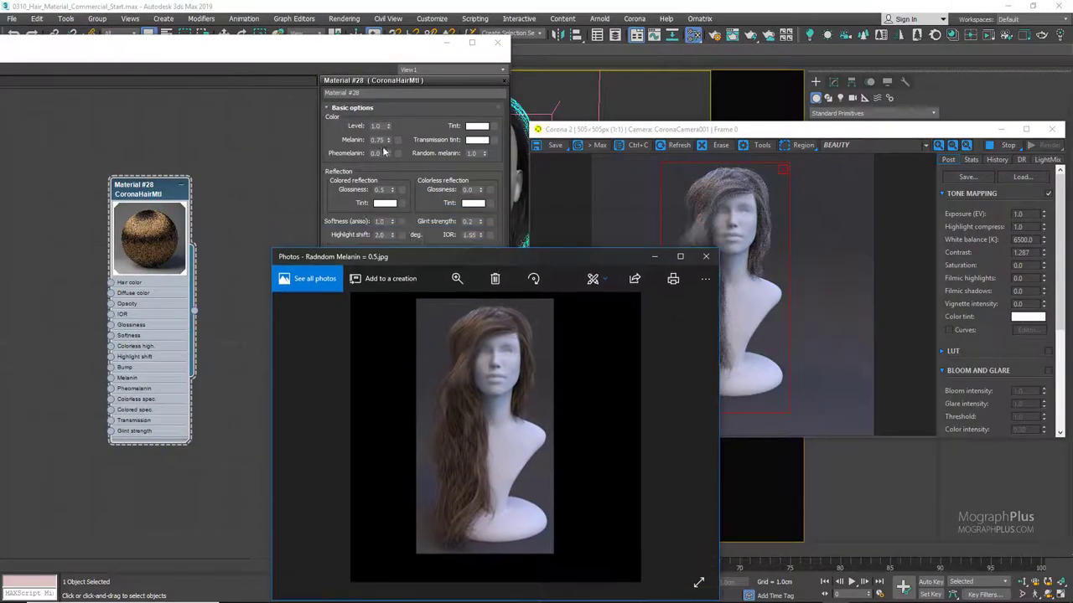
{"action": "key", "text": "super+Up"}
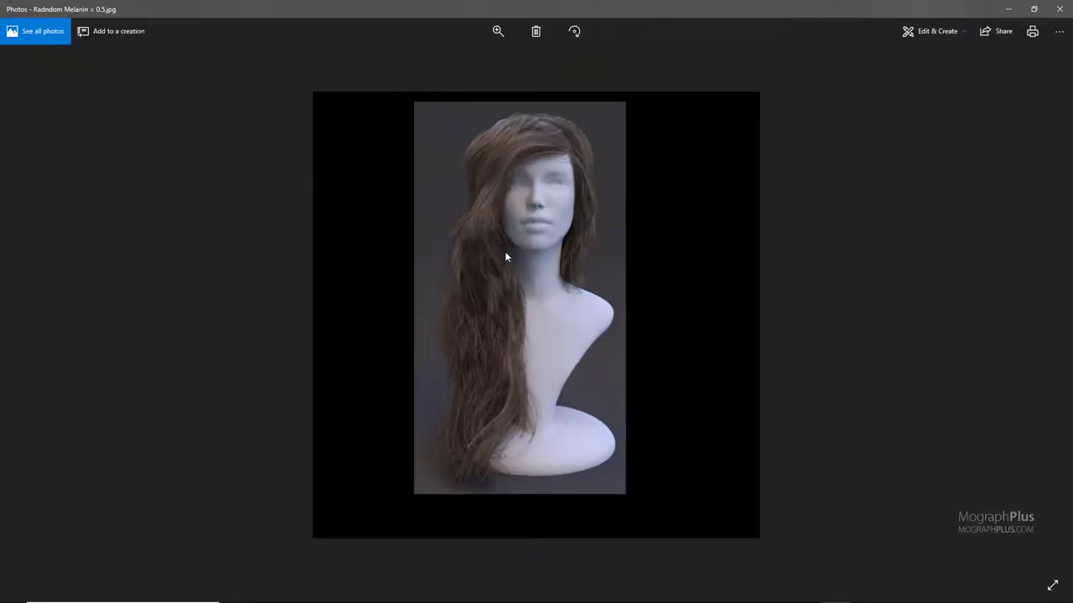
{"action": "key", "text": "Right"}
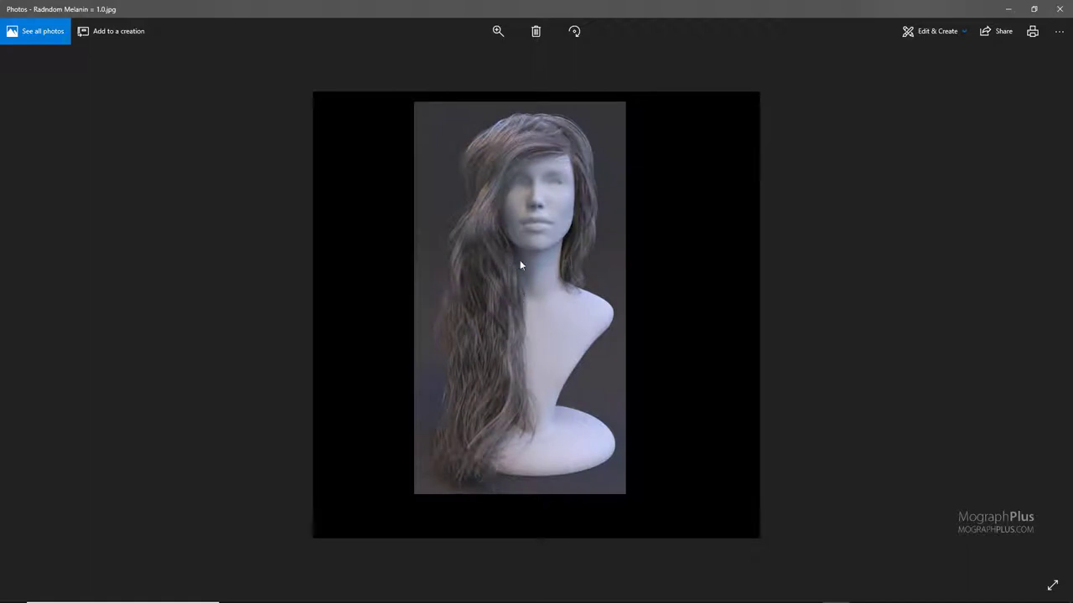
{"action": "left_click", "coordinate": [1061, 10]}
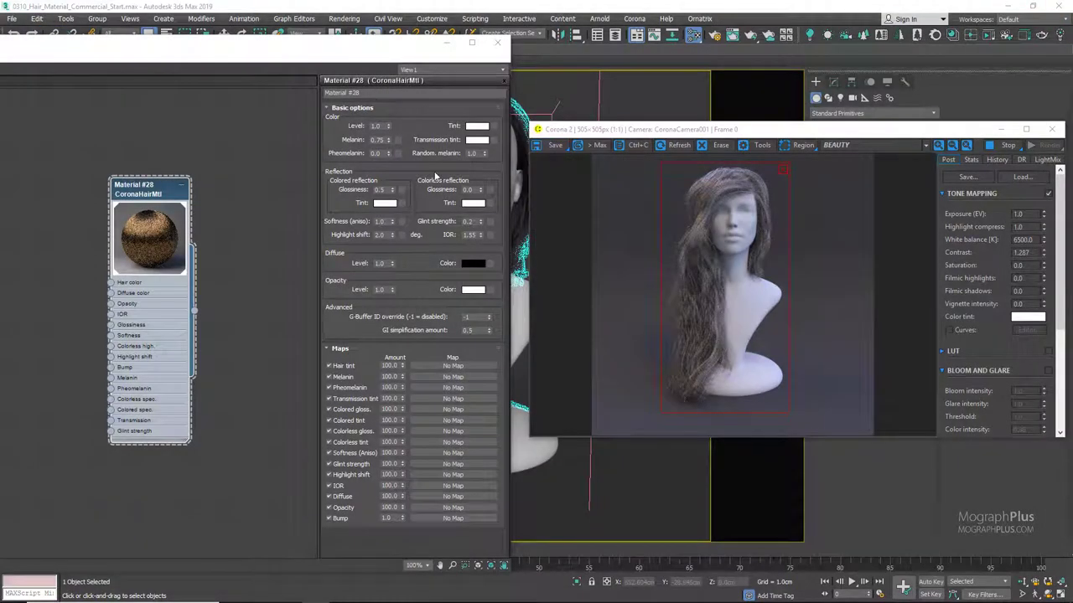
- Set the hair material's random melanin back to 0 and its colored reflection glossiness to 0.9
{"action": "right_click", "coordinate": [484, 153]}
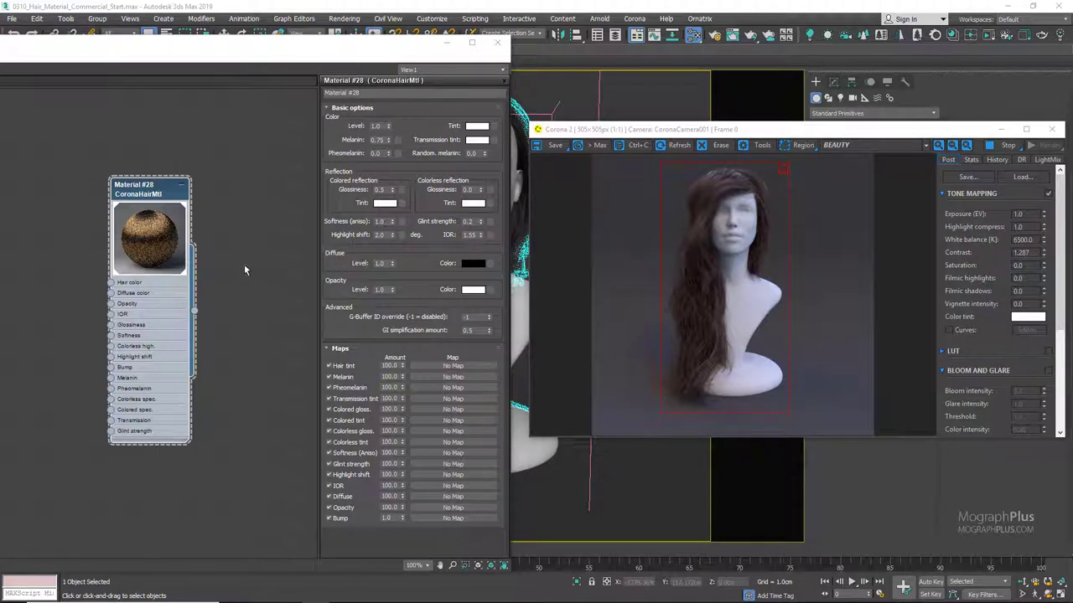
{"action": "double_click", "coordinate": [378, 190]}
{"action": "type", "text": "0.9"}
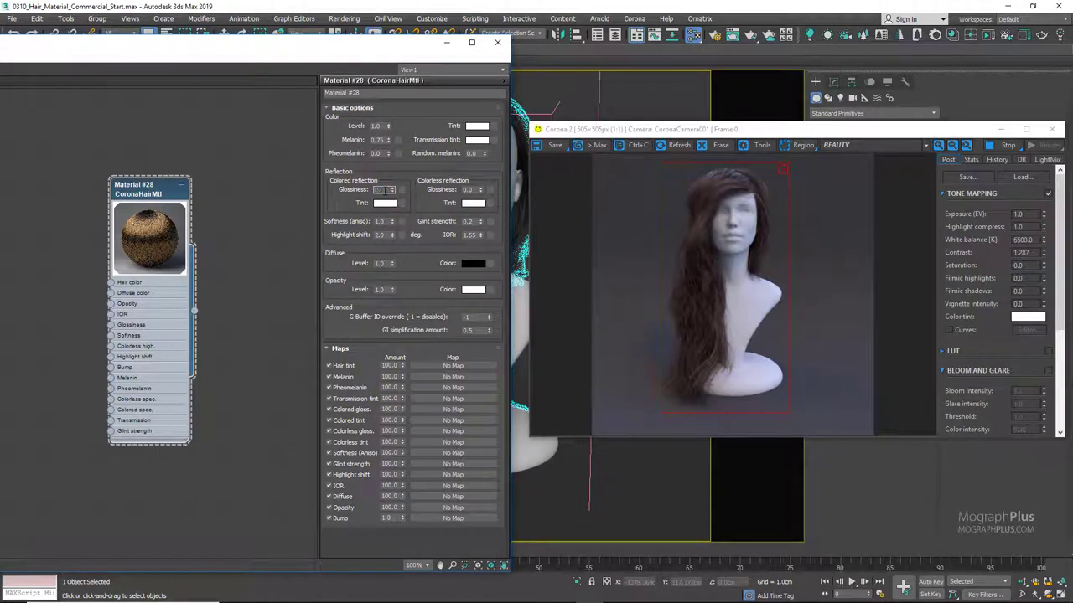
{"action": "key", "text": "Return"}
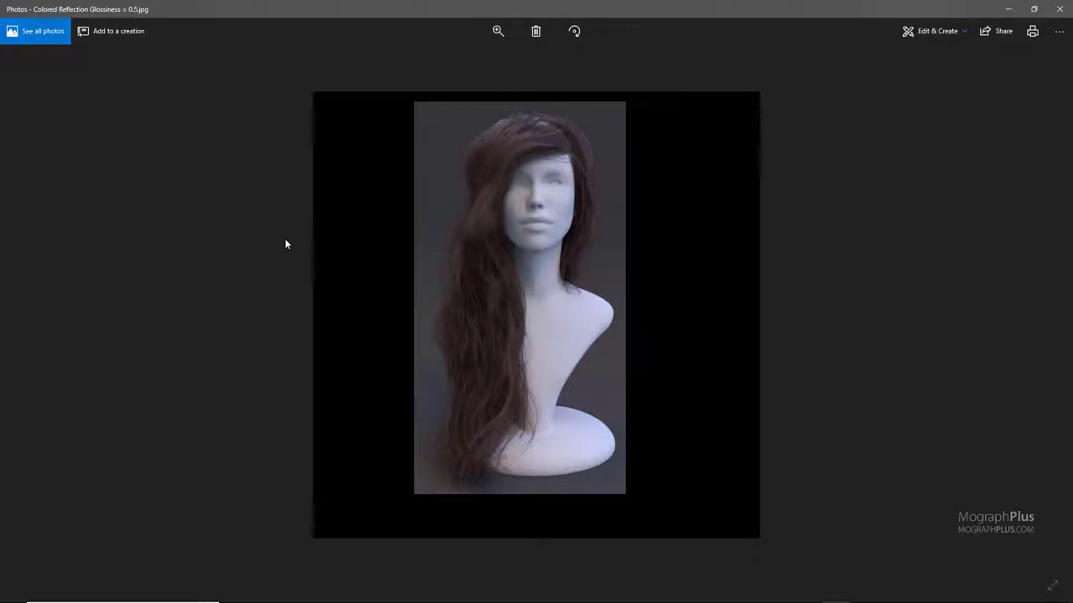
- Compare the saved colored reflection glossiness reference renders in Photos, and close the viewer
{"action": "key", "text": "Right"}
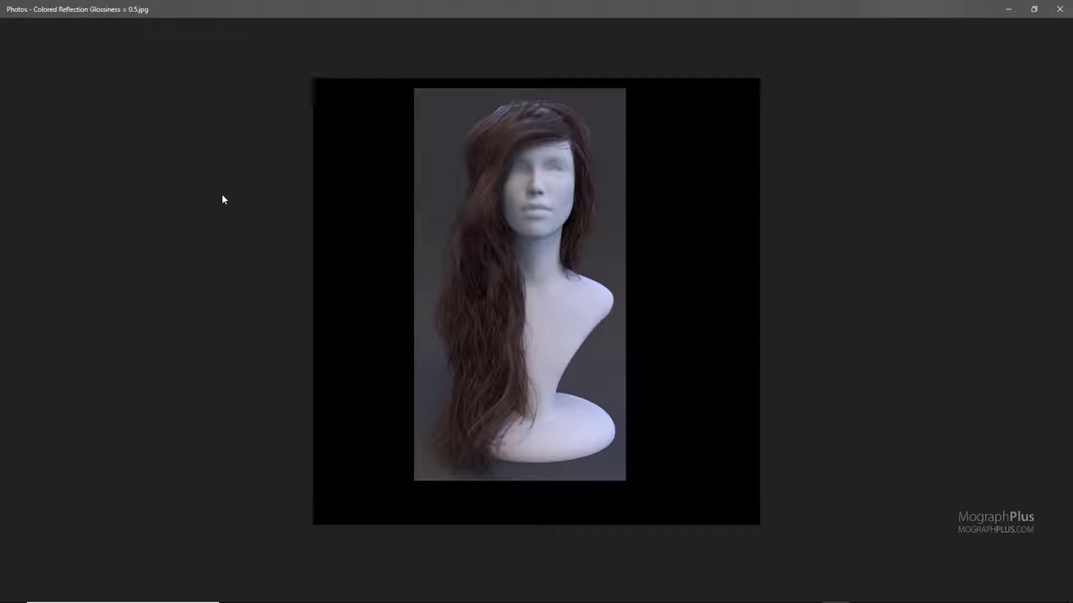
{"action": "key", "text": "Right"}
{"action": "left_click", "coordinate": [1062, 8]}
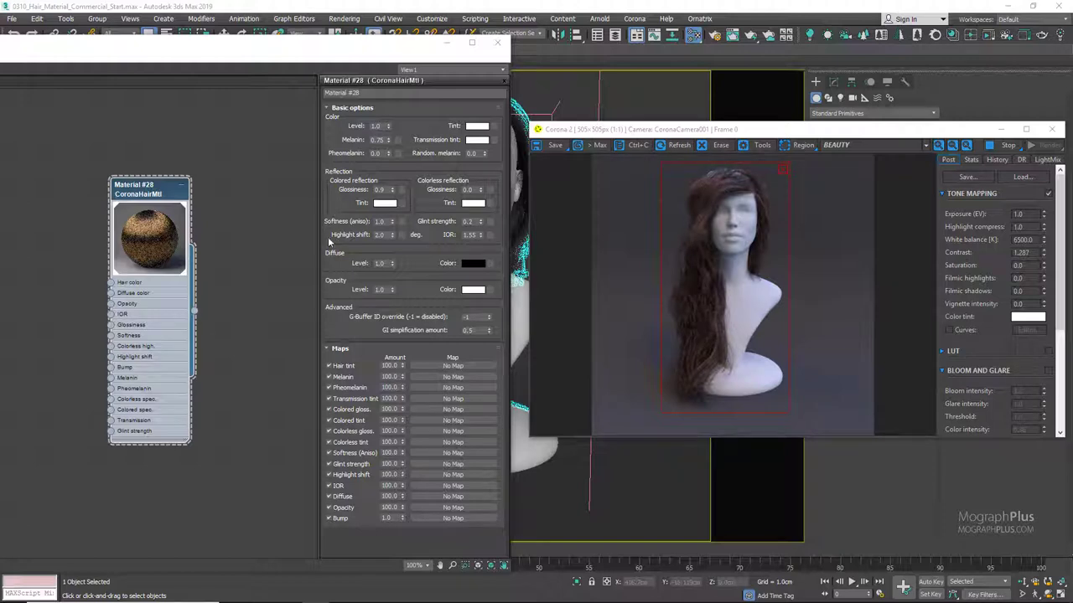
- Try a magenta tint for the hair material's colored reflection, and cancel the color change
{"action": "left_click", "coordinate": [384, 203]}
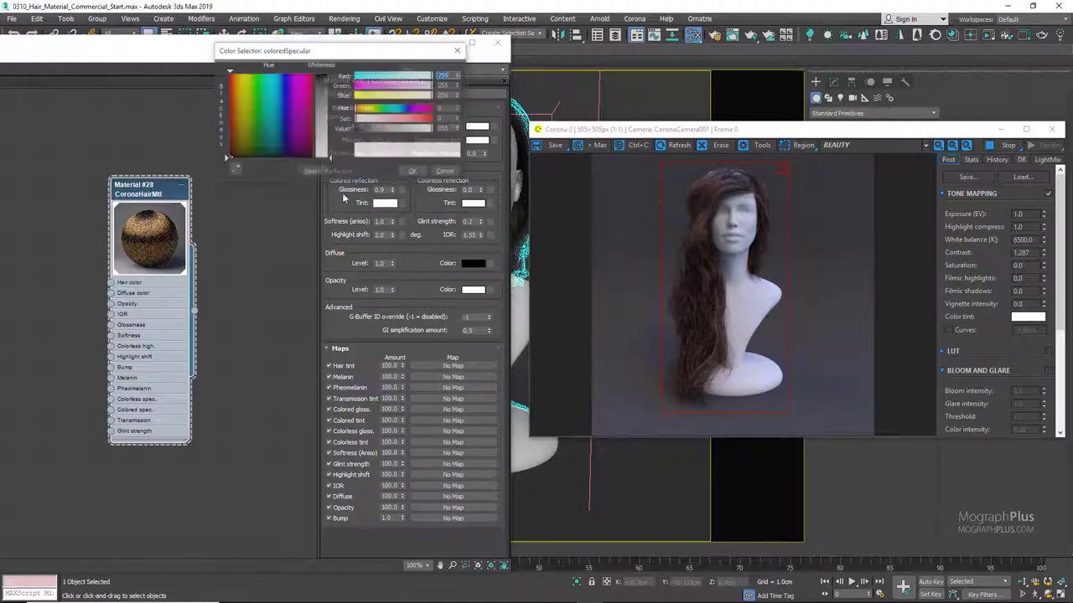
{"action": "left_click_drag", "start_coordinate": [419, 119], "coordinate": [428, 132]}
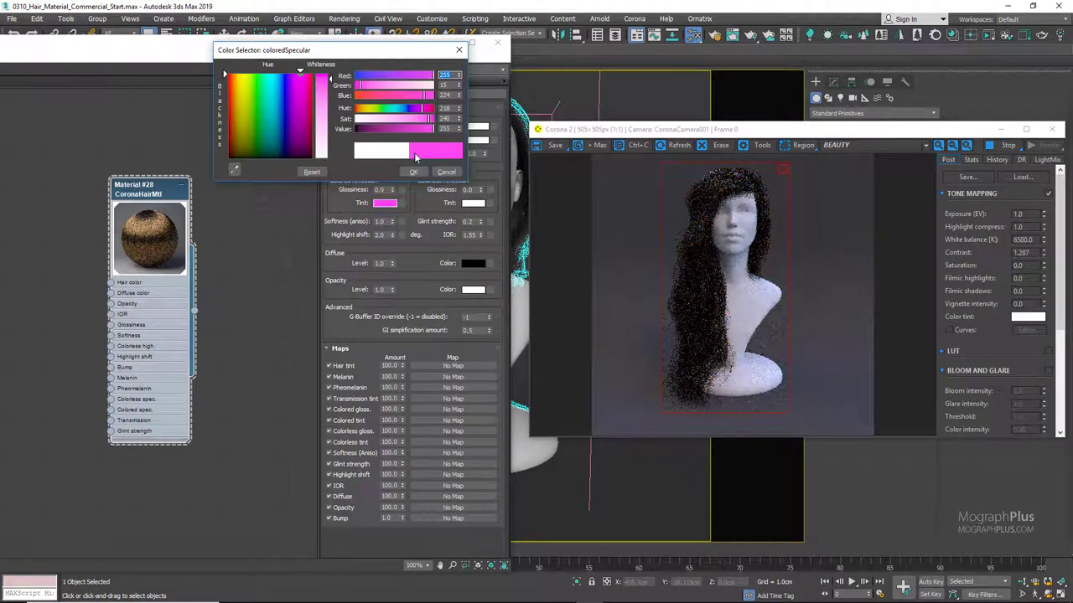
{"action": "left_click", "coordinate": [446, 171]}
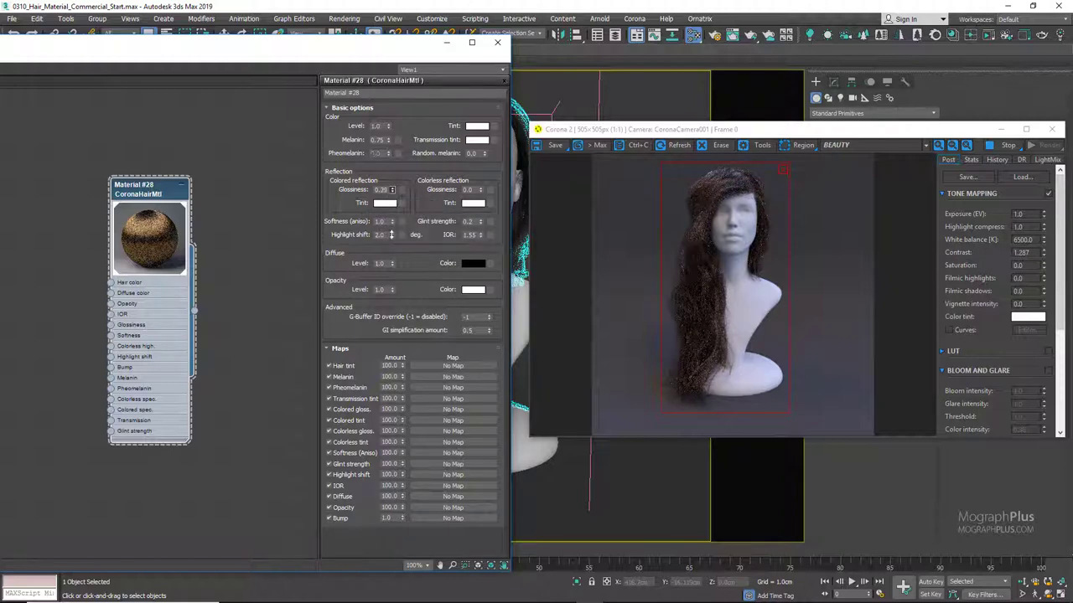
- Reset the colored reflection glossiness to 0 and store the current render in the frame buffer history
{"action": "right_click", "coordinate": [391, 191]}
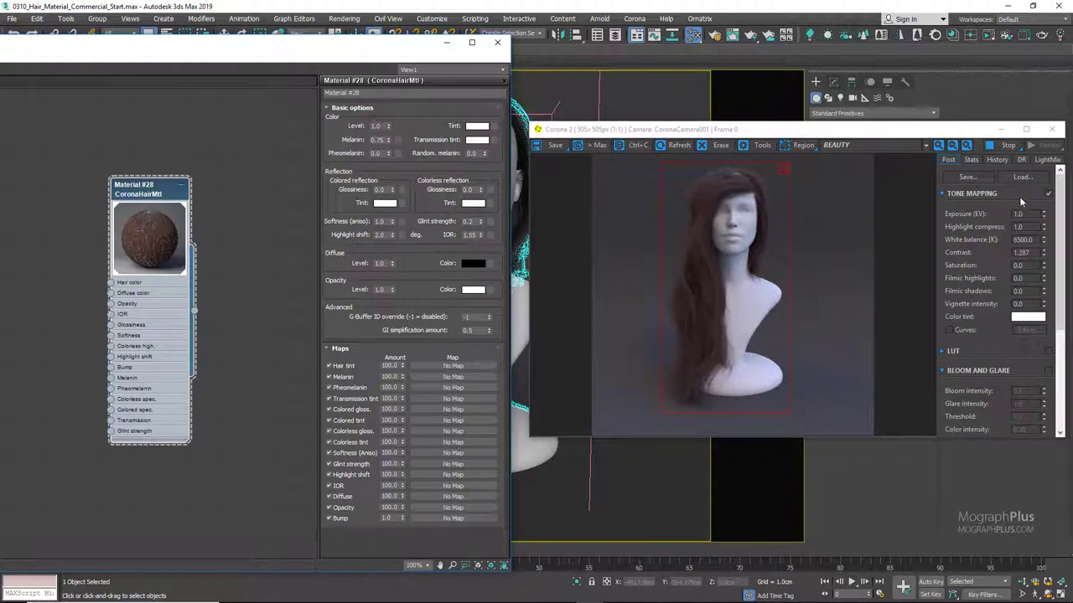
{"action": "left_click", "coordinate": [997, 159]}
{"action": "left_click", "coordinate": [992, 177]}
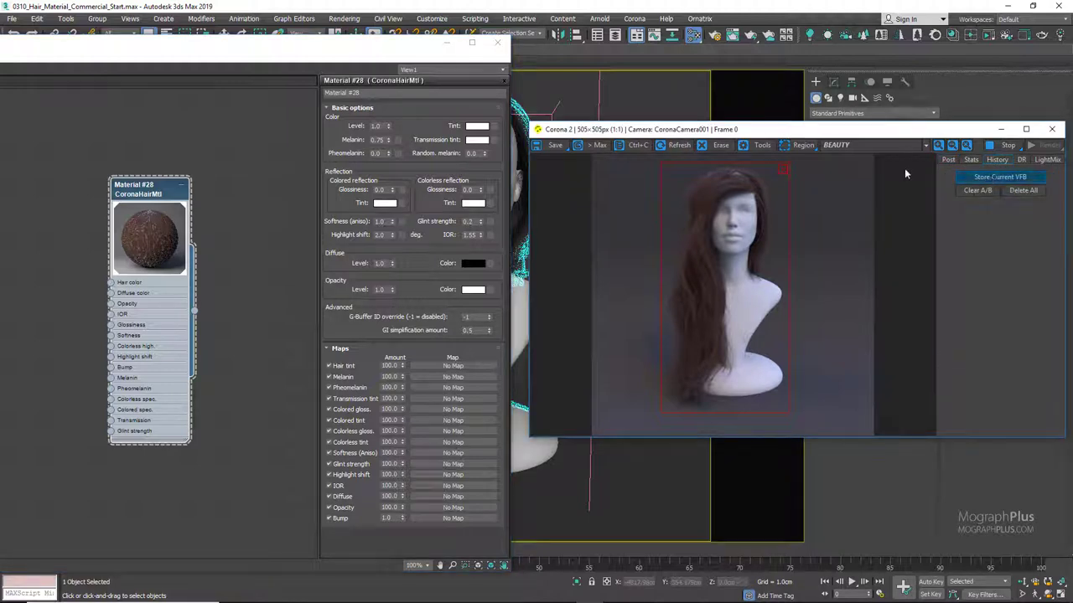
{"action": "left_click", "coordinate": [945, 160]}
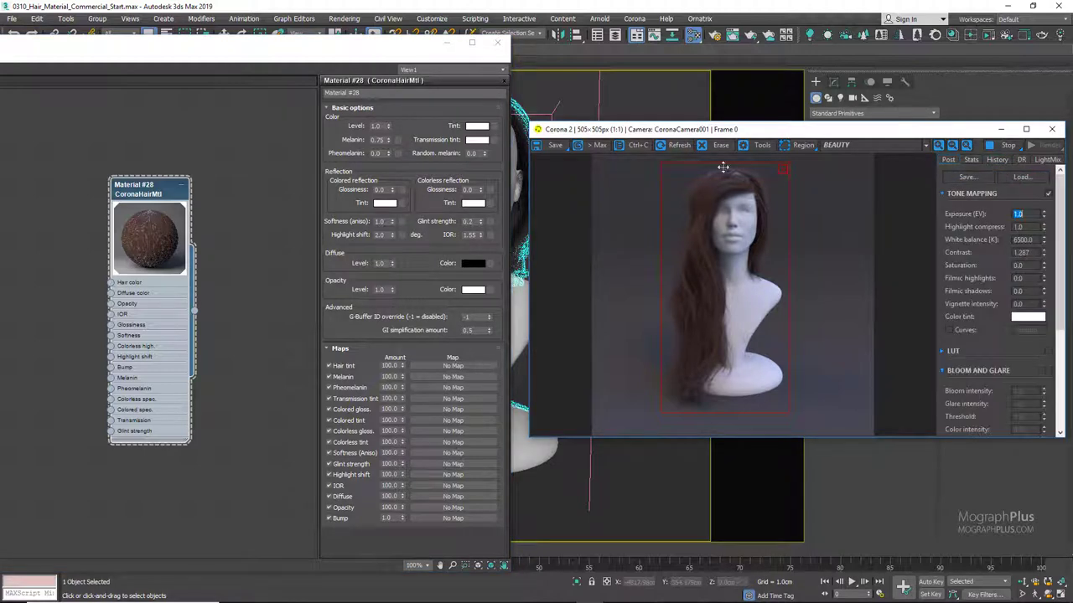
- Set the hair material's colorless reflection glossiness to 1
{"action": "double_click", "coordinate": [470, 190]}
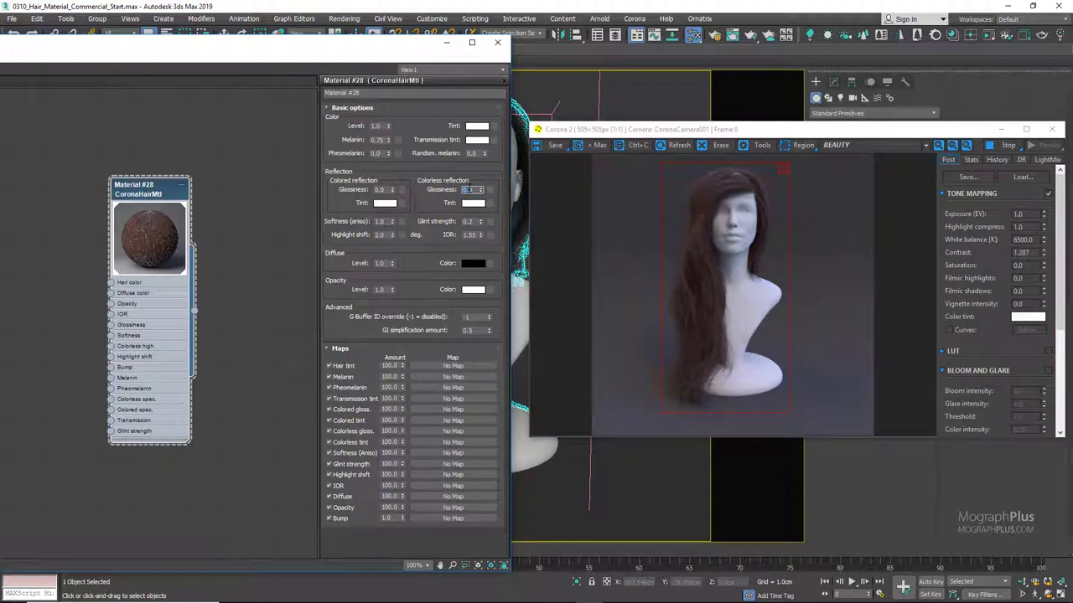
{"action": "type", "text": "0.5"}
{"action": "key", "text": "Return"}
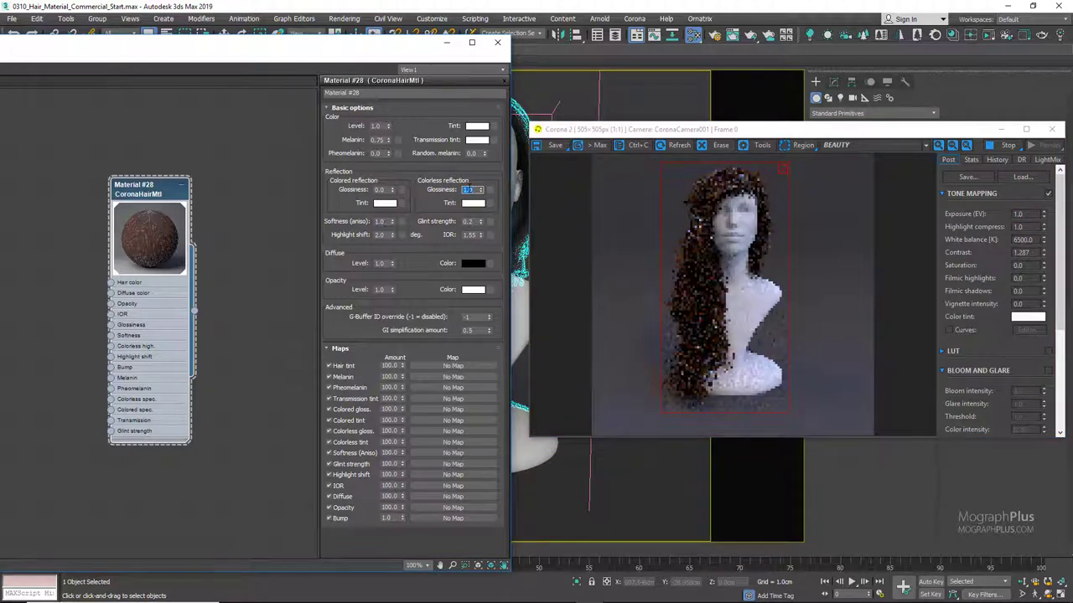
- Compare the current render against the stored one with the A/B divider across the hair, and clear the comparison
{"action": "left_click", "coordinate": [996, 159]}
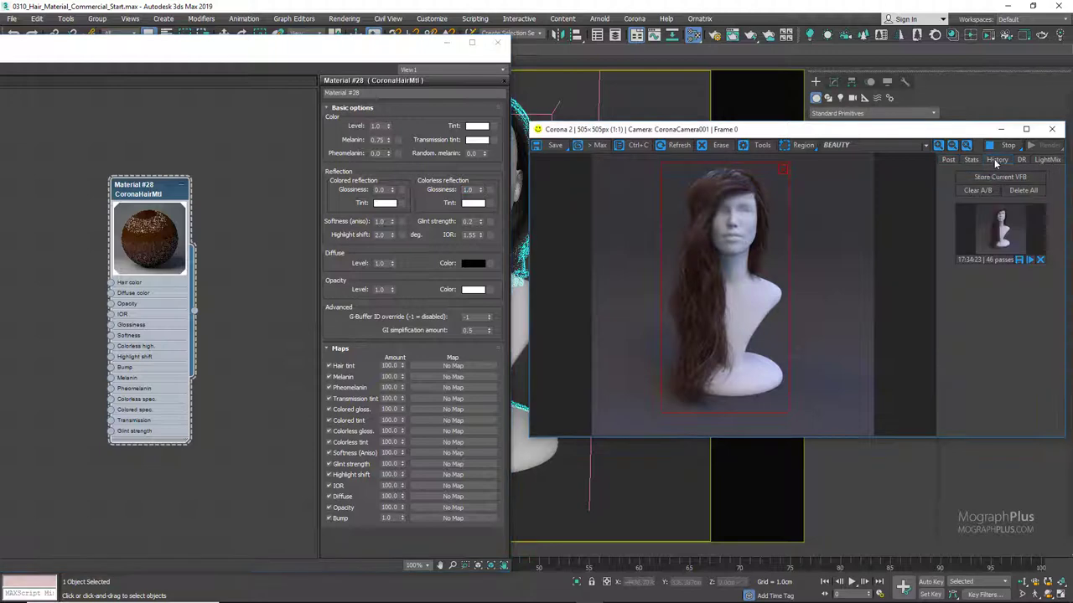
{"action": "left_click", "coordinate": [982, 212]}
{"action": "left_click_drag", "start_coordinate": [733, 248], "coordinate": [670, 263]}
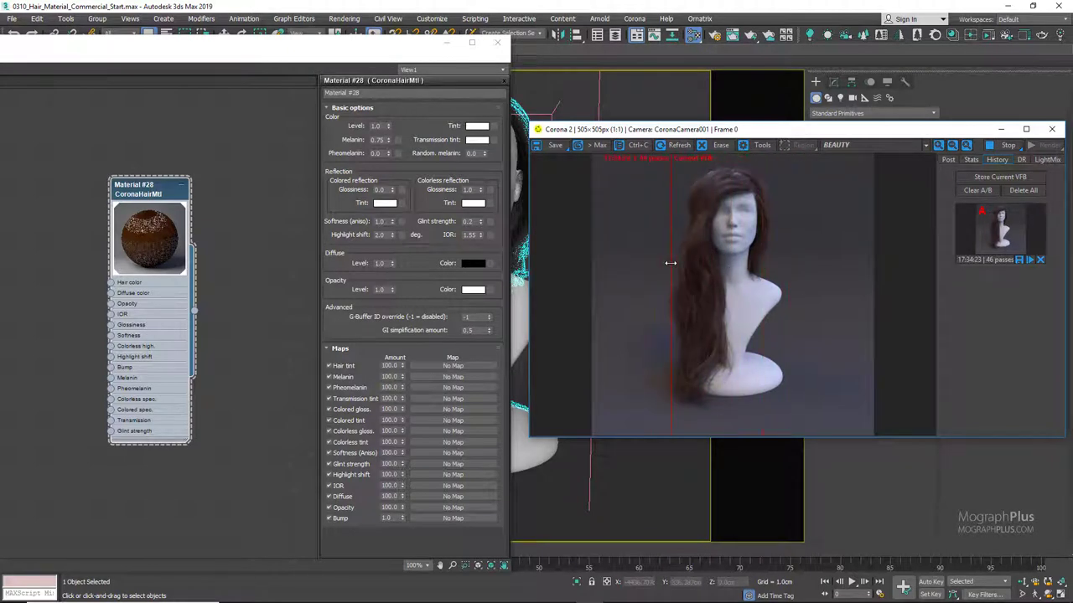
{"action": "left_click", "coordinate": [977, 191]}
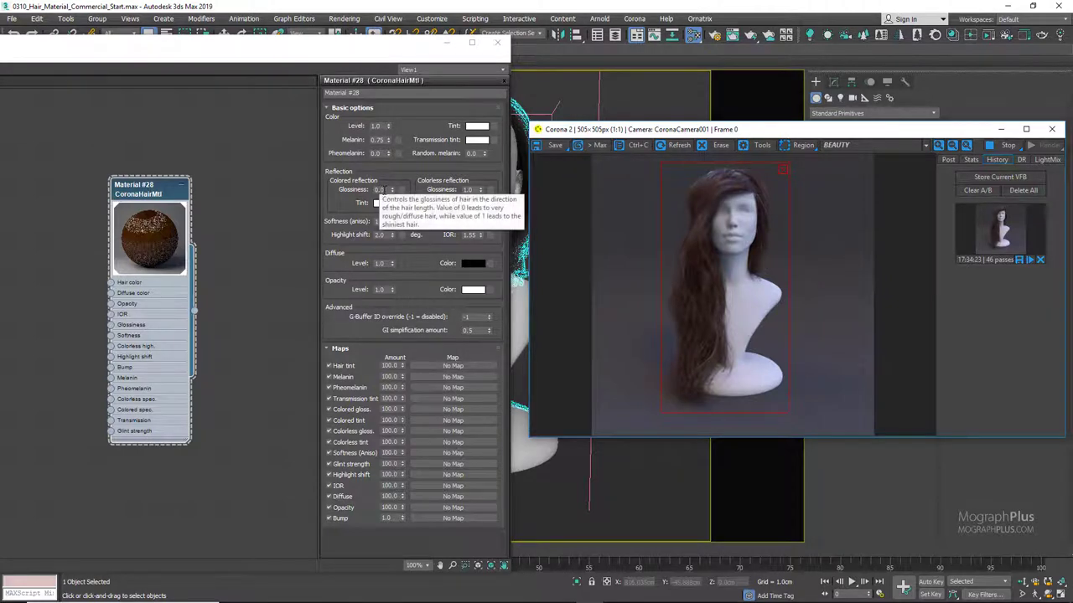
- Set the hair material's colored reflection glossiness to 0.5
{"action": "double_click", "coordinate": [382, 190]}
{"action": "type", "text": "0.5"}
{"action": "key", "text": "Return"}
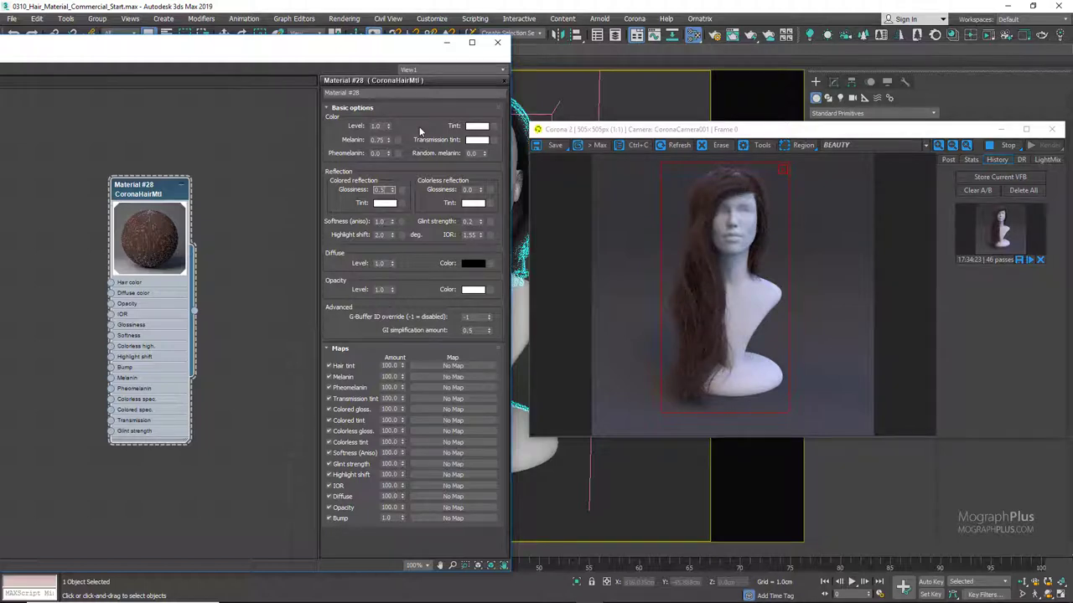
{"action": "left_click", "coordinate": [418, 206]}
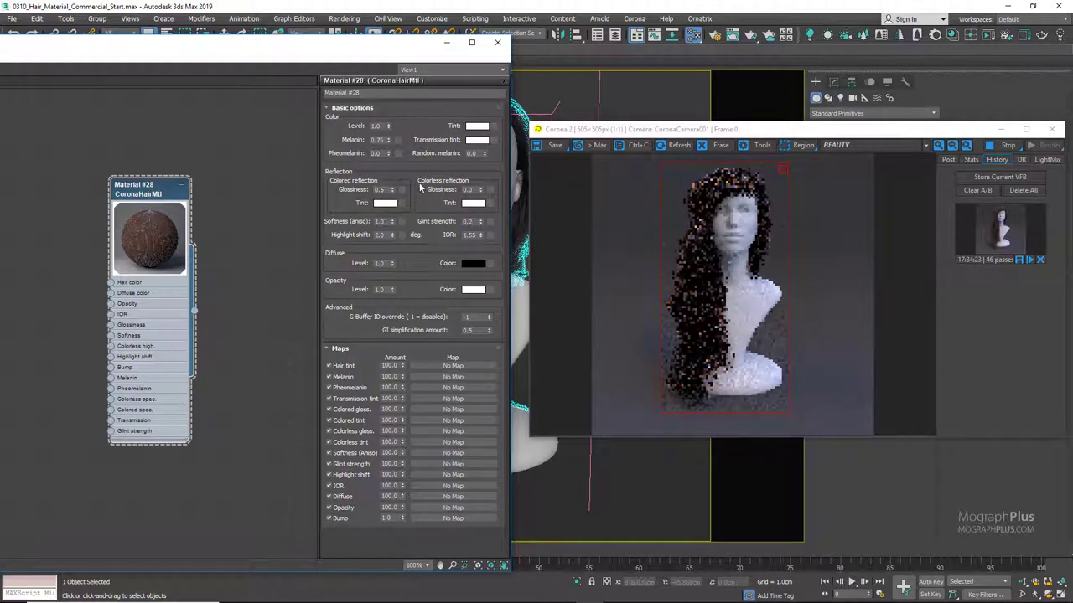
- Try a color level of 0 on the hair material, and set the level back to 1
{"action": "right_click", "coordinate": [388, 126]}
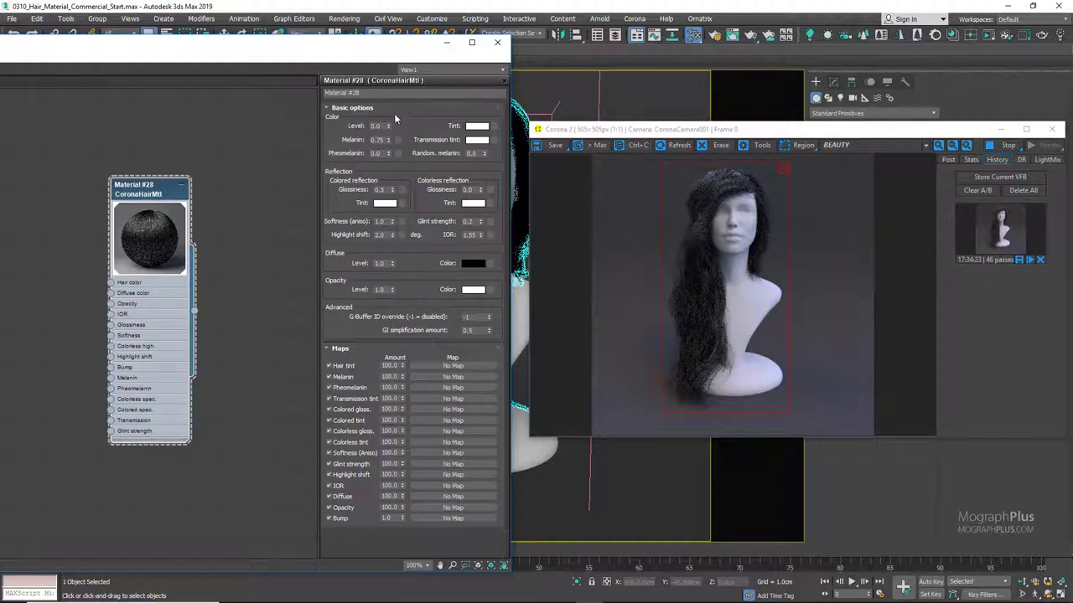
{"action": "double_click", "coordinate": [376, 126]}
{"action": "type", "text": "1"}
{"action": "key", "text": "Return"}
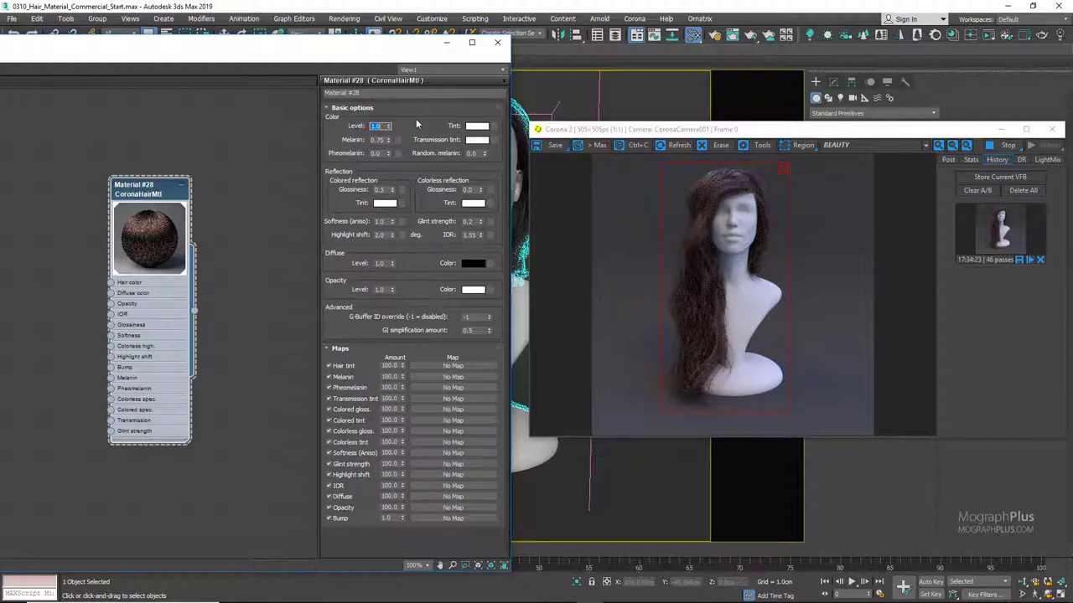
- Set the hair material's color tint to a fully saturated magenta-pink
{"action": "left_click", "coordinate": [473, 127]}
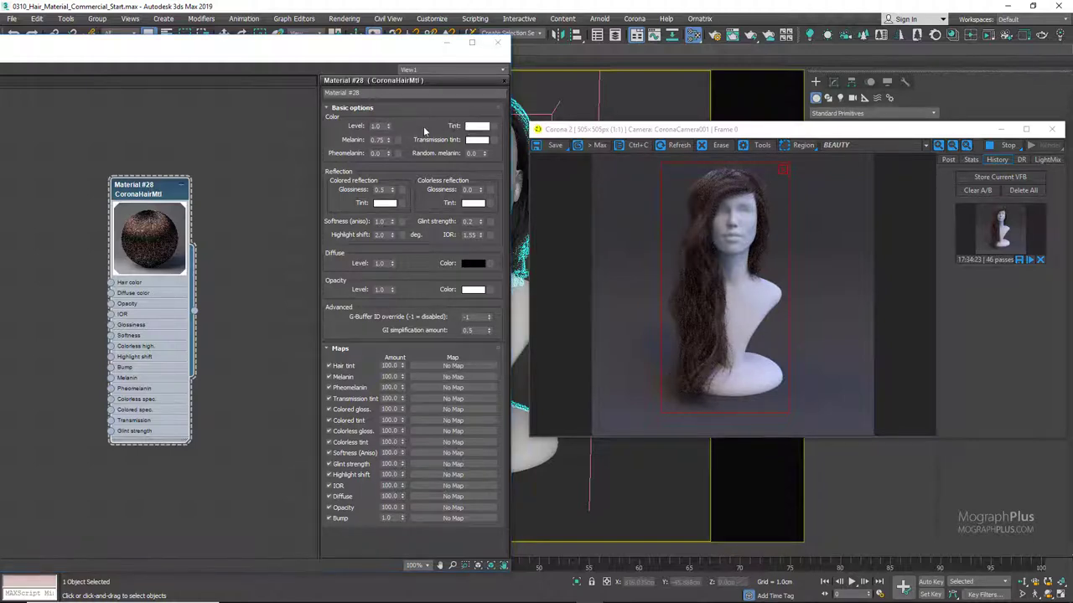
{"action": "left_click_drag", "start_coordinate": [422, 108], "coordinate": [434, 118]}
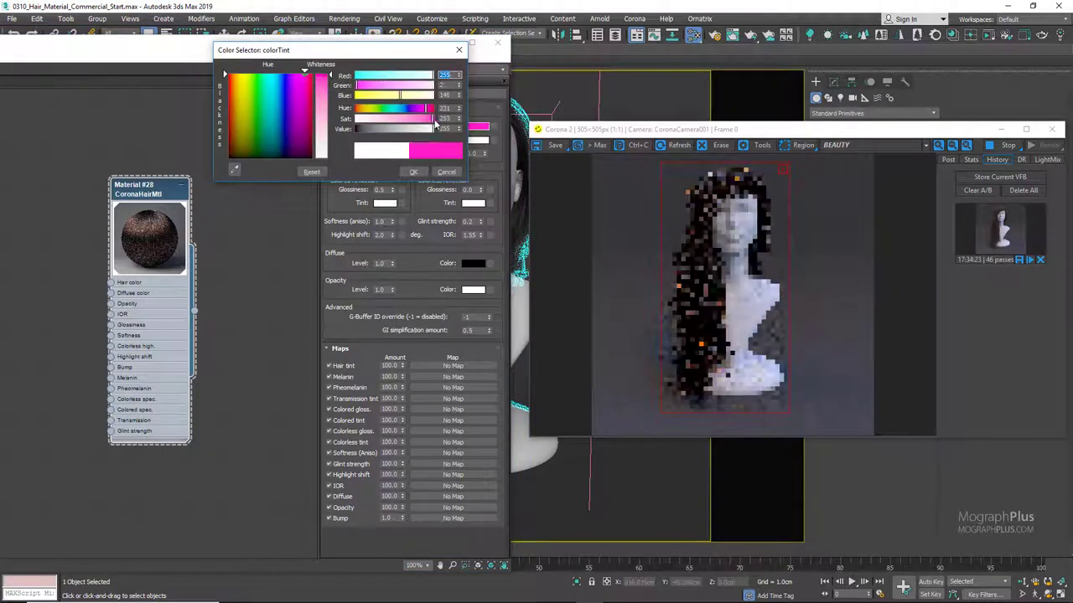
{"action": "left_click", "coordinate": [413, 172]}
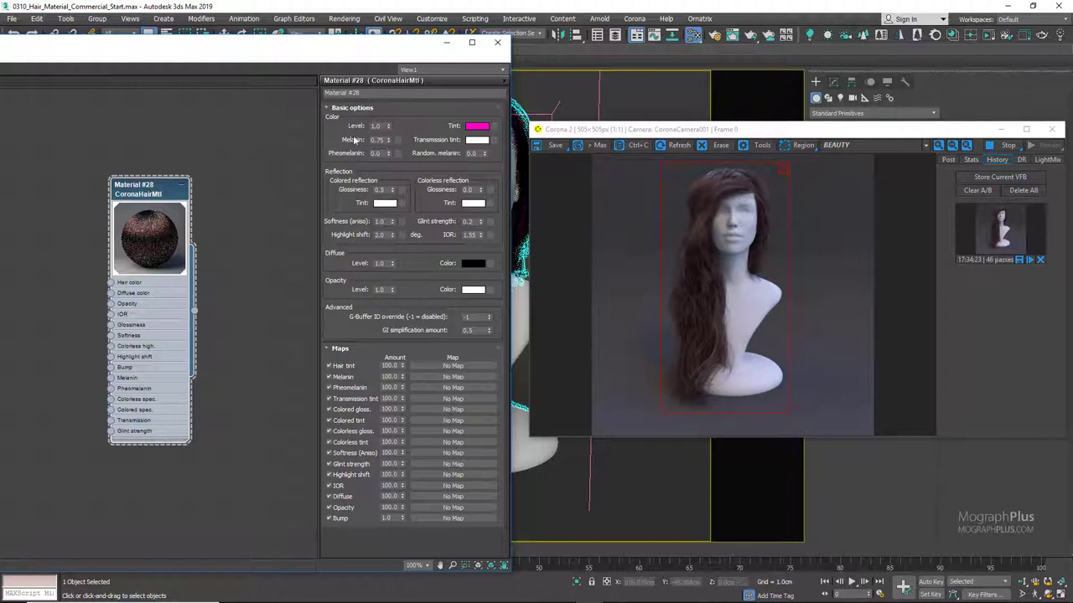
- Lower the hair material's melanin to 0.35
{"action": "double_click", "coordinate": [375, 140]}
{"action": "type", "text": "0.35"}
{"action": "key", "text": "Return"}
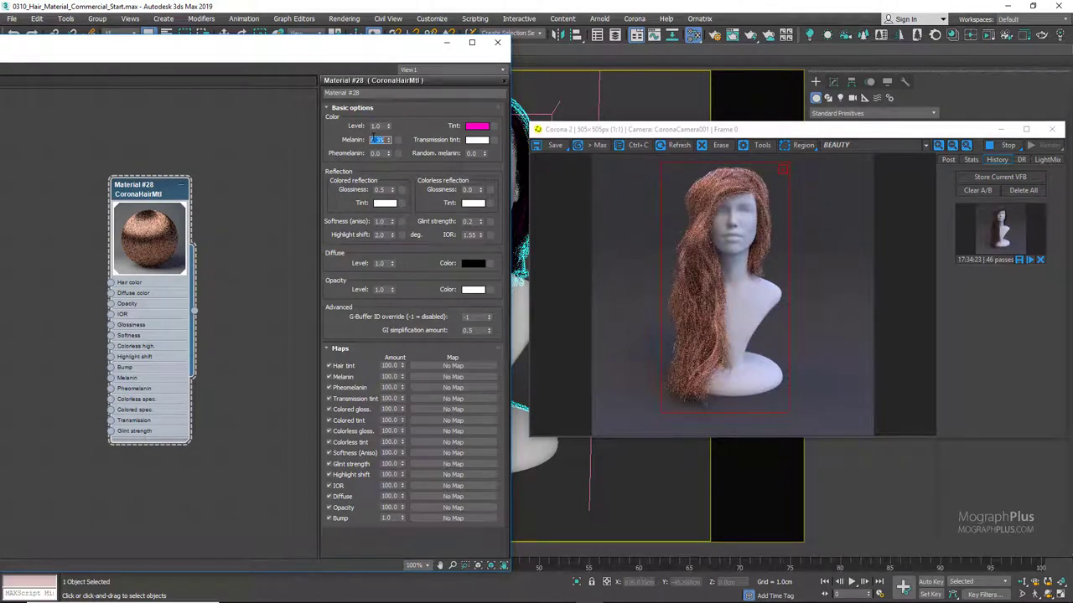
{"action": "left_click", "coordinate": [350, 146]}
- Try blue, green and yellow hues for the hair material's color tint, and discard the change
{"action": "left_click", "coordinate": [478, 127]}
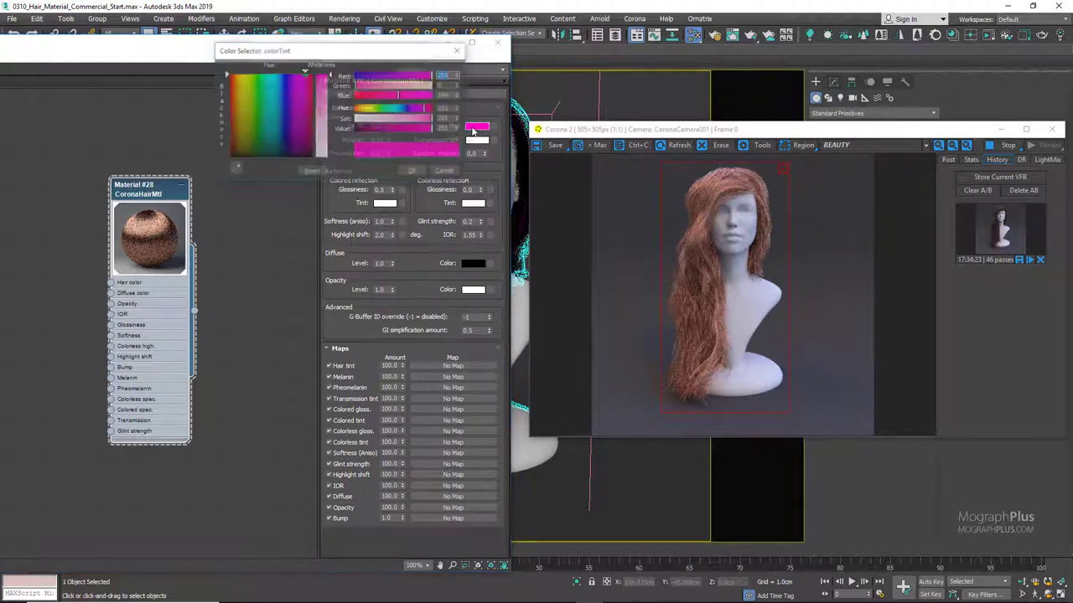
{"action": "left_click", "coordinate": [409, 109]}
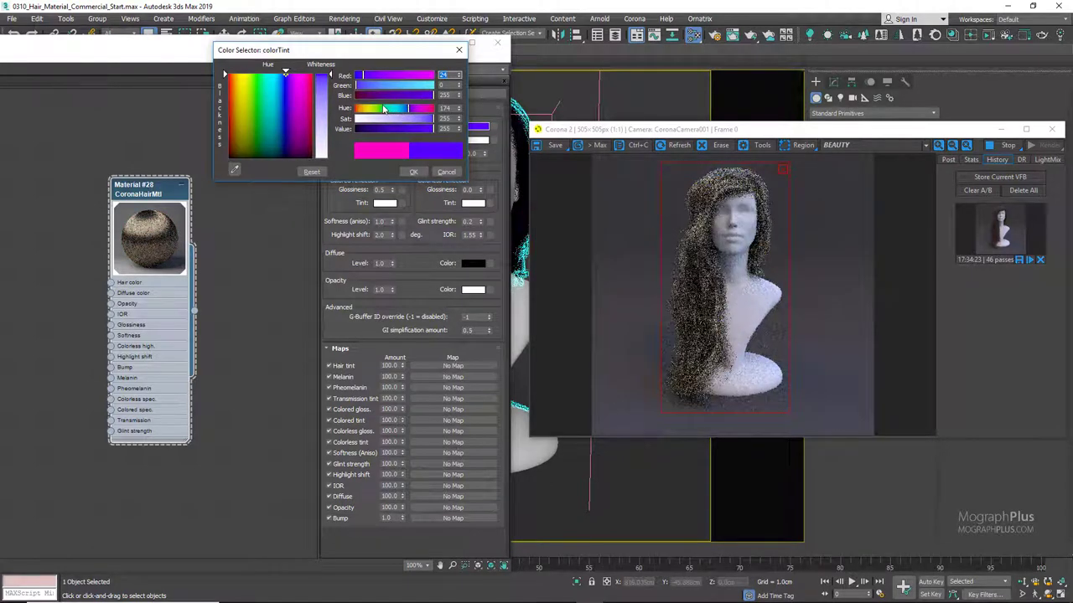
{"action": "left_click", "coordinate": [383, 109]}
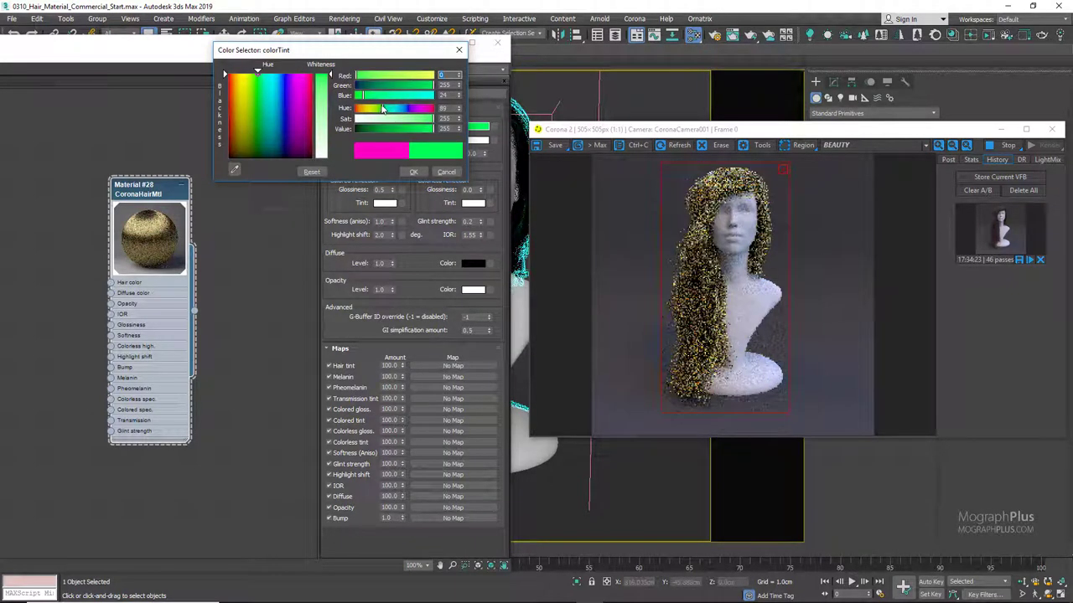
{"action": "left_click", "coordinate": [368, 110]}
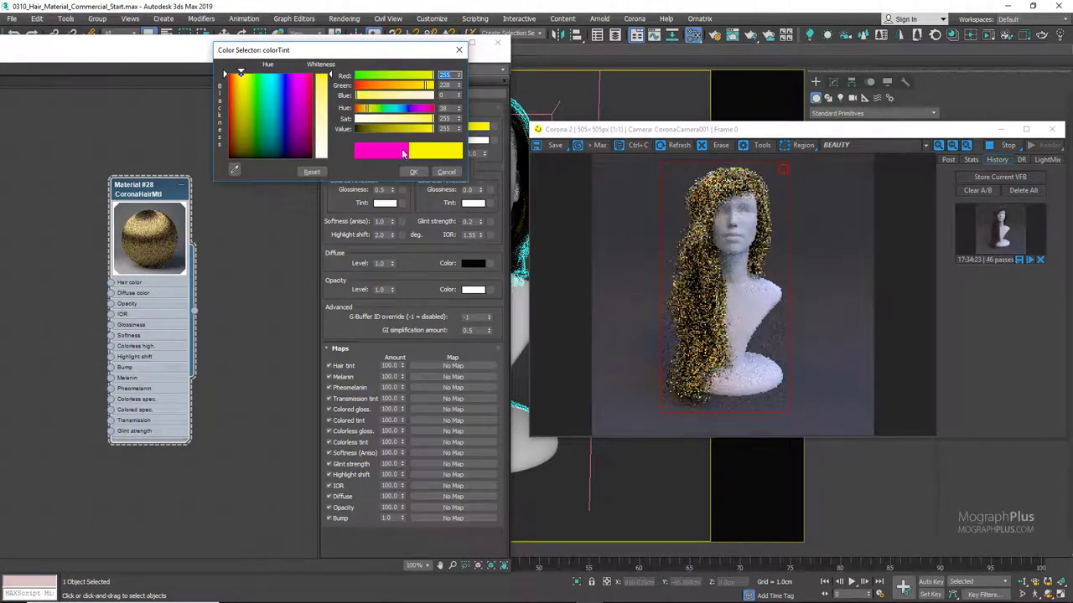
{"action": "left_click", "coordinate": [447, 173]}
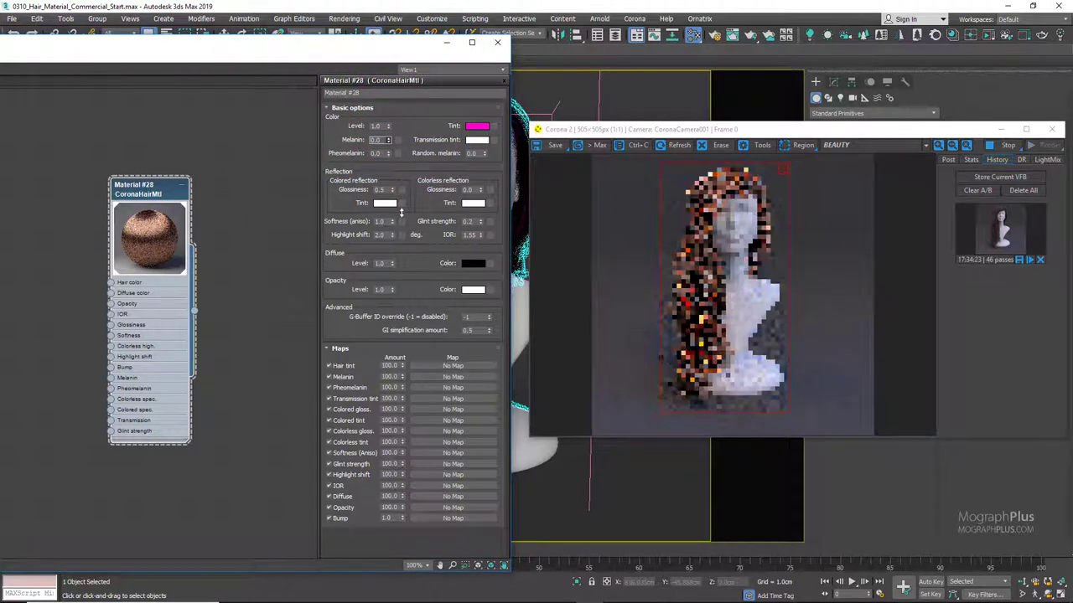
- Set the hair material's melanin to 0 and try green and yellow hues for its color tint
{"action": "right_click", "coordinate": [388, 140]}
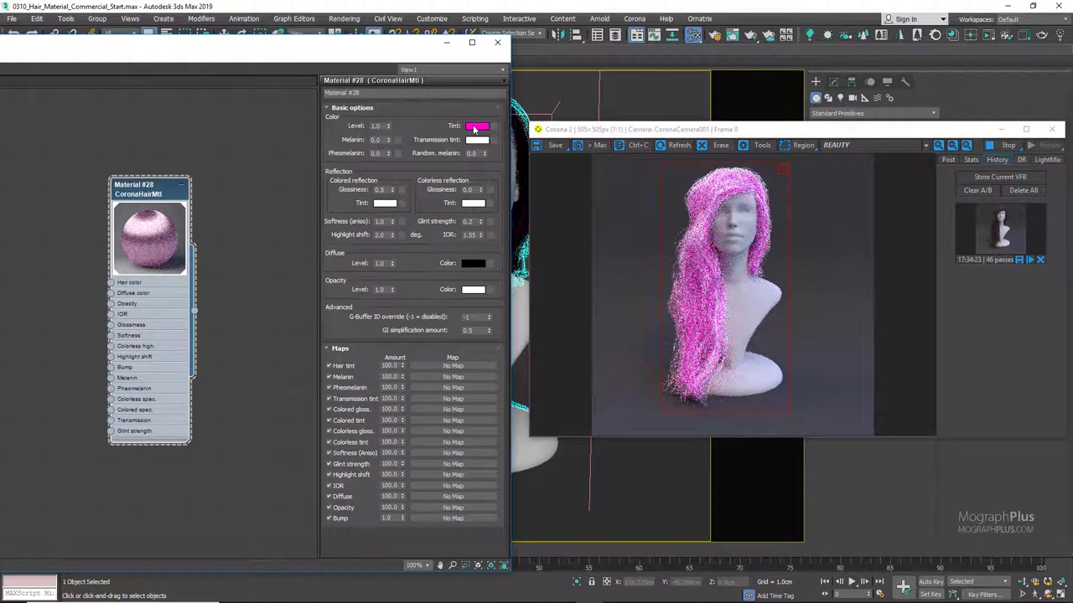
{"action": "left_click", "coordinate": [475, 127]}
{"action": "left_click", "coordinate": [388, 111]}
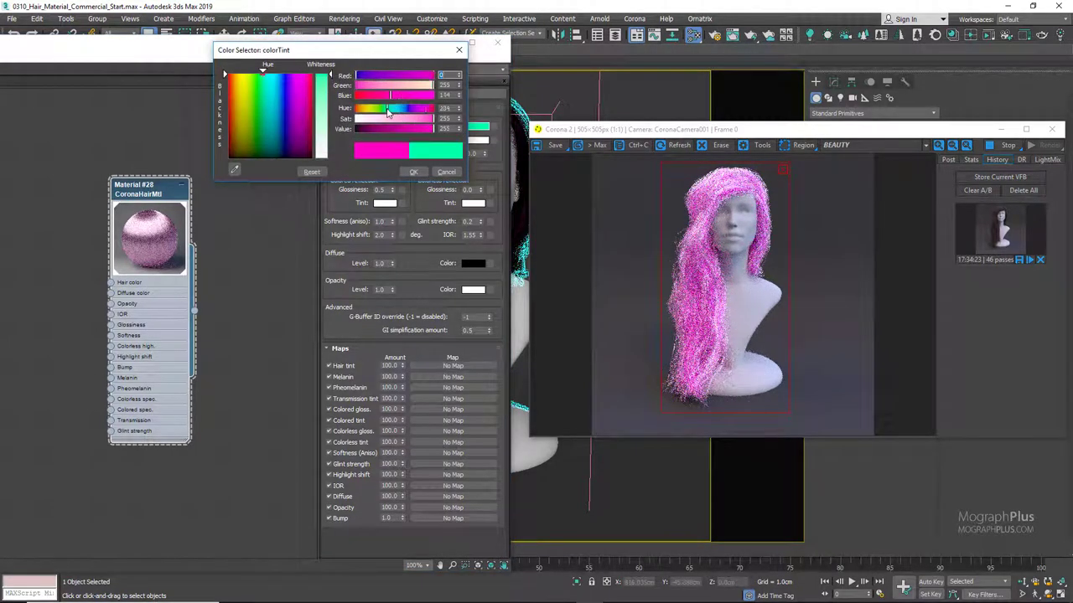
{"action": "left_click", "coordinate": [366, 111]}
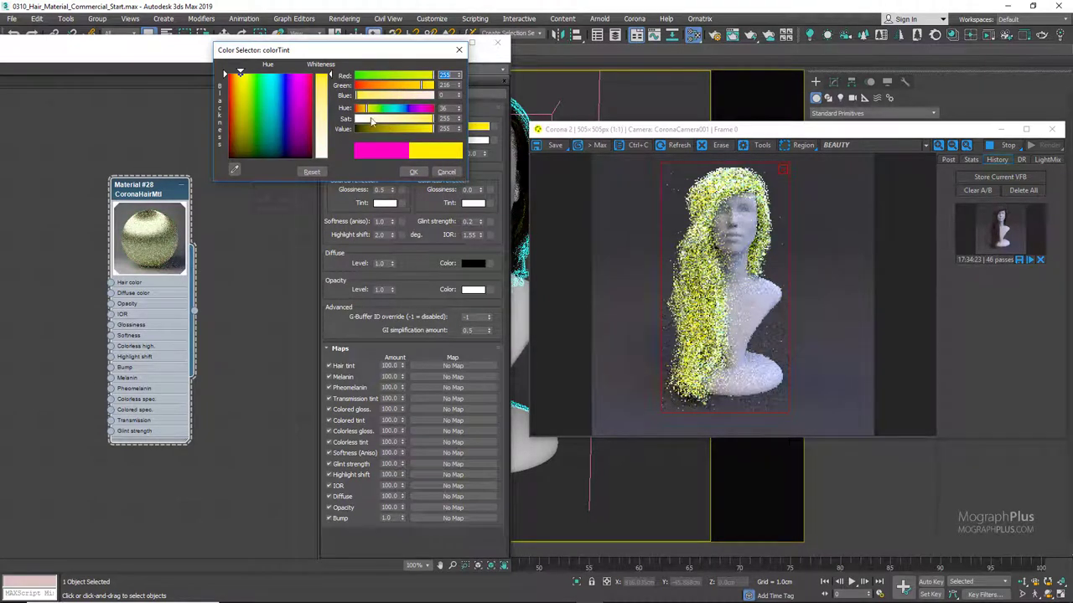
- Desaturate the hair material's color tint to white and set the melanin to 0.35
{"action": "left_click_drag", "start_coordinate": [372, 121], "coordinate": [356, 121]}
{"action": "left_click", "coordinate": [414, 172]}
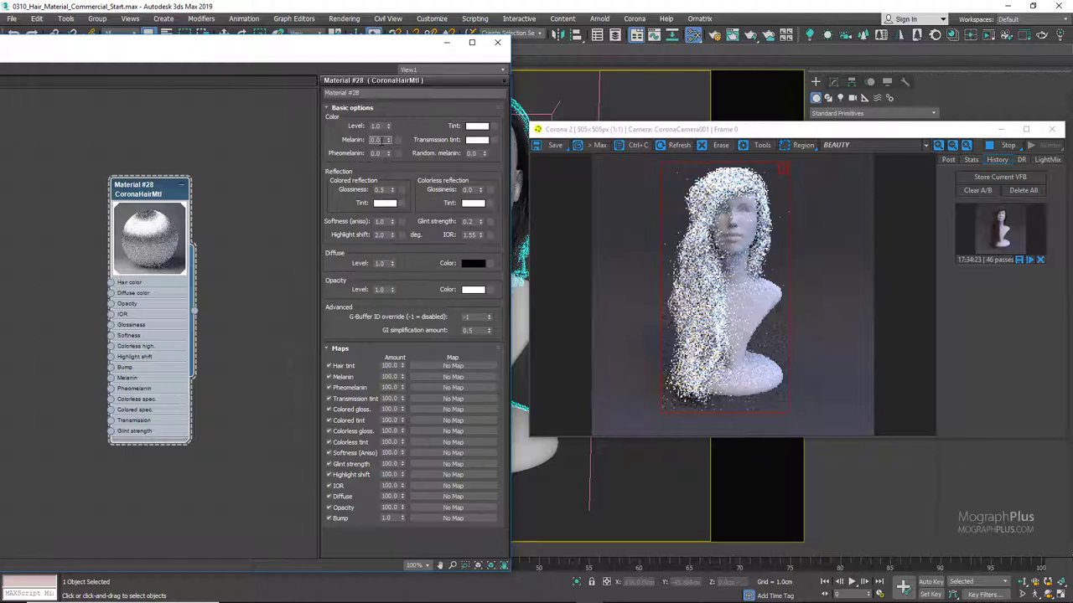
{"action": "double_click", "coordinate": [377, 140]}
{"action": "type", "text": "0.35"}
{"action": "key", "text": "Return"}
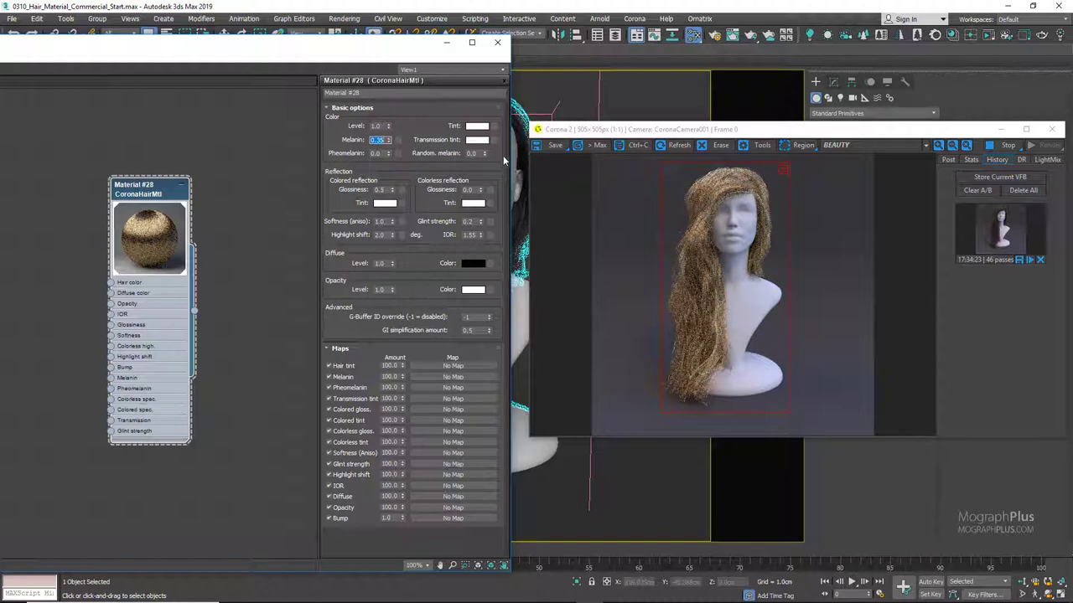
- Try pink, blue, green and orange transmission tints on the hair material, and return the transmission tint to white
{"action": "left_click", "coordinate": [477, 140]}
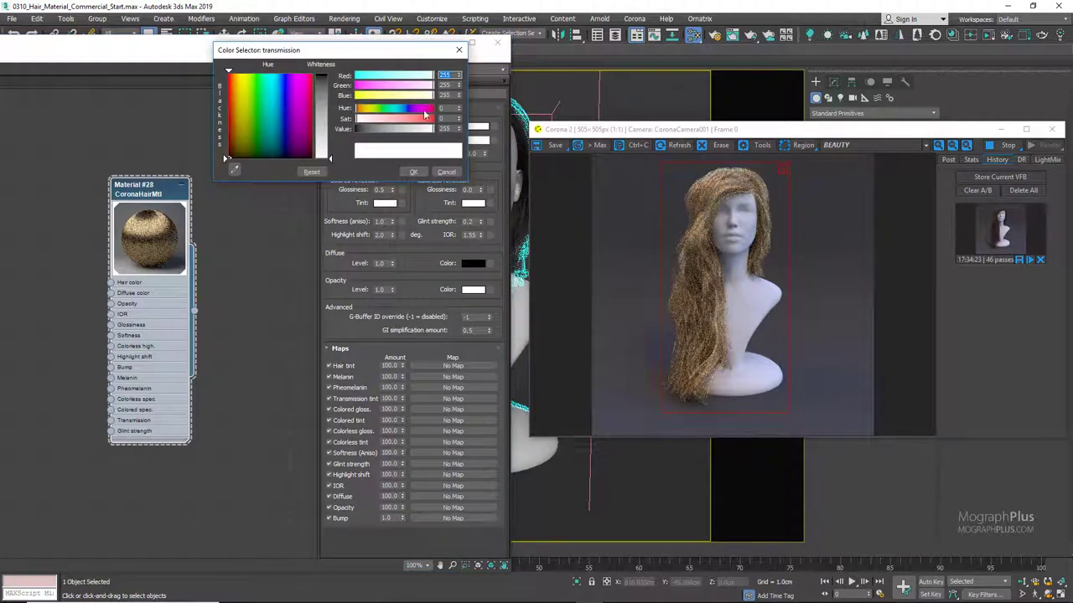
{"action": "left_click", "coordinate": [430, 118]}
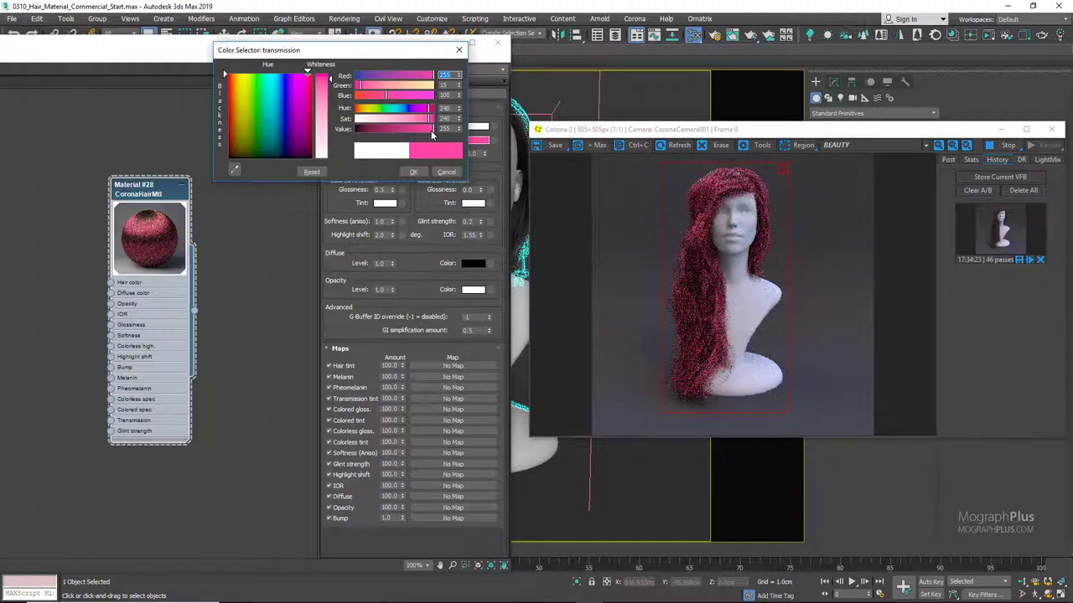
{"action": "left_click", "coordinate": [406, 109]}
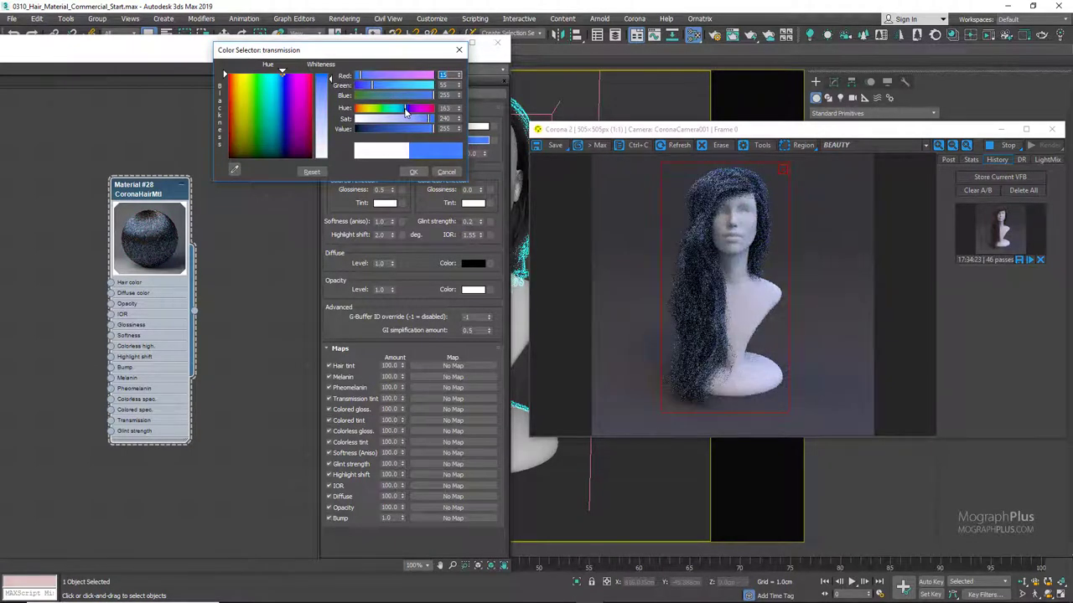
{"action": "left_click_drag", "start_coordinate": [406, 112], "coordinate": [385, 113]}
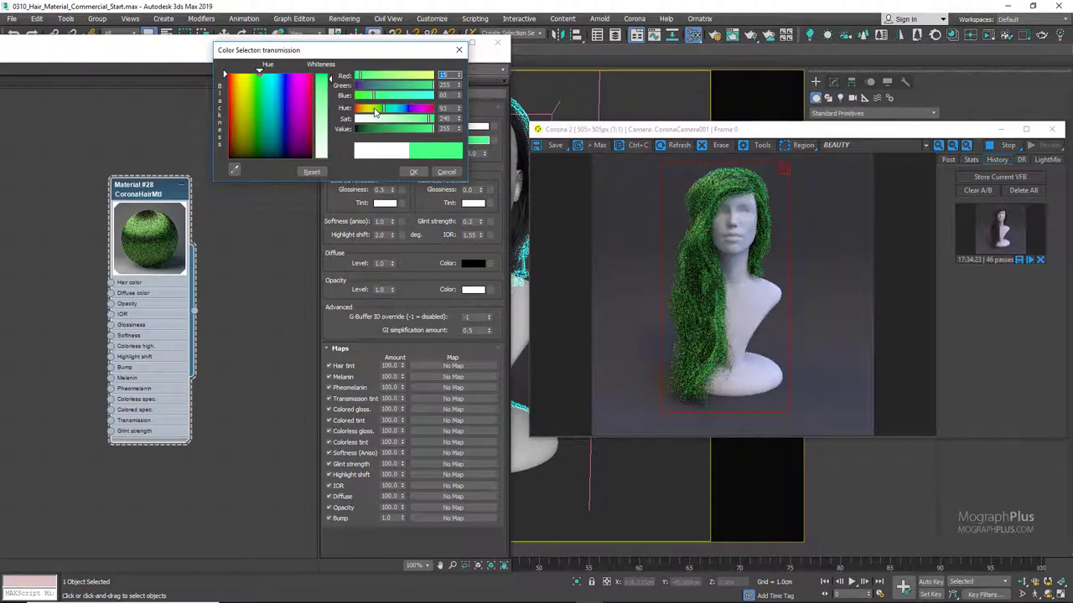
{"action": "left_click_drag", "start_coordinate": [374, 112], "coordinate": [361, 109]}
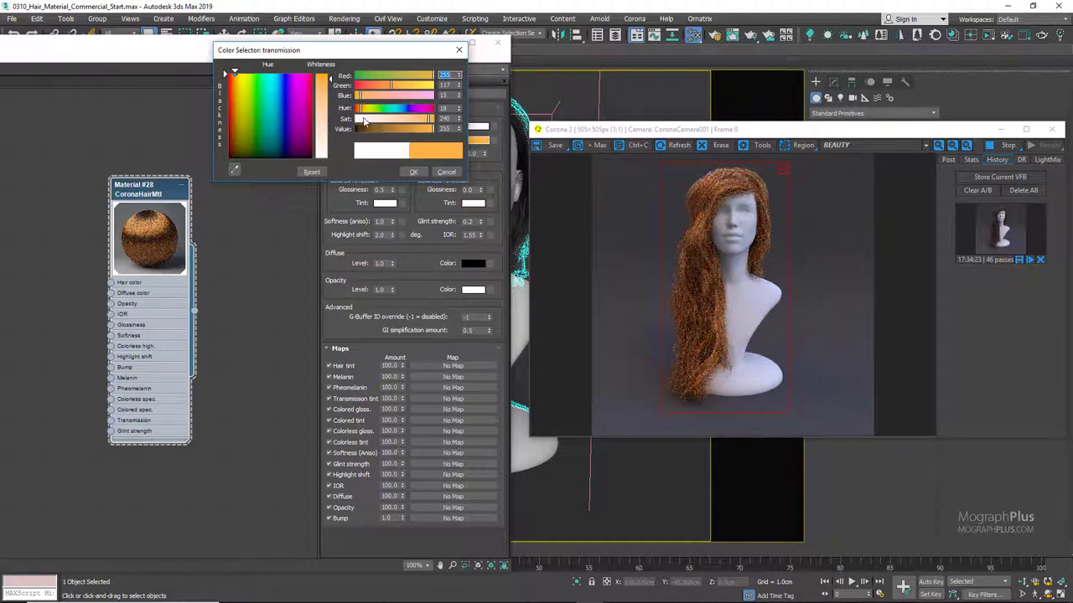
{"action": "left_click", "coordinate": [363, 119]}
{"action": "left_click", "coordinate": [413, 172]}
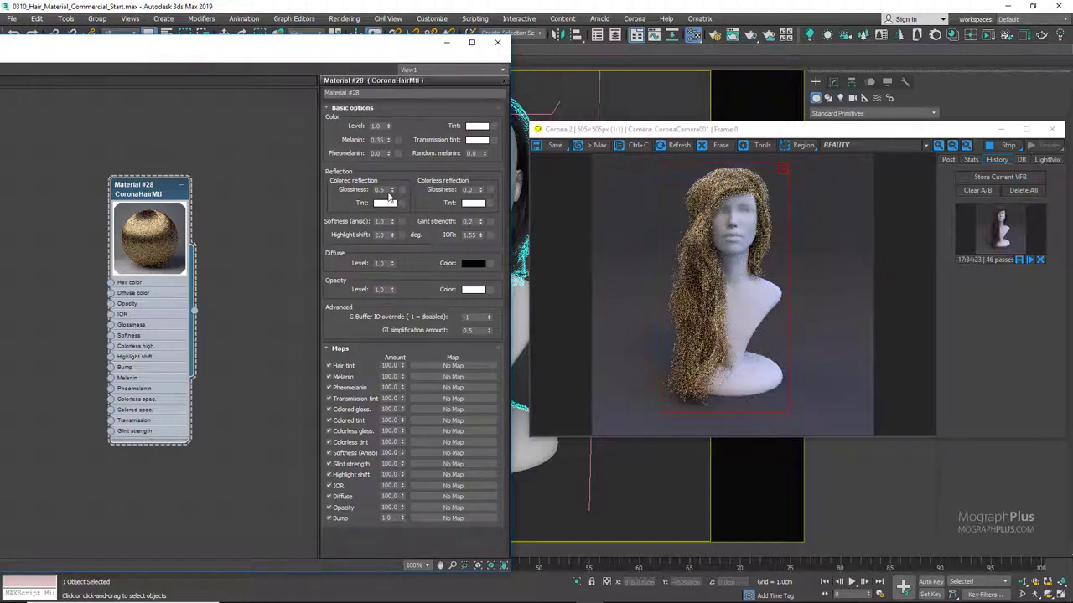
- Set the hair material's colored reflection glossiness to 0.9
{"action": "double_click", "coordinate": [387, 190]}
{"action": "type", "text": "0.9"}
{"action": "key", "text": "Return"}
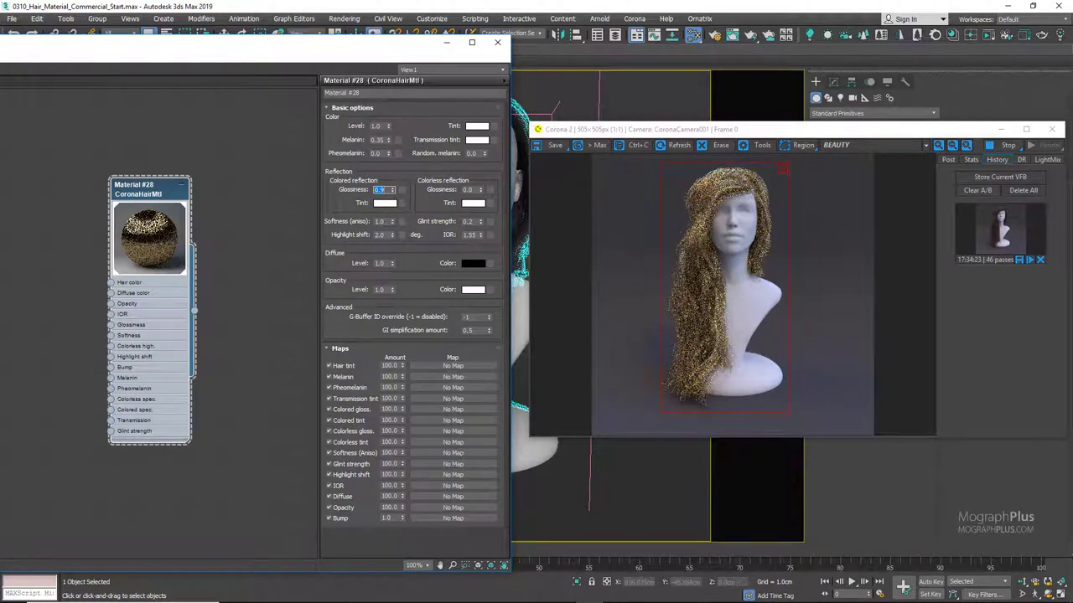
- Lower the hair material's softness and compare the saved renders for softness 0.0 and 1.0 in Photos
{"action": "left_click", "coordinate": [346, 228]}
{"action": "left_click_drag", "start_coordinate": [391, 221], "coordinate": [397, 277]}
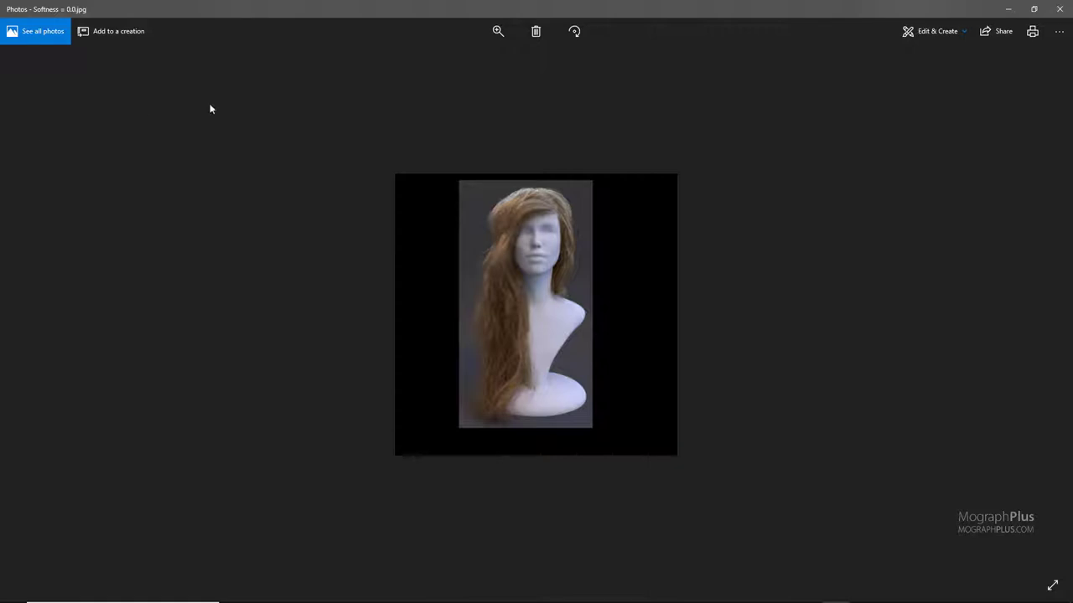
{"action": "key", "text": "Right"}
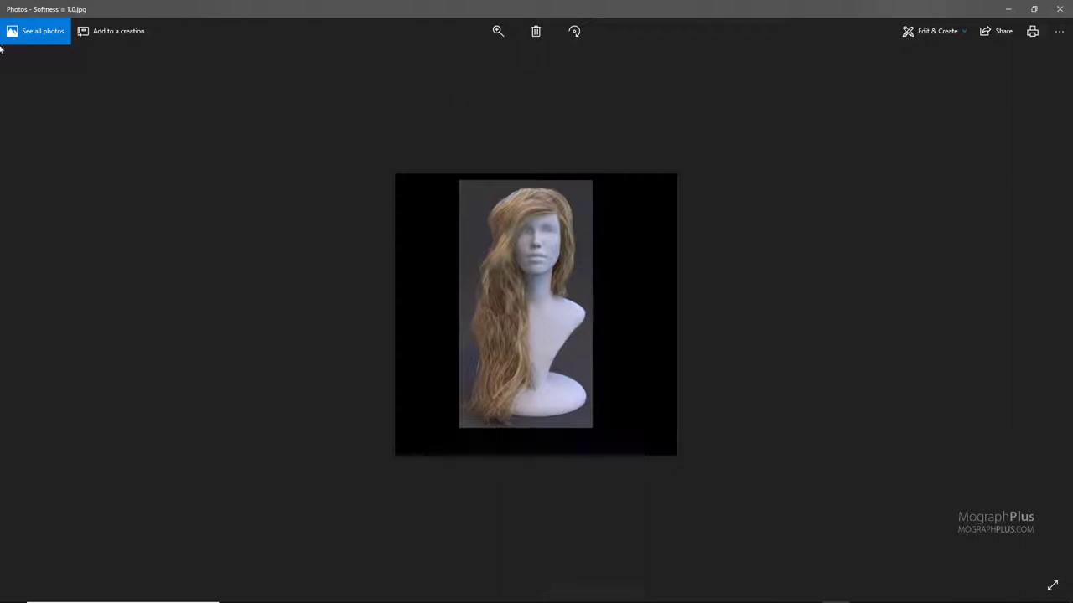
{"action": "key", "text": "Left"}
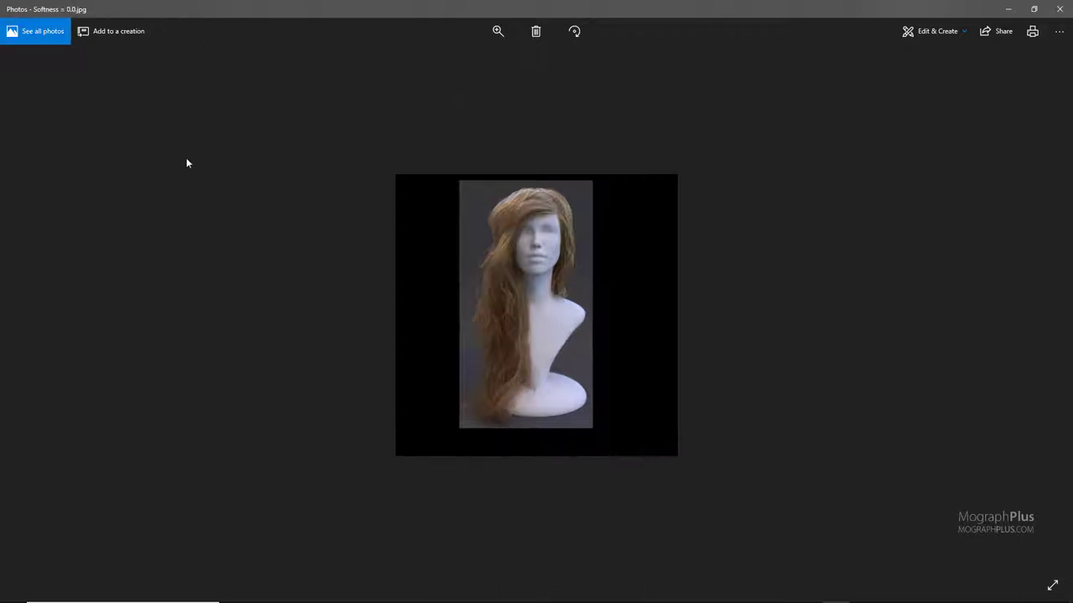
{"action": "key", "text": "Right"}
{"action": "key", "text": "Left"}
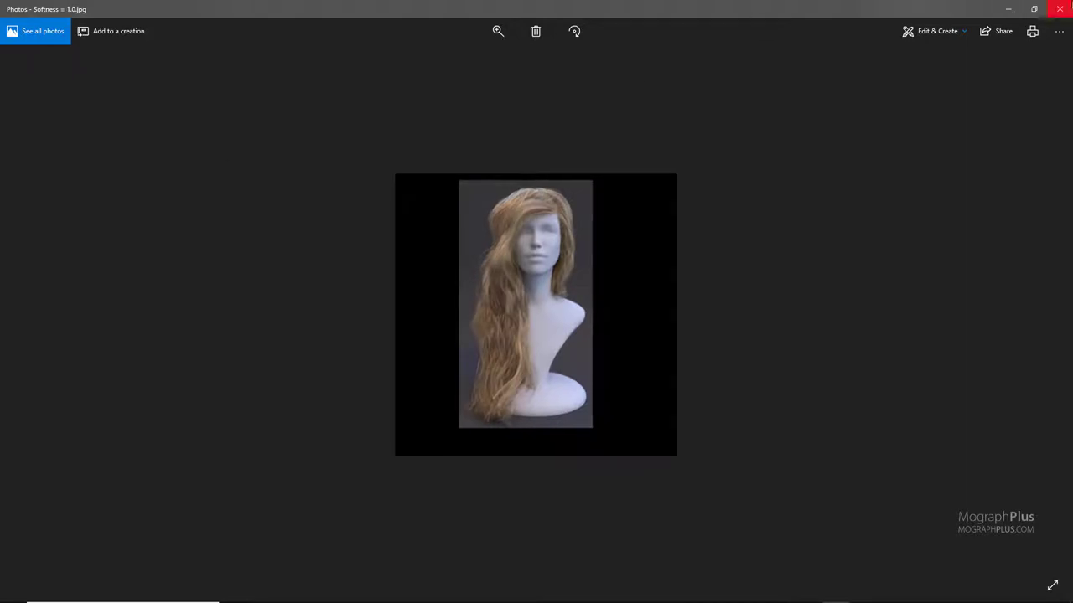
{"action": "left_click", "coordinate": [1059, 9]}
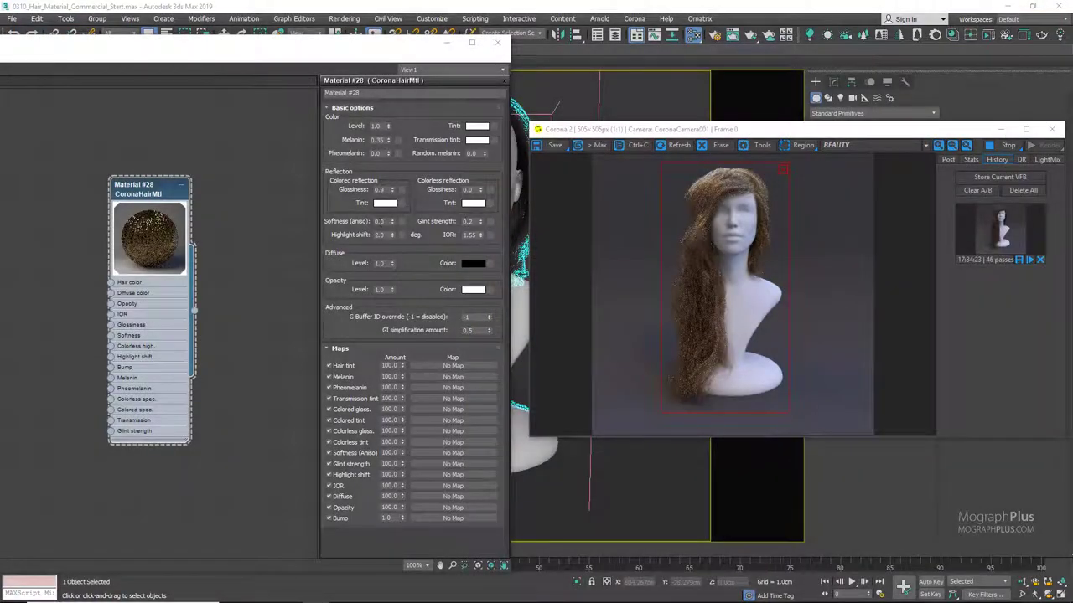
- Set the hair material's softness back to 1
{"action": "double_click", "coordinate": [379, 221]}
{"action": "type", "text": "1"}
{"action": "key", "text": "Return"}
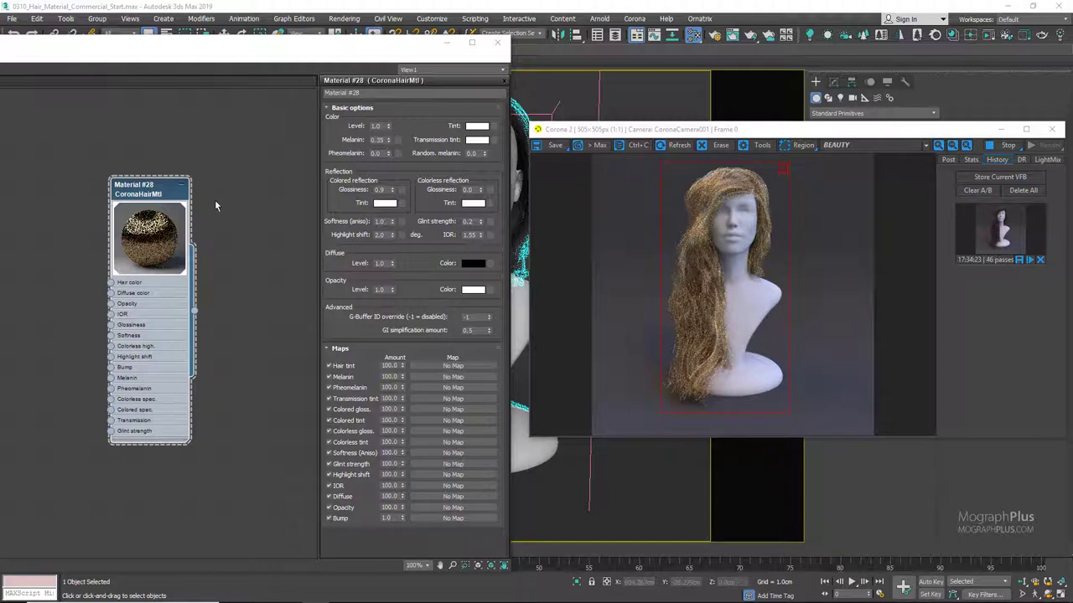
- Try highlight shifts of 0 and 5 degrees and a higher colorless reflection glossiness, and return the highlight shift to 2 degrees
{"action": "double_click", "coordinate": [381, 235]}
{"action": "type", "text": "0"}
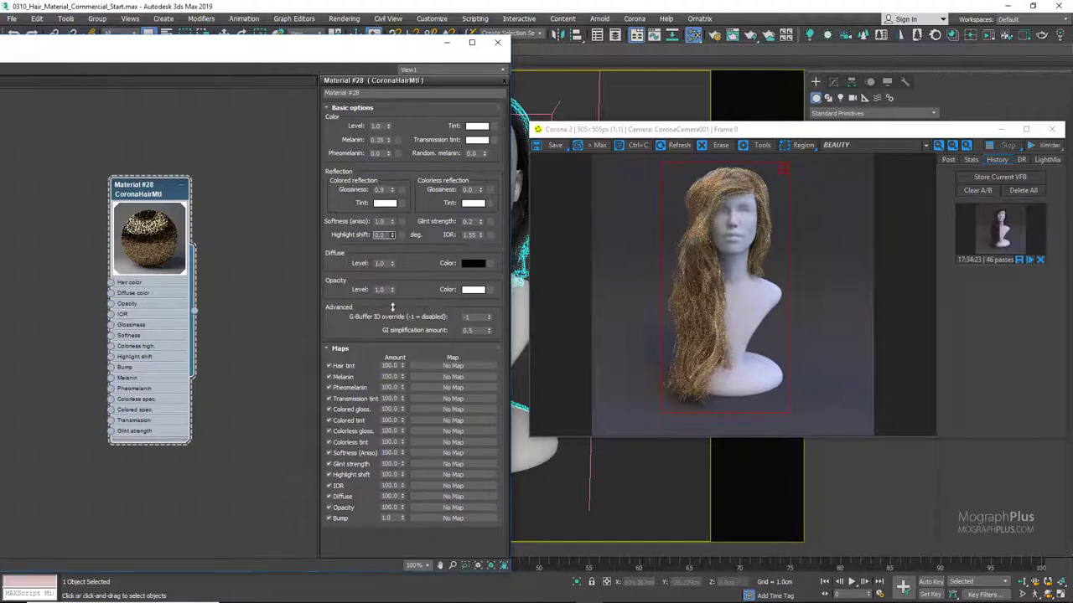
{"action": "key", "text": "Return"}
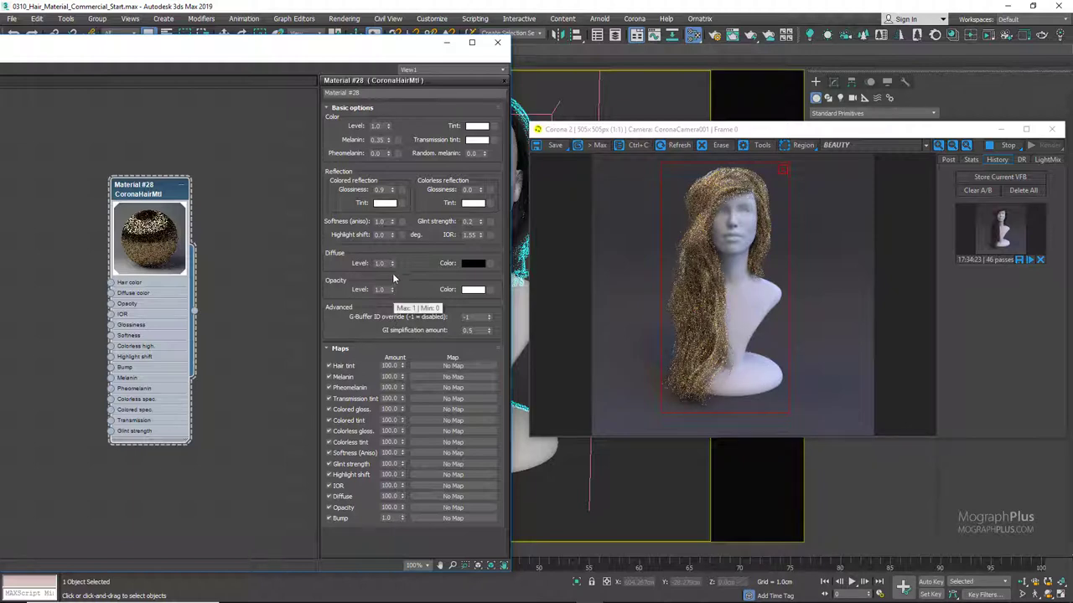
{"action": "left_click_drag", "start_coordinate": [390, 235], "coordinate": [435, 583]}
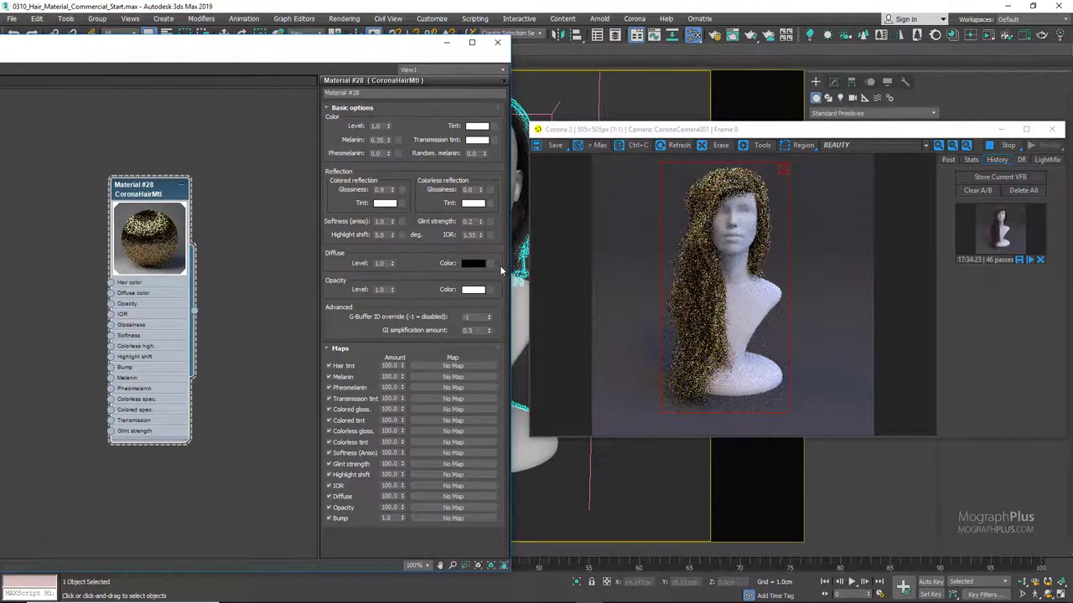
{"action": "left_click_drag", "start_coordinate": [481, 190], "coordinate": [479, 163]}
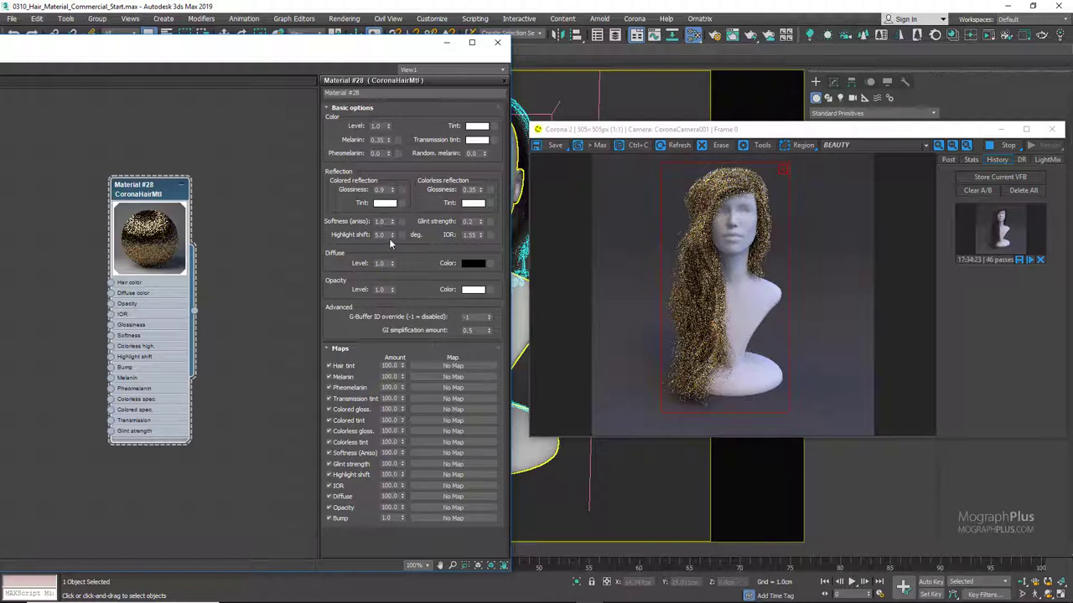
{"action": "left_click_drag", "start_coordinate": [391, 241], "coordinate": [391, 255]}
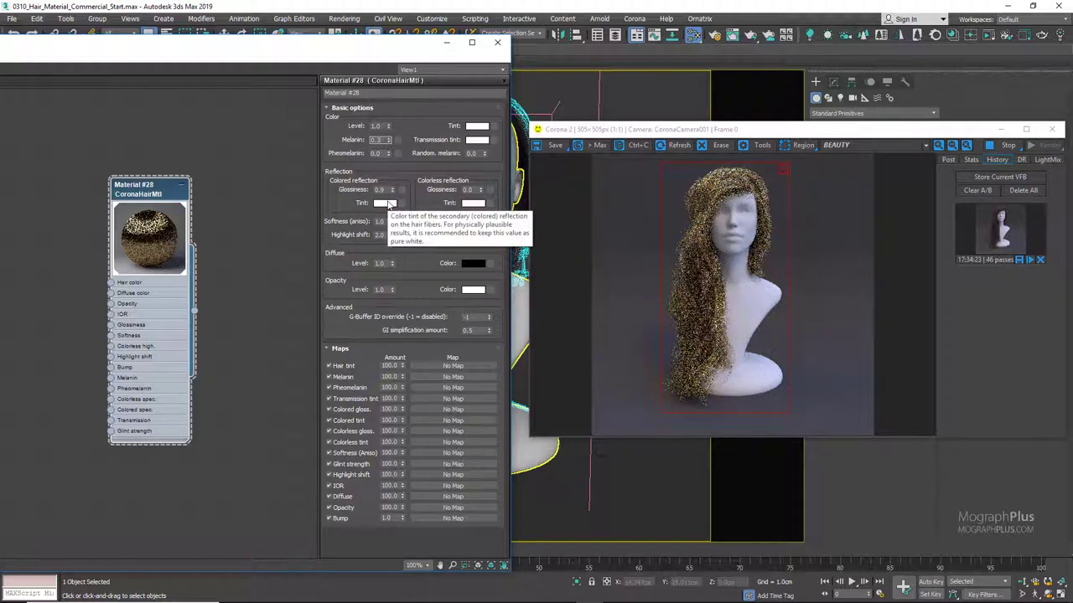
- Set the hair material's melanin to 0.75 and its glint strength to 1
{"action": "key", "text": "Return"}
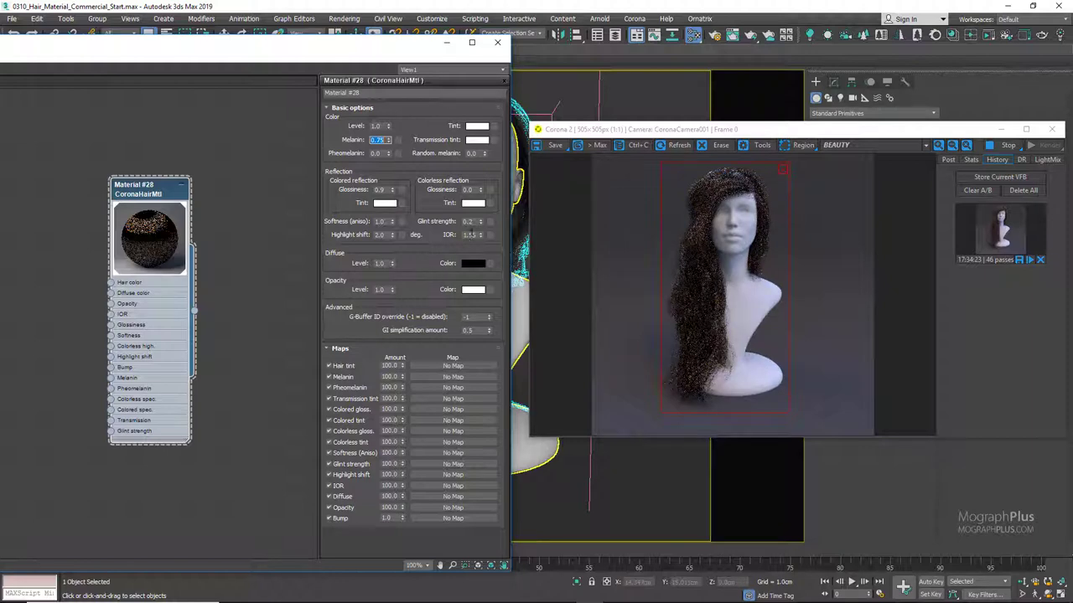
{"action": "double_click", "coordinate": [467, 221]}
{"action": "type", "text": "1"}
{"action": "key", "text": "Return"}
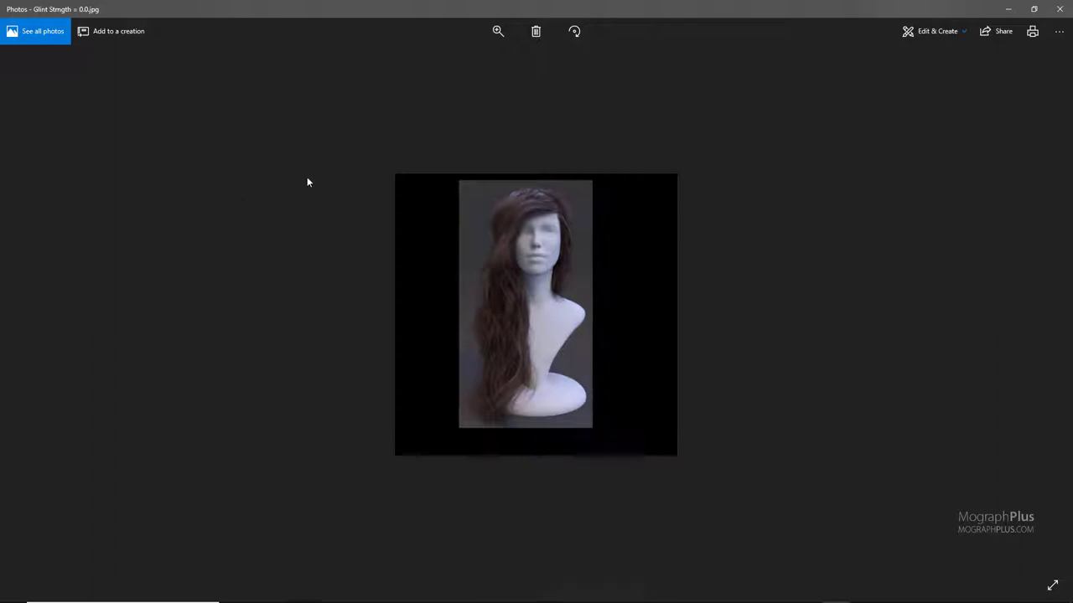
- Compare the saved renders for glint strengths 0.0, 0.2, 0.5 and 1.0 in a smaller Photos window beside the live render
{"action": "double_click", "coordinate": [833, 6]}
{"action": "left_click_drag", "start_coordinate": [721, 17], "coordinate": [282, 109]}
{"action": "key", "text": "Right"}
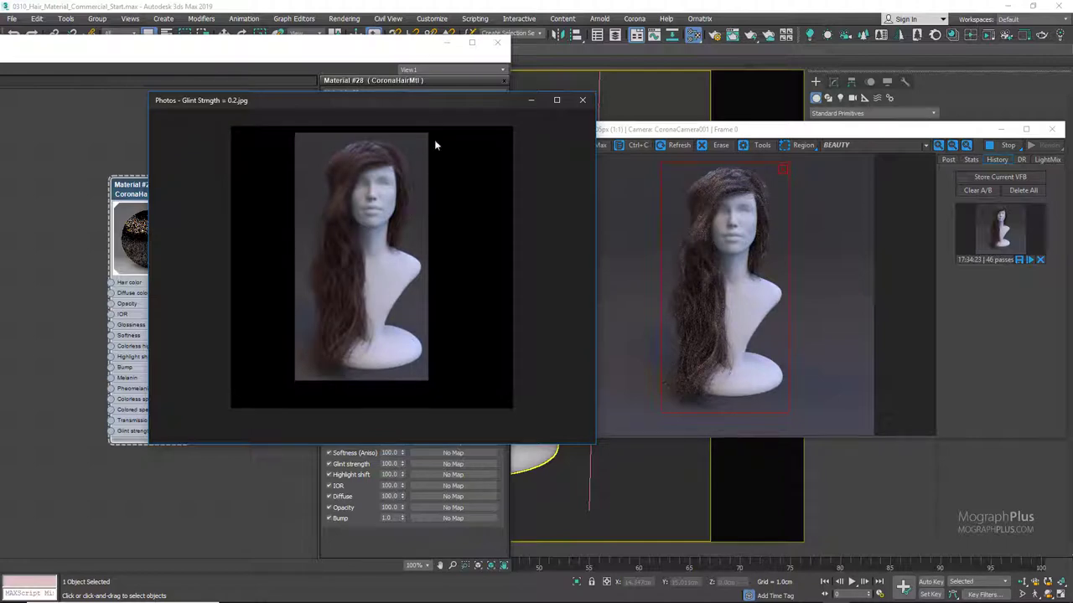
{"action": "key", "text": "Right"}
{"action": "left_click_drag", "start_coordinate": [435, 94], "coordinate": [400, 98]}
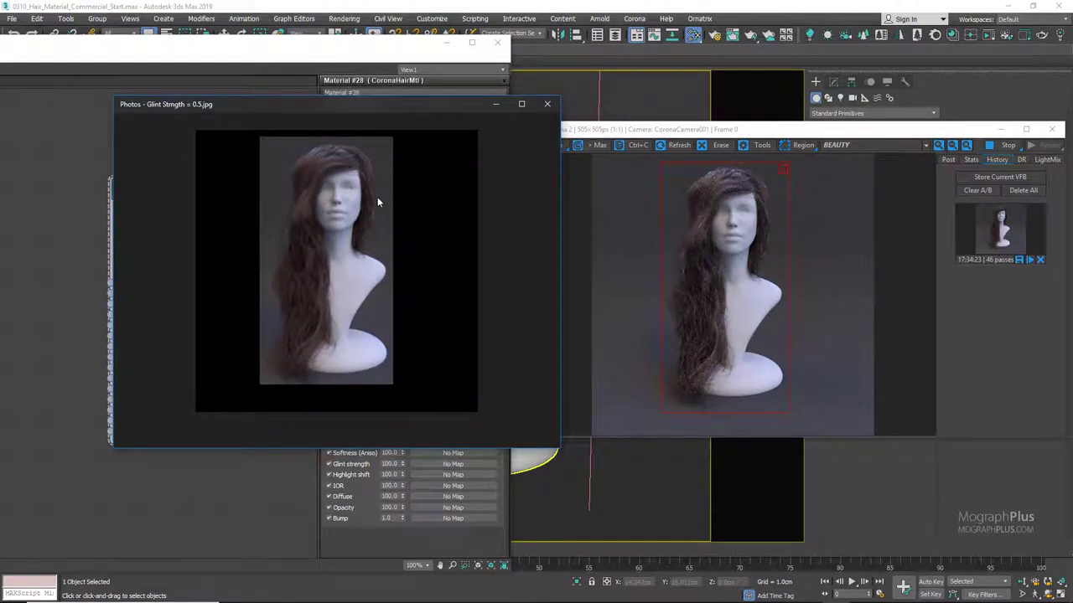
{"action": "key", "text": "Right"}
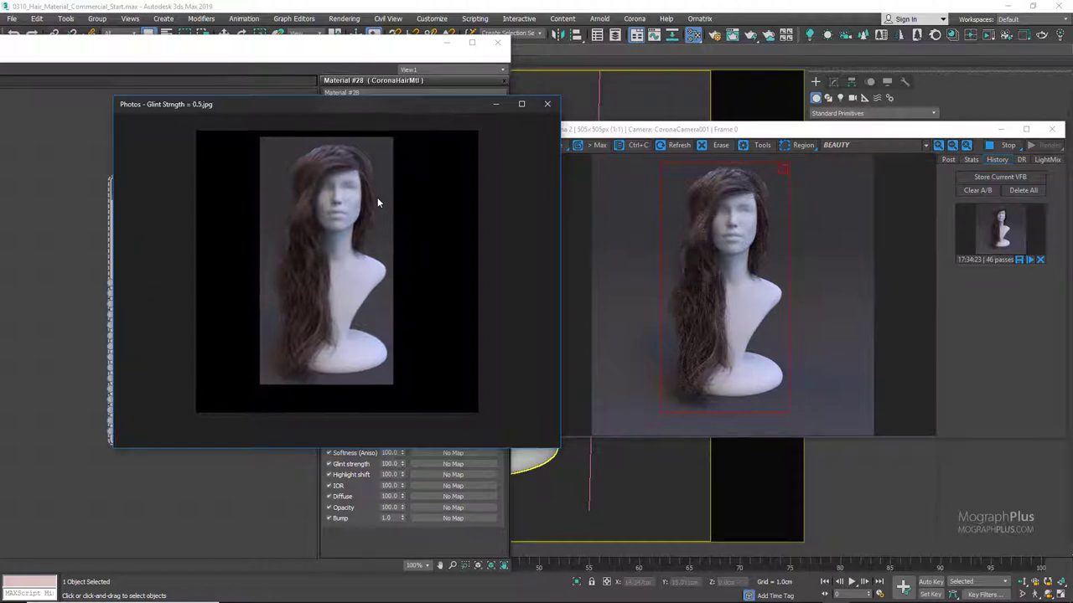
{"action": "key", "text": "Left"}
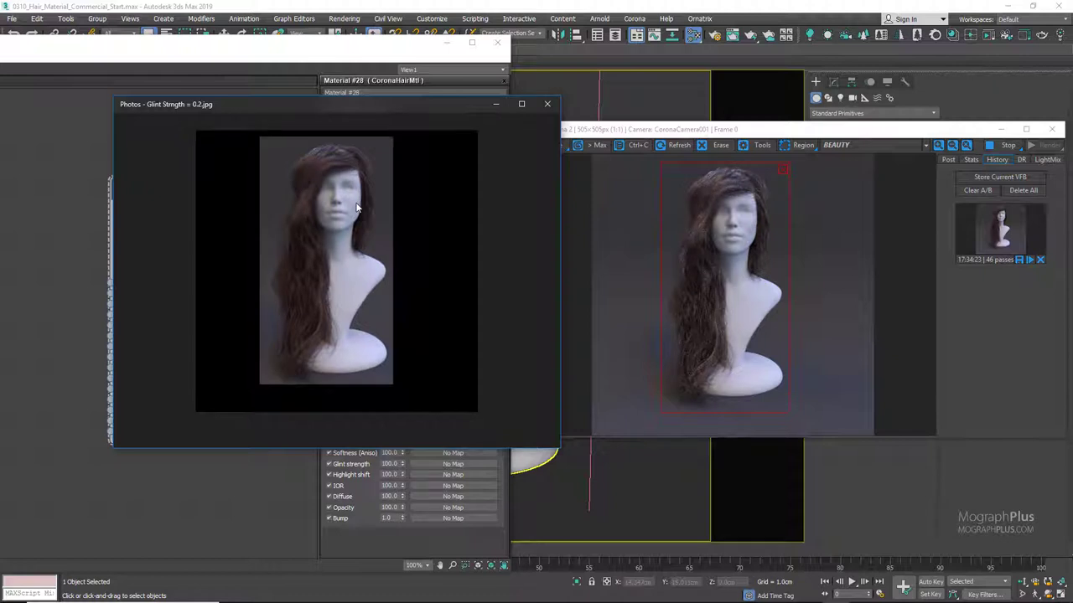
{"action": "key", "text": "Right"}
{"action": "key", "text": "Right"}
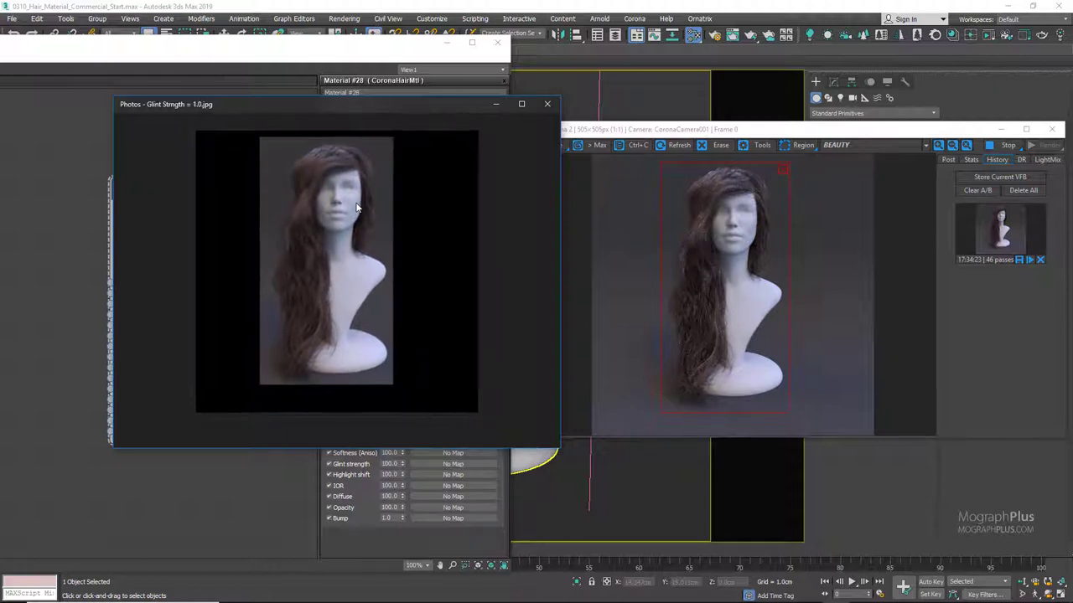
- Close the saved glint render and try an IOR of 3 on the hair material
{"action": "left_click", "coordinate": [546, 105]}
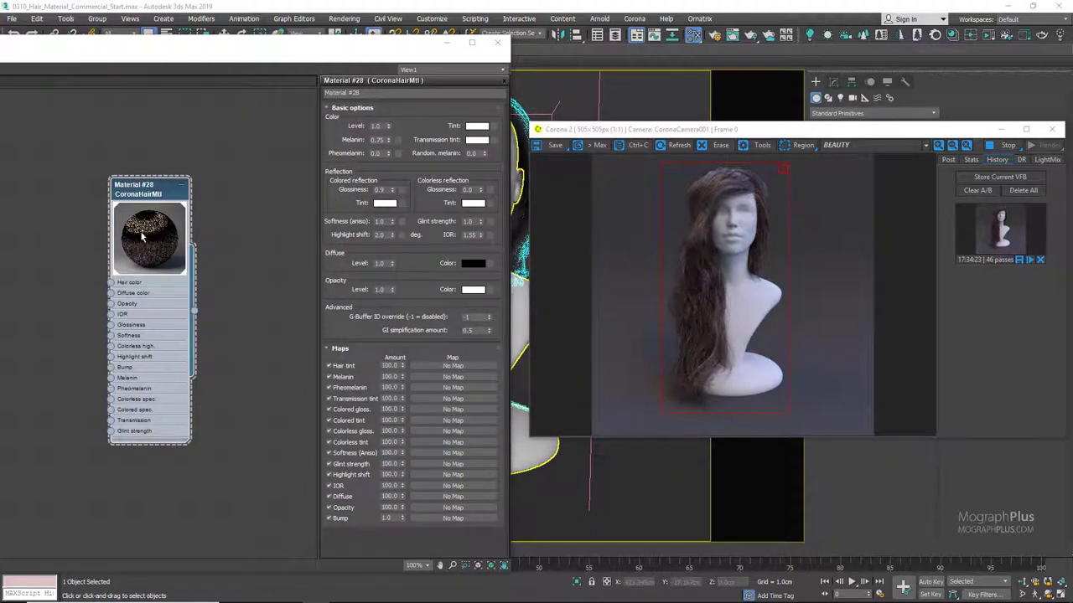
{"action": "double_click", "coordinate": [473, 235]}
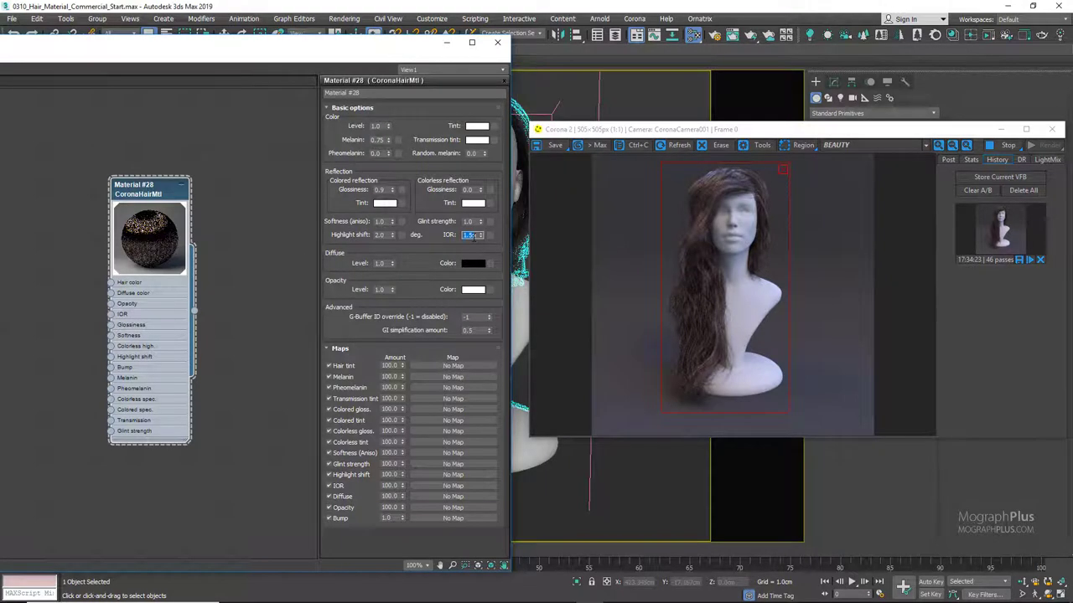
{"action": "type", "text": "3"}
{"action": "key", "text": "Return"}
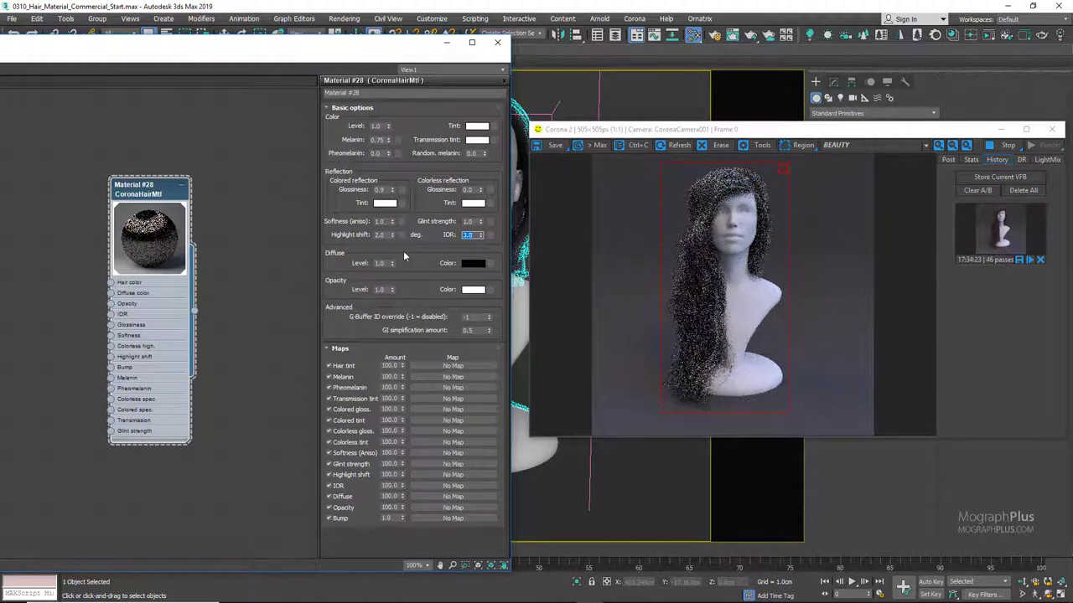
- Set the hair material's glint strength to 0.2 and its IOR to 1.55
{"action": "double_click", "coordinate": [468, 222]}
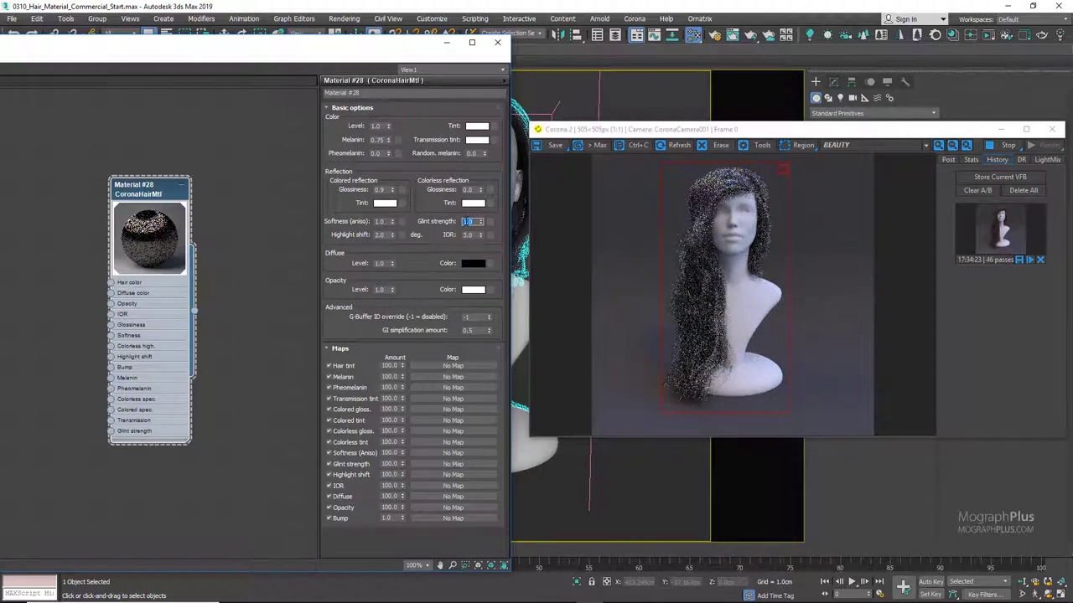
{"action": "type", "text": "0.2"}
{"action": "key", "text": "Return"}
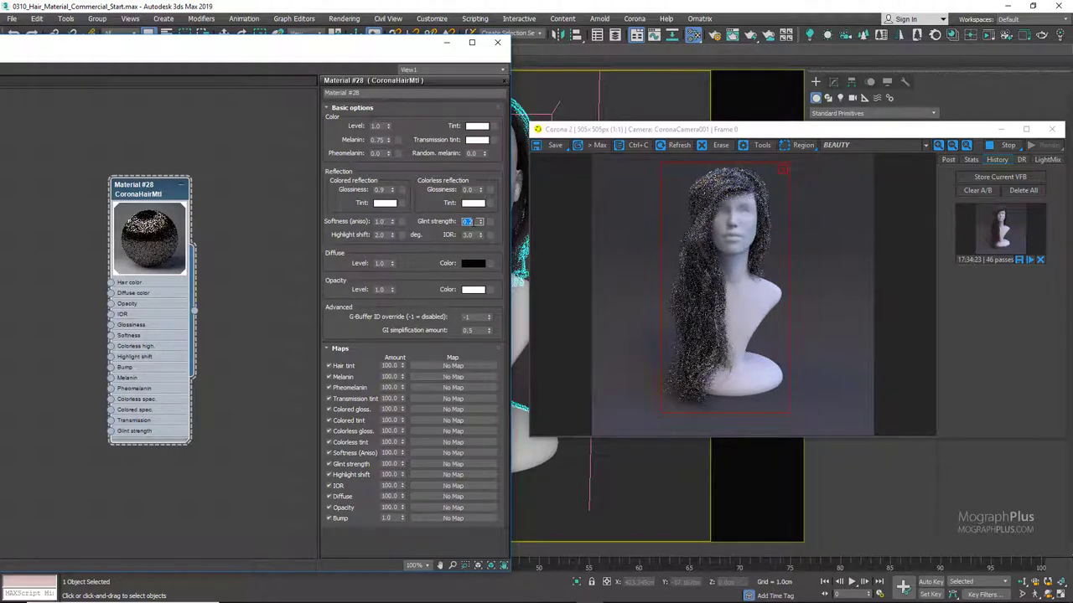
{"action": "key", "text": "Tab"}
{"action": "type", "text": "1.55"}
{"action": "key", "text": "Return"}
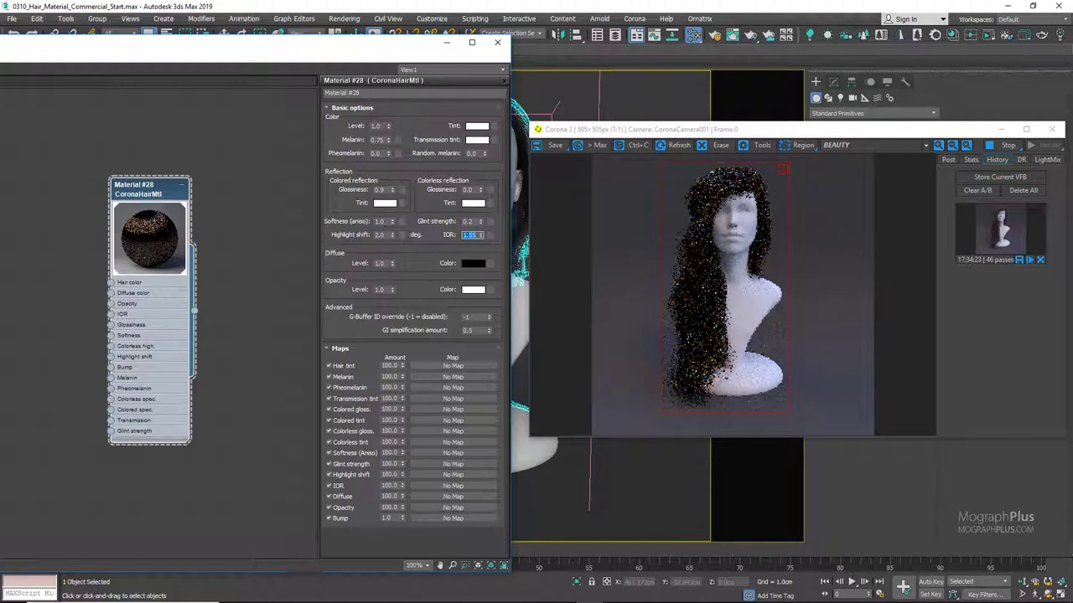
- Compare the saved renders for IOR 1.2, 1.55, 1.8 and 2.1 in Photos, and close the viewer
{"action": "key", "text": "alt+Tab"}
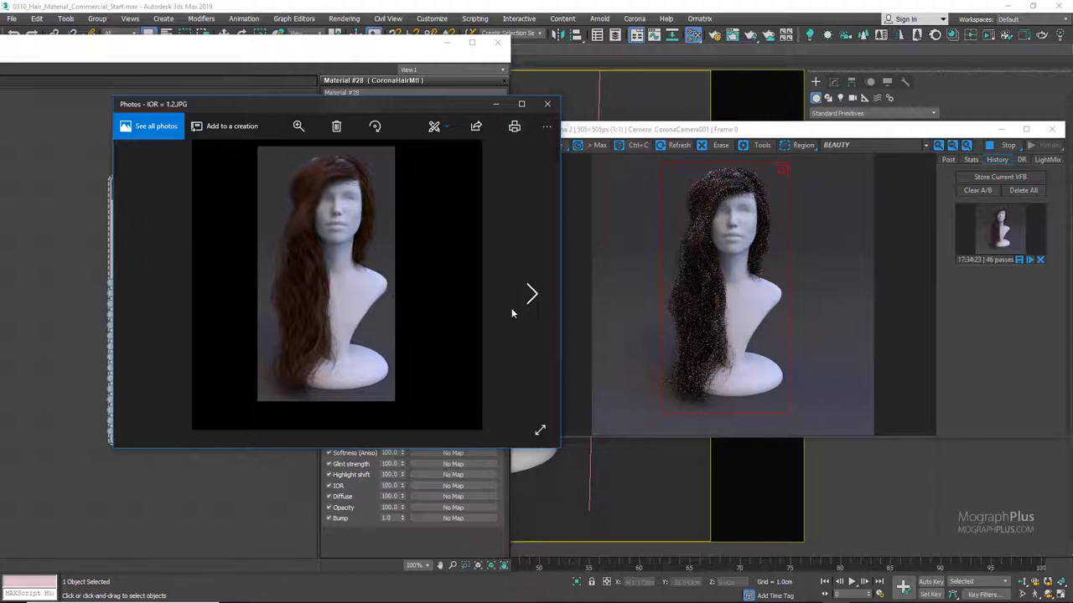
{"action": "left_click", "coordinate": [531, 295]}
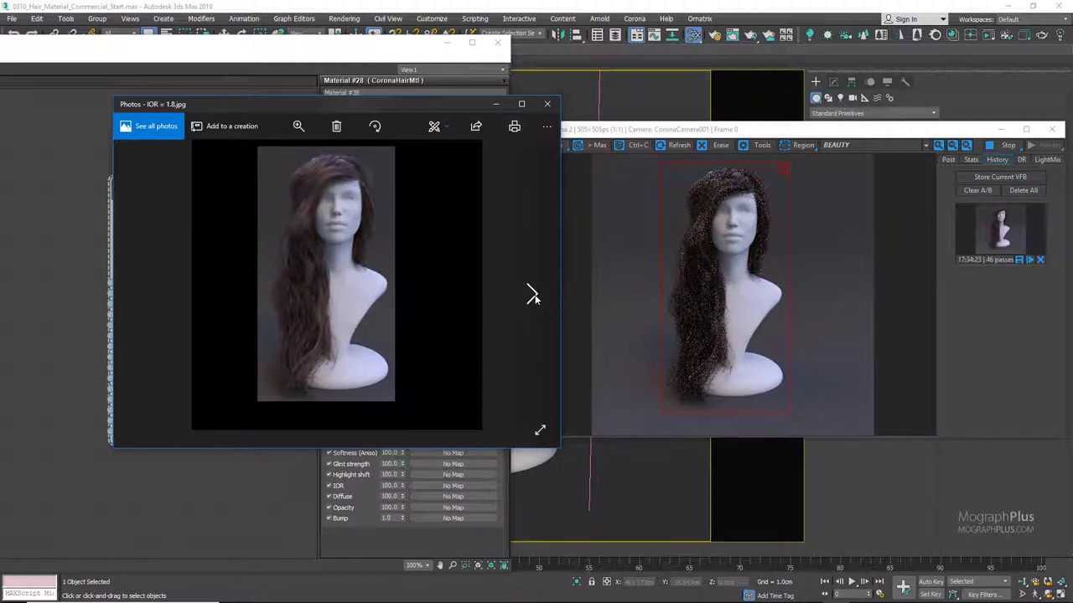
{"action": "left_click", "coordinate": [531, 295]}
{"action": "left_click", "coordinate": [141, 292]}
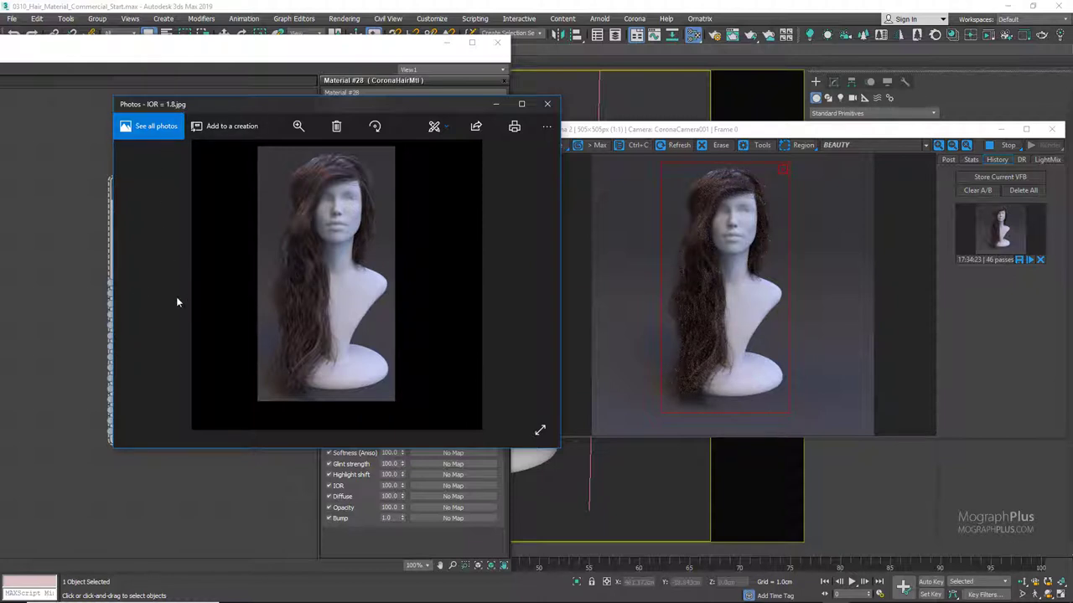
{"action": "key", "text": "Left"}
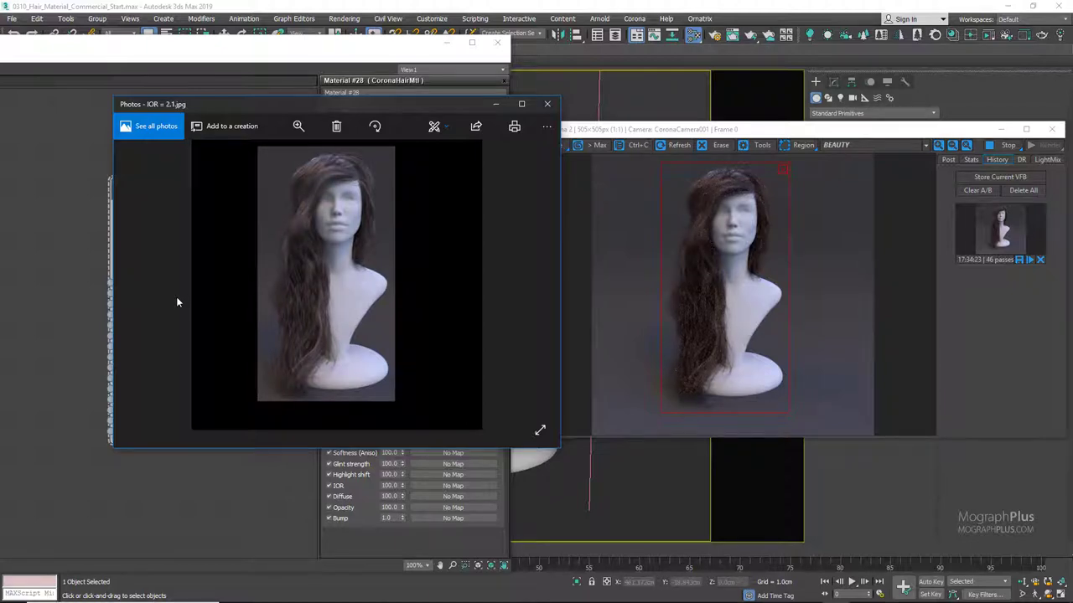
{"action": "key", "text": "Left"}
{"action": "key", "text": "Right"}
{"action": "key", "text": "Left"}
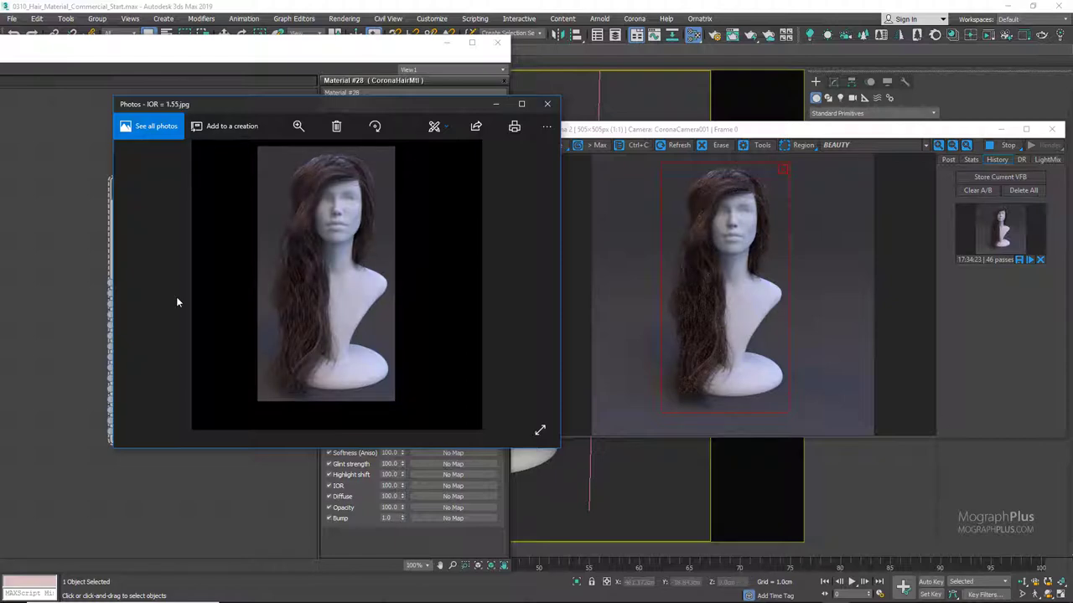
{"action": "key", "text": "Right"}
{"action": "key", "text": "Left"}
{"action": "key", "text": "Right"}
{"action": "key", "text": "Left"}
{"action": "key", "text": "Right"}
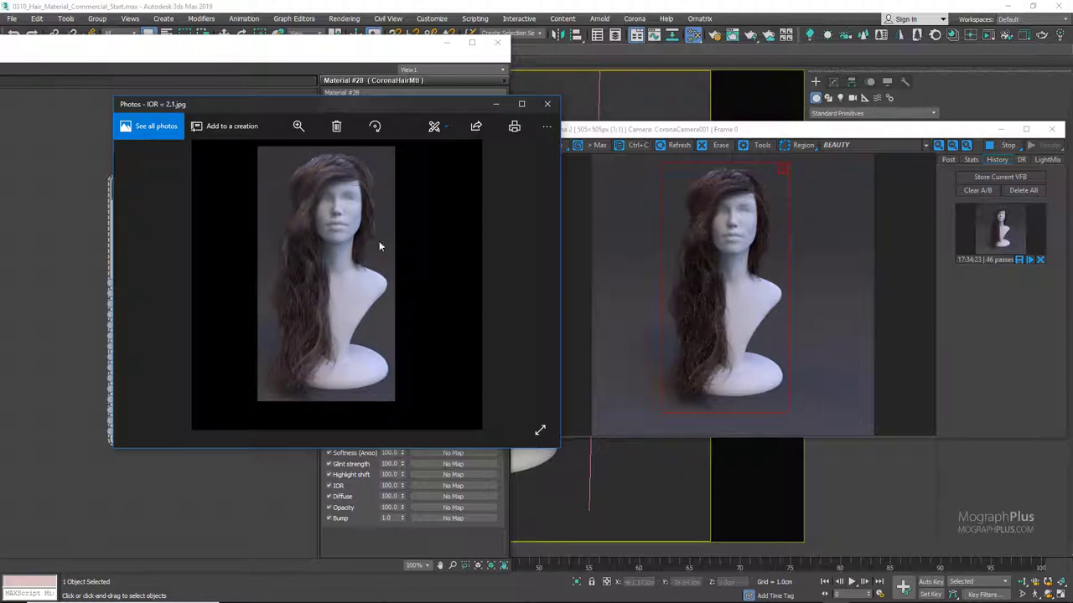
{"action": "left_click", "coordinate": [546, 105]}
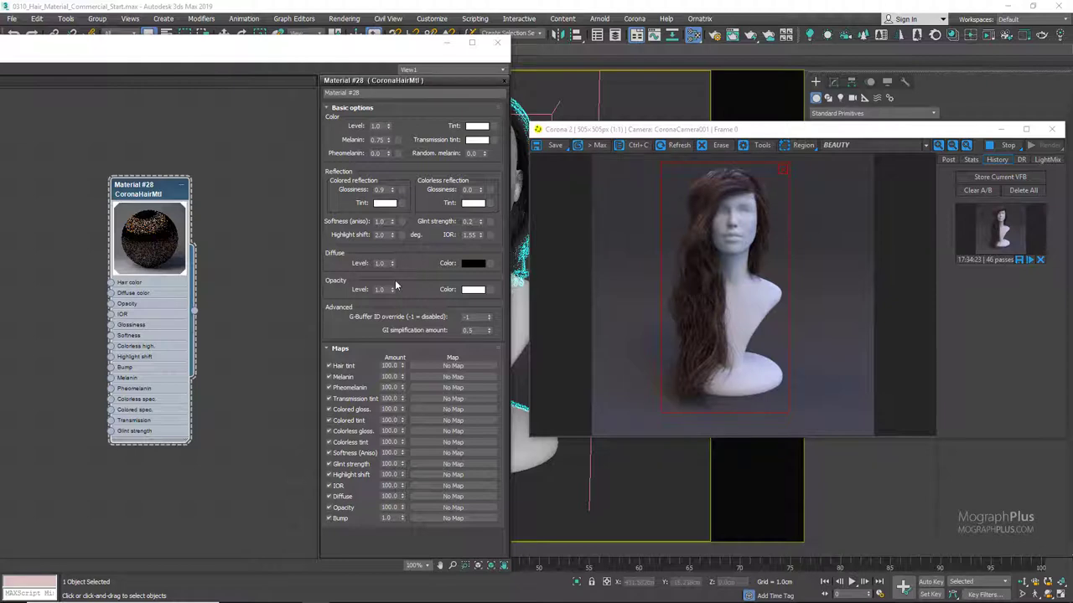
- Set the hair material's diffuse color to purple with RGB values 51, 31 and 126
{"action": "left_click", "coordinate": [469, 264]}
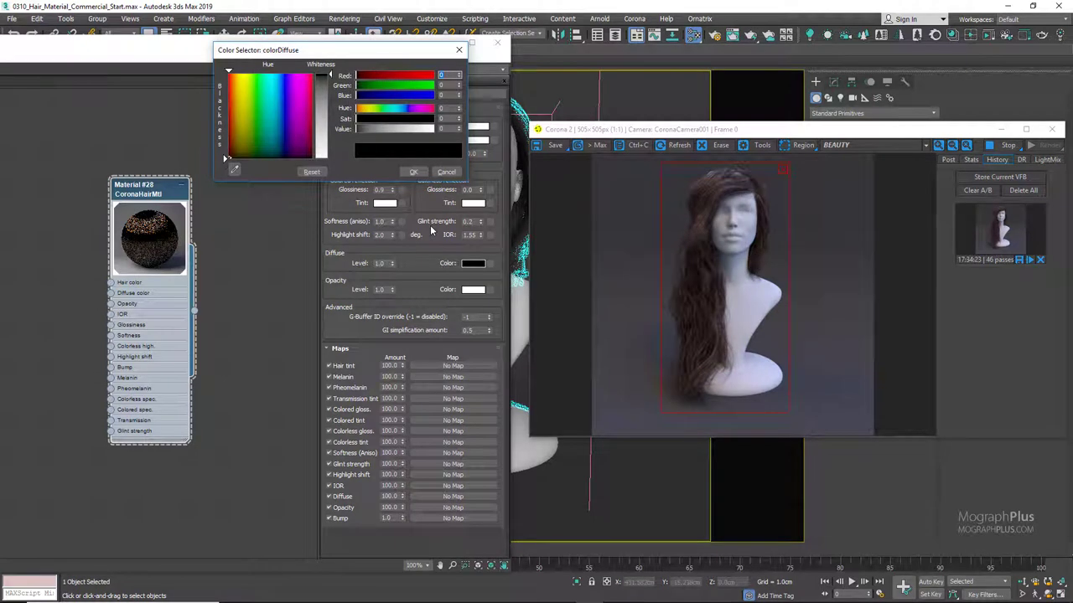
{"action": "type", "text": "51"}
{"action": "key", "text": "Tab"}
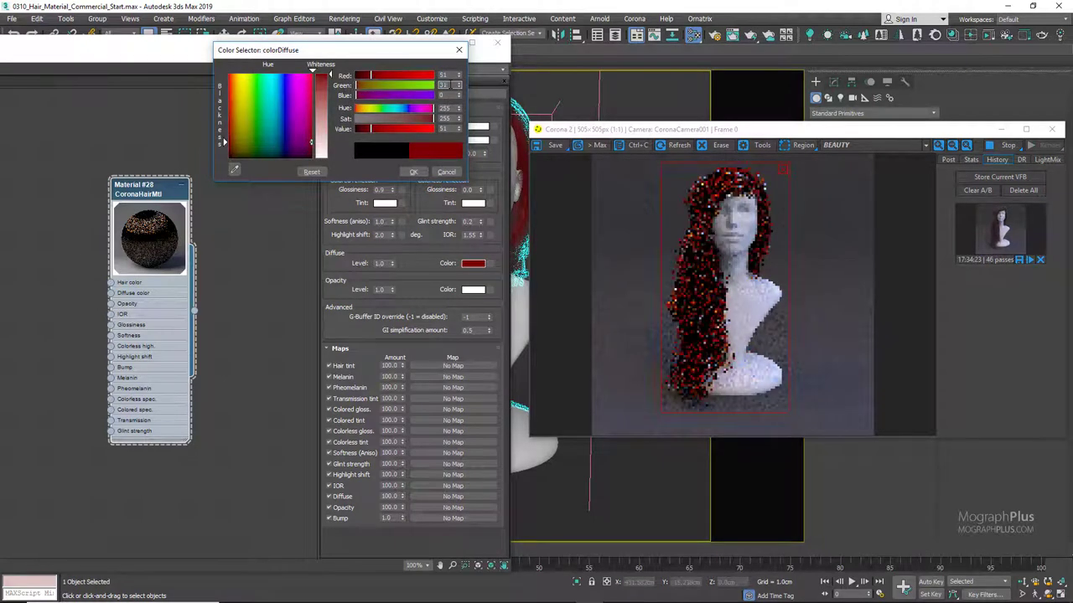
{"action": "type", "text": "31"}
{"action": "key", "text": "Tab"}
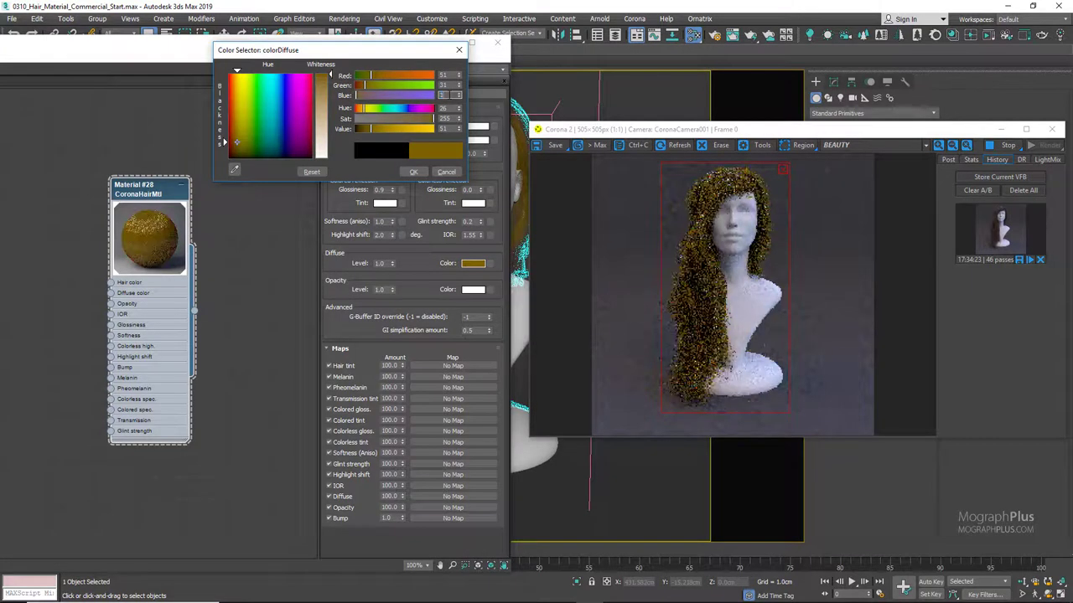
{"action": "type", "text": "126"}
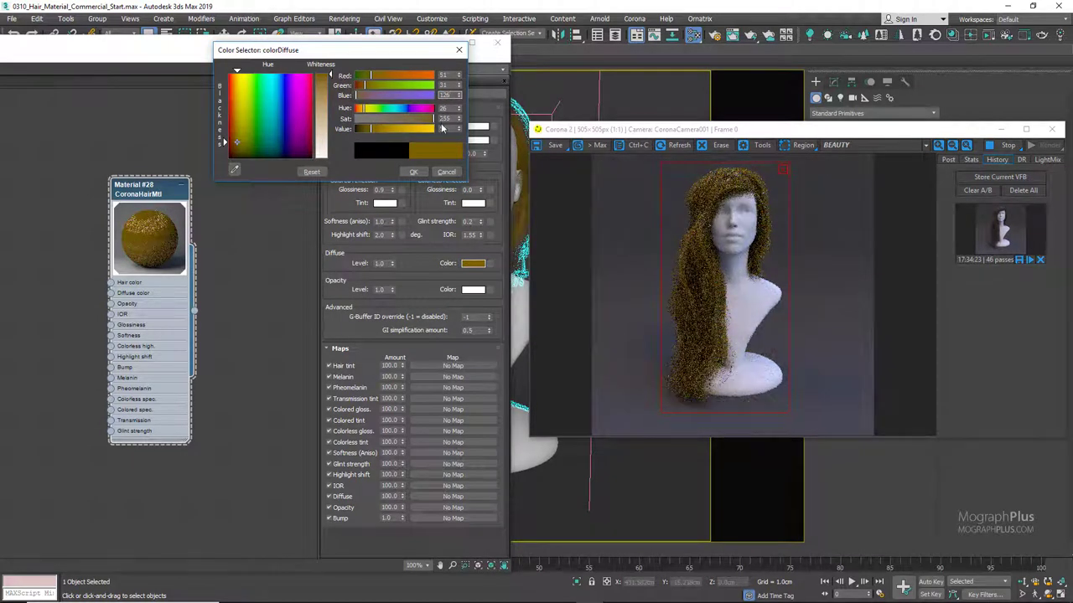
{"action": "key", "text": "Tab"}
{"action": "left_click", "coordinate": [413, 172]}
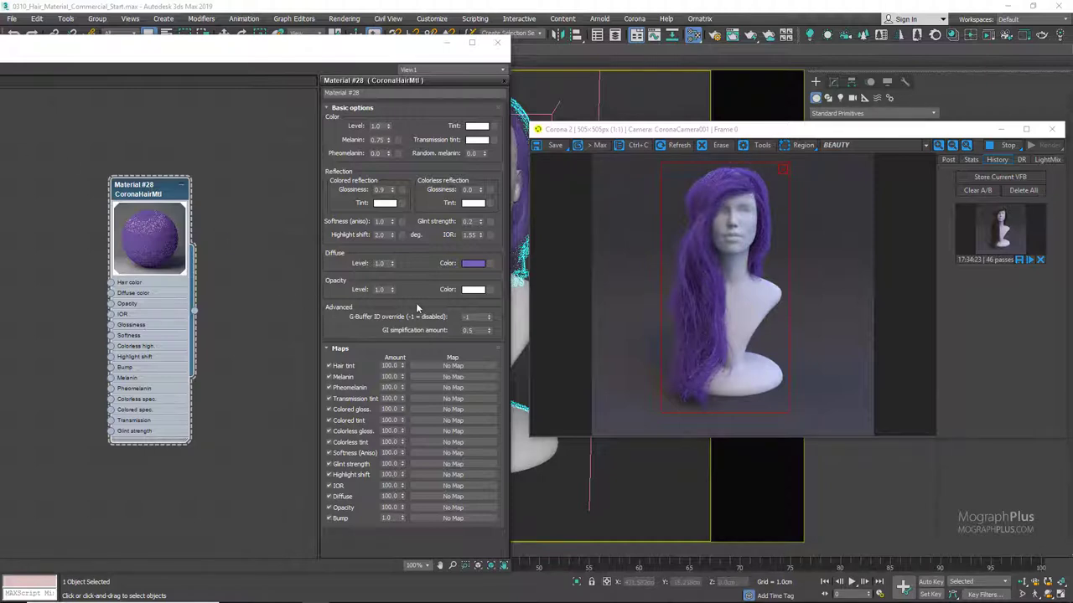
- Try diffuse levels of 0.5 and 0 on the hair material
{"action": "double_click", "coordinate": [381, 263]}
{"action": "type", "text": "0.5"}
{"action": "key", "text": "Return"}
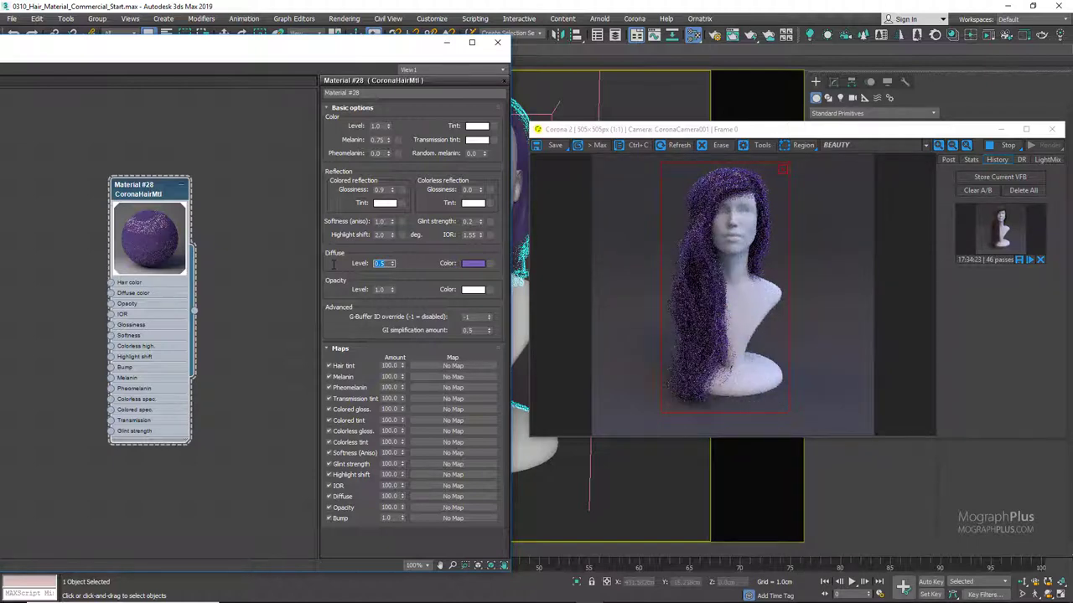
{"action": "type", "text": "0"}
{"action": "key", "text": "Return"}
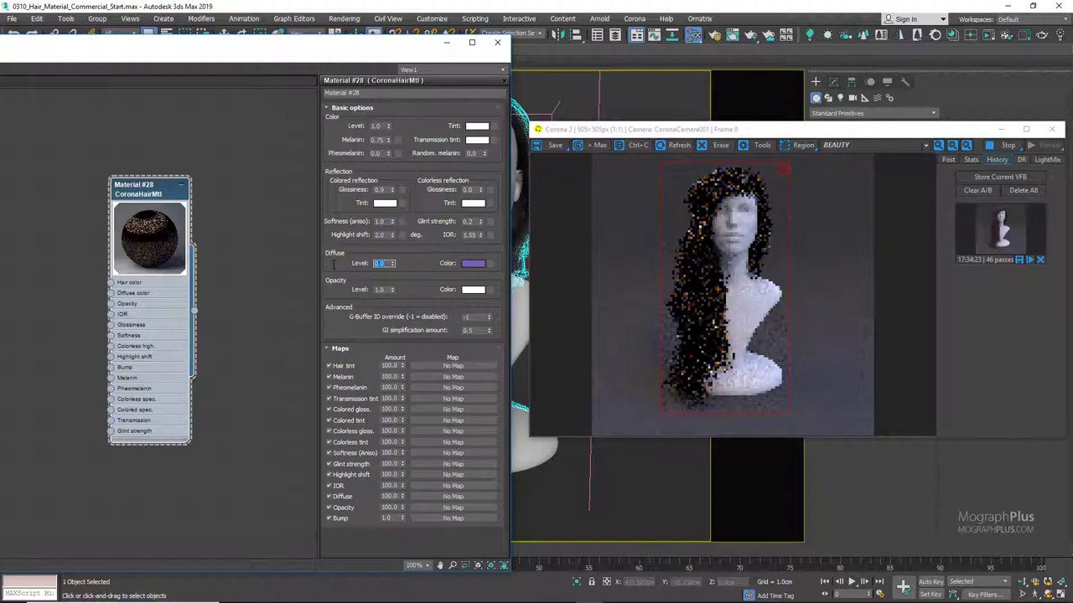
- Set the hair material's diffuse level to 0.5 and its pheomelanin to 1
{"action": "type", "text": "0.5"}
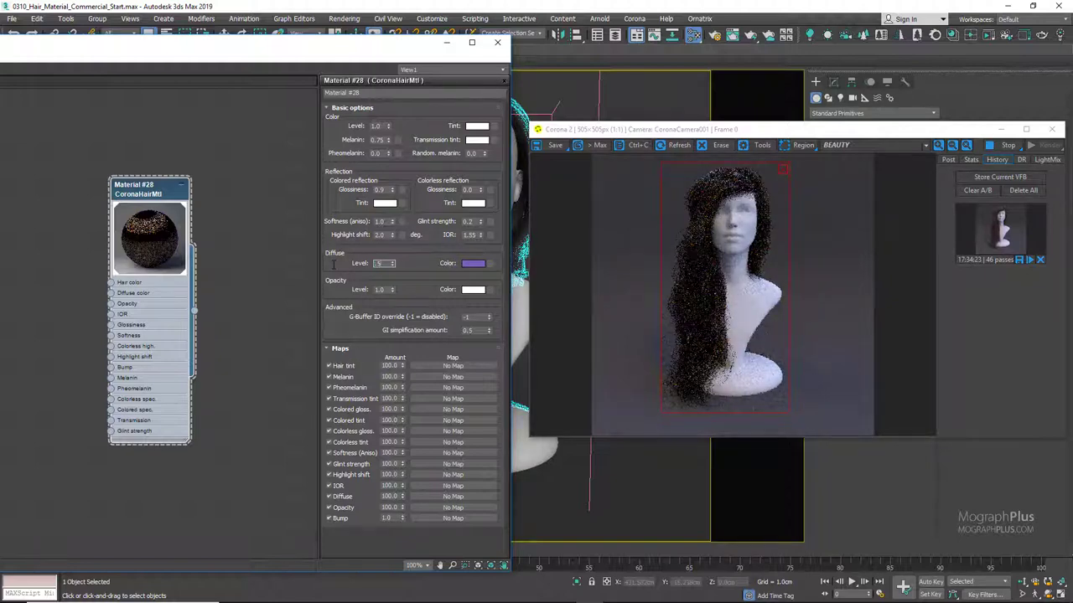
{"action": "key", "text": "Return"}
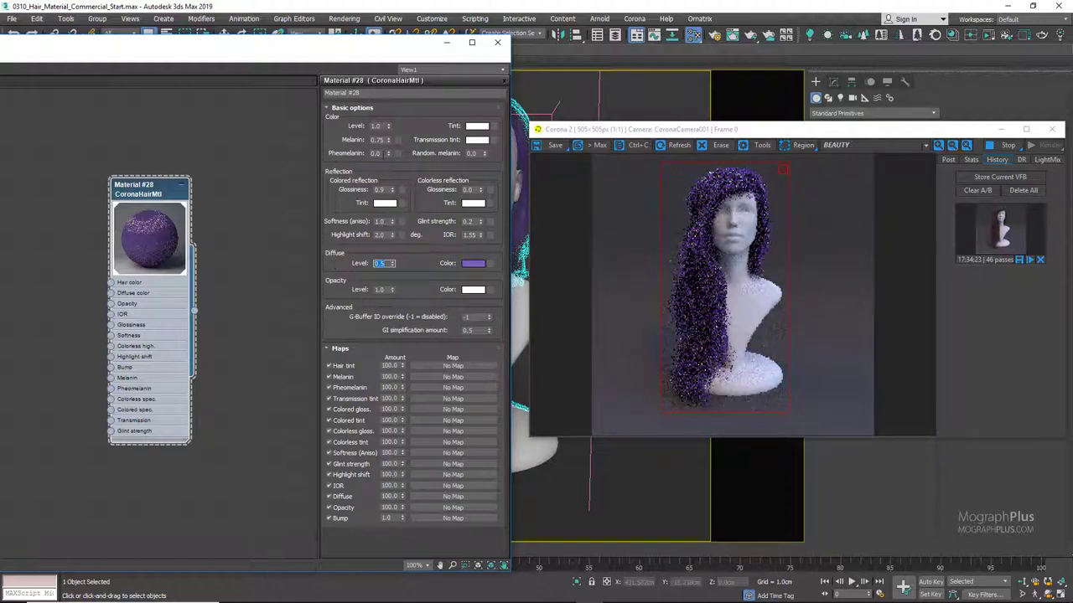
{"action": "double_click", "coordinate": [379, 153]}
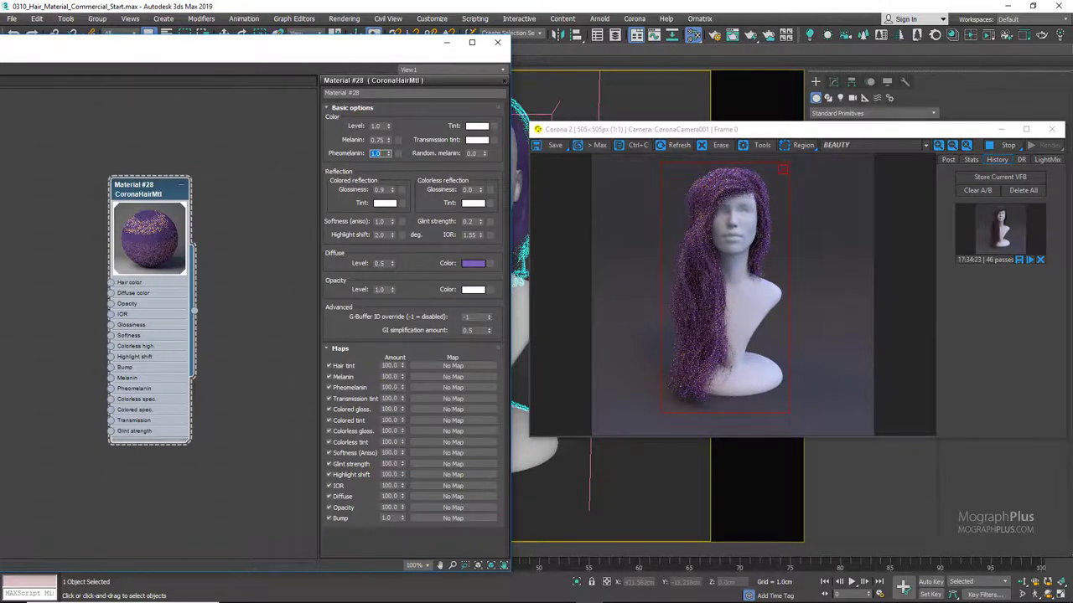
- Compare the saved renders for diffuse levels 0.0, 0.2, 0.5 and 0.75 in Photos, also beside the live render
{"action": "key", "text": "alt+Tab"}
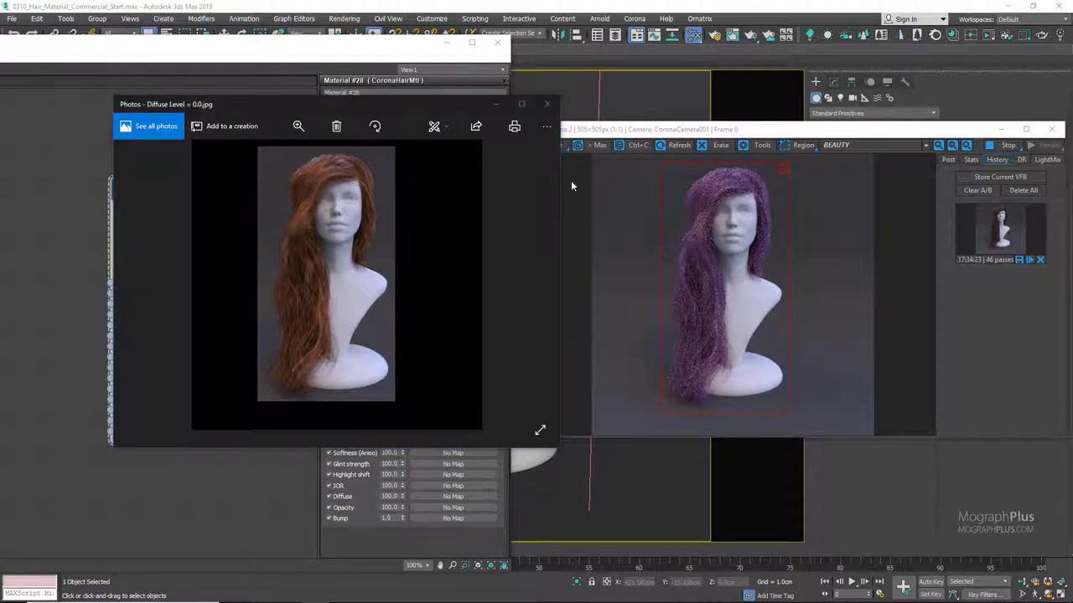
{"action": "left_click", "coordinate": [518, 105]}
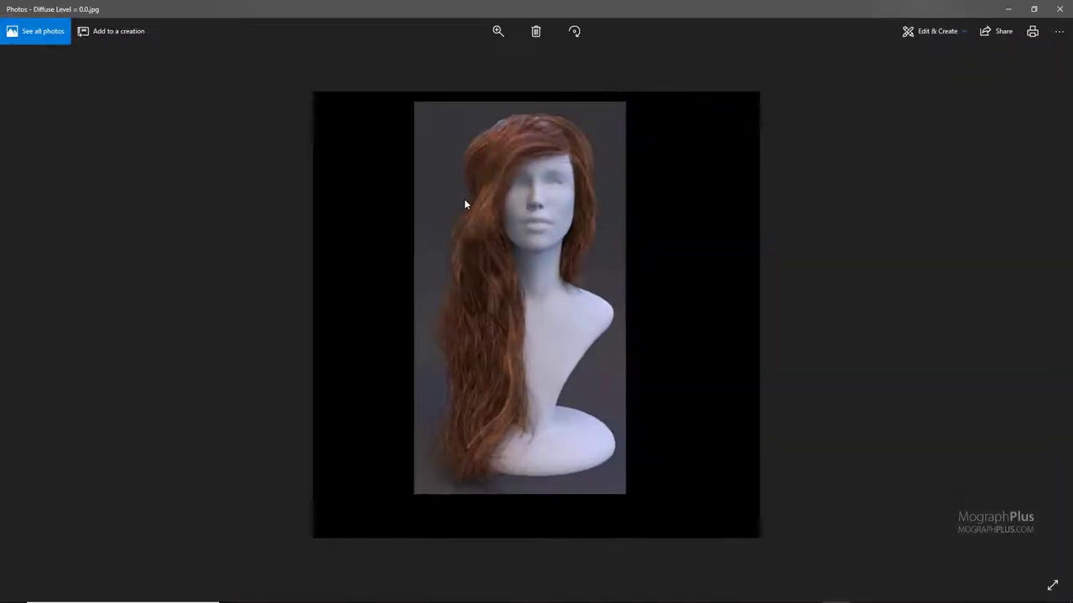
{"action": "key", "text": "Right"}
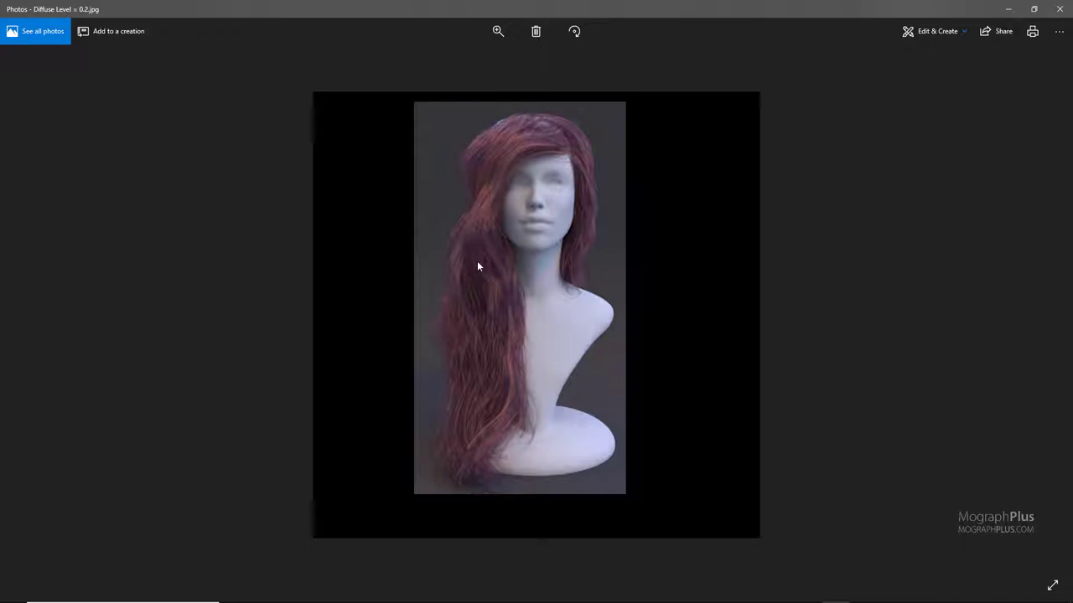
{"action": "key", "text": "Right"}
{"action": "key", "text": "Right"}
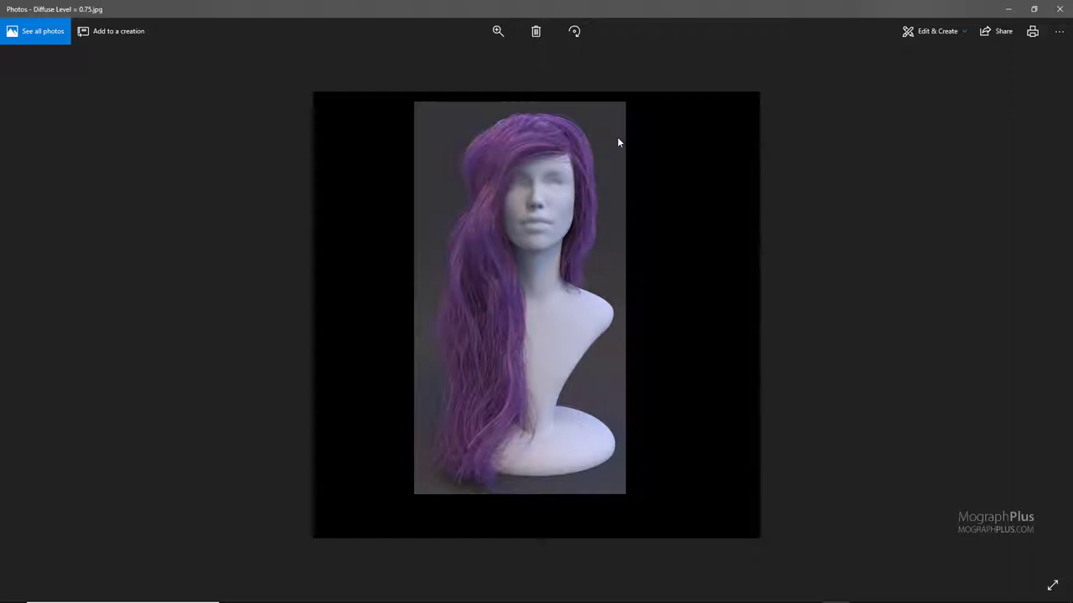
{"action": "left_click_drag", "start_coordinate": [662, 7], "coordinate": [367, 87]}
{"action": "key", "text": "Left"}
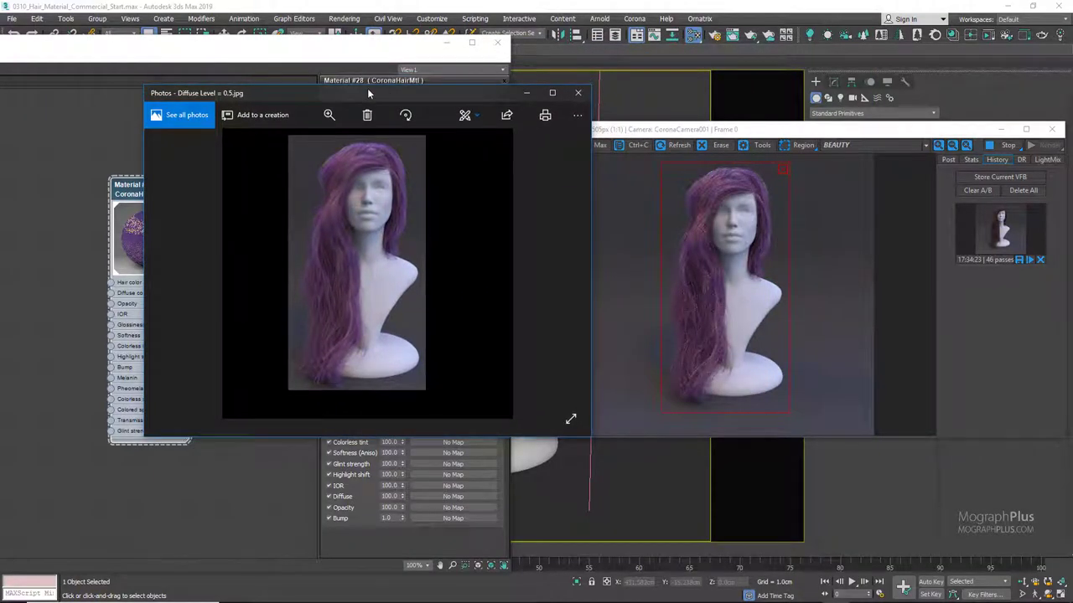
{"action": "key", "text": "Right"}
{"action": "double_click", "coordinate": [370, 91]}
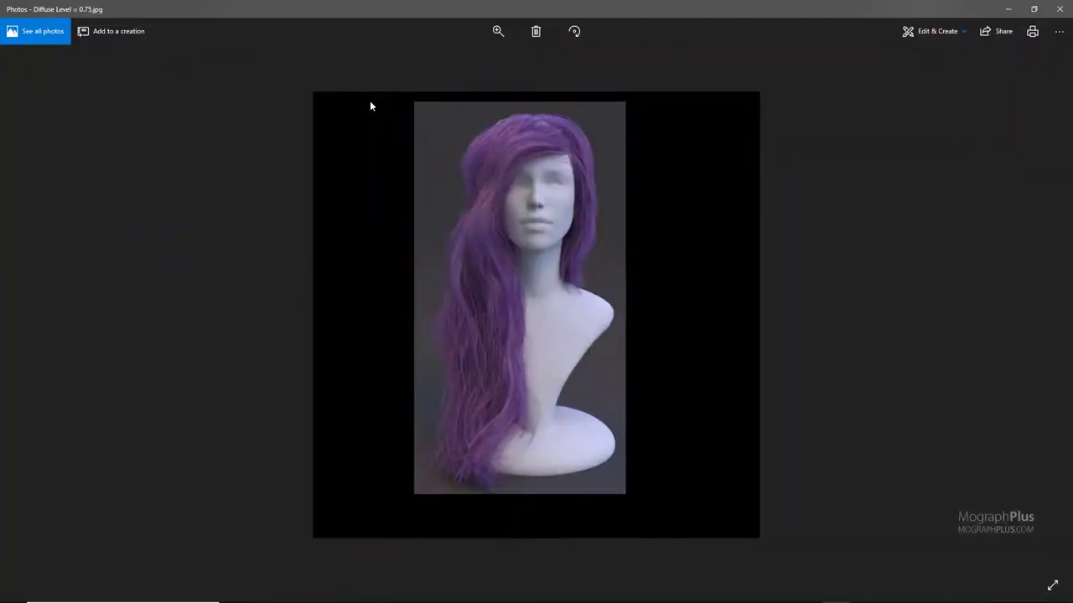
{"action": "key", "text": "Right"}
{"action": "key", "text": "Left"}
{"action": "key", "text": "Left"}
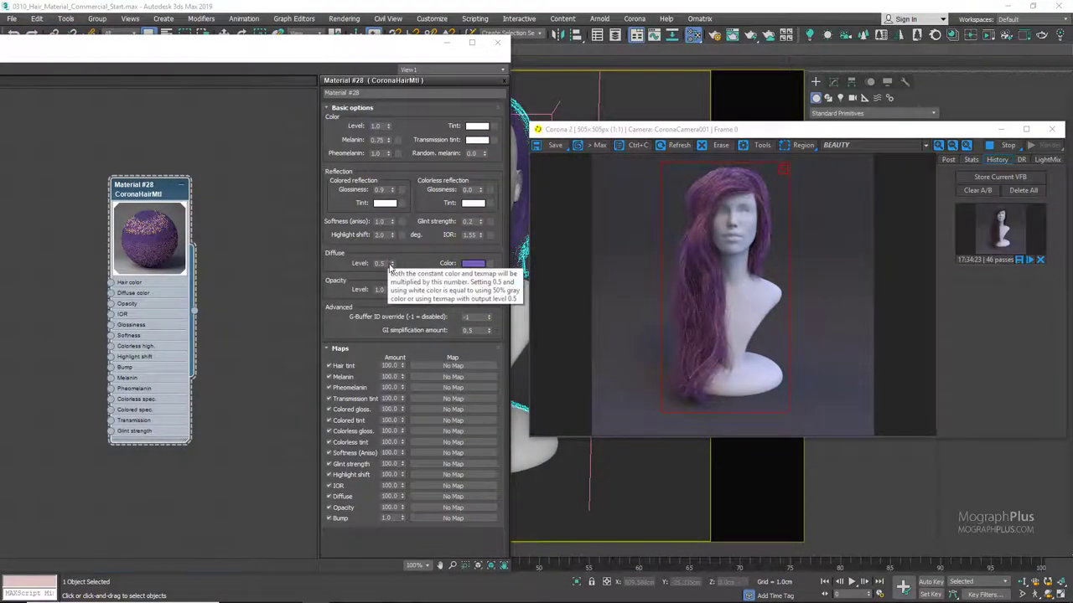
- Reset the hair material's diffuse level to 0
{"action": "right_click", "coordinate": [391, 265]}
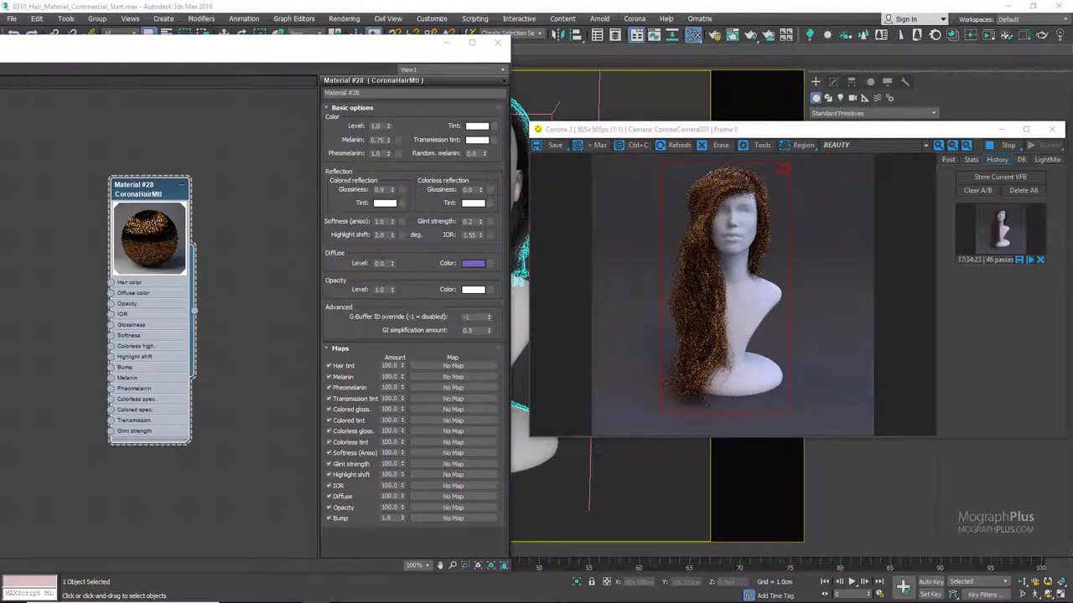
- Try opacity color values of 0, 64, 113 and 78 on the hair material and discard the changes
{"action": "left_click", "coordinate": [472, 289]}
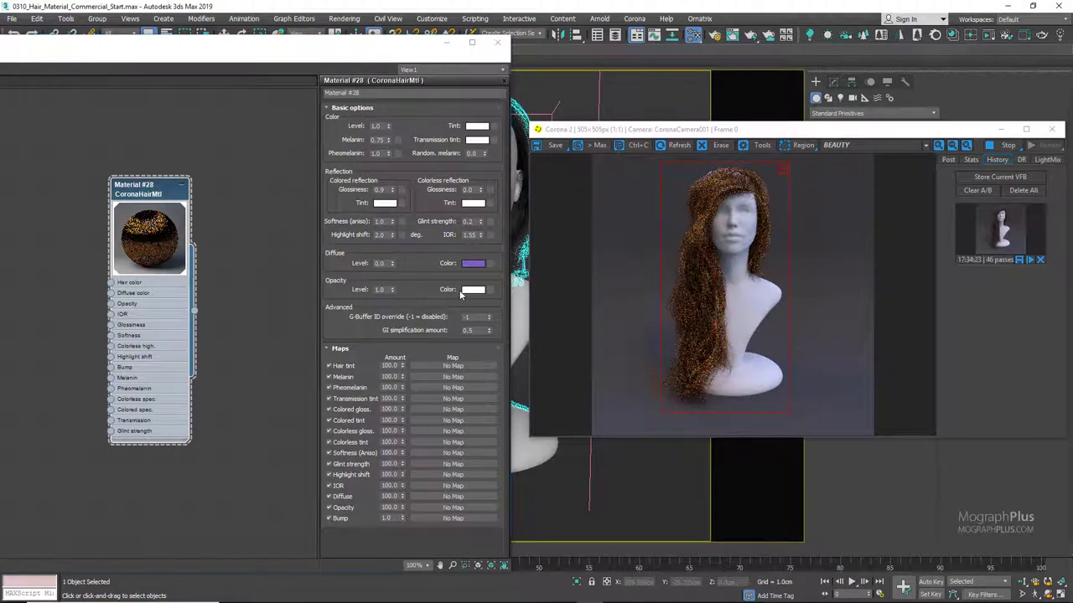
{"action": "left_click", "coordinate": [358, 130]}
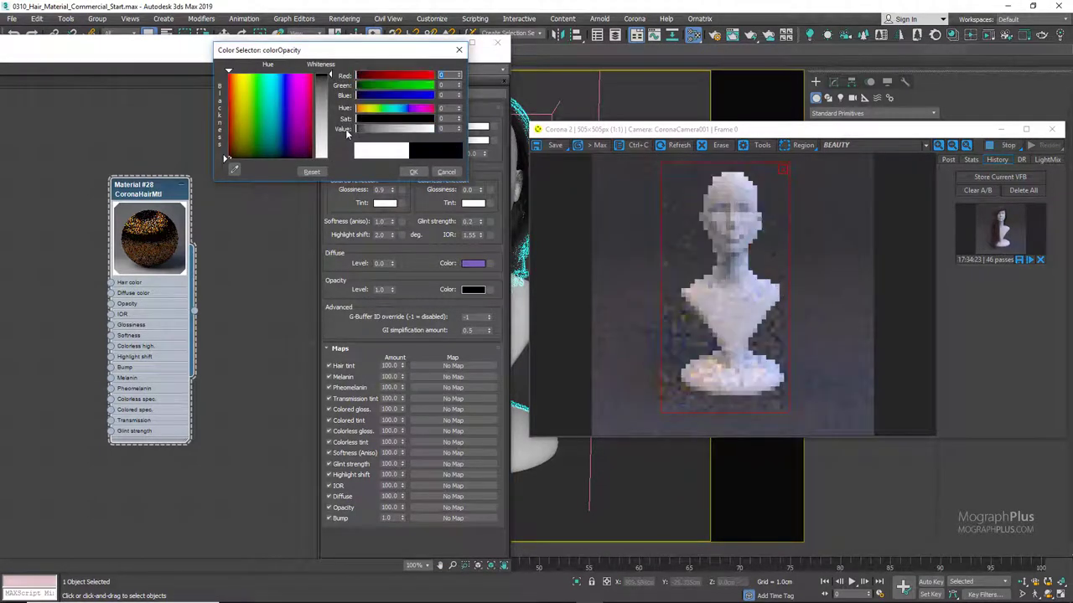
{"action": "left_click", "coordinate": [373, 128]}
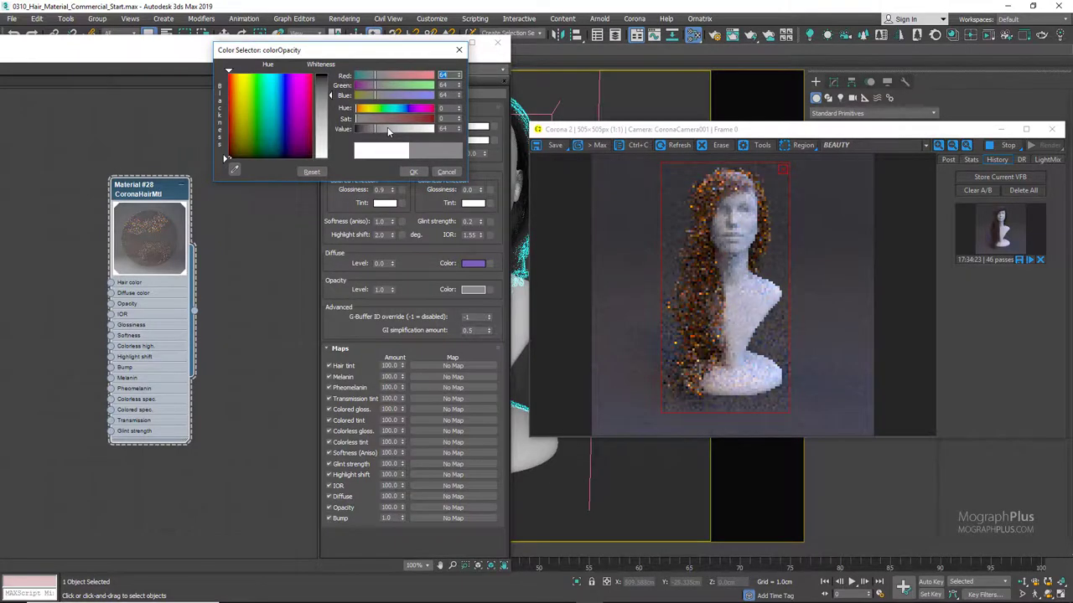
{"action": "left_click", "coordinate": [389, 129]}
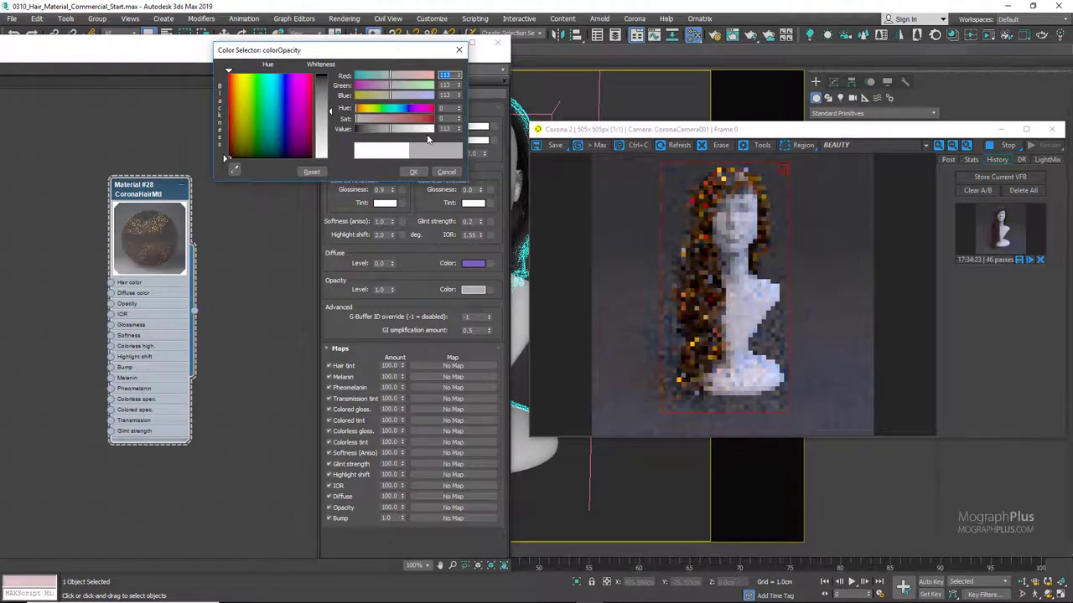
{"action": "left_click", "coordinate": [379, 129]}
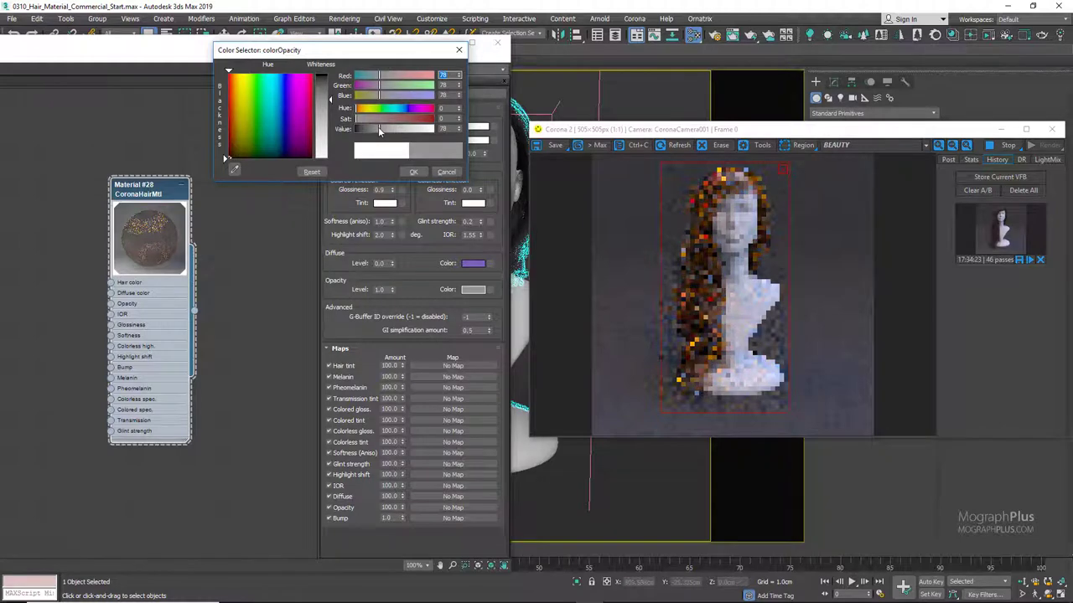
{"action": "left_click", "coordinate": [446, 172]}
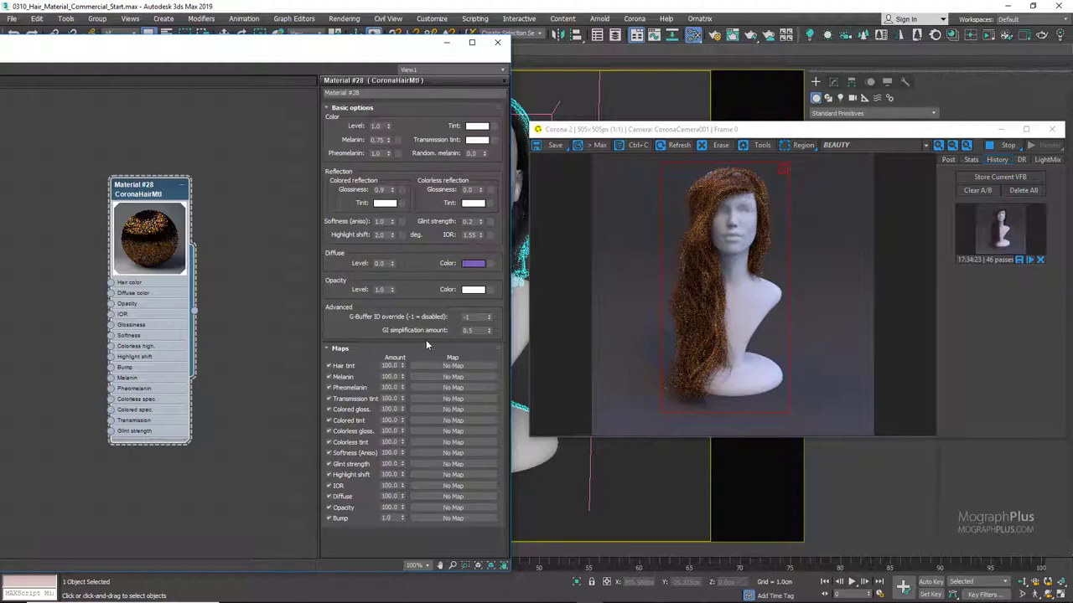
- Review Corona's performance settings in the render setup
{"action": "left_click", "coordinate": [714, 35]}
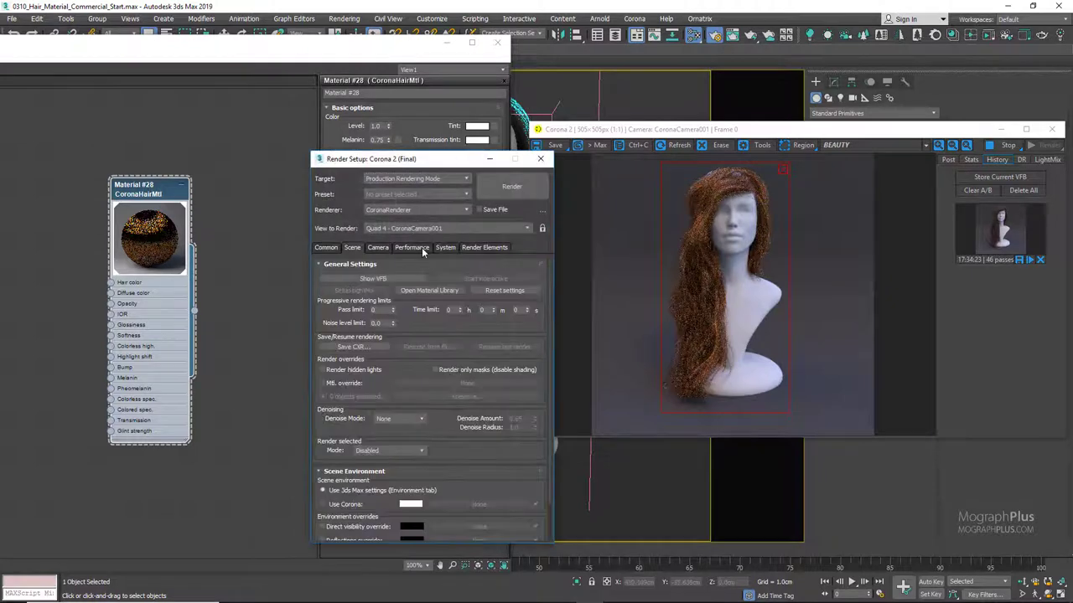
{"action": "left_click", "coordinate": [412, 248]}
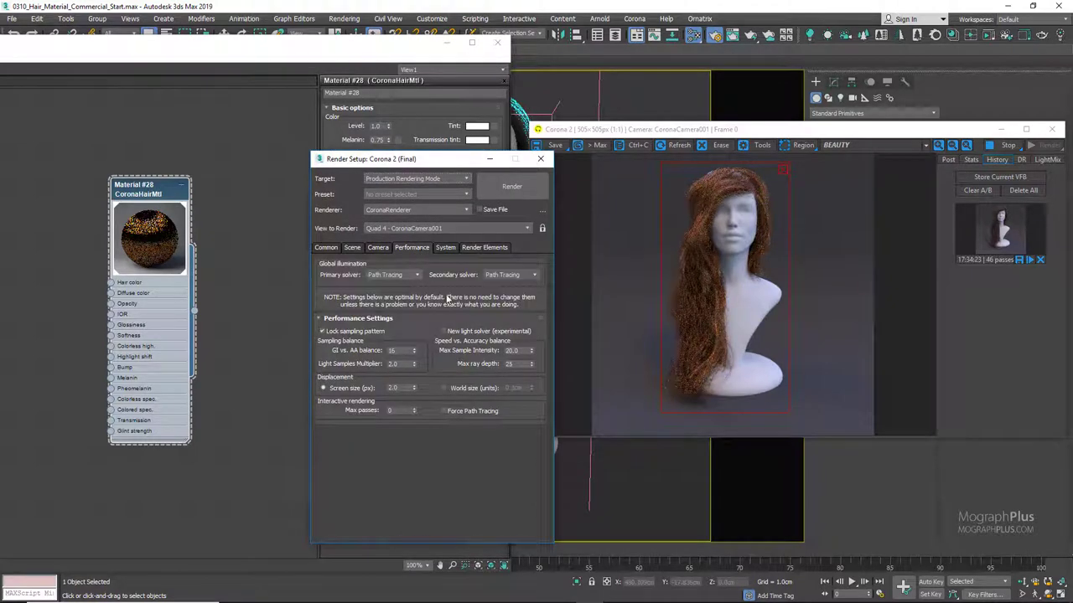
{"action": "left_click", "coordinate": [541, 158]}
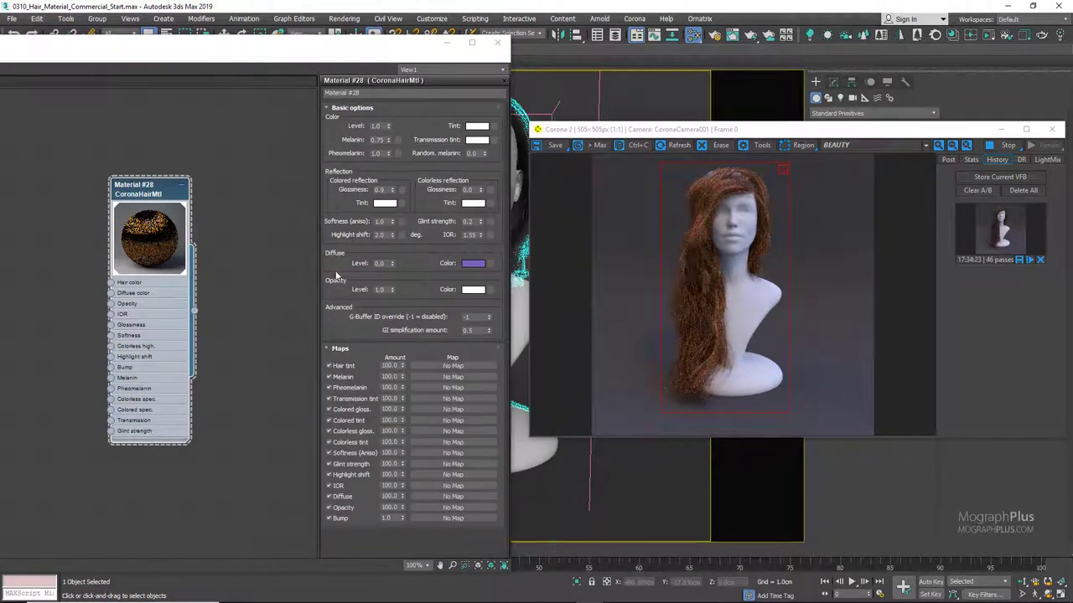
- Try GI simplification amounts of 0 and 0.79 on the hair material and restore it to 0.5
{"action": "right_click", "coordinate": [488, 332]}
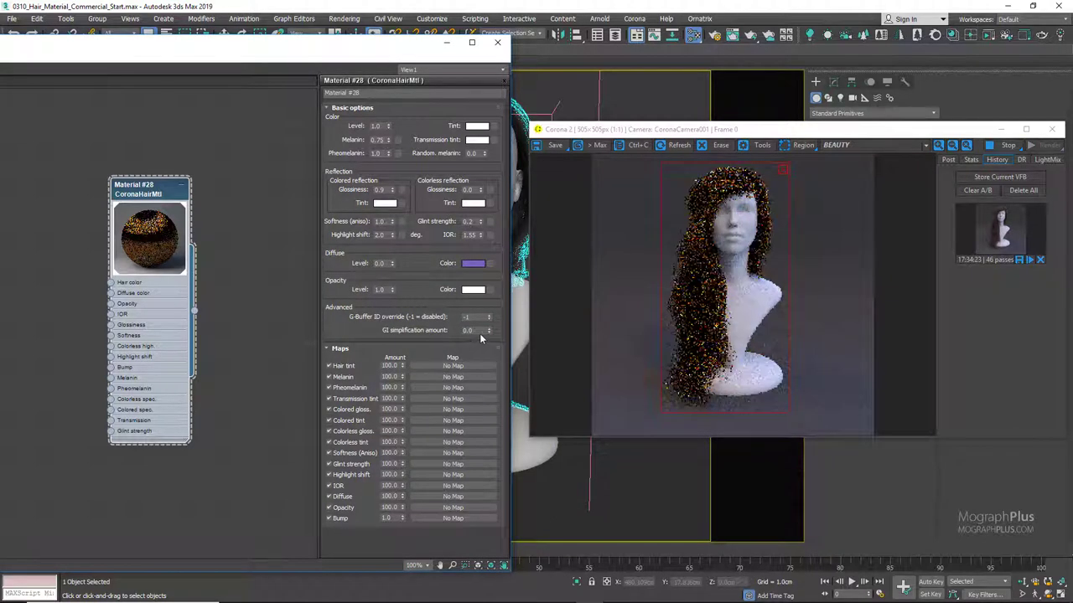
{"action": "left_click_drag", "start_coordinate": [487, 333], "coordinate": [492, 281]}
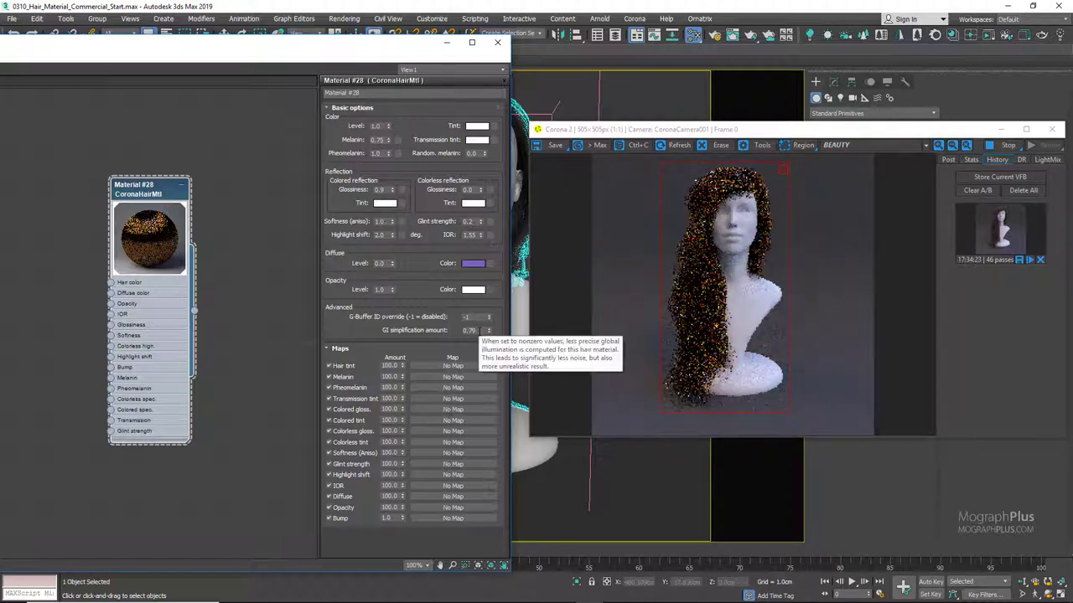
{"action": "type", "text": "0.5"}
{"action": "key", "text": "Return"}
{"action": "double_click", "coordinate": [471, 330]}
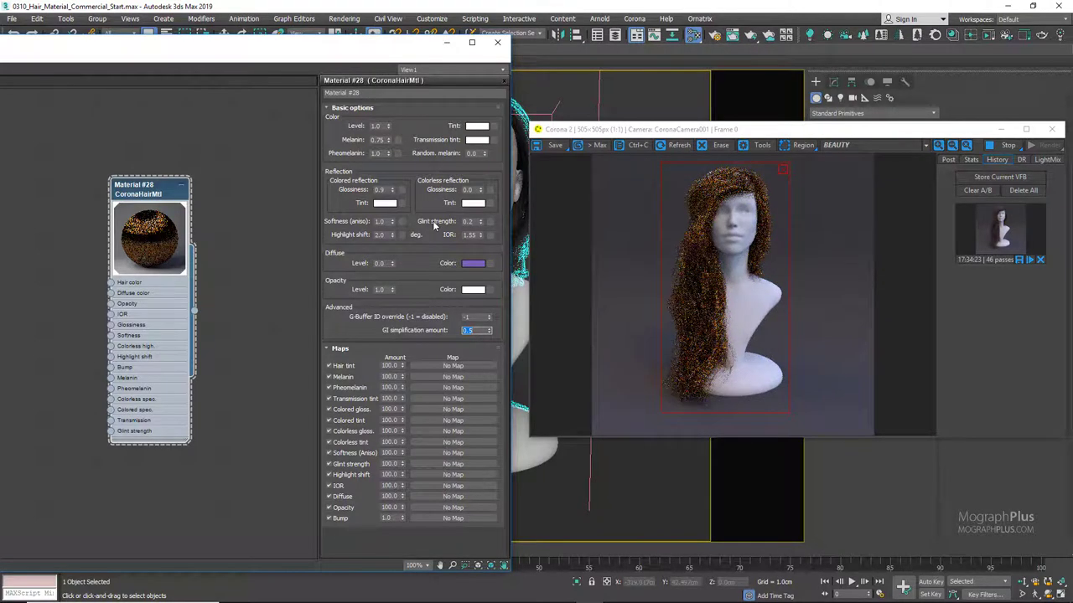
{"action": "key", "text": "Return"}
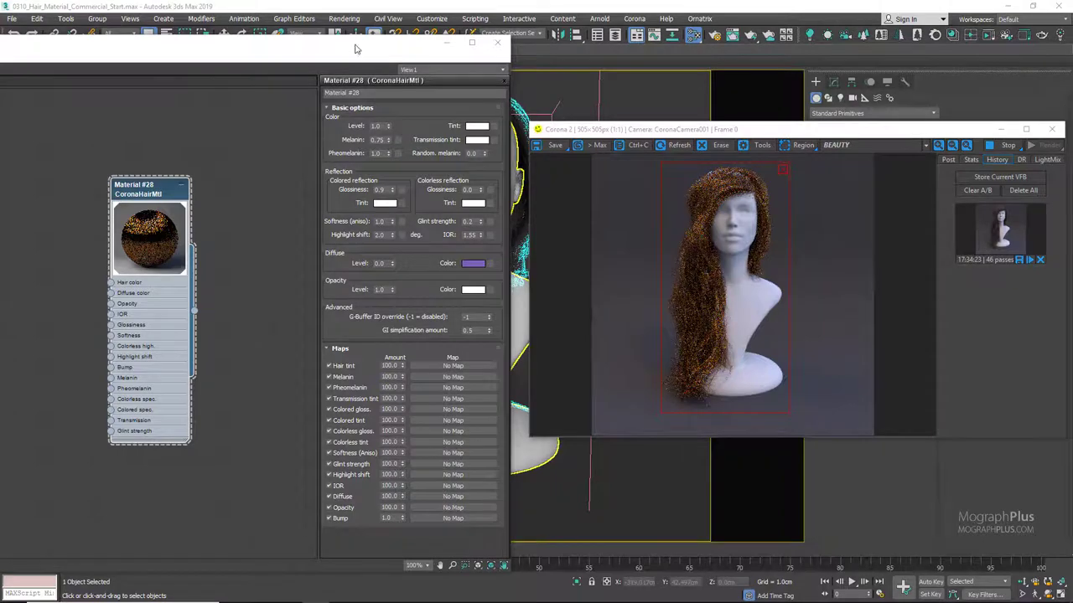
- Reposition the material editor window and bring up an empty area of its node view
{"action": "left_click_drag", "start_coordinate": [354, 42], "coordinate": [458, 37]}
{"action": "middle_click_drag", "start_coordinate": [298, 131], "coordinate": [116, 358]}
{"action": "scroll", "coordinate": [227, 318], "scroll_direction": "down", "scroll_amount": 2}
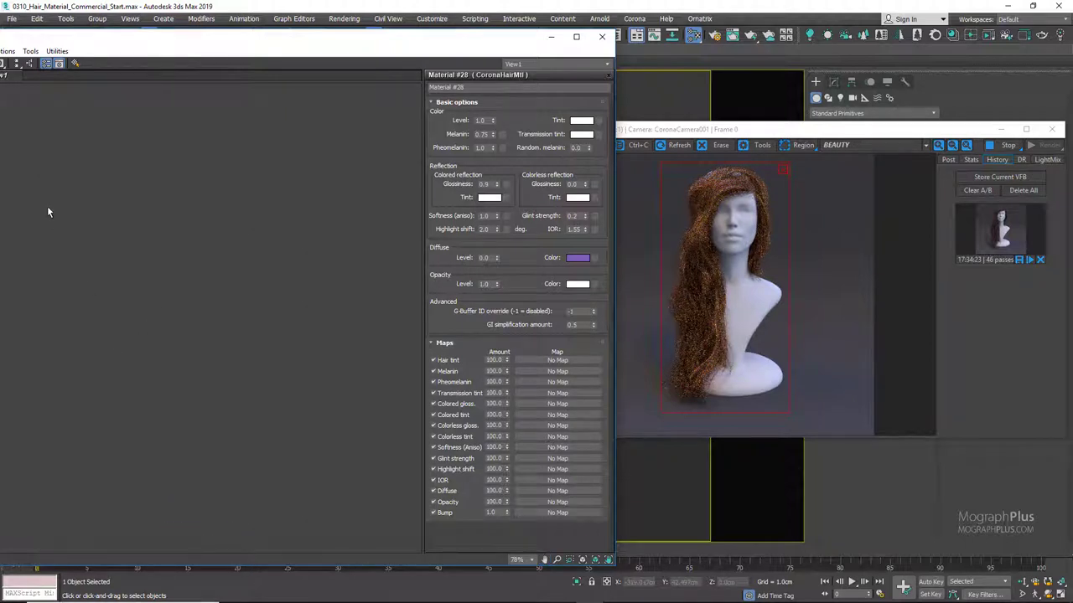
{"action": "right_click", "coordinate": [81, 180]}
{"action": "left_click", "coordinate": [98, 133]}
{"action": "left_click_drag", "start_coordinate": [330, 37], "coordinate": [331, 203]}
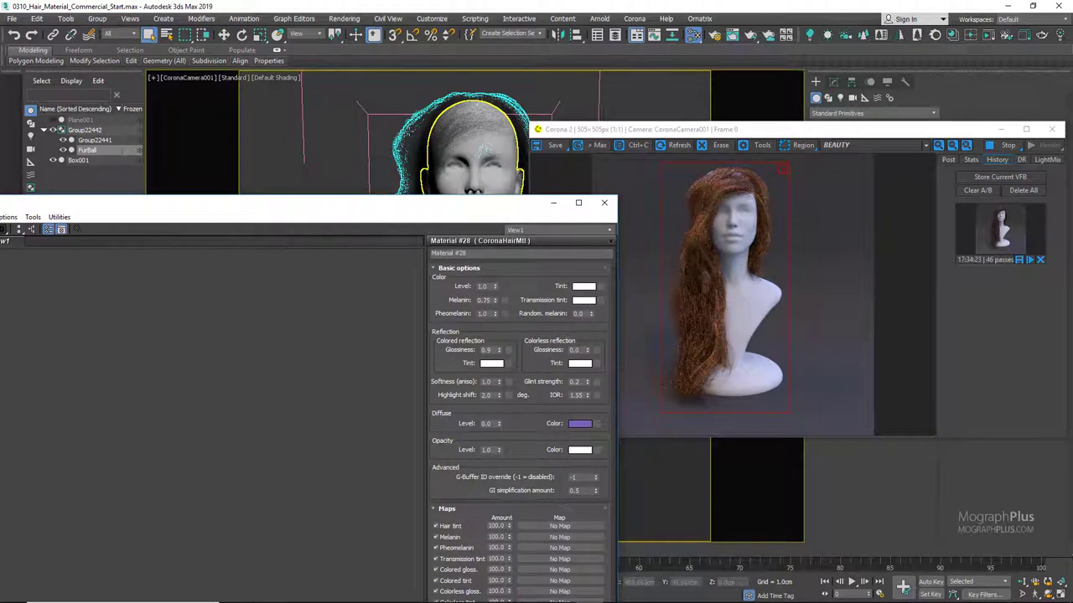
{"action": "left_click", "coordinate": [350, 191]}
{"action": "left_click_drag", "start_coordinate": [341, 195], "coordinate": [364, 84]}
{"action": "right_click", "coordinate": [166, 214]}
{"action": "mouse_move", "coordinate": [201, 218]}
{"action": "mouse_move", "coordinate": [295, 244]}
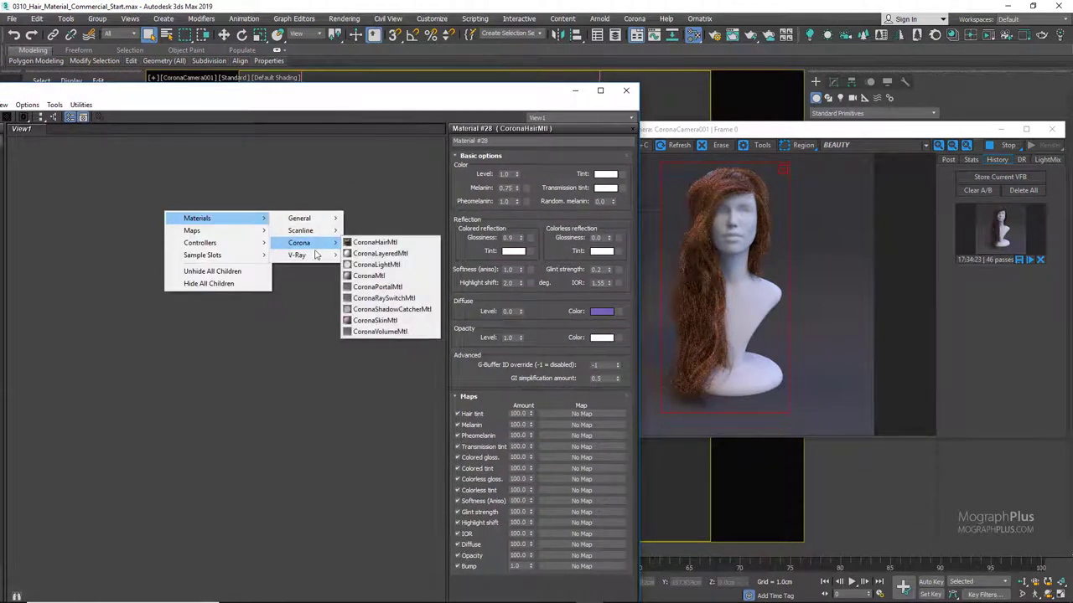
{"action": "left_click", "coordinate": [369, 275]}
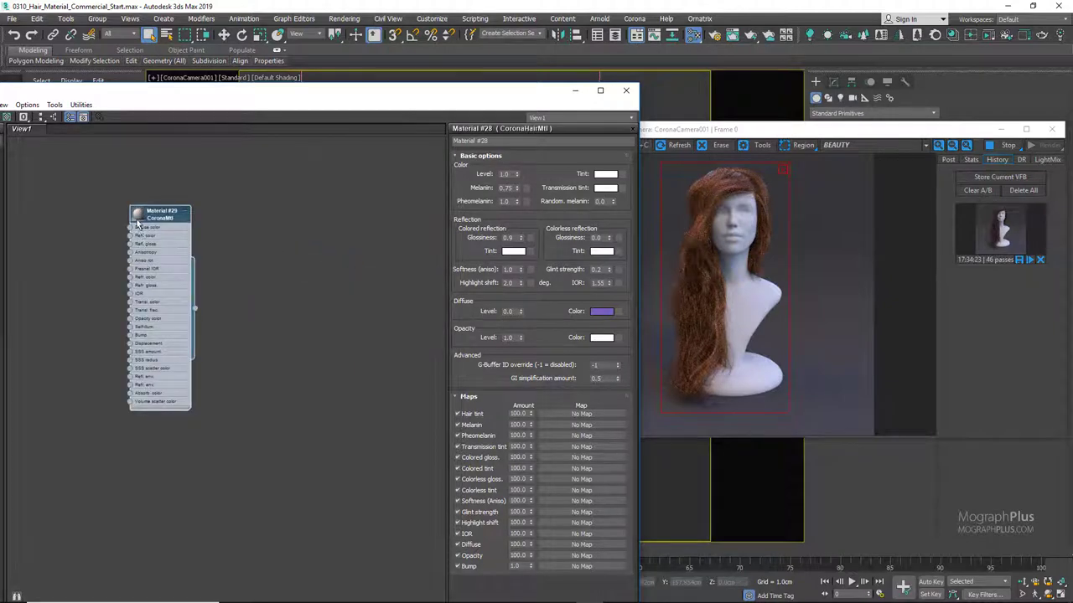
{"action": "key", "text": "Delete"}
- Assign a new CoronaHairMtl named Auburn to the selected hair
{"action": "right_click", "coordinate": [107, 180]}
{"action": "mouse_move", "coordinate": [142, 186]}
{"action": "mouse_move", "coordinate": [257, 214]}
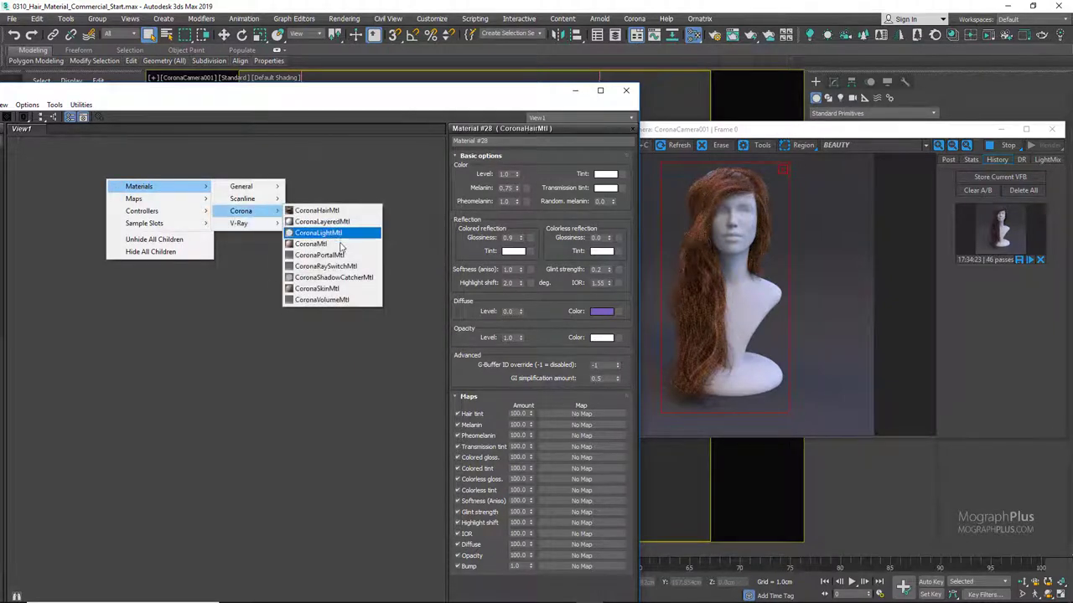
{"action": "left_click", "coordinate": [292, 210]}
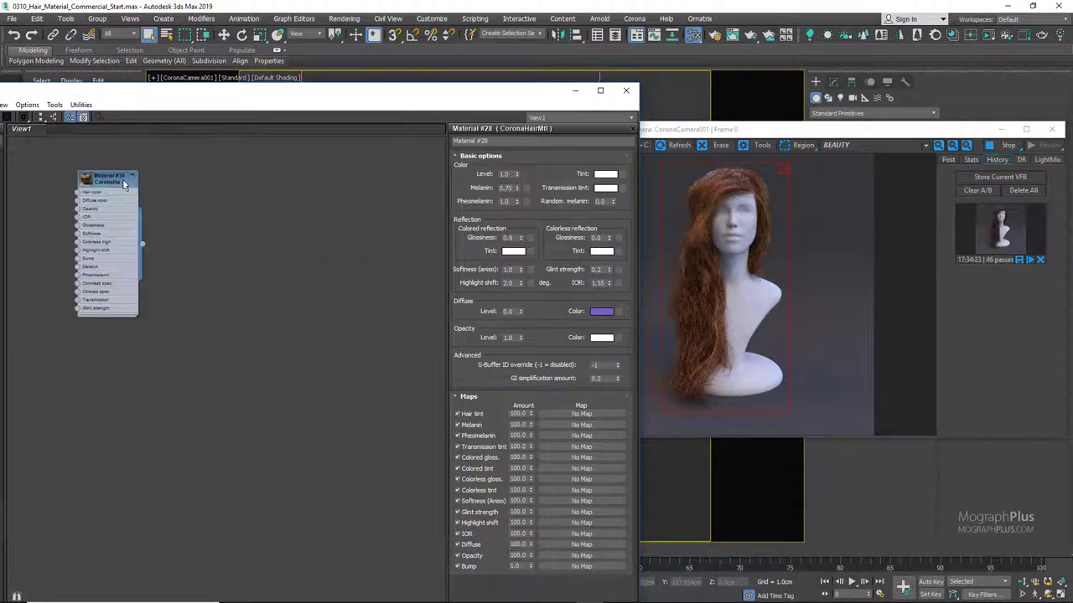
{"action": "right_click", "coordinate": [118, 180]}
{"action": "left_click", "coordinate": [149, 199]}
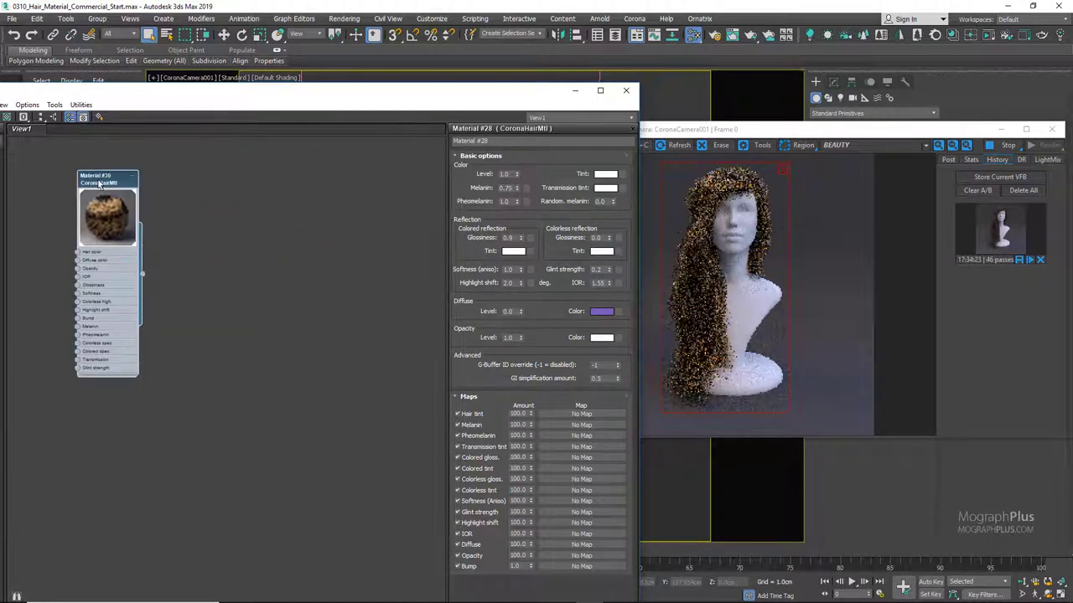
{"action": "double_click", "coordinate": [84, 178]}
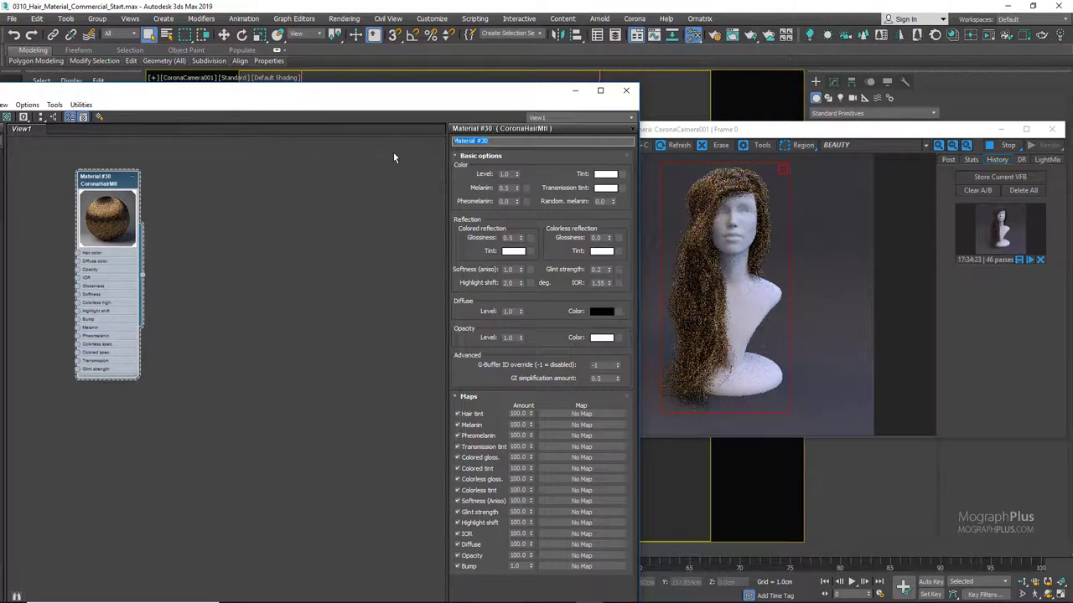
{"action": "type", "text": "Auburn"}
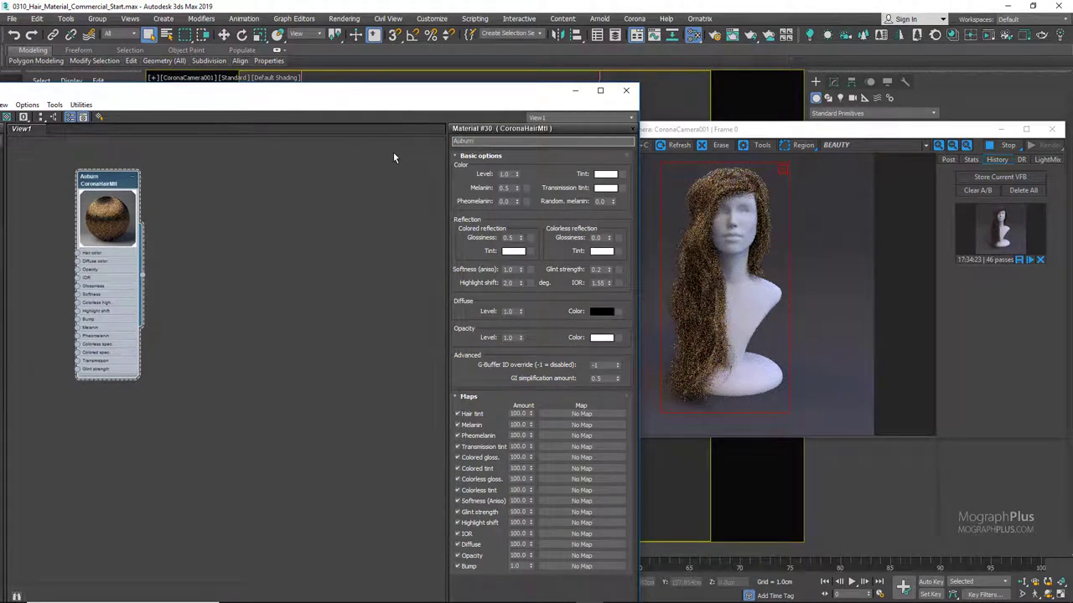
- Set the Auburn material's melanin to 0.8 and its pheomelanin to 0.9
{"action": "double_click", "coordinate": [506, 188]}
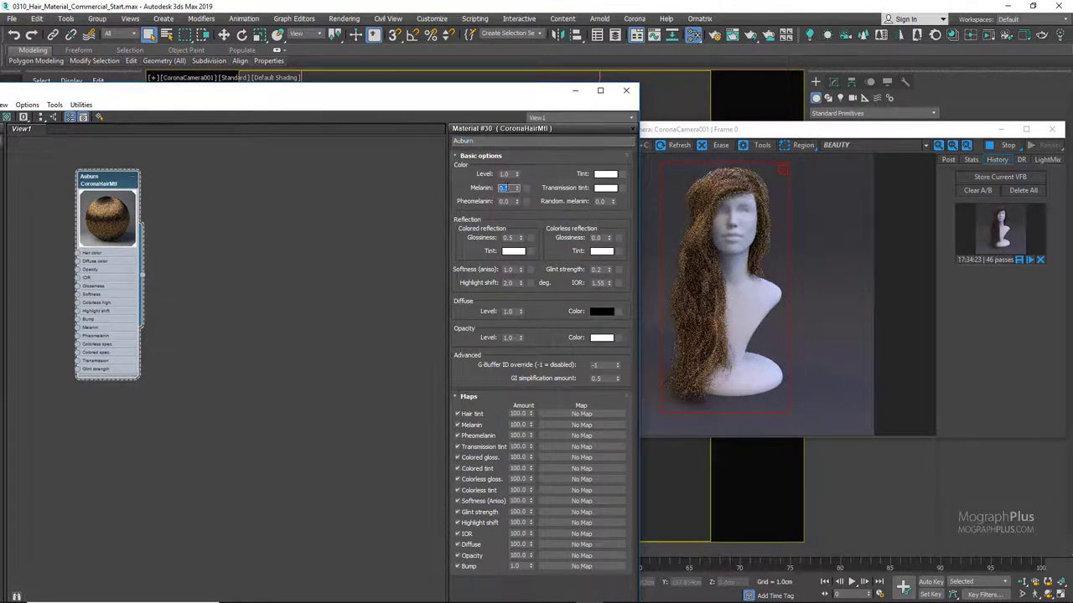
{"action": "type", "text": "0.8"}
{"action": "key", "text": "Return"}
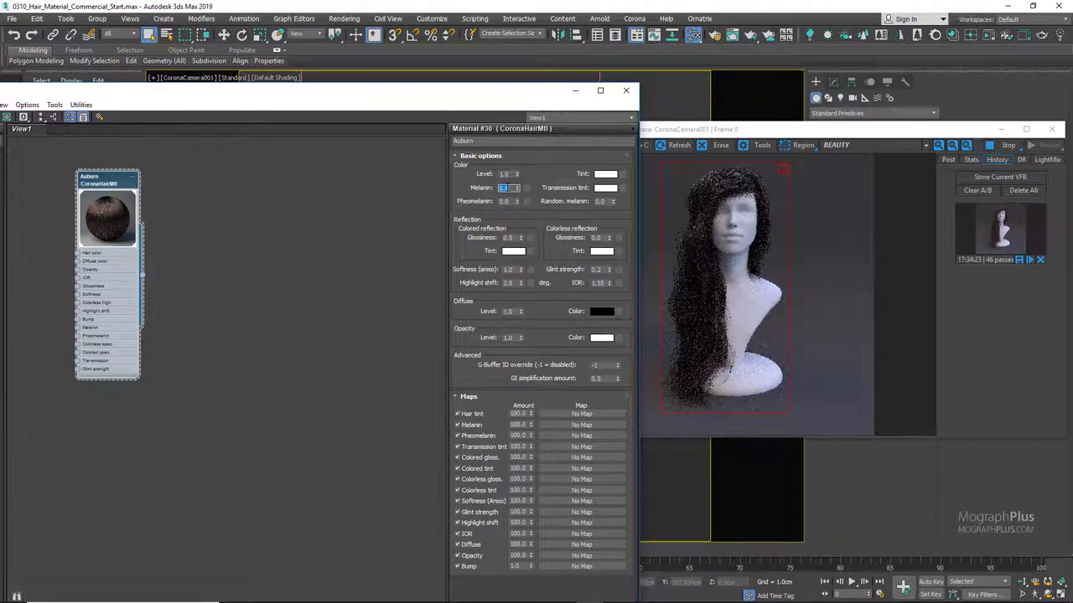
{"action": "left_click_drag", "start_coordinate": [511, 94], "coordinate": [460, 79]}
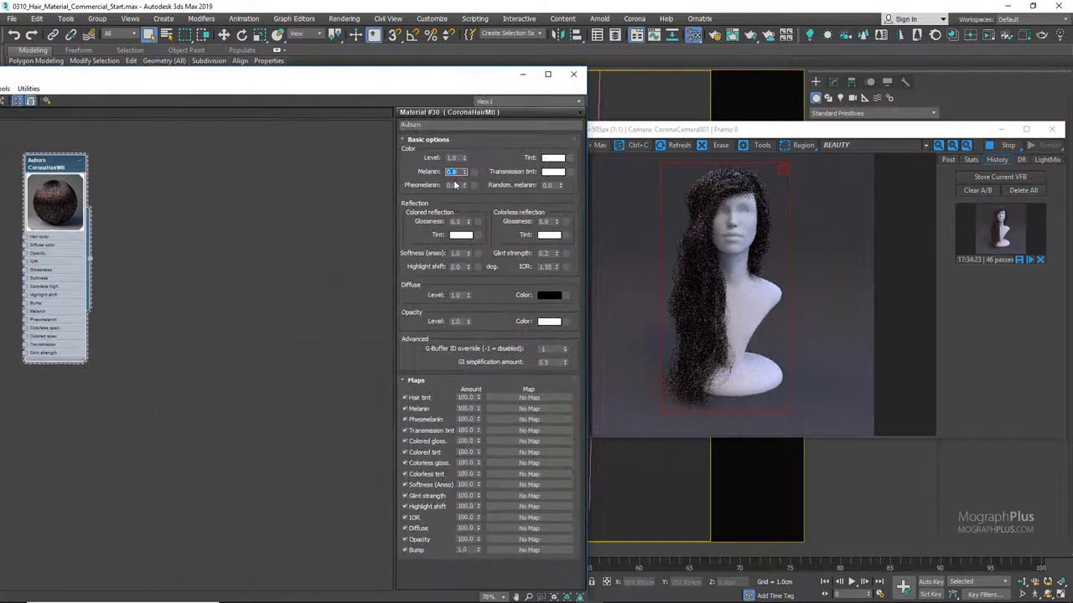
{"action": "double_click", "coordinate": [456, 184]}
{"action": "type", "text": "0.9"}
{"action": "key", "text": "Return"}
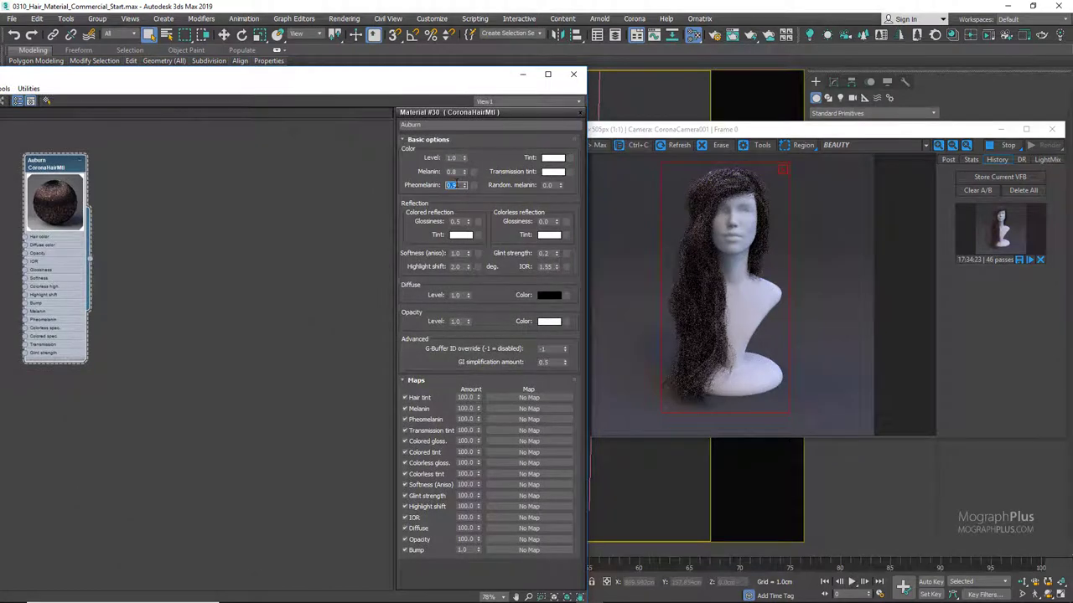
- Set the Auburn material's diffuse color to orange-red with RGB values 170, 44 and 16
{"action": "left_click_drag", "start_coordinate": [474, 79], "coordinate": [467, 50]}
{"action": "middle_click_drag", "start_coordinate": [298, 201], "coordinate": [413, 233]}
{"action": "scroll", "coordinate": [237, 247], "scroll_direction": "up", "scroll_amount": 4}
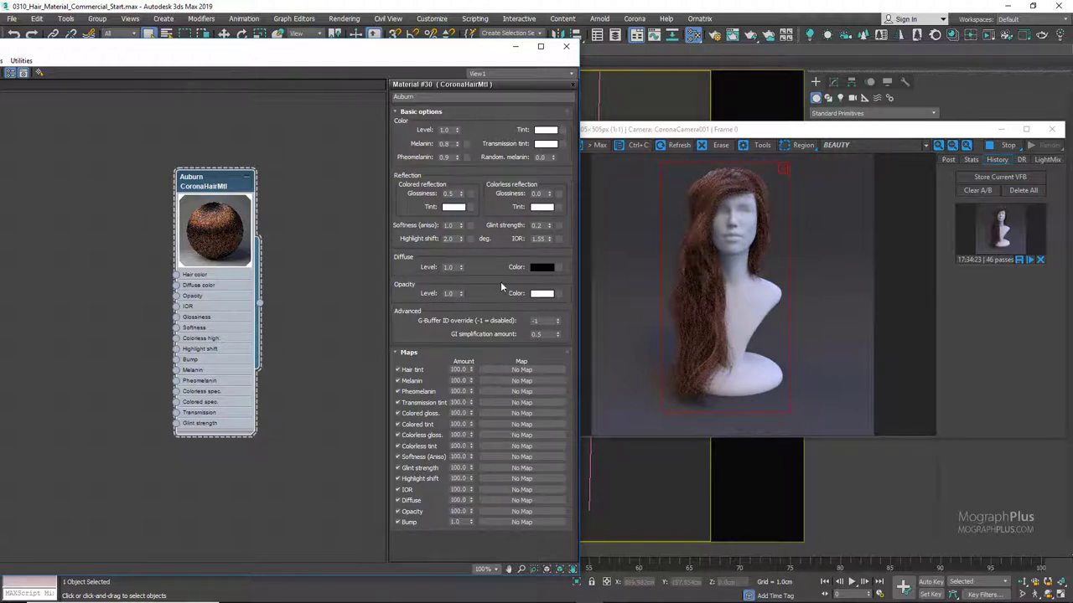
{"action": "left_click", "coordinate": [541, 268]}
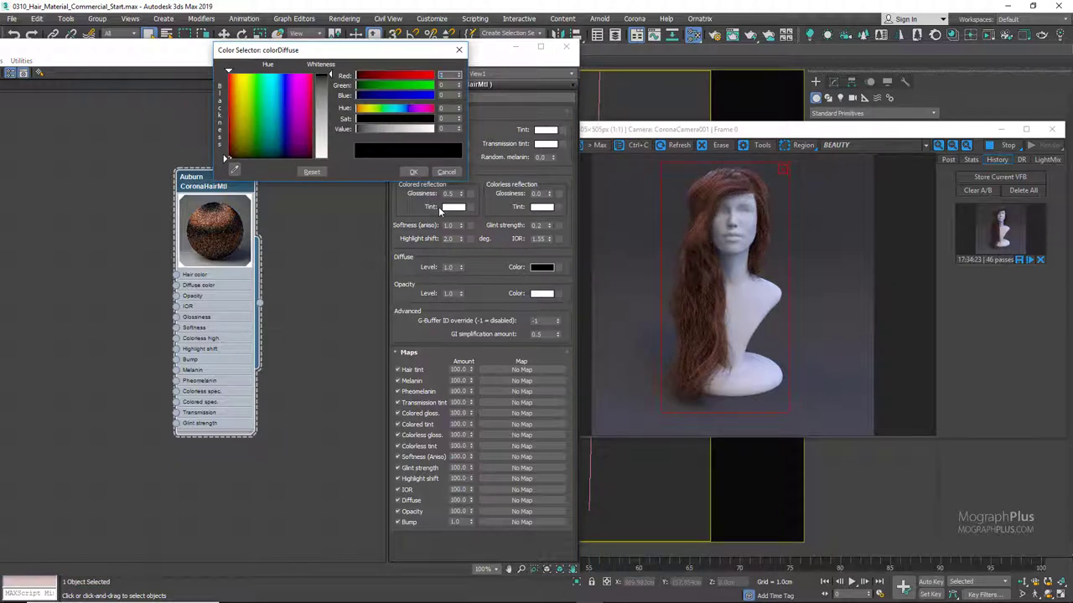
{"action": "type", "text": "170"}
{"action": "key", "text": "Tab"}
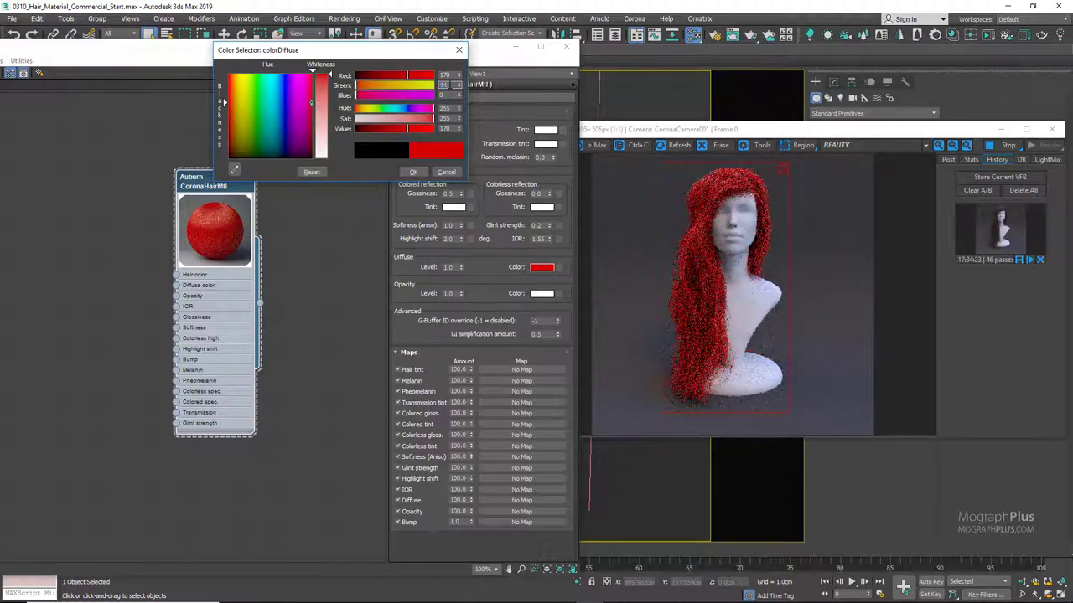
{"action": "type", "text": "44"}
{"action": "key", "text": "Tab"}
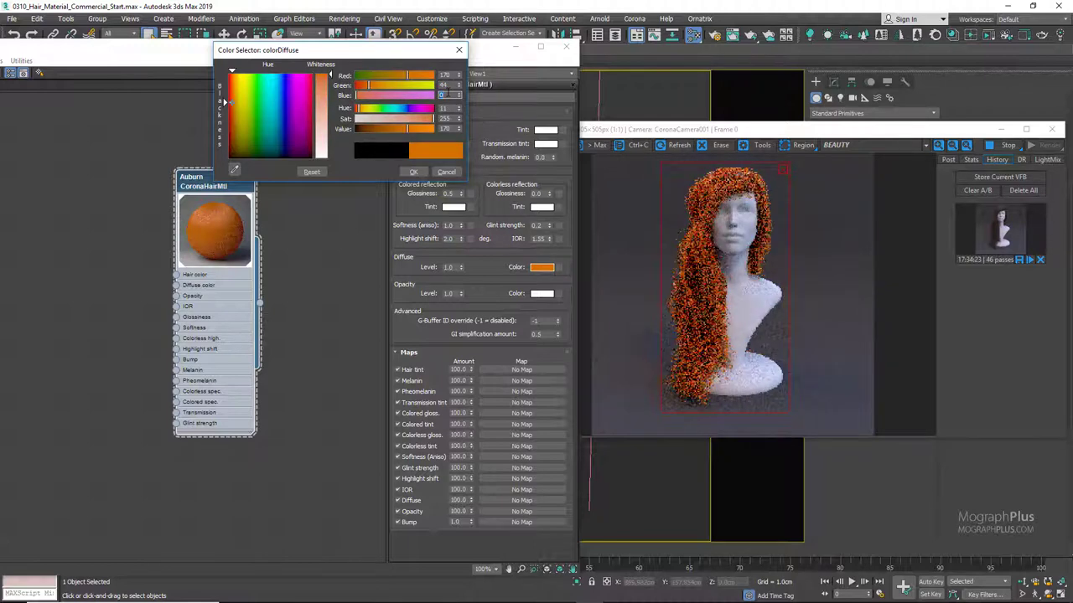
{"action": "type", "text": "16"}
{"action": "key", "text": "Tab"}
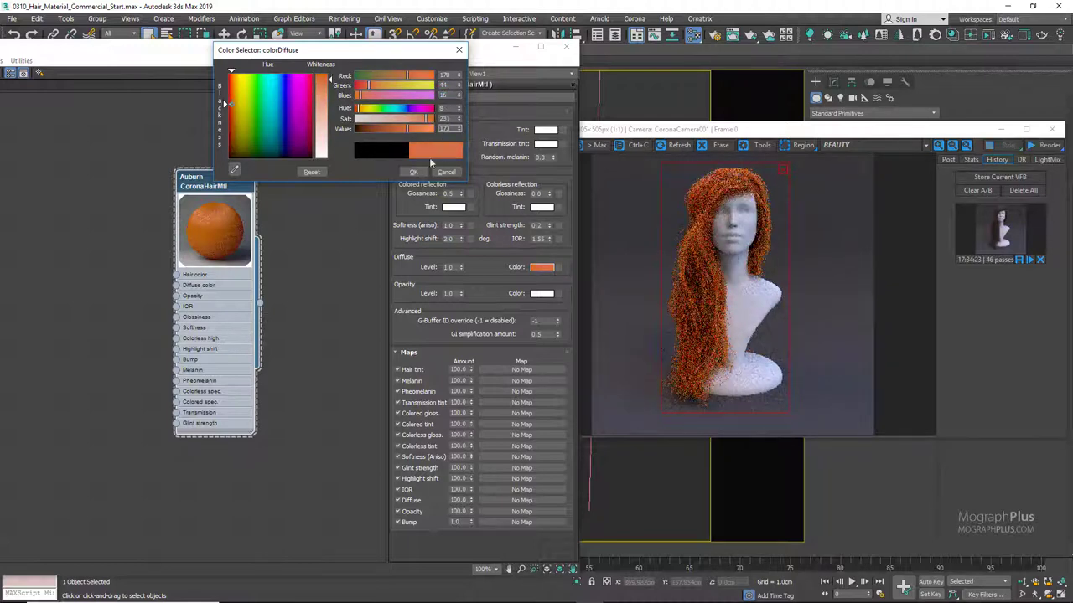
{"action": "left_click", "coordinate": [414, 171]}
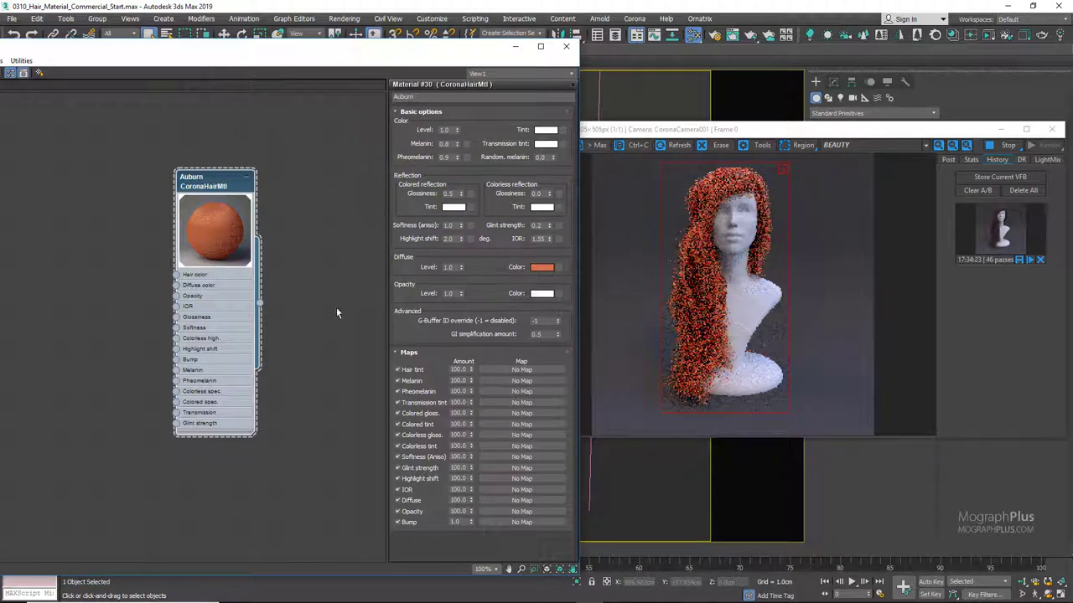
- Set the Auburn material's diffuse level to 0.3
{"action": "double_click", "coordinate": [450, 266]}
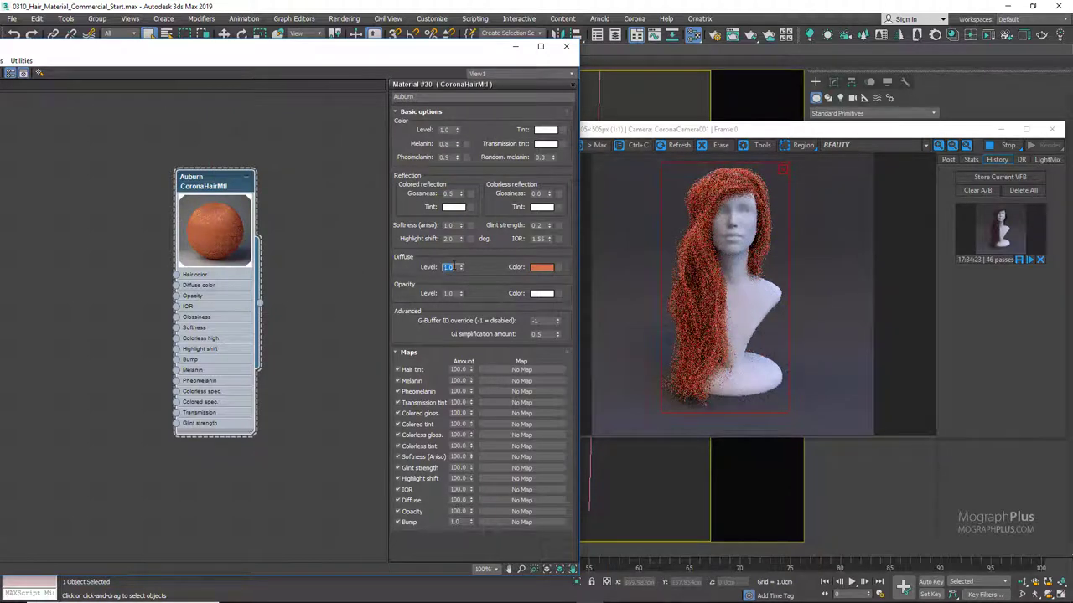
{"action": "type", "text": "0.5"}
{"action": "key", "text": "Return"}
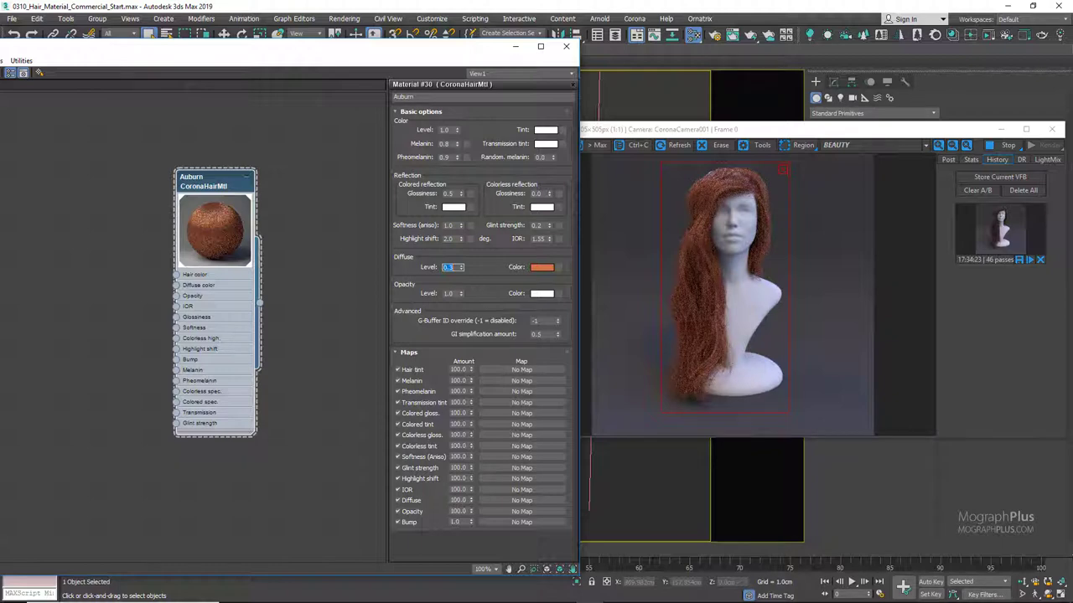
- Inspect the hair closely in the finished render 0310_Hair_Material_01_Auburn.png in Photos and close the image
{"action": "left_click", "coordinate": [446, 194]}
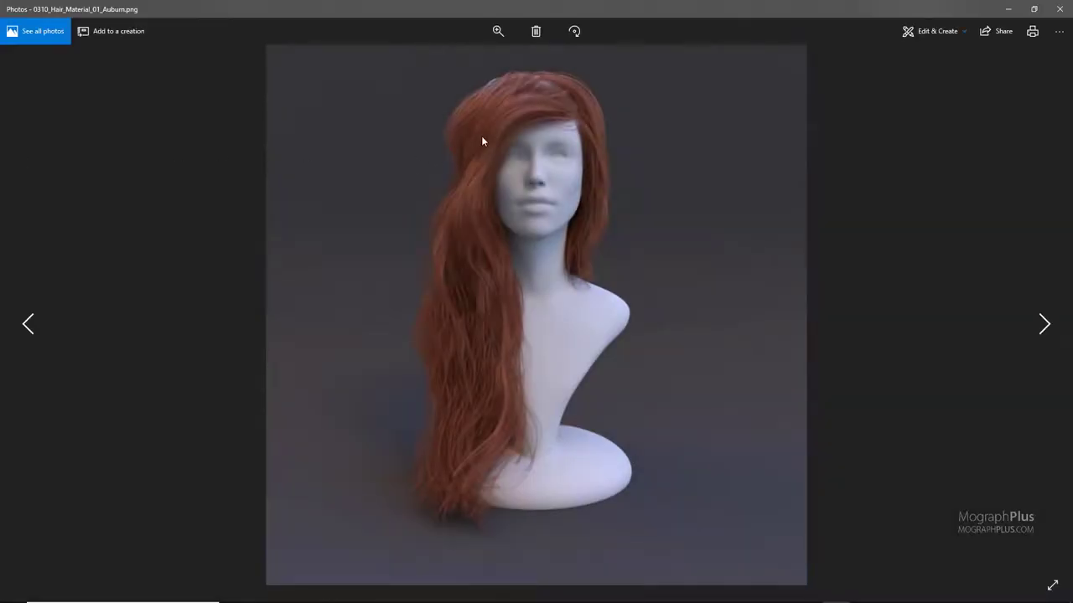
{"action": "scroll", "coordinate": [490, 143], "scroll_direction": "up", "scroll_amount": 2, "text": "ctrl"}
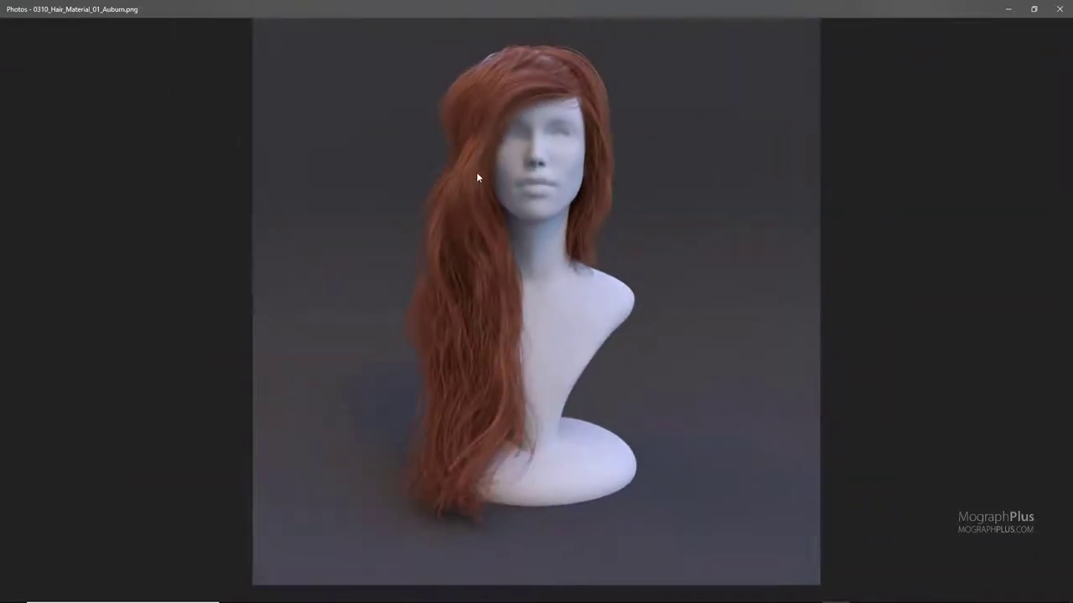
{"action": "scroll", "coordinate": [479, 148], "scroll_direction": "up", "scroll_amount": 3, "text": "ctrl"}
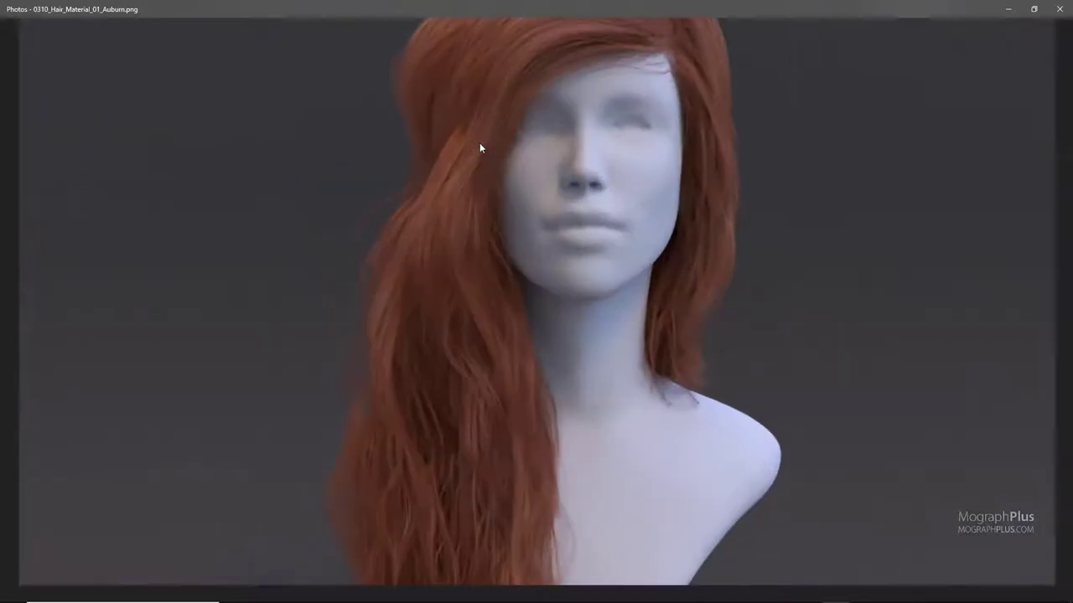
{"action": "scroll", "coordinate": [447, 251], "scroll_direction": "down", "scroll_amount": 5}
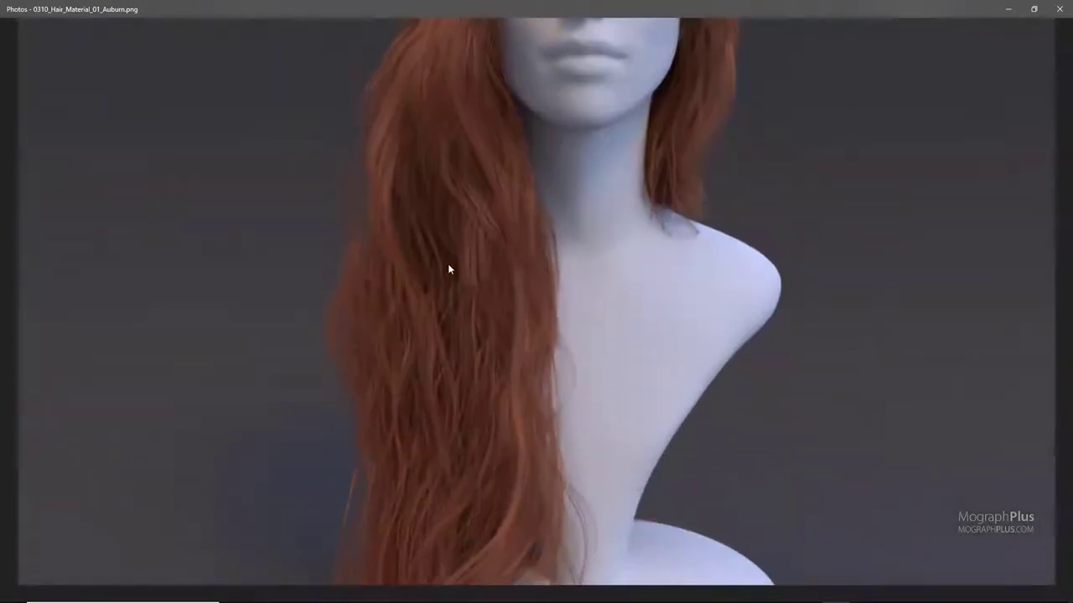
{"action": "scroll", "coordinate": [455, 251], "scroll_direction": "down", "scroll_amount": 5, "text": "ctrl"}
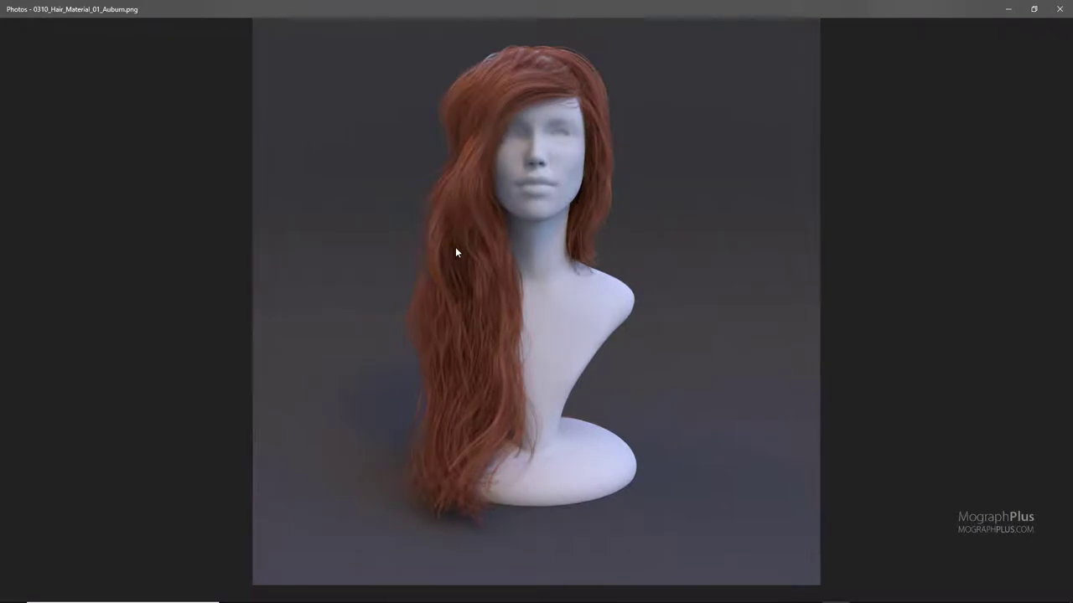
{"action": "left_click", "coordinate": [1062, 10]}
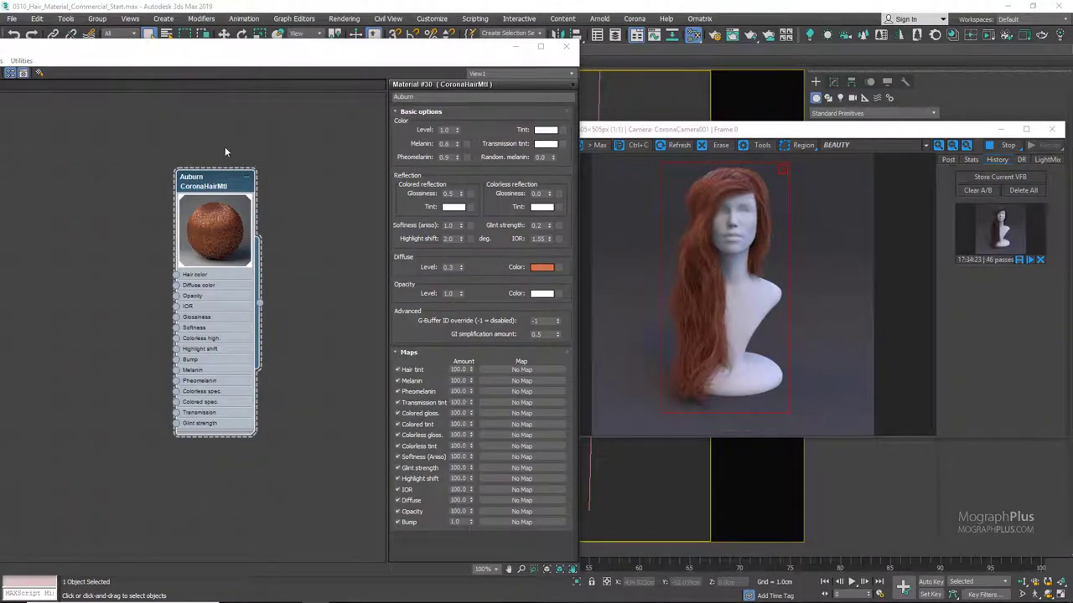
- Duplicate the Auburn material, name the copy Auburn Red and assign it to the selected hair
{"action": "mouse_move", "coordinate": [206, 177]}
{"action": "left_mouse_down"}
{"action": "mouse_move", "coordinate": [67, 176]}
{"action": "mouse_move", "coordinate": [209, 180]}
{"action": "left_mouse_up"}
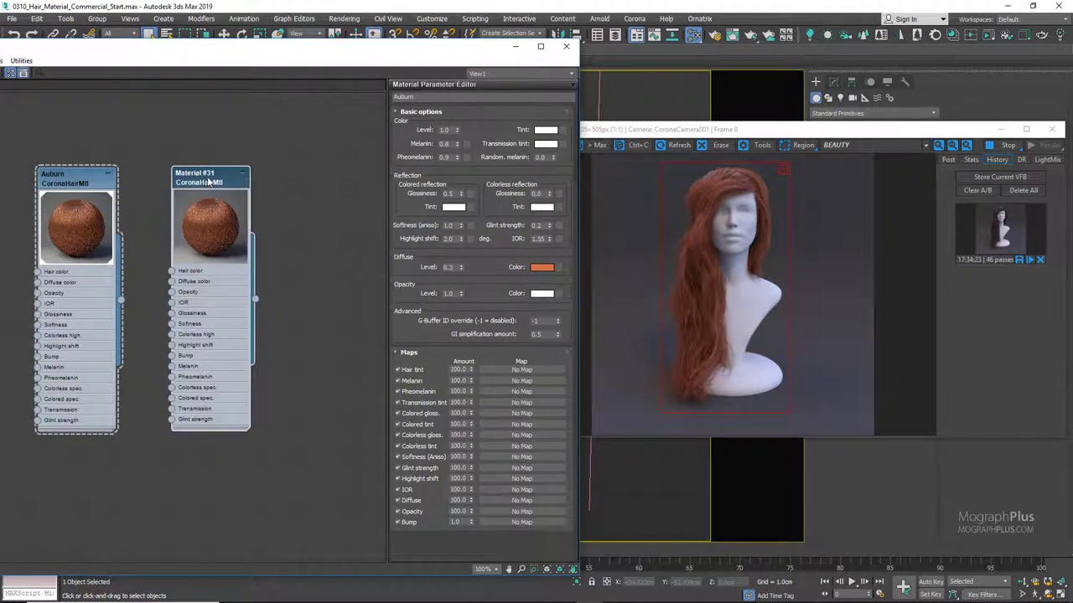
{"action": "double_click", "coordinate": [207, 180]}
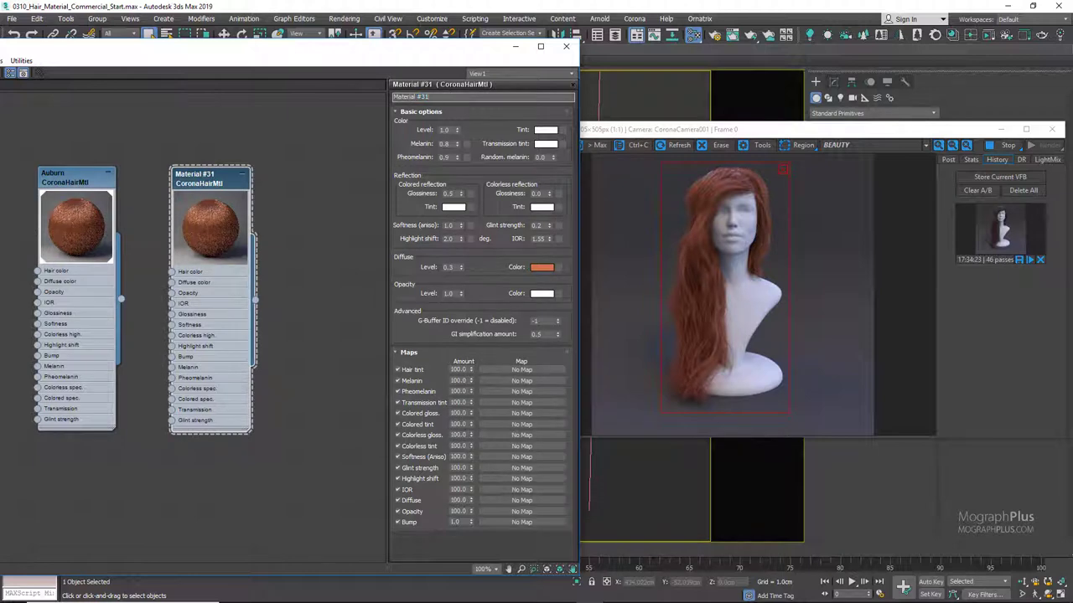
{"action": "type", "text": "Auburn Red"}
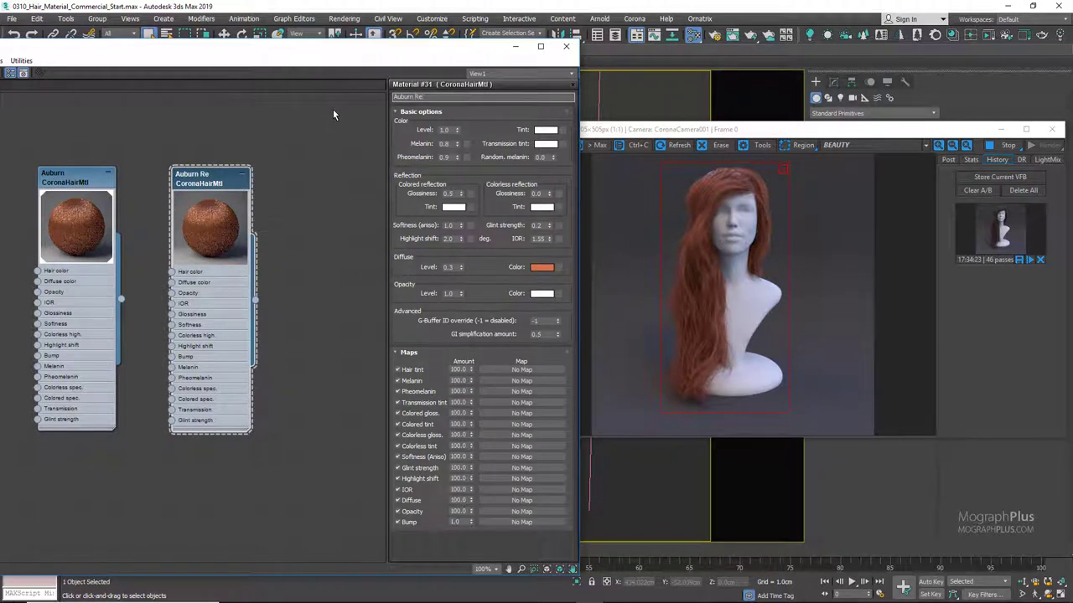
{"action": "right_click", "coordinate": [224, 178]}
{"action": "left_click", "coordinate": [235, 192]}
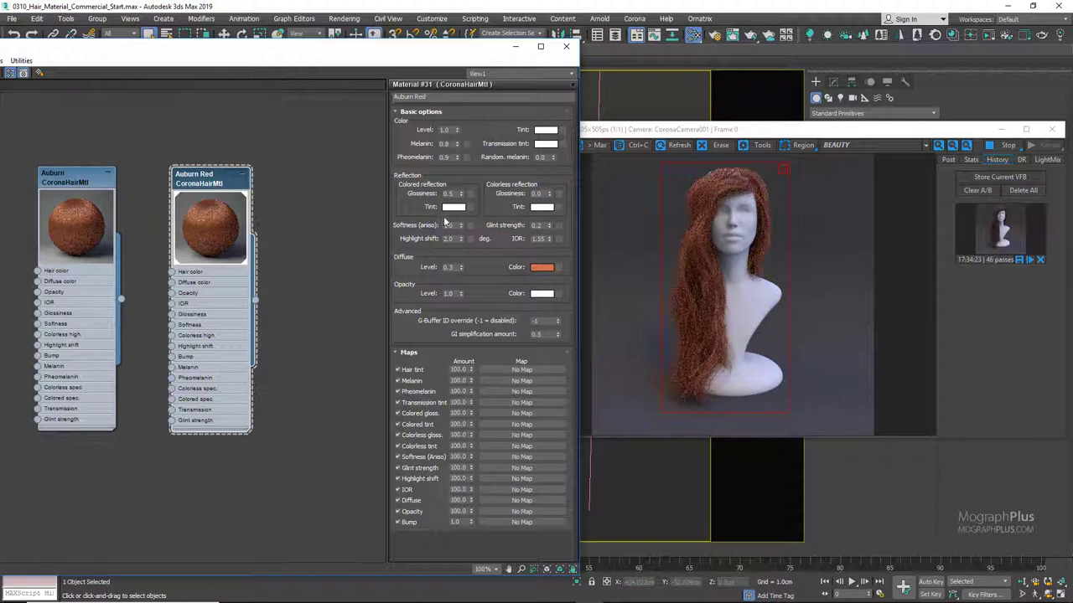
- Set the Auburn Red material's pheomelanin to 1.0
{"action": "double_click", "coordinate": [445, 157]}
{"action": "type", "text": "1"}
{"action": "key", "text": "Return"}
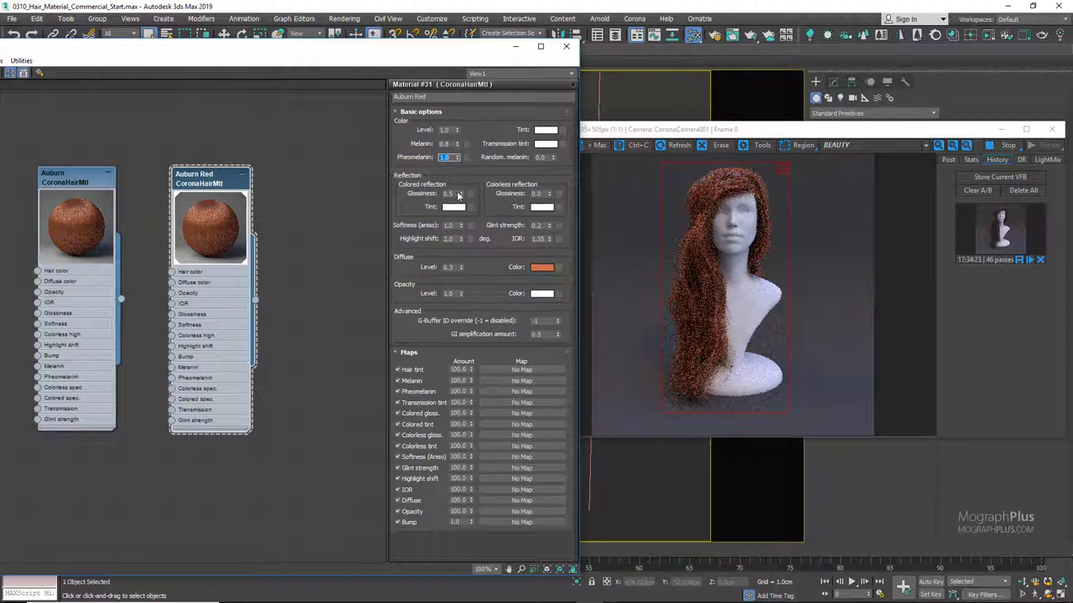
- Set the Auburn Red material's diffuse color to deep red with RGB values 97, 5 and 5
{"action": "left_click", "coordinate": [541, 267]}
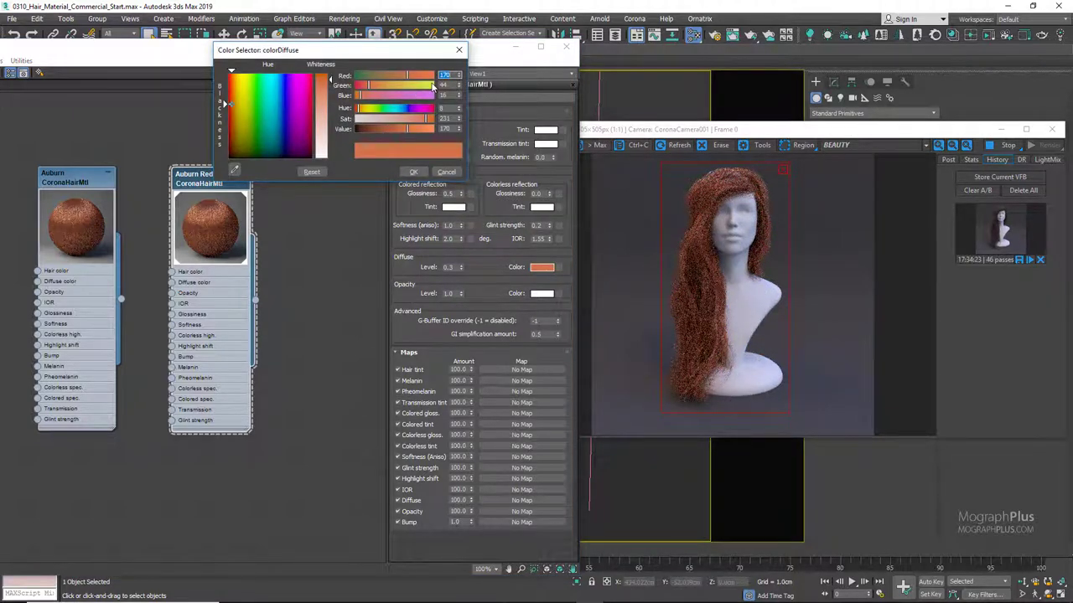
{"action": "type", "text": "97"}
{"action": "key", "text": "Tab"}
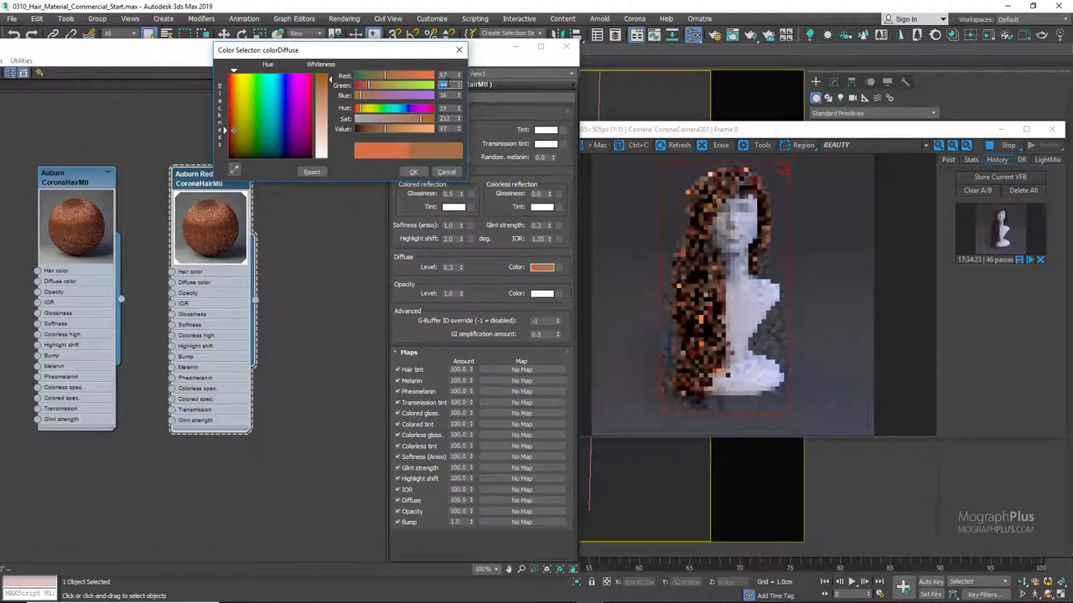
{"action": "type", "text": "5"}
{"action": "key", "text": "Tab"}
{"action": "type", "text": "5"}
{"action": "key", "text": "Return"}
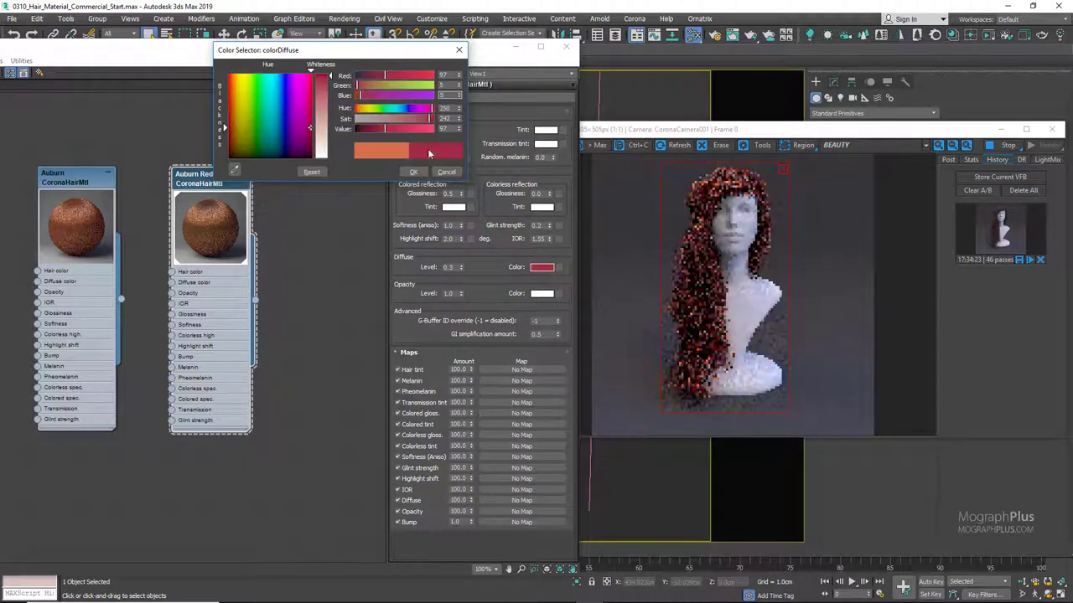
{"action": "left_click", "coordinate": [414, 173]}
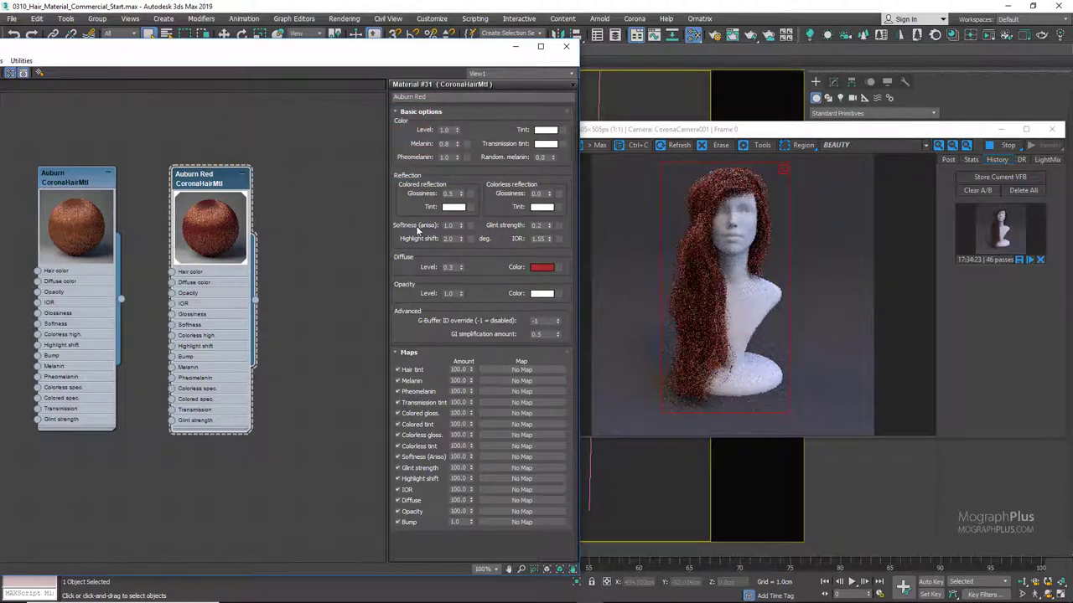
- Set the Auburn Red material's diffuse level to 0.4
{"action": "double_click", "coordinate": [449, 267]}
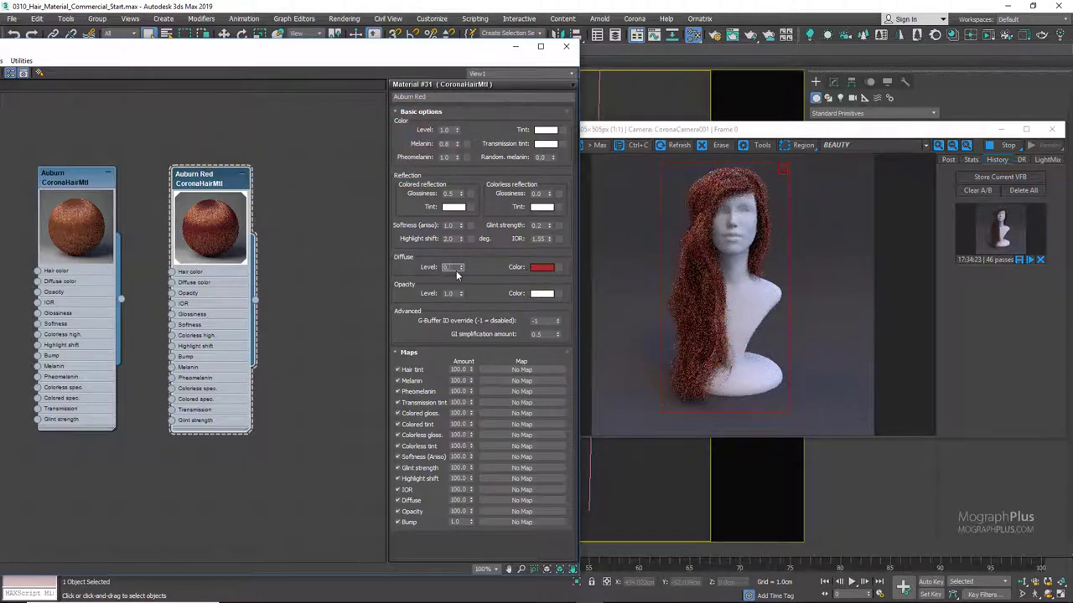
{"action": "type", "text": "0.4"}
{"action": "key", "text": "Return"}
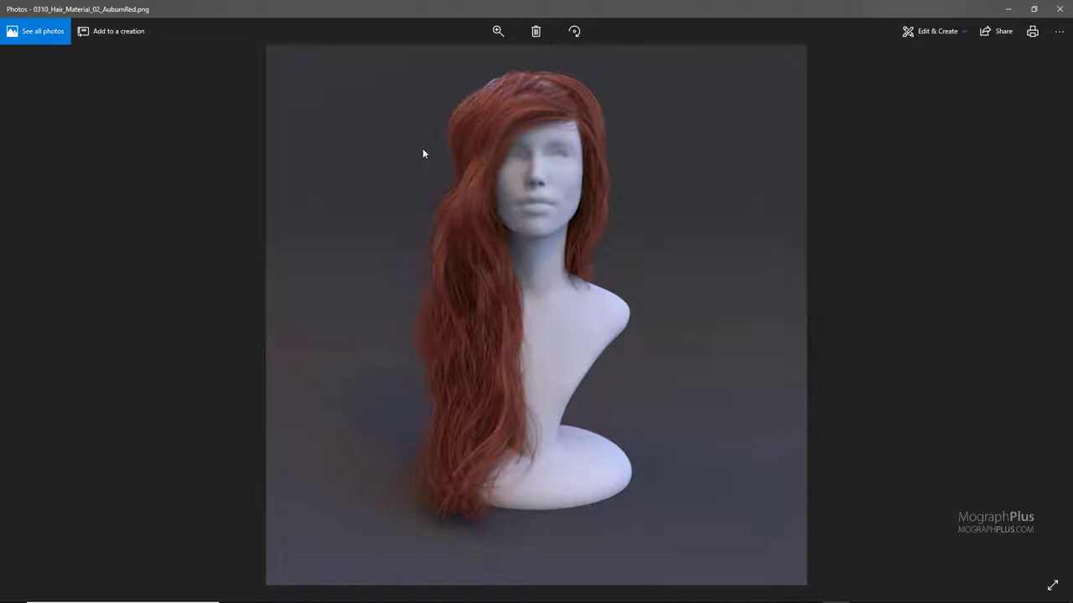
- Inspect the hair closely in the finished render 0310_Hair_Material_02_AuburnRed.png in Photos and close the image
{"action": "scroll", "coordinate": [422, 153], "scroll_direction": "up", "scroll_amount": 2, "text": "ctrl"}
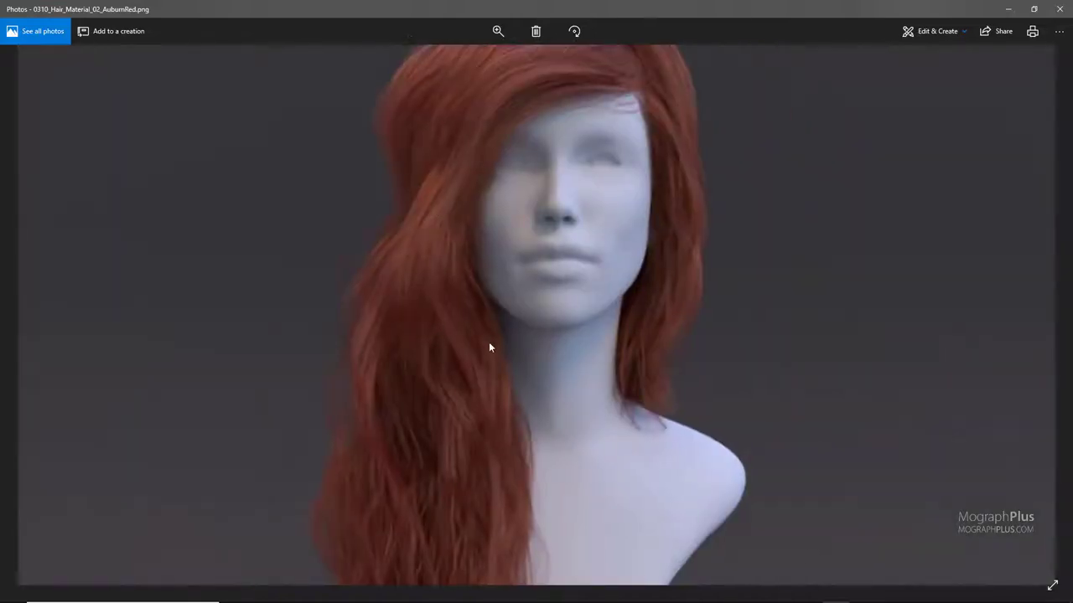
{"action": "left_click_drag", "start_coordinate": [489, 342], "coordinate": [544, 140]}
{"action": "scroll", "coordinate": [534, 162], "scroll_direction": "down", "scroll_amount": 3, "text": "ctrl"}
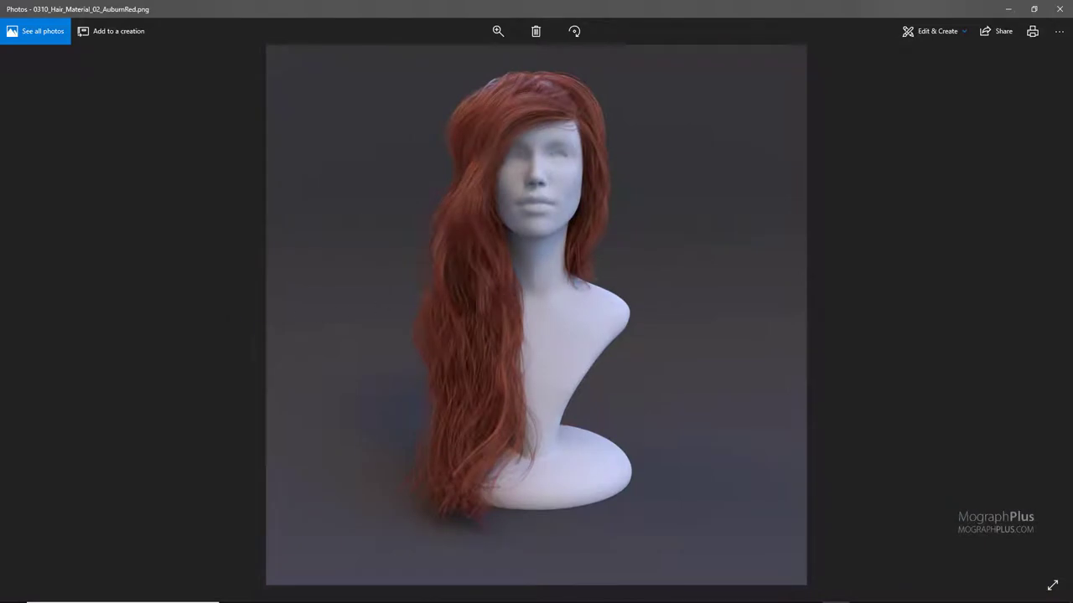
{"action": "key", "text": "alt+Tab"}
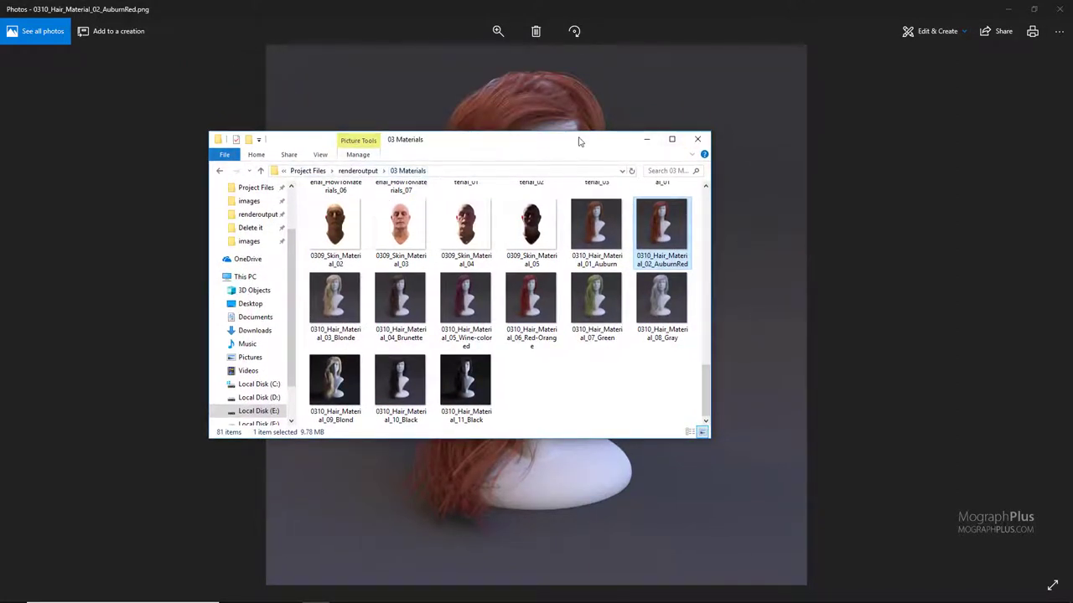
{"action": "key", "text": "alt+Tab"}
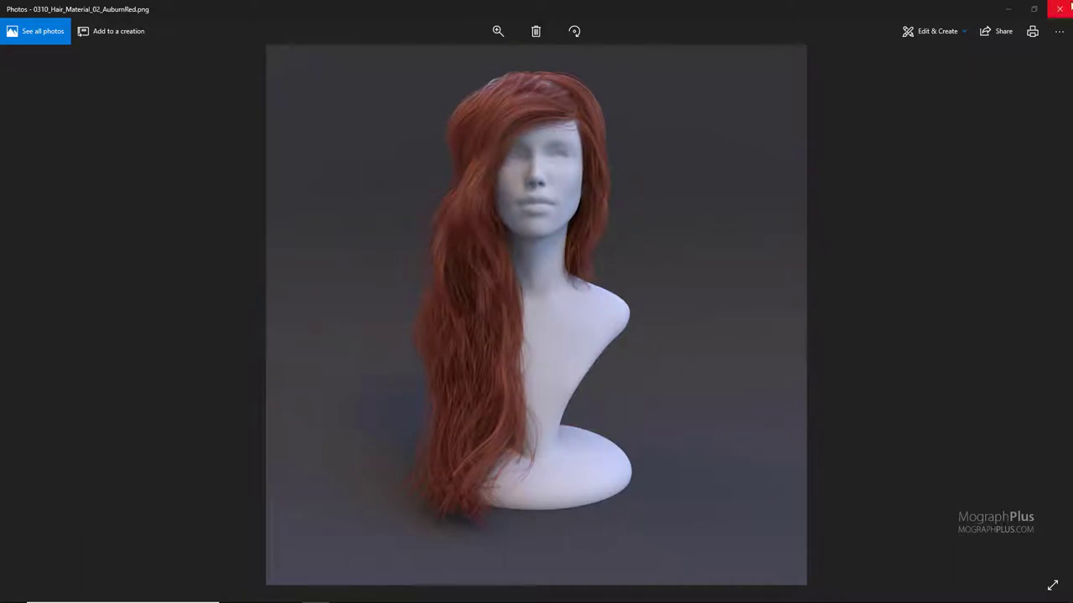
{"action": "left_click", "coordinate": [1059, 8]}
- Create a new CoronaHairMtl beside the Auburn Red material and name it Blonde
{"action": "middle_click_drag", "start_coordinate": [330, 258], "coordinate": [106, 208]}
{"action": "right_click", "coordinate": [105, 201]}
{"action": "mouse_move", "coordinate": [117, 204]}
{"action": "mouse_move", "coordinate": [243, 230]}
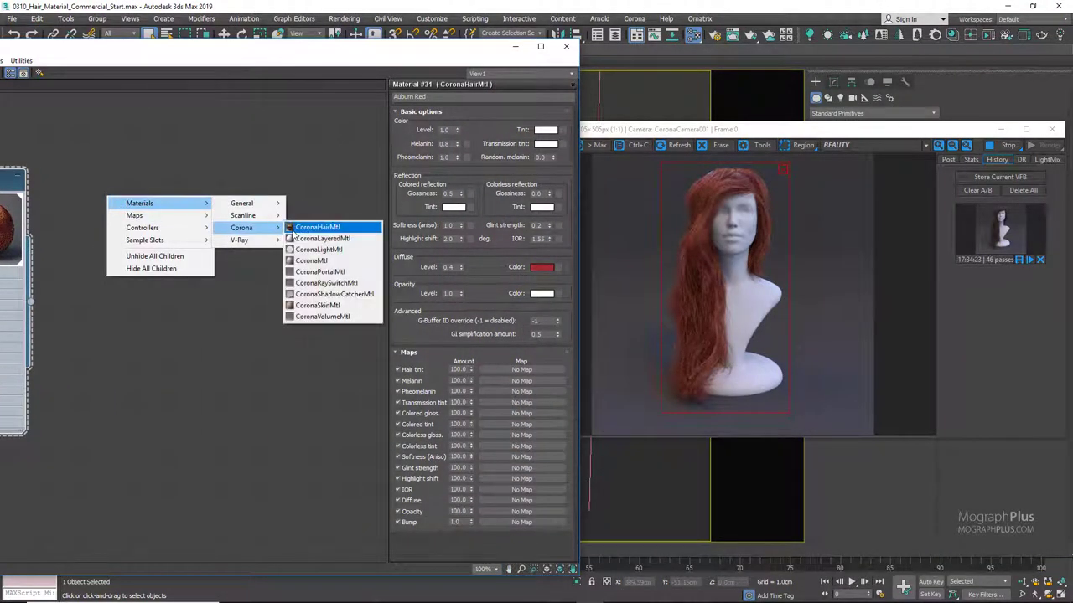
{"action": "left_click", "coordinate": [323, 227]}
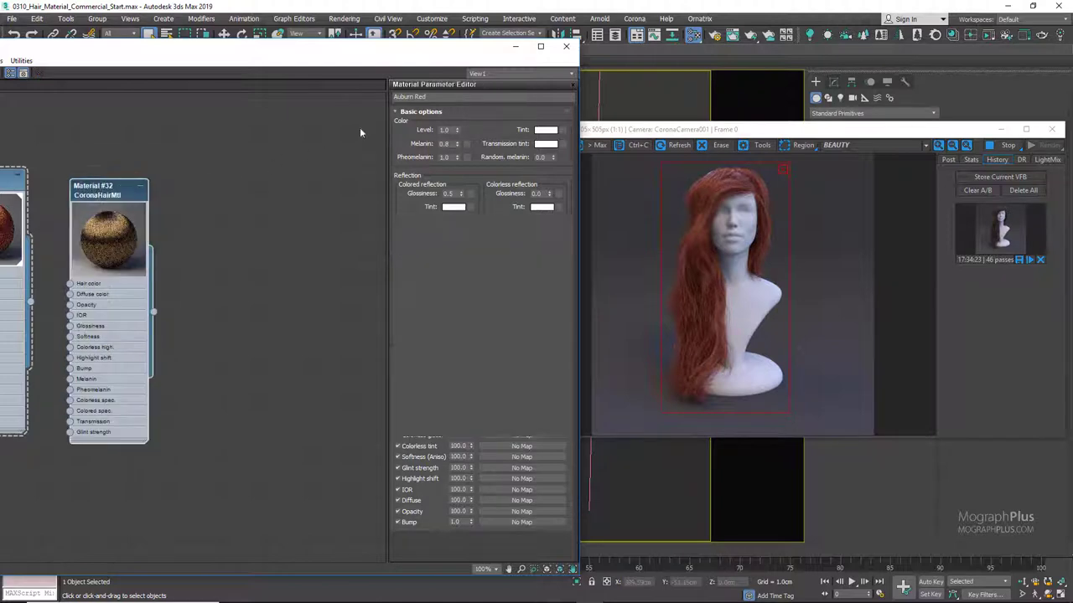
{"action": "double_click", "coordinate": [98, 194]}
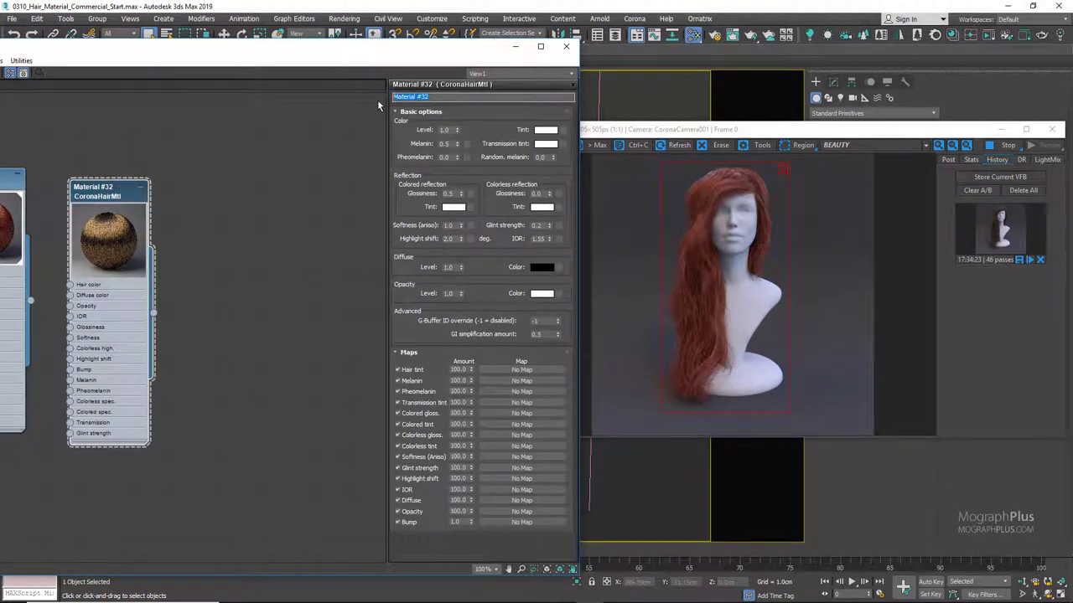
{"action": "type", "text": "Blonde"}
- Assign the Blonde material to the selected hair, replacing the scene material of the same name
{"action": "middle_click_drag", "start_coordinate": [108, 194], "coordinate": [125, 170]}
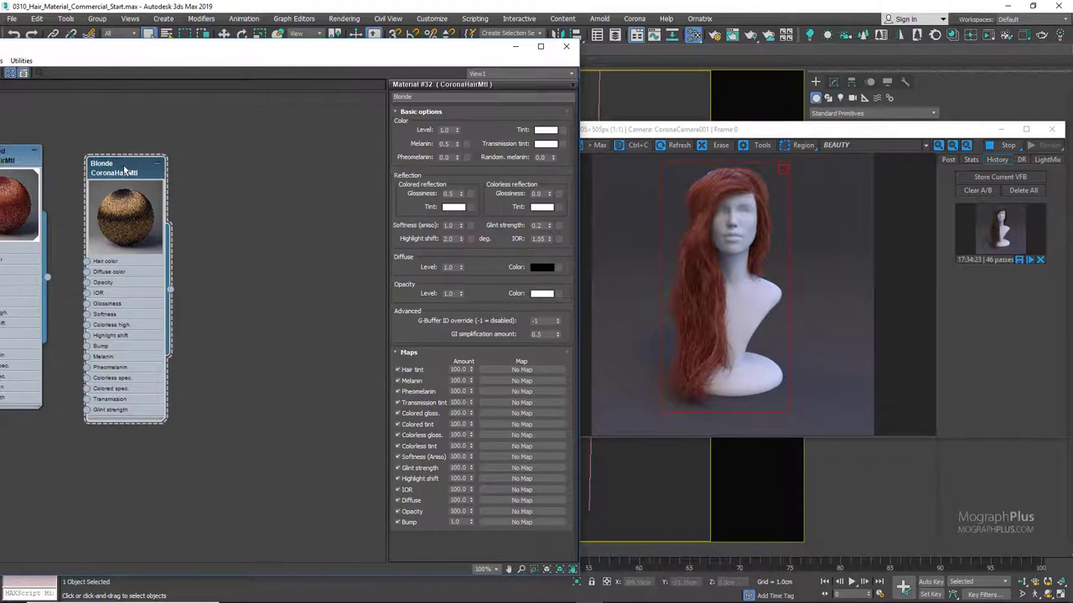
{"action": "right_click", "coordinate": [127, 171]}
{"action": "left_click", "coordinate": [134, 174]}
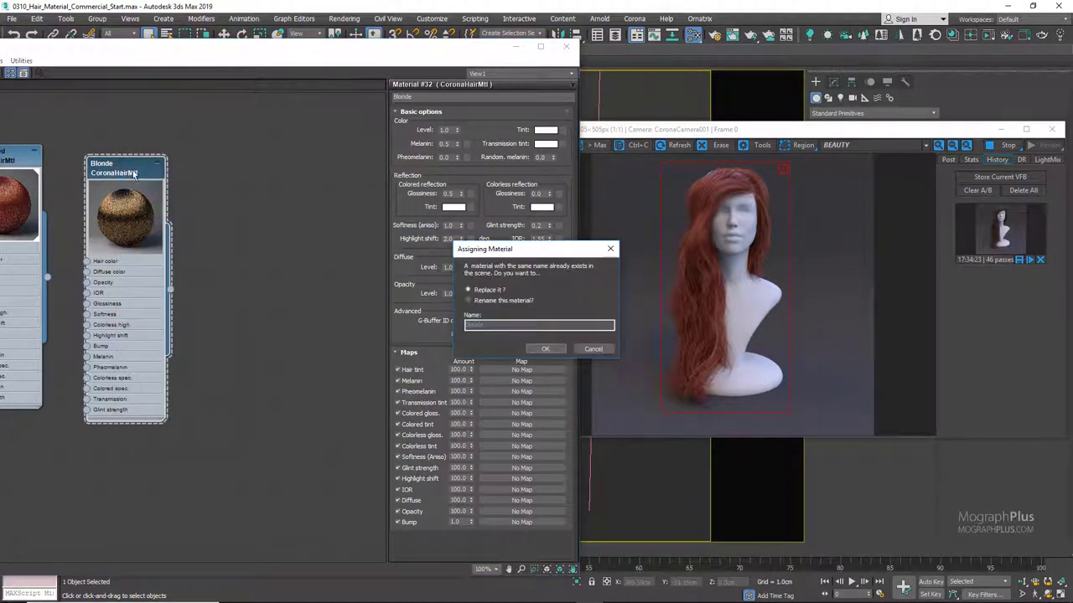
{"action": "left_click", "coordinate": [547, 349]}
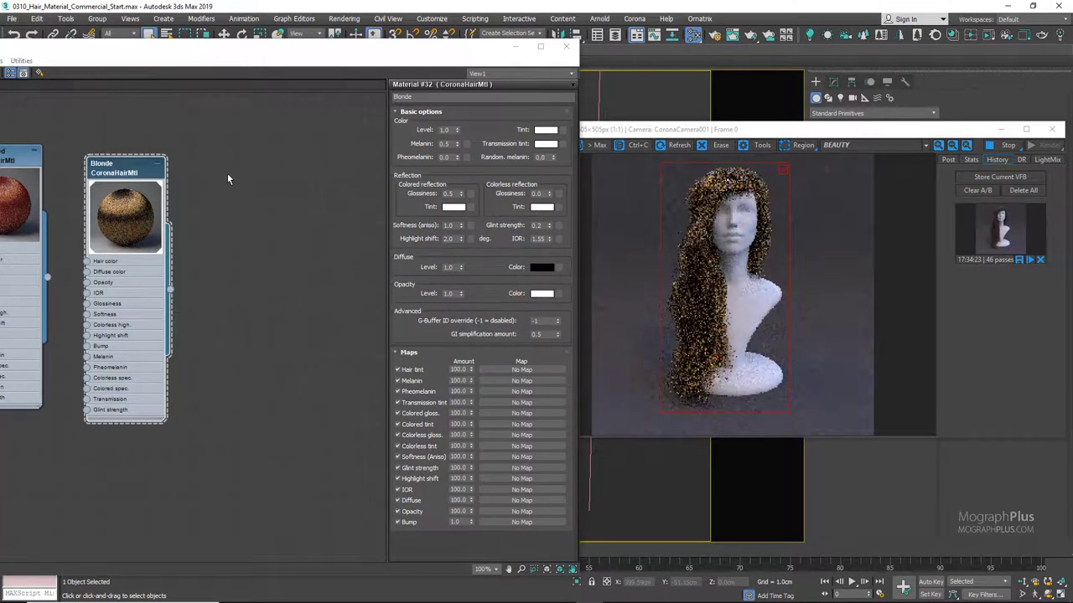
- Set the Blonde material's melanin to 0.25 and its pheomelanin to 0.1
{"action": "middle_click_drag", "start_coordinate": [127, 133], "coordinate": [134, 157]}
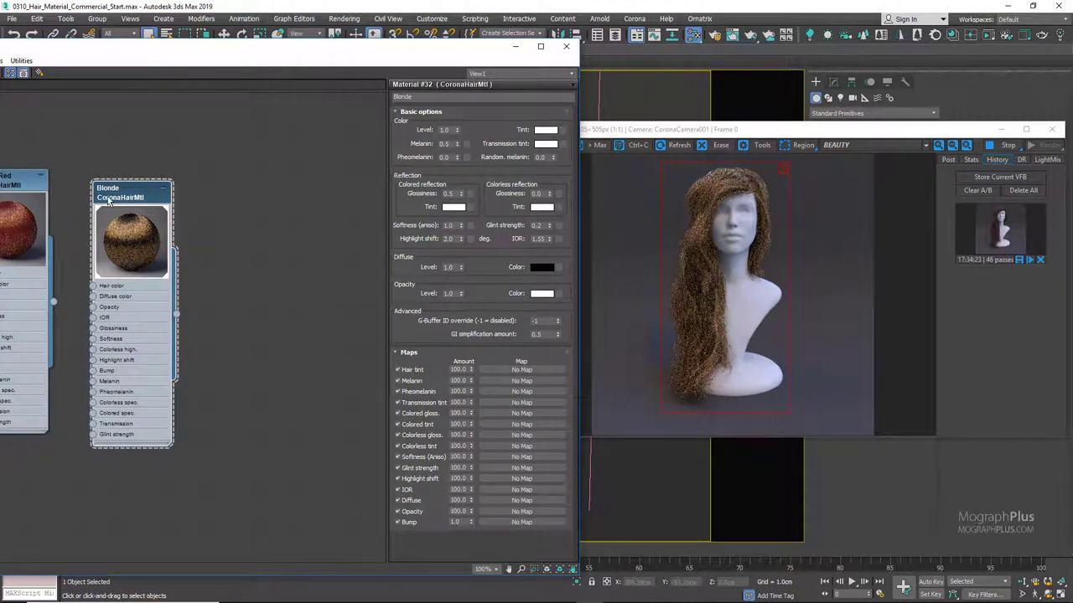
{"action": "double_click", "coordinate": [444, 144]}
{"action": "type", "text": "0.15"}
{"action": "key", "text": "Return"}
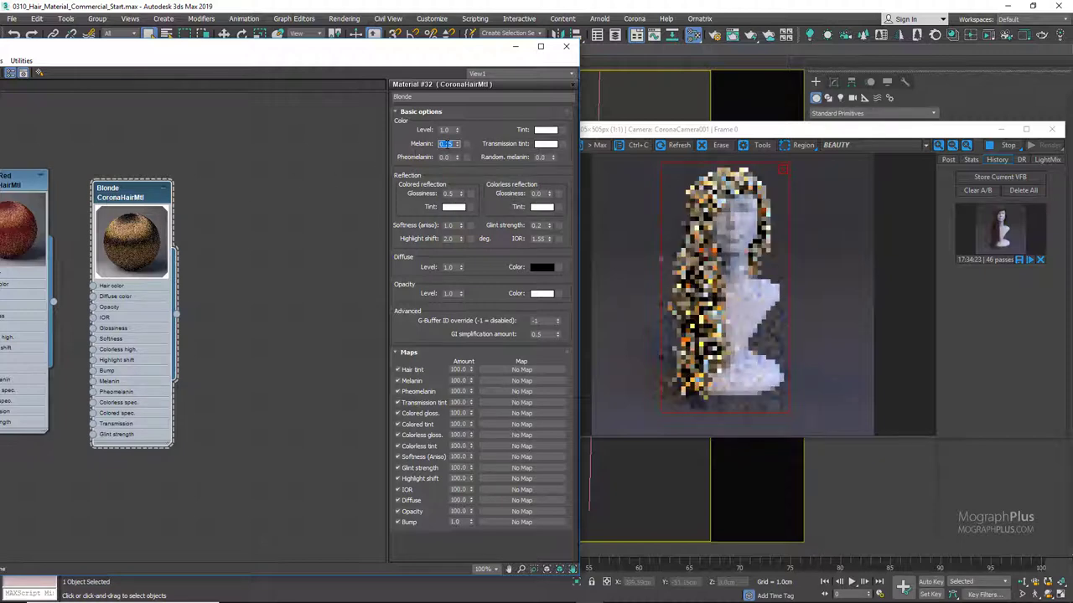
{"action": "double_click", "coordinate": [450, 158]}
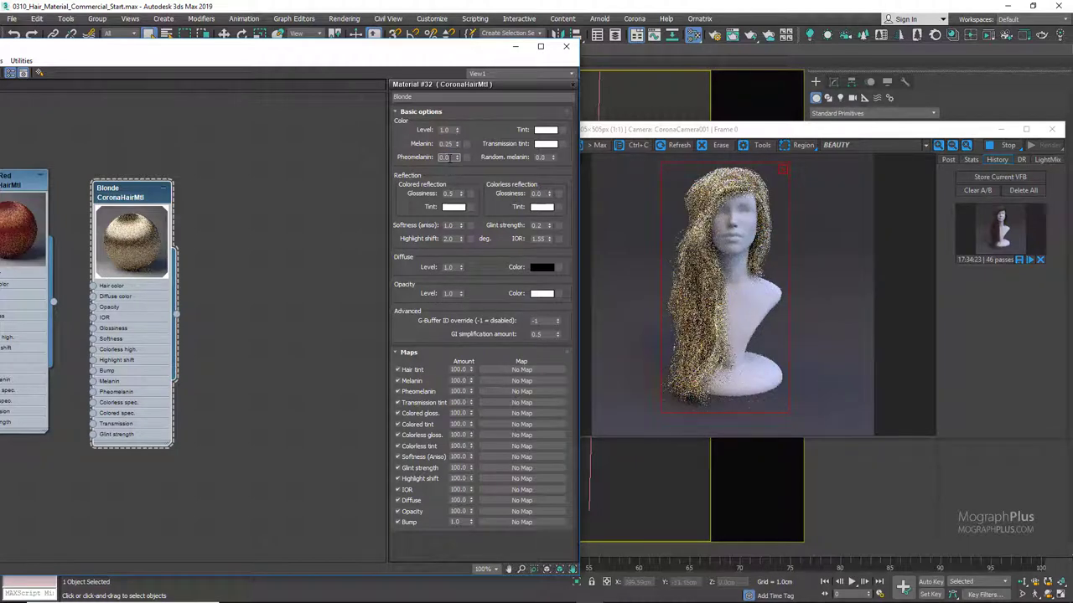
{"action": "type", "text": "0.1"}
{"action": "key", "text": "Return"}
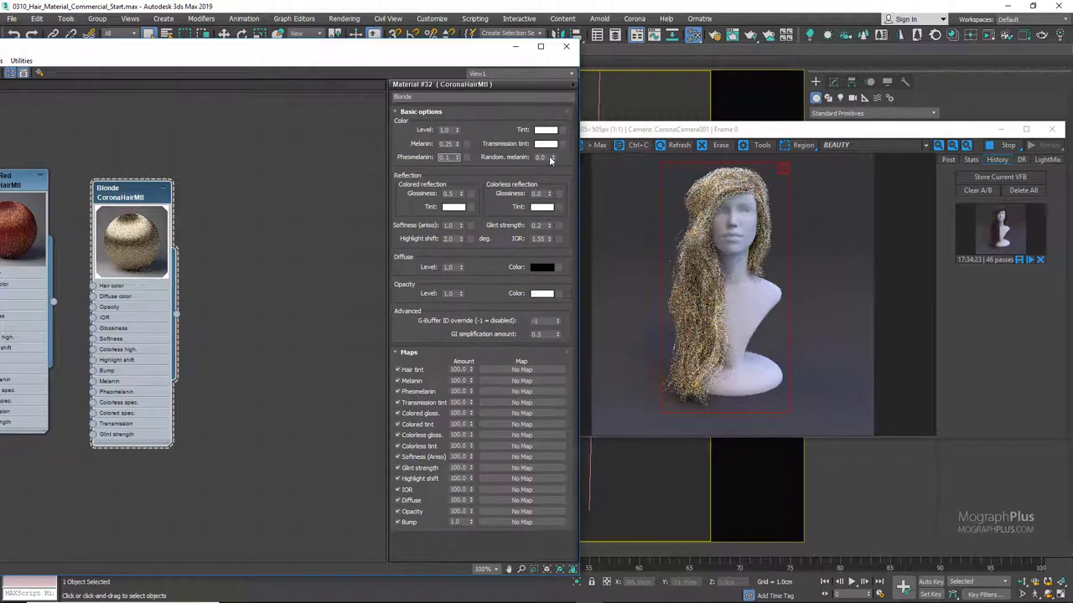
- Set the Blonde material's random melanin to 0.15 and its colored reflection glossiness to 0.3
{"action": "left_click_drag", "start_coordinate": [551, 160], "coordinate": [550, 147]}
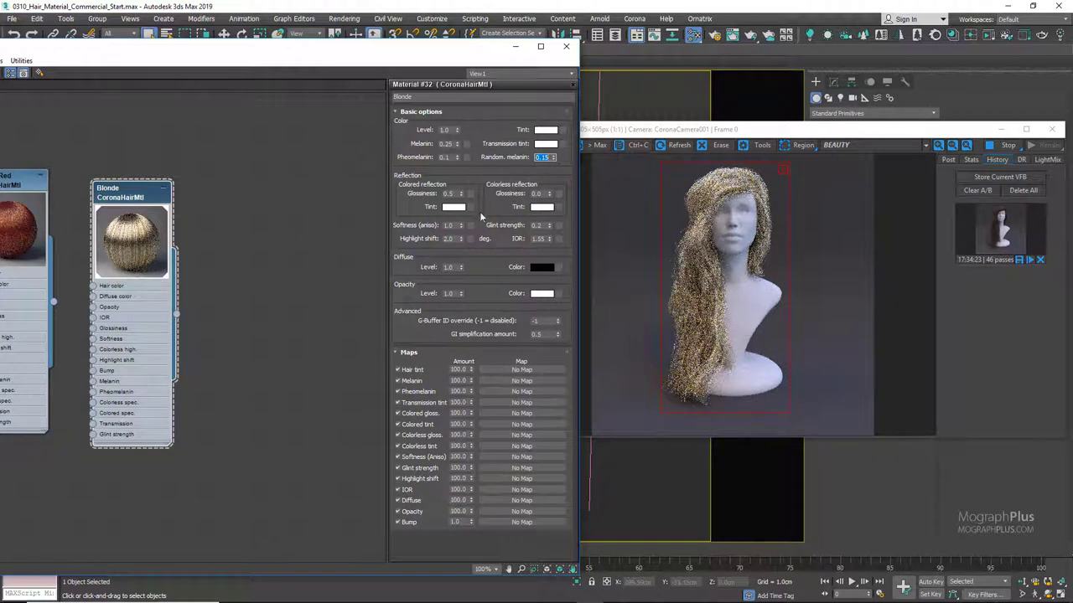
{"action": "left_click", "coordinate": [450, 194]}
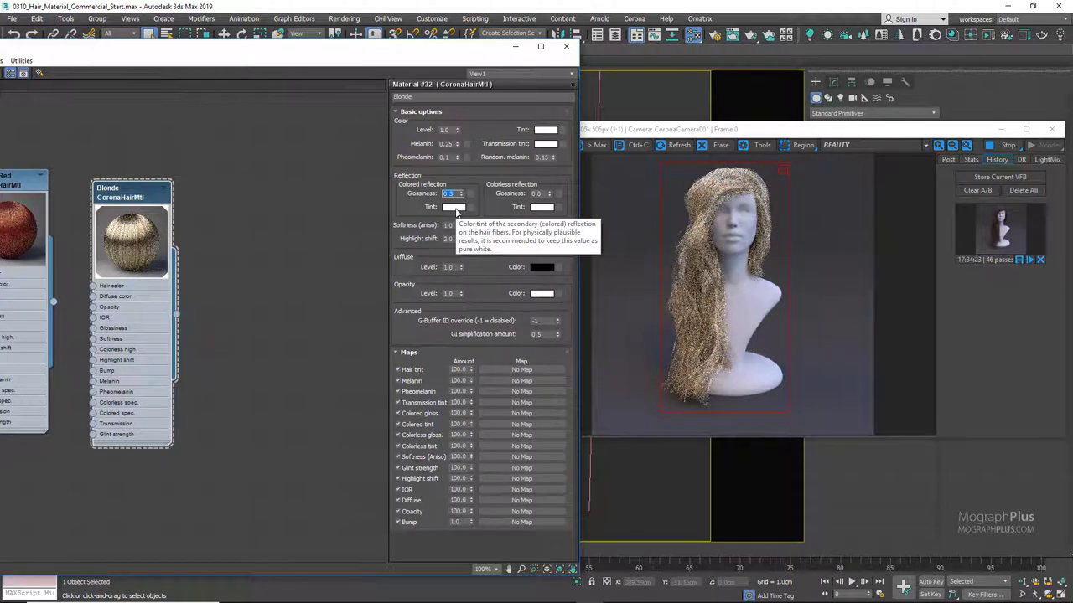
{"action": "key", "text": "Return"}
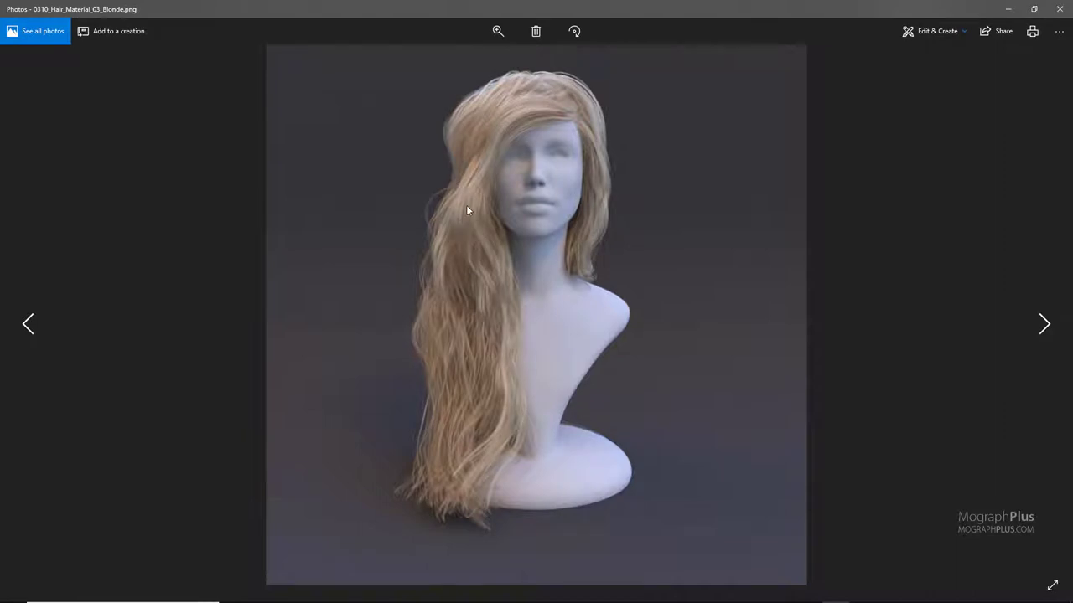
- Examine the hair in the finished Blonde renders up close, including the differently lit version, and return to 3ds Max
{"action": "scroll", "coordinate": [466, 205], "scroll_direction": "up", "scroll_amount": 2}
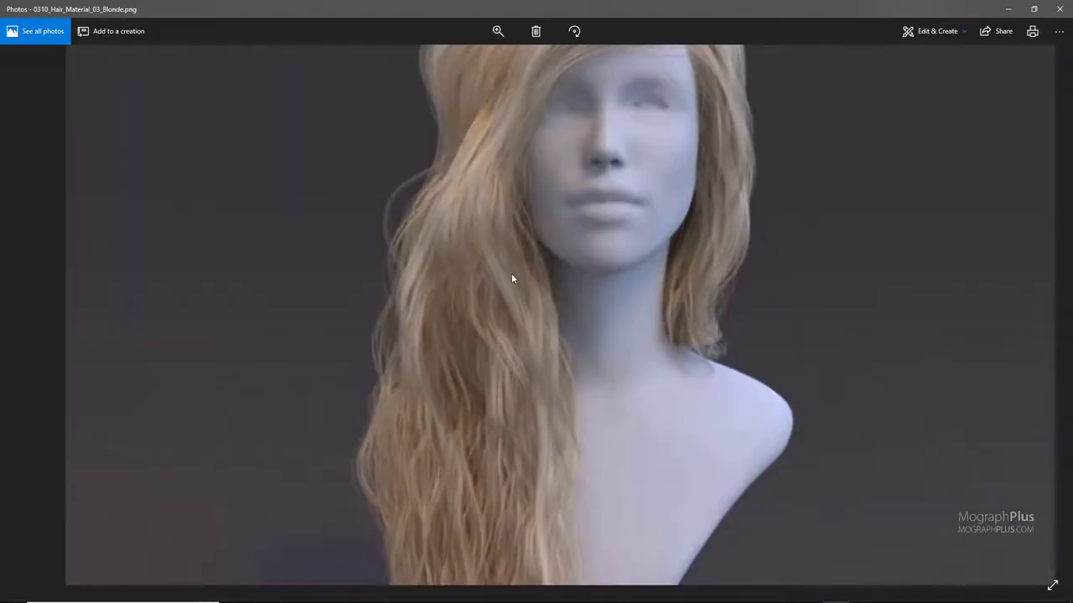
{"action": "scroll", "coordinate": [511, 277], "scroll_direction": "down", "scroll_amount": 2}
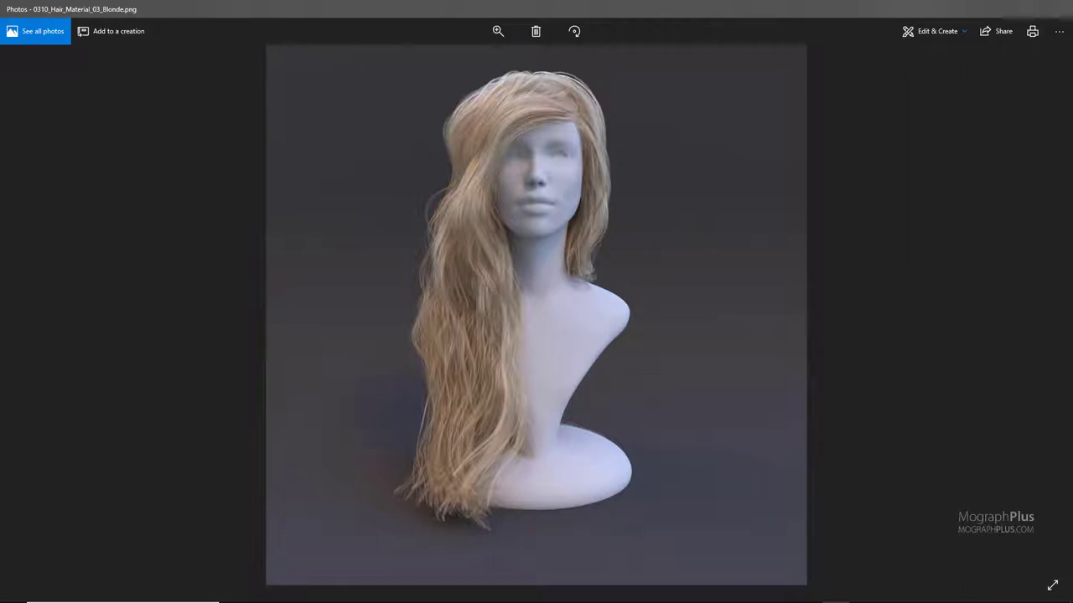
{"action": "key", "text": "Right"}
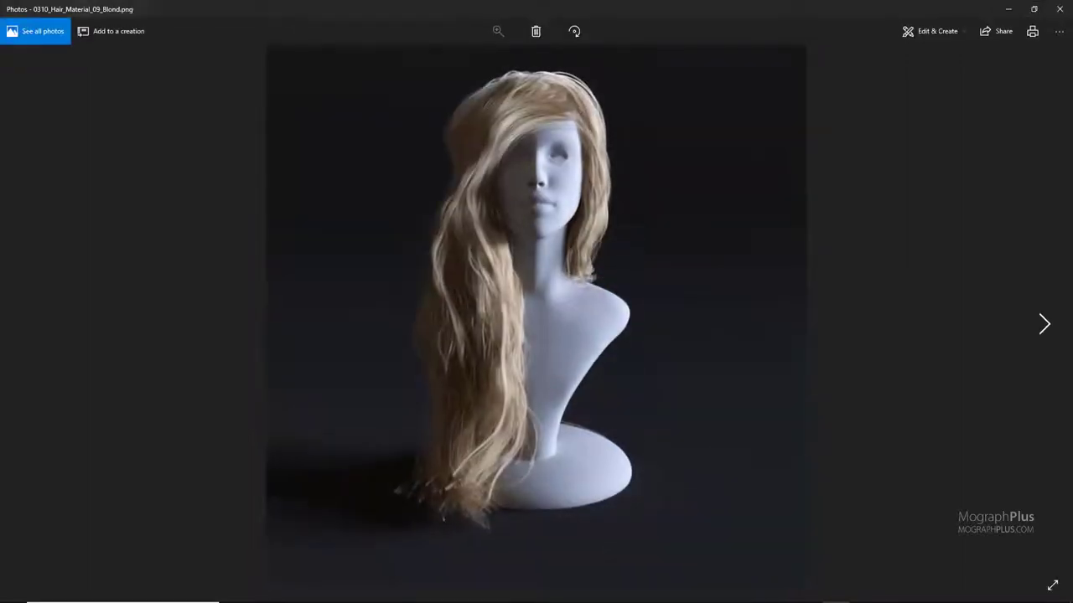
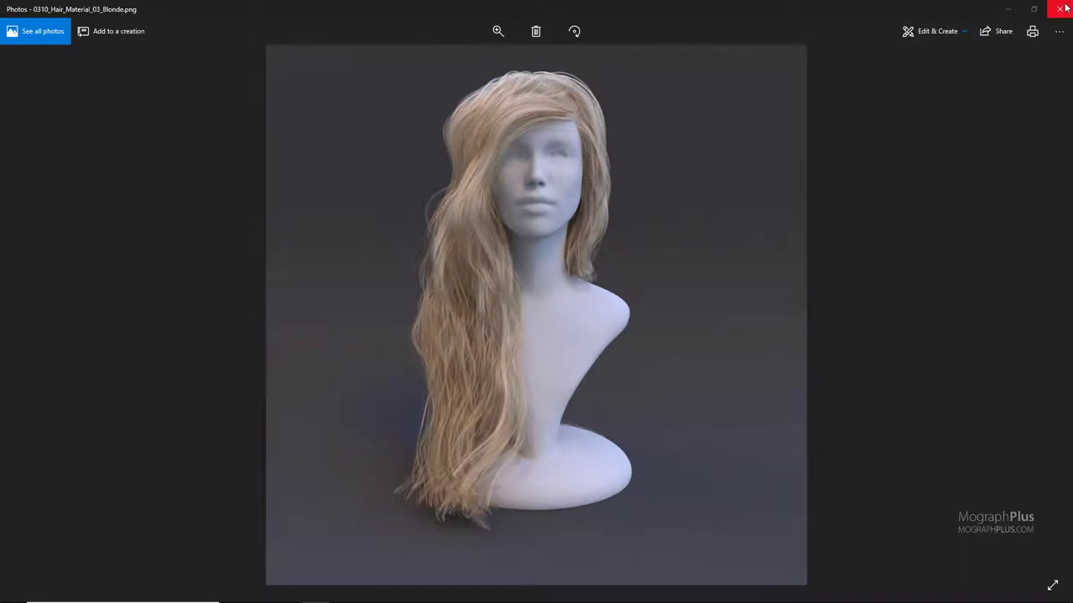
{"action": "left_click", "coordinate": [1061, 8]}
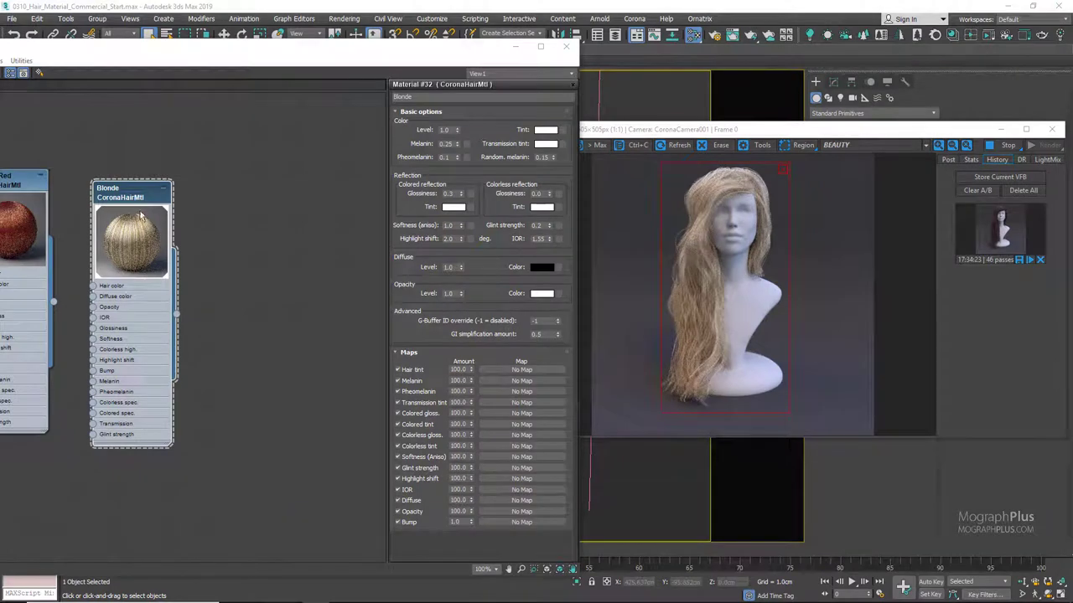
- Create a CoronaHairMtl named Brunette beside the Blonde material and assign it to the selected hair
{"action": "middle_click_drag", "start_coordinate": [260, 206], "coordinate": [186, 187]}
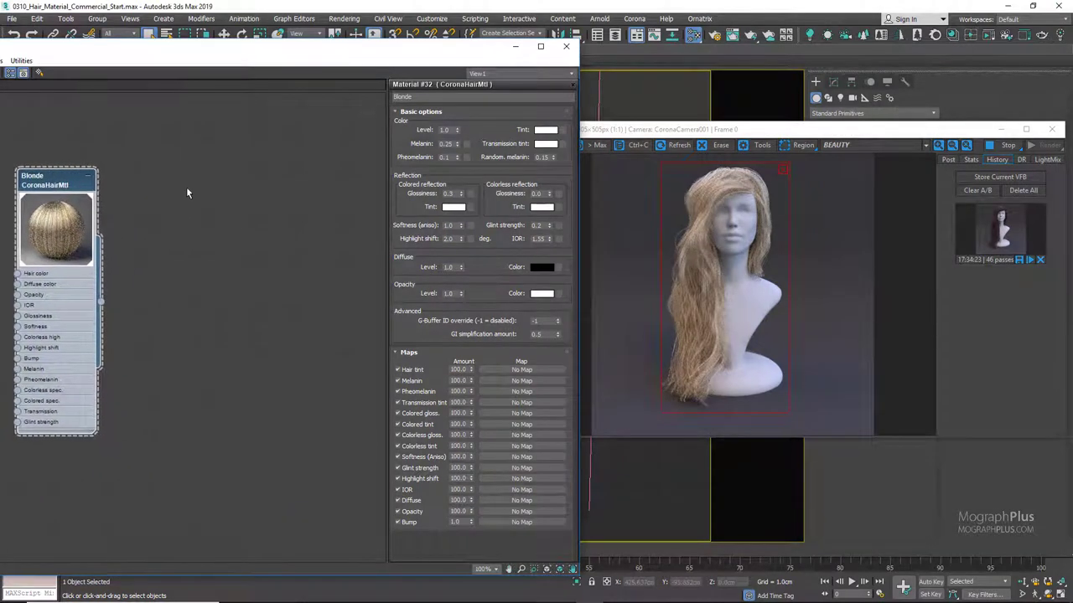
{"action": "right_click", "coordinate": [186, 187]}
{"action": "mouse_move", "coordinate": [347, 215]}
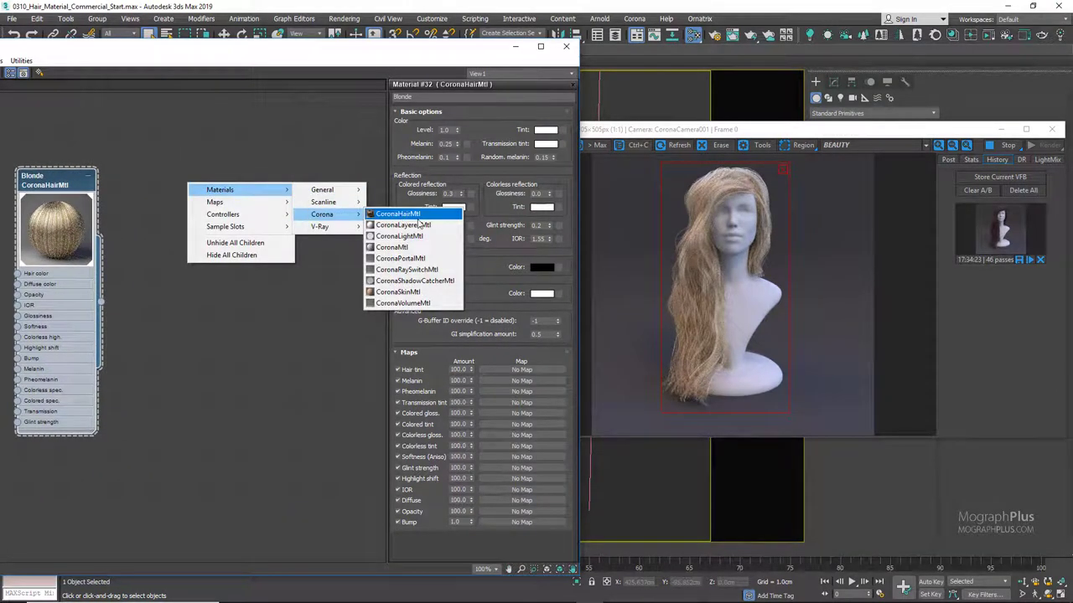
{"action": "left_click", "coordinate": [402, 213]}
{"action": "double_click", "coordinate": [155, 180]}
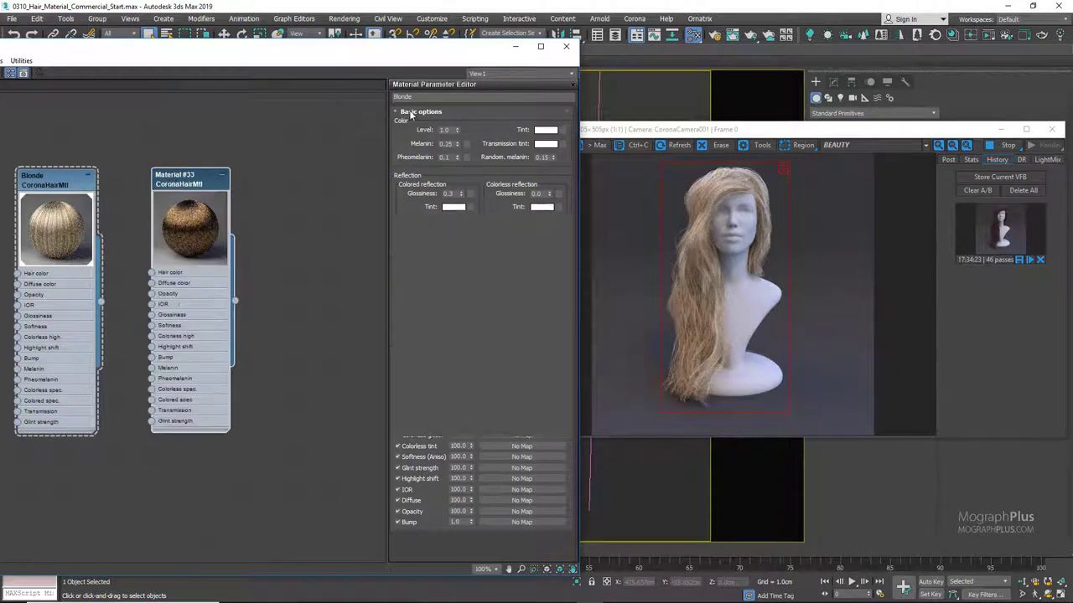
{"action": "left_click", "coordinate": [435, 97]}
{"action": "type", "text": "B"}
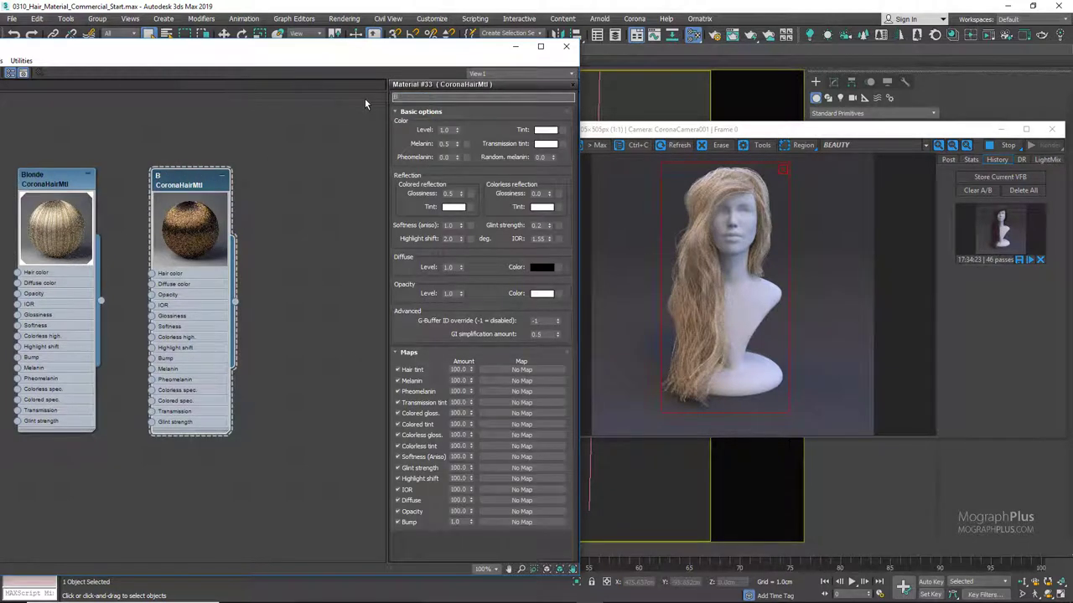
{"action": "type", "text": "runette"}
{"action": "key", "text": "Return"}
{"action": "right_click", "coordinate": [192, 176]}
{"action": "left_click", "coordinate": [244, 189]}
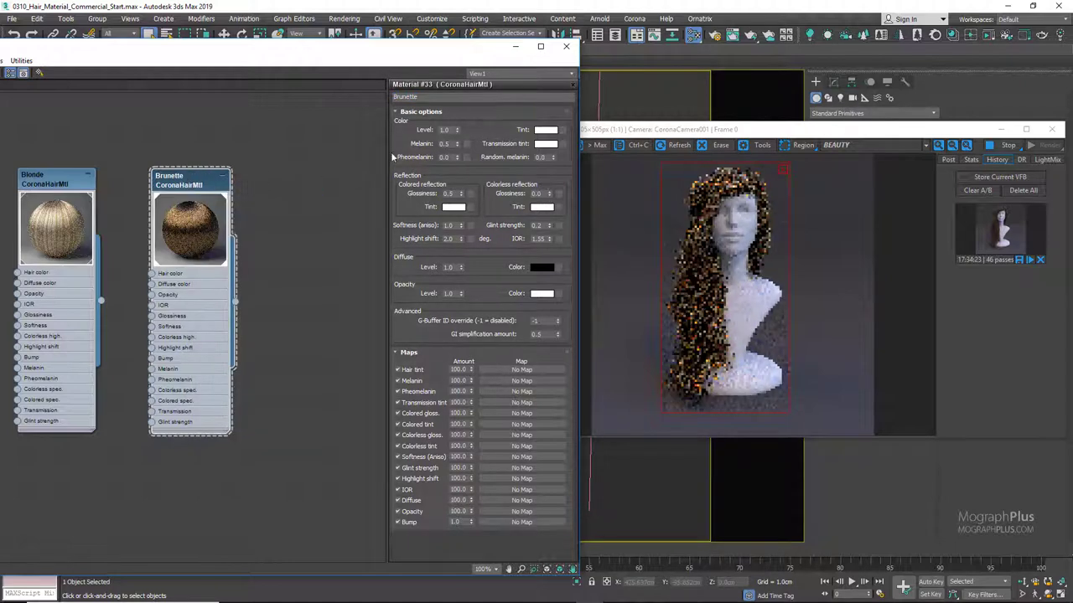
- Set the Brunette material's melanin to 0.75, its pheomelanin to 0.2 and its random melanin to 0.25
{"action": "left_click", "coordinate": [445, 144]}
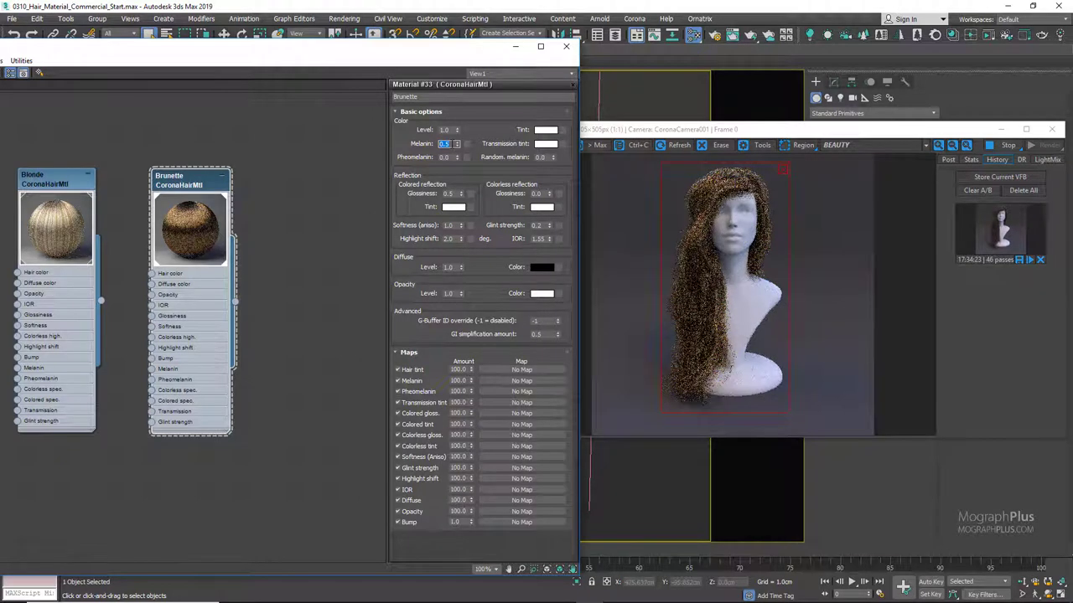
{"action": "type", "text": "0.75"}
{"action": "key", "text": "Return"}
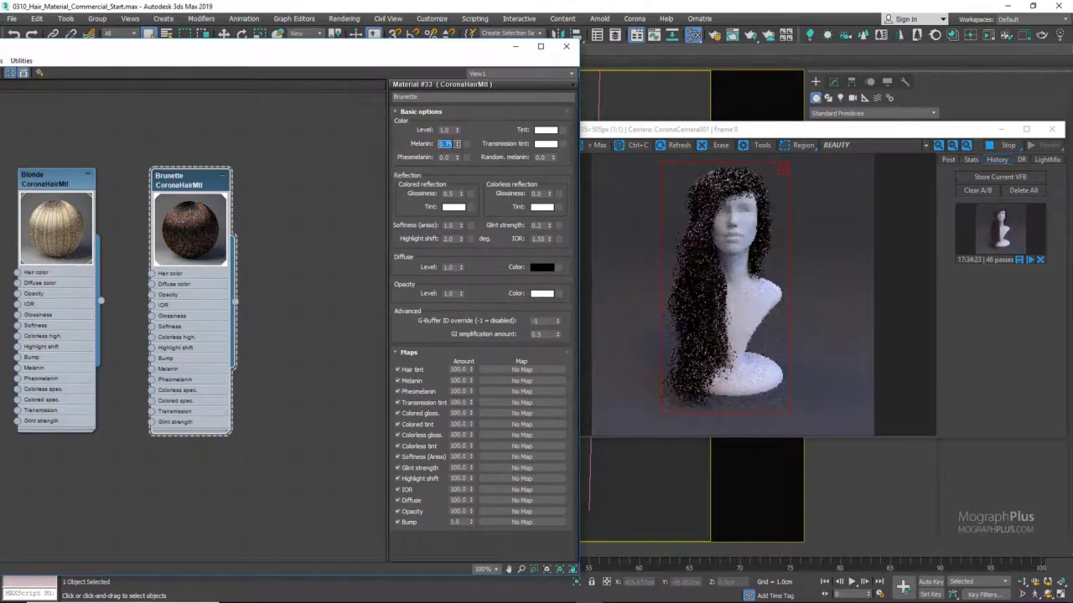
{"action": "key", "text": "Tab"}
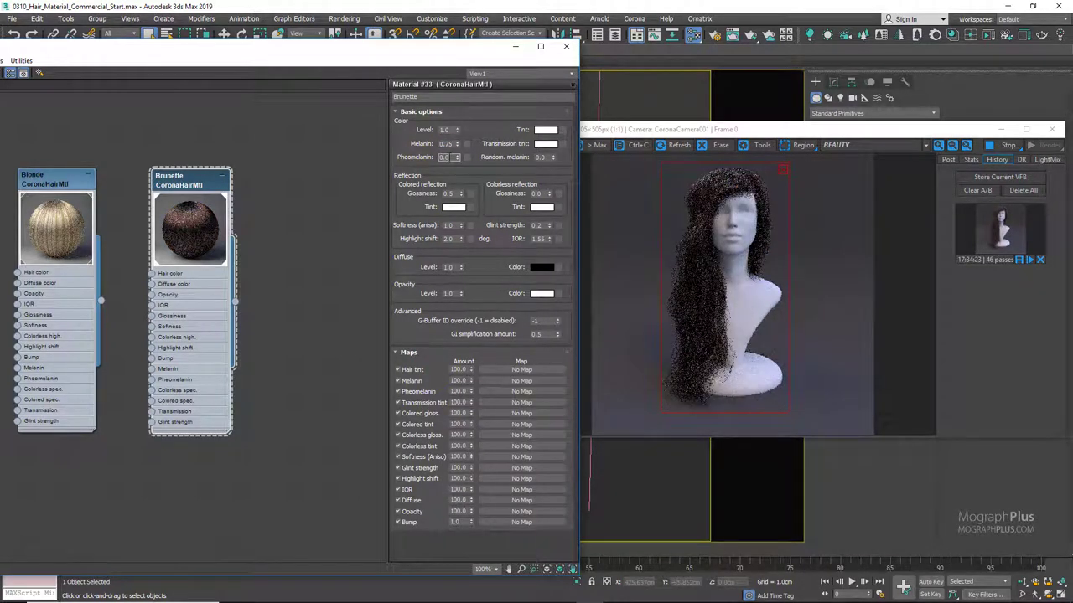
{"action": "type", "text": "0.2"}
{"action": "key", "text": "Return"}
{"action": "key", "text": "Tab"}
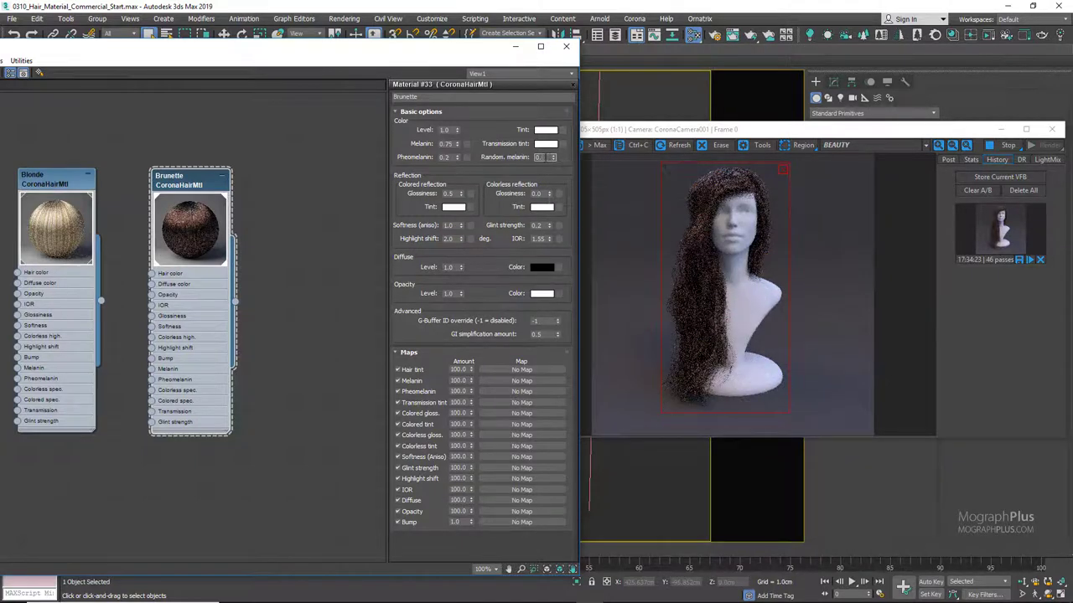
{"action": "type", "text": "0.2"}
{"action": "key", "text": "Return"}
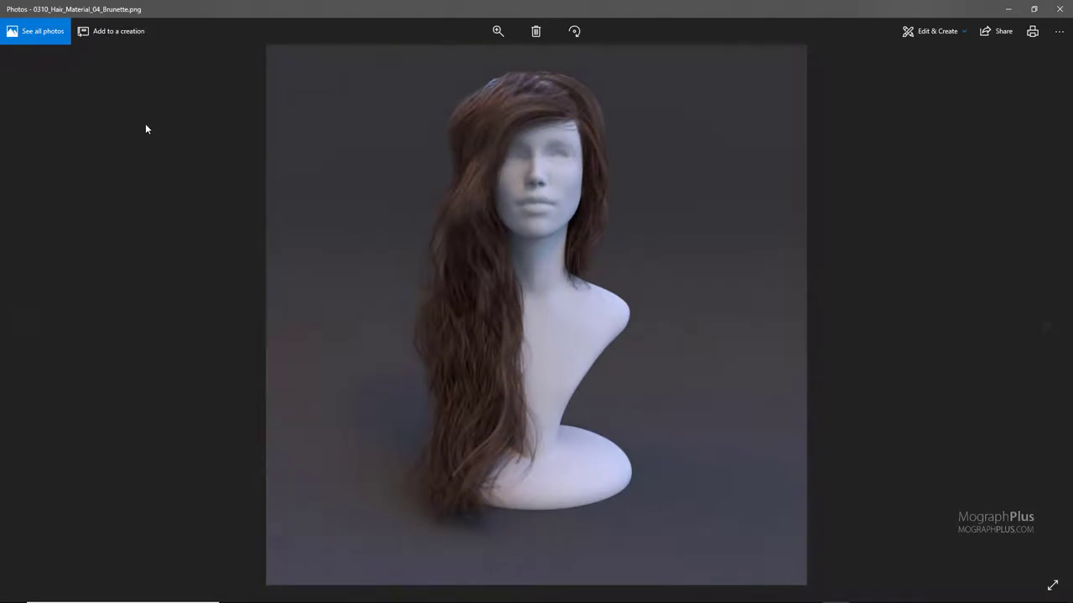
- Examine the hair strands in the finished Brunette render up close and return to 3ds Max
{"action": "scroll", "coordinate": [464, 159], "scroll_direction": "up", "scroll_amount": 3, "text": "ctrl"}
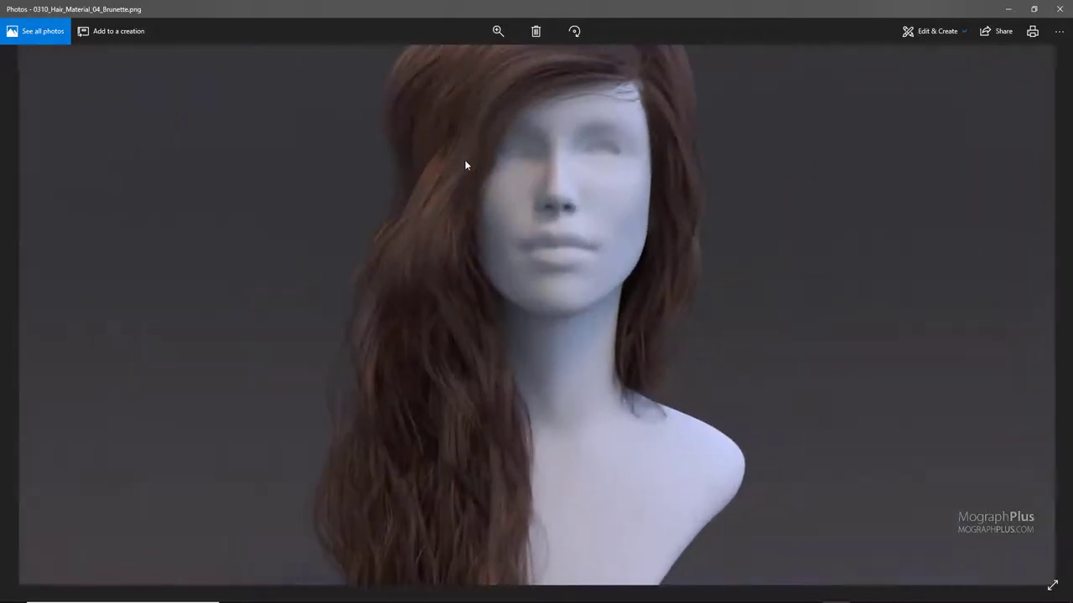
{"action": "left_click_drag", "start_coordinate": [466, 331], "coordinate": [477, 127]}
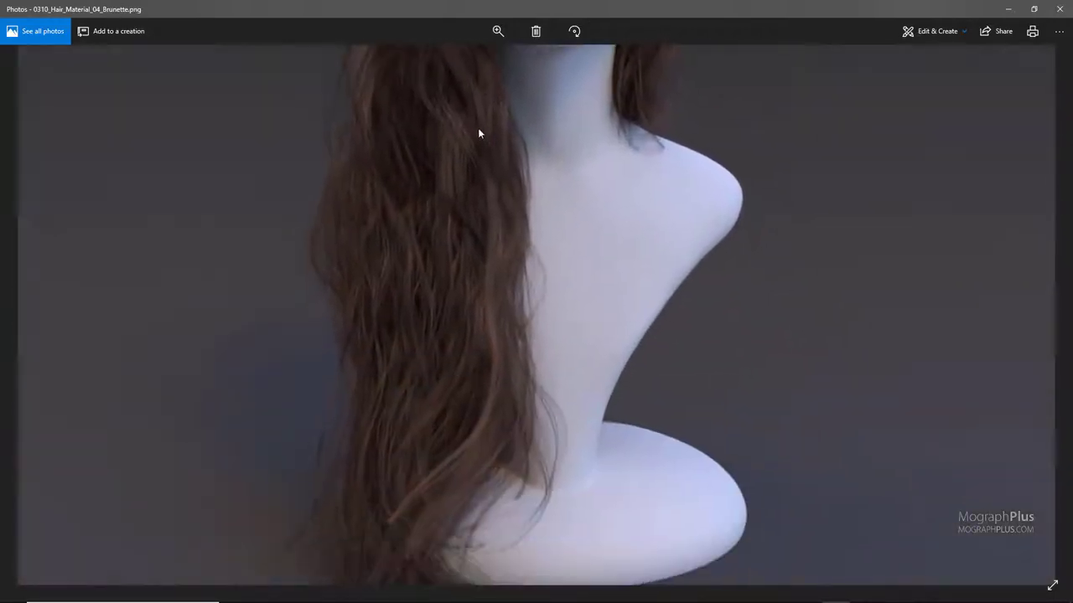
{"action": "scroll", "coordinate": [478, 127], "scroll_direction": "down", "scroll_amount": 3, "text": "ctrl"}
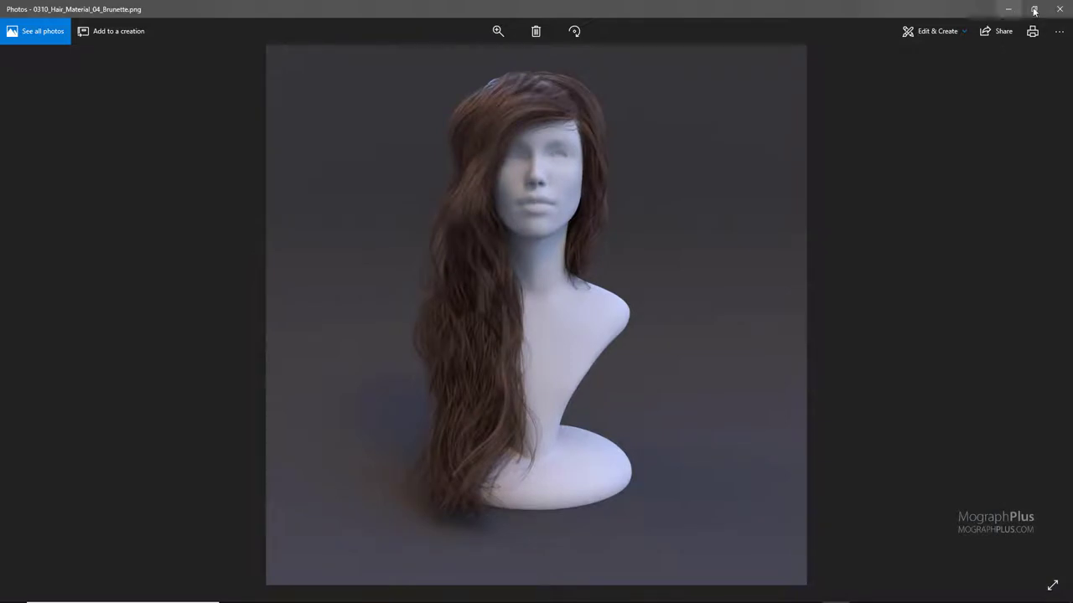
{"action": "left_click", "coordinate": [1008, 9]}
- Create a new CoronaHairMtl beside the Brunette material and assign it to the selected hair
{"action": "middle_click_drag", "start_coordinate": [312, 235], "coordinate": [183, 222]}
{"action": "right_click", "coordinate": [181, 181]}
{"action": "mouse_move", "coordinate": [215, 189]}
{"action": "mouse_move", "coordinate": [334, 220]}
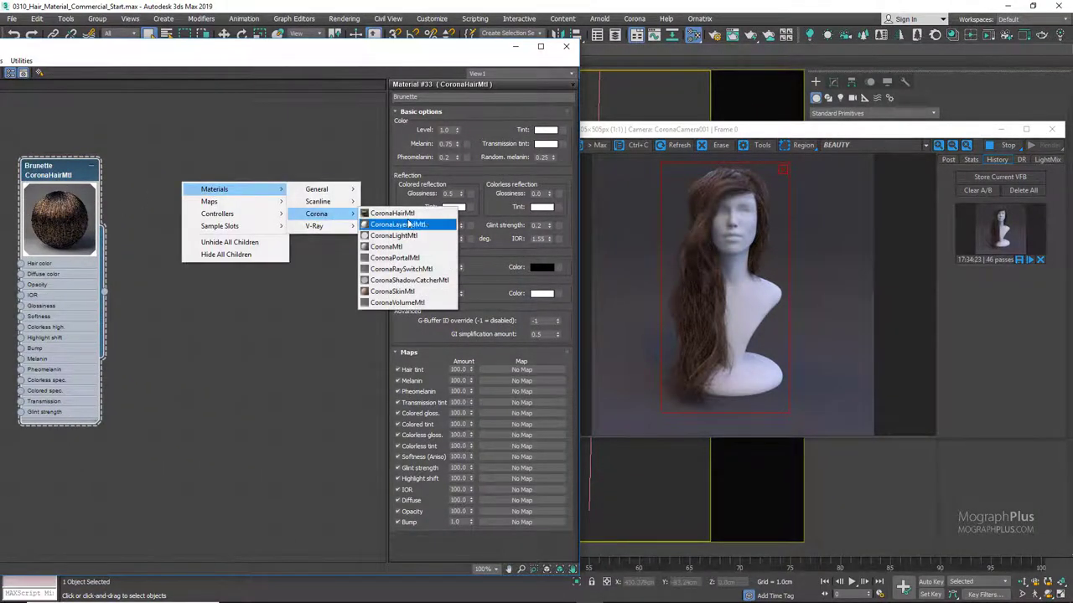
{"action": "left_click", "coordinate": [410, 213]}
{"action": "right_click", "coordinate": [184, 180]}
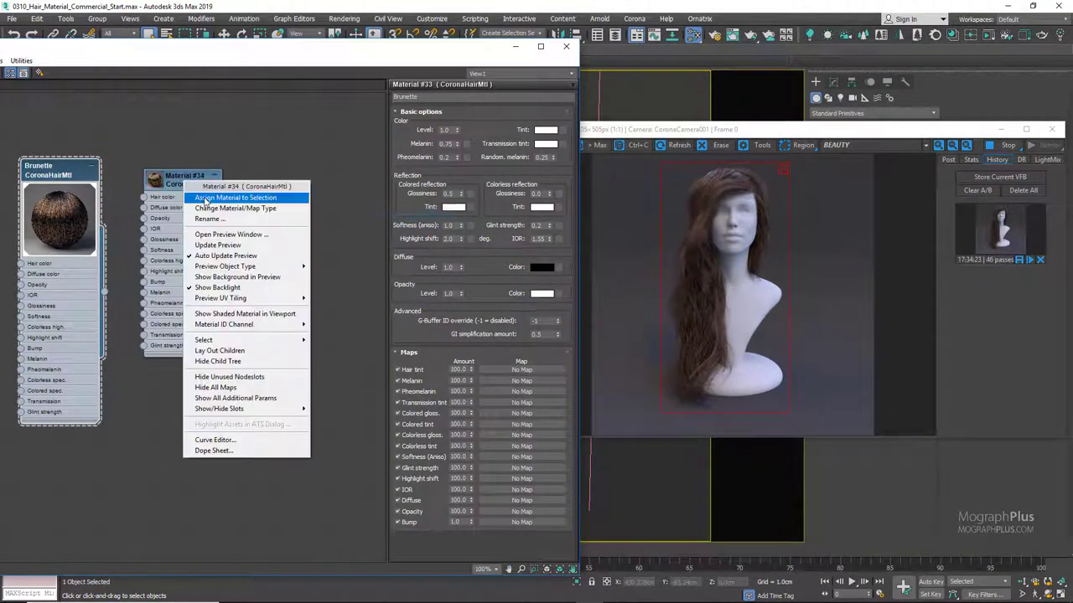
{"action": "left_click", "coordinate": [202, 197]}
{"action": "left_click_drag", "start_coordinate": [175, 189], "coordinate": [186, 178]}
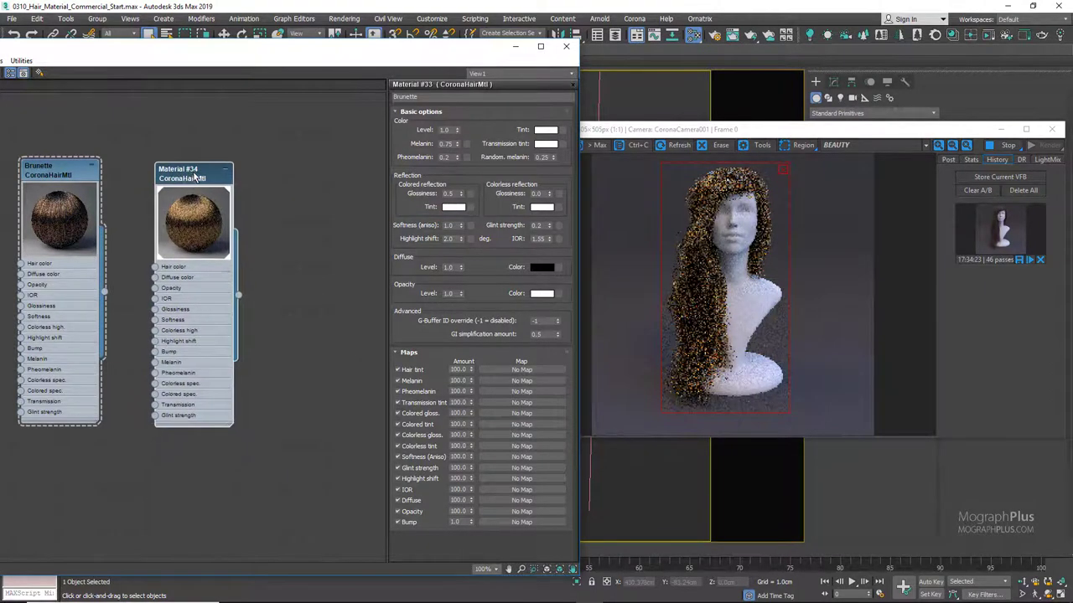
- Name the new hair material Wine-colored
{"action": "double_click", "coordinate": [186, 170]}
{"action": "left_click", "coordinate": [448, 95]}
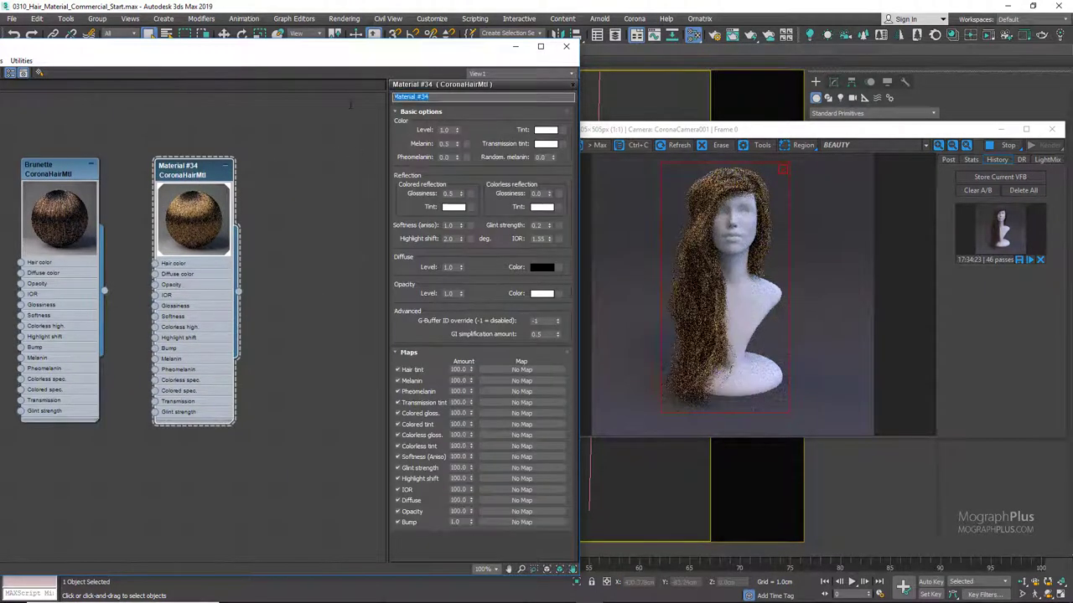
{"action": "type", "text": "Wine"}
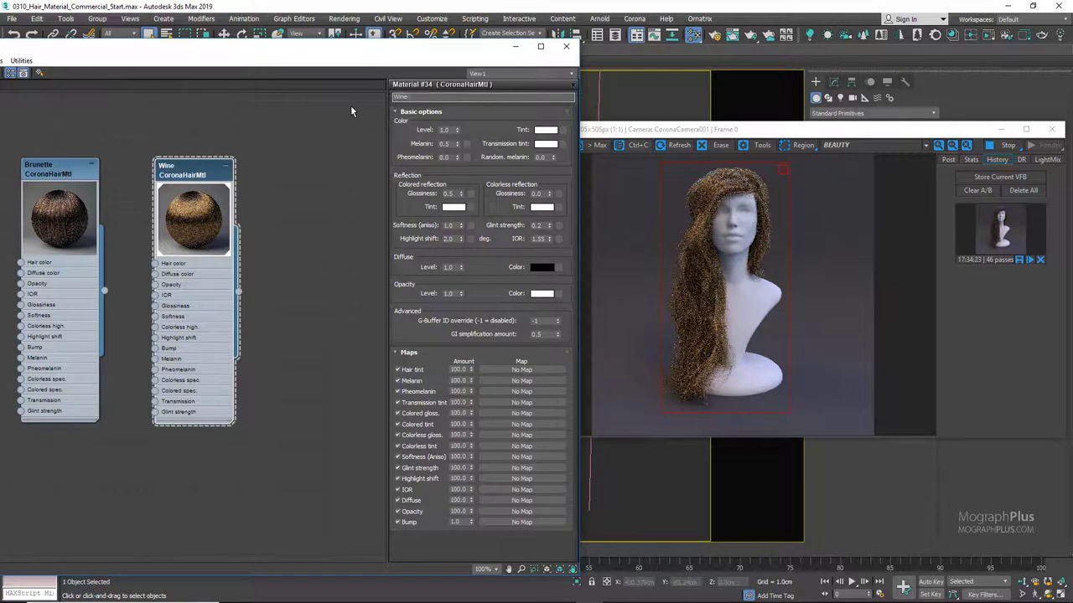
{"action": "type", "text": "-colored"}
{"action": "key", "text": "Return"}
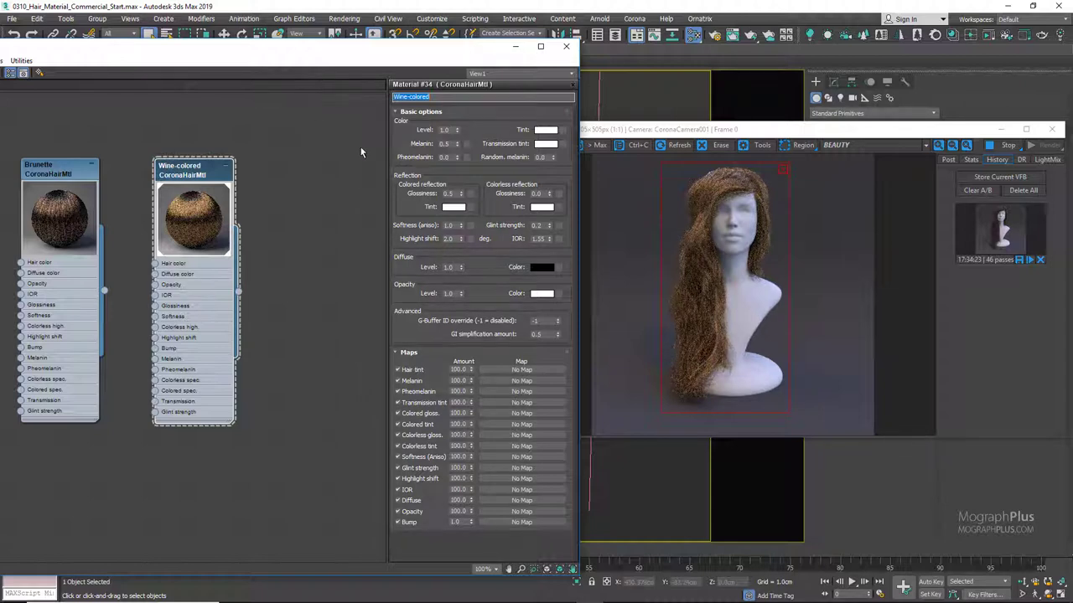
- Set the Wine-colored material's diffuse color to red 37, green 4 and blue 11
{"action": "left_click", "coordinate": [540, 267]}
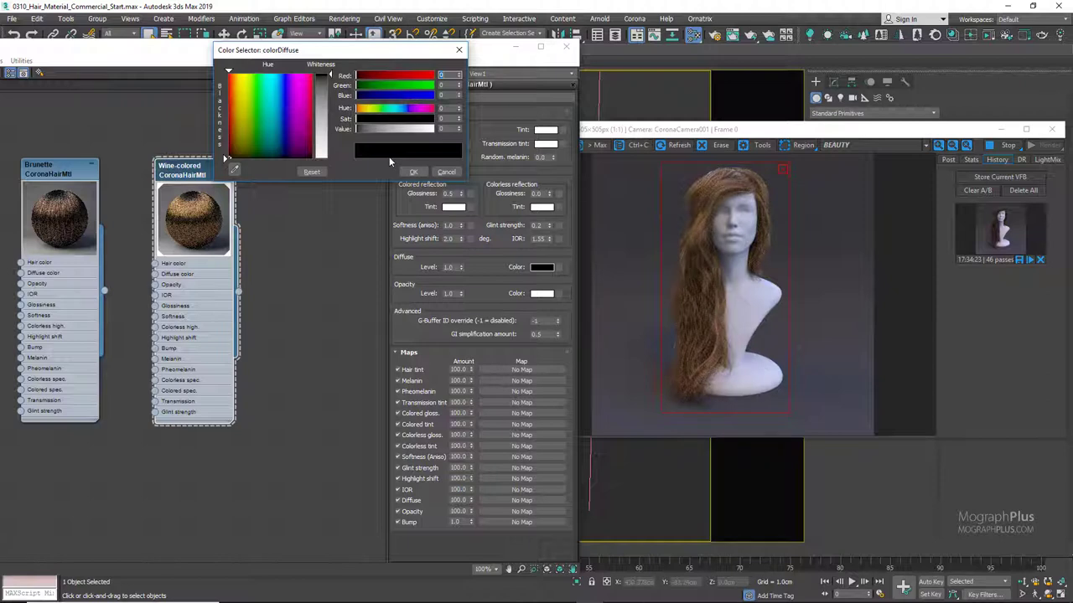
{"action": "left_click", "coordinate": [448, 75]}
{"action": "type", "text": "37"}
{"action": "key", "text": "Tab"}
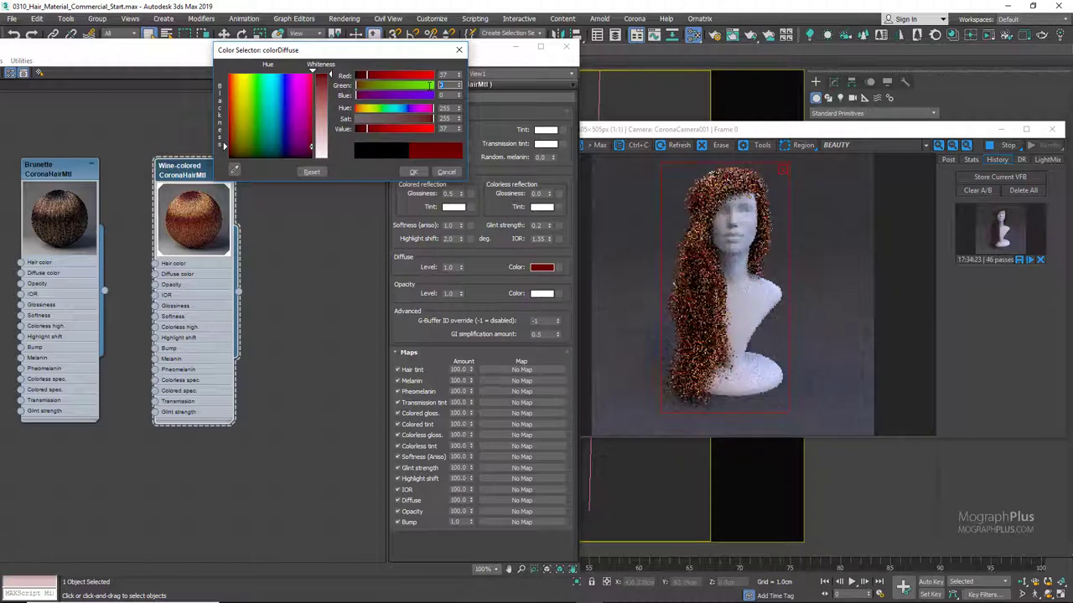
{"action": "type", "text": "4"}
{"action": "key", "text": "Tab"}
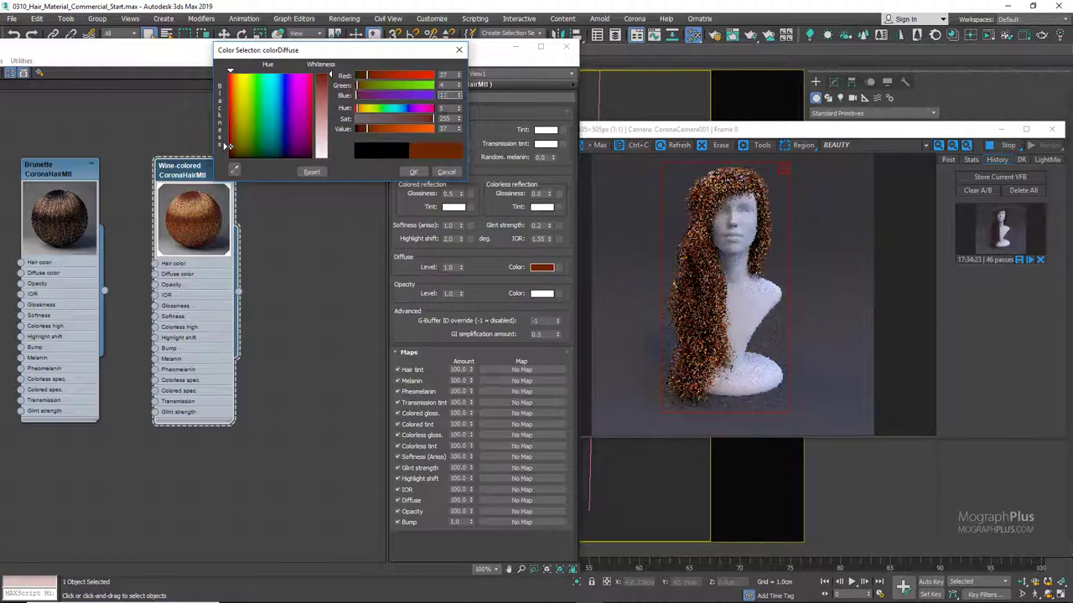
{"action": "key", "text": "Tab"}
{"action": "left_click", "coordinate": [413, 171]}
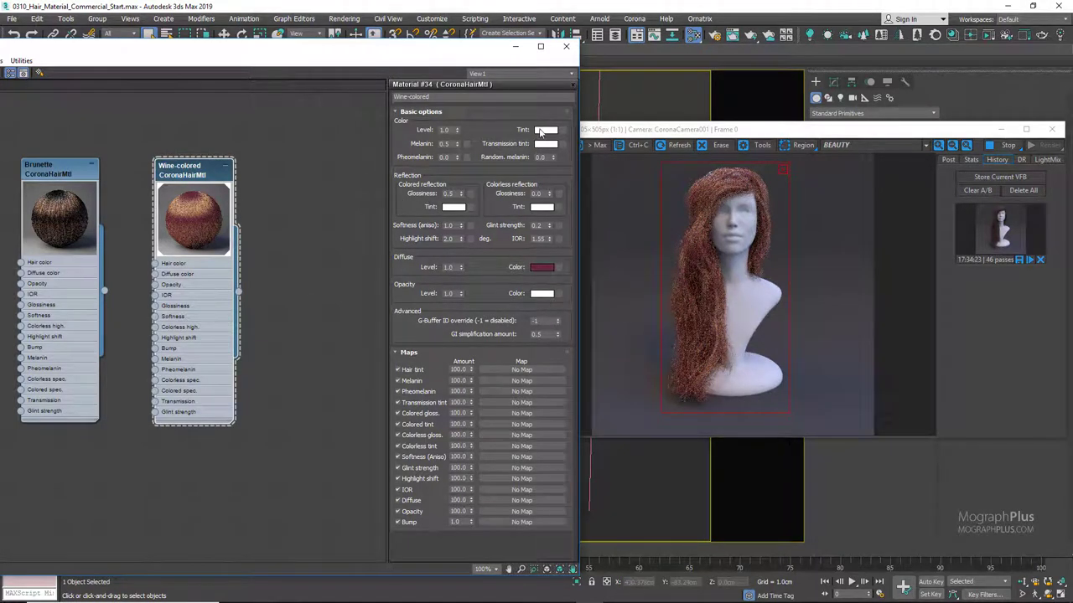
- Set the Wine-colored material's hair color tint to red 77, green 0 and blue 29
{"action": "left_click", "coordinate": [546, 130]}
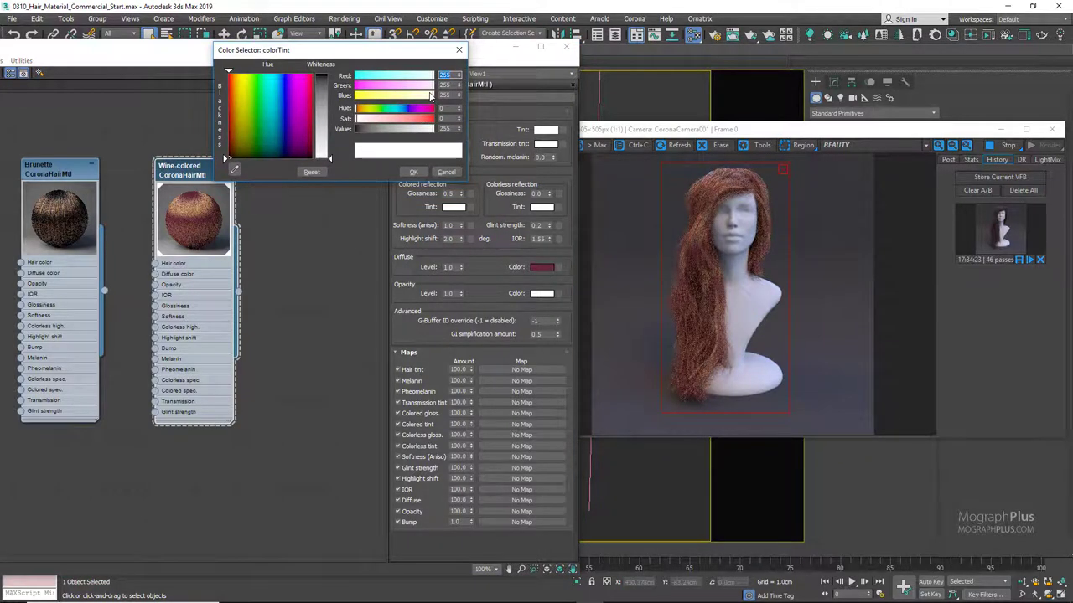
{"action": "type", "text": "77"}
{"action": "key", "text": "Tab"}
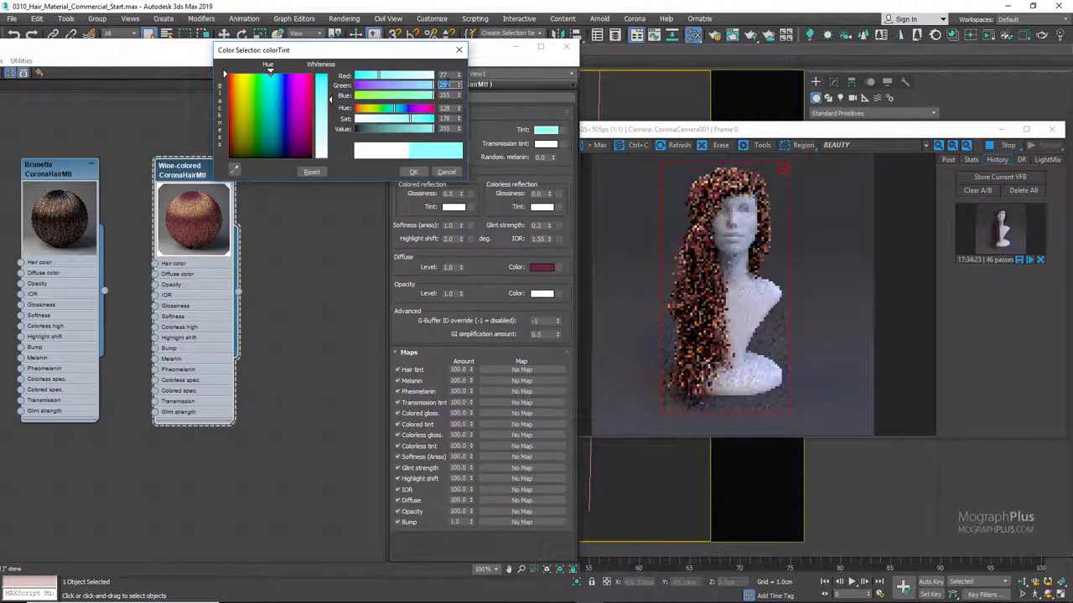
{"action": "type", "text": "0"}
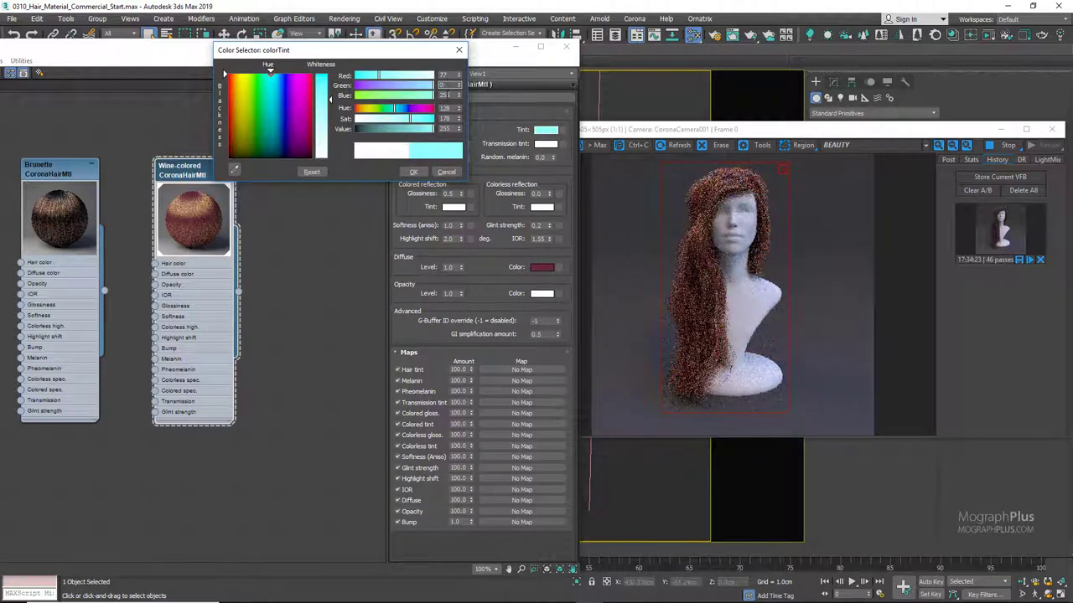
{"action": "key", "text": "Tab"}
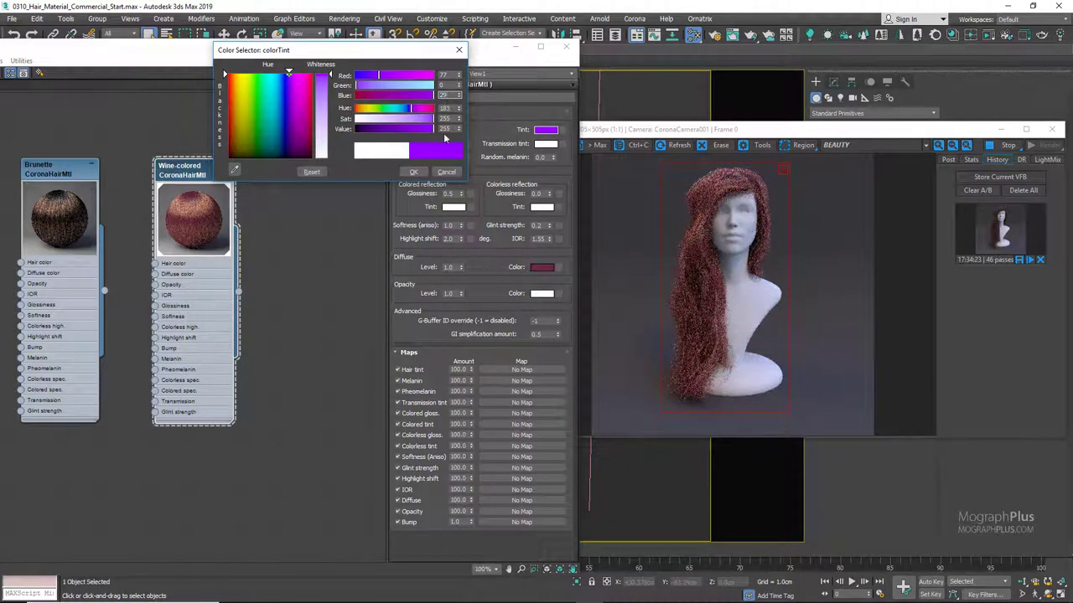
{"action": "key", "text": "Return"}
{"action": "left_click", "coordinate": [416, 172]}
- Copy the Wine-colored material's hair tint to its transmission tint and set its melanin to 0
{"action": "left_click_drag", "start_coordinate": [545, 130], "coordinate": [546, 144]}
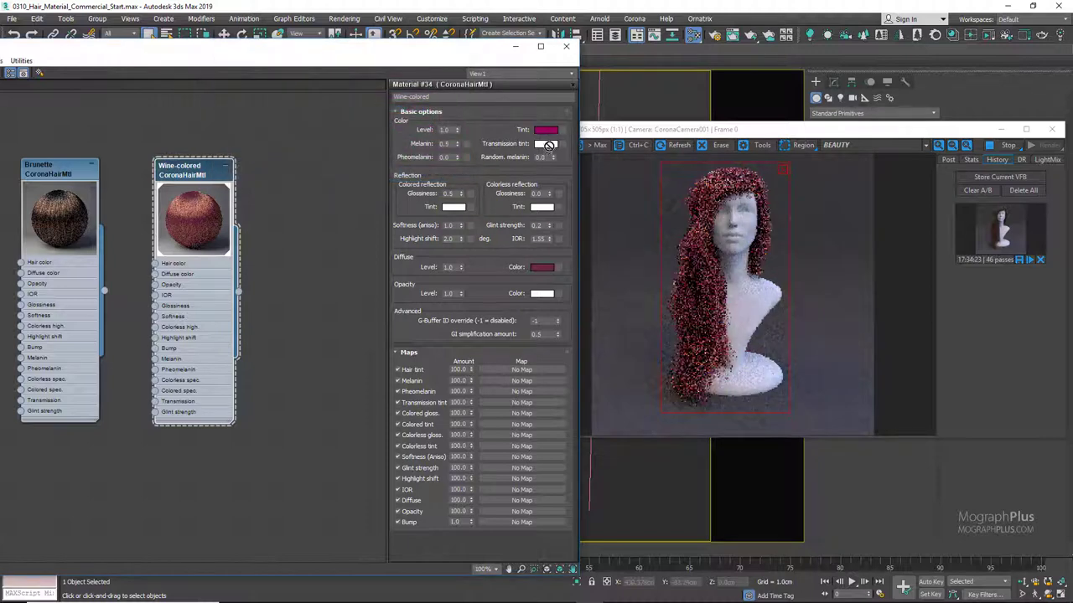
{"action": "left_click", "coordinate": [189, 315]}
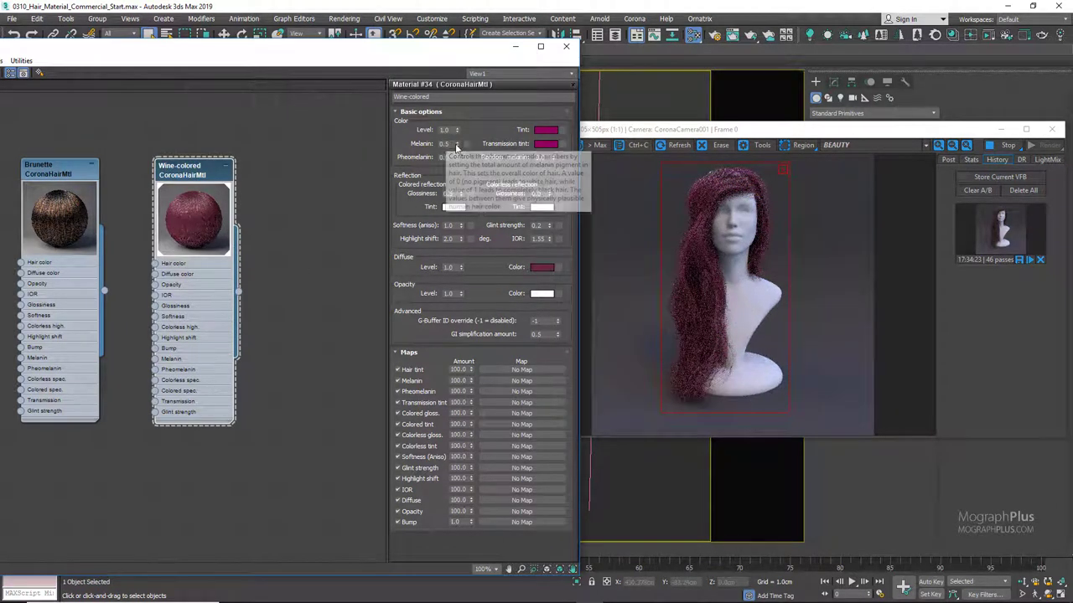
{"action": "left_click_drag", "start_coordinate": [455, 144], "coordinate": [442, 195]}
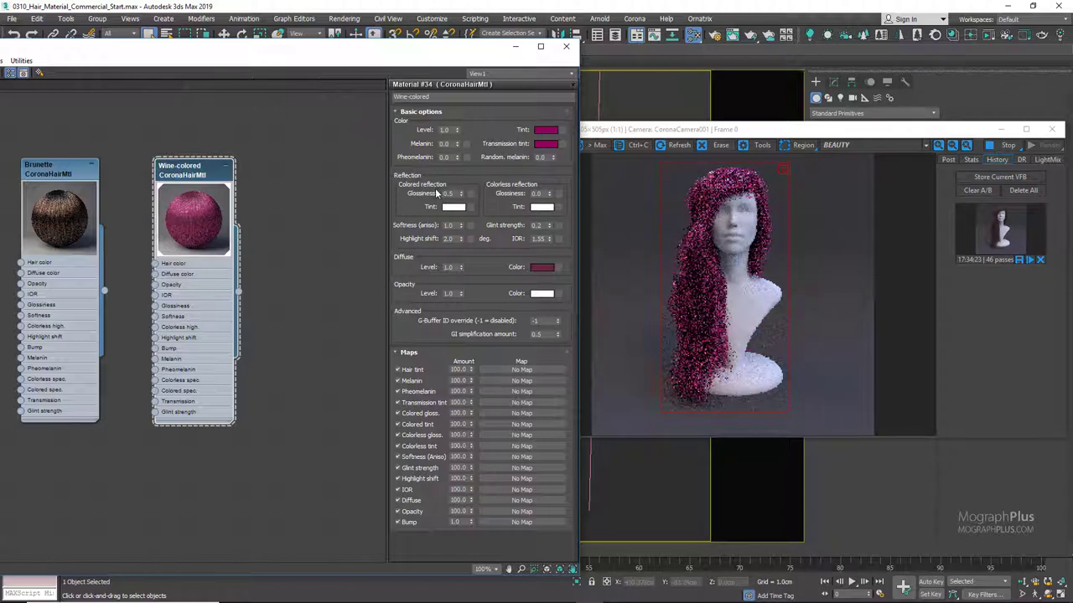
- Try melanin values of 1, 0.5 and 0 on the Wine-colored material
{"action": "left_click", "coordinate": [436, 146]}
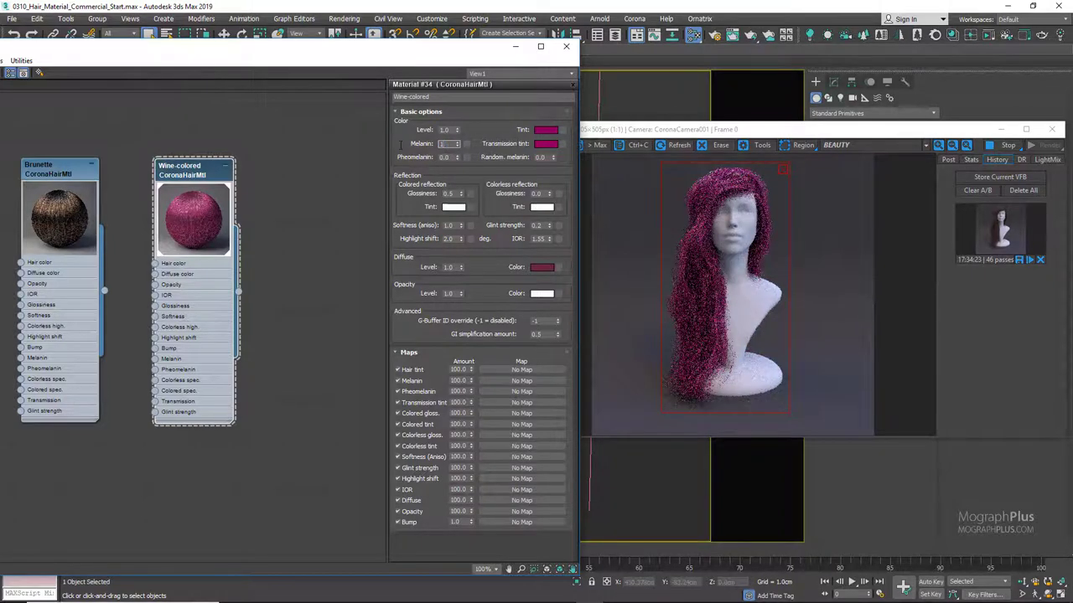
{"action": "type", "text": "1"}
{"action": "key", "text": "Return"}
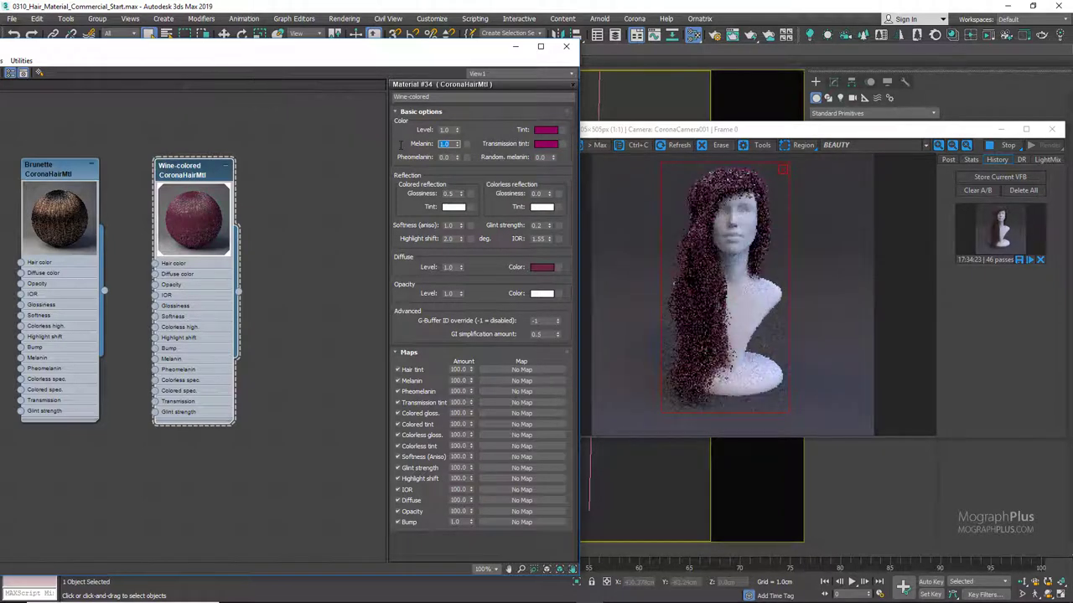
{"action": "type", "text": "0.5"}
{"action": "key", "text": "Return"}
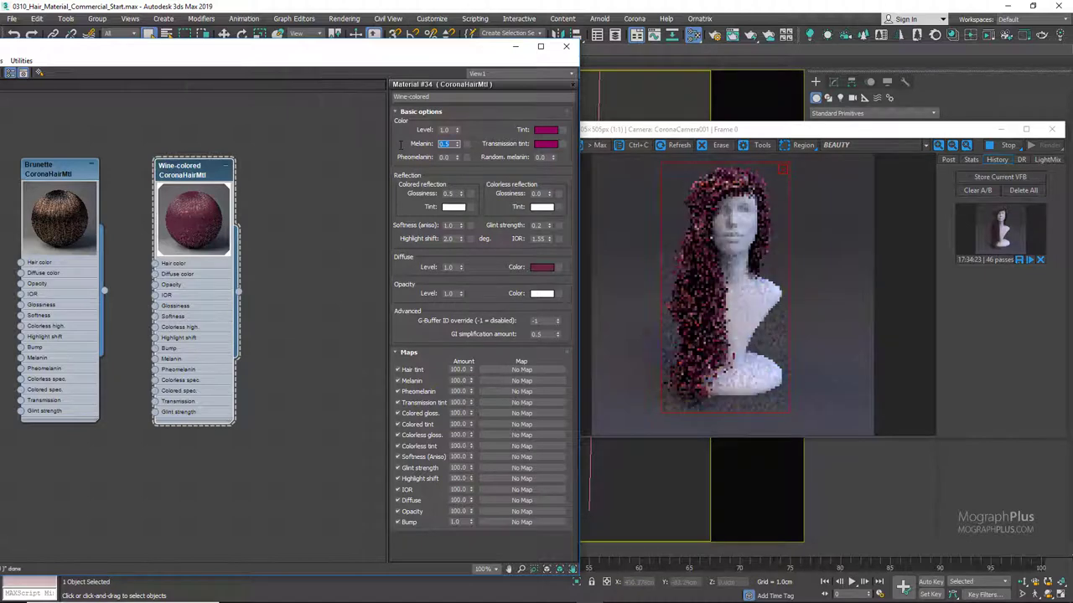
{"action": "type", "text": "0"}
{"action": "key", "text": "Return"}
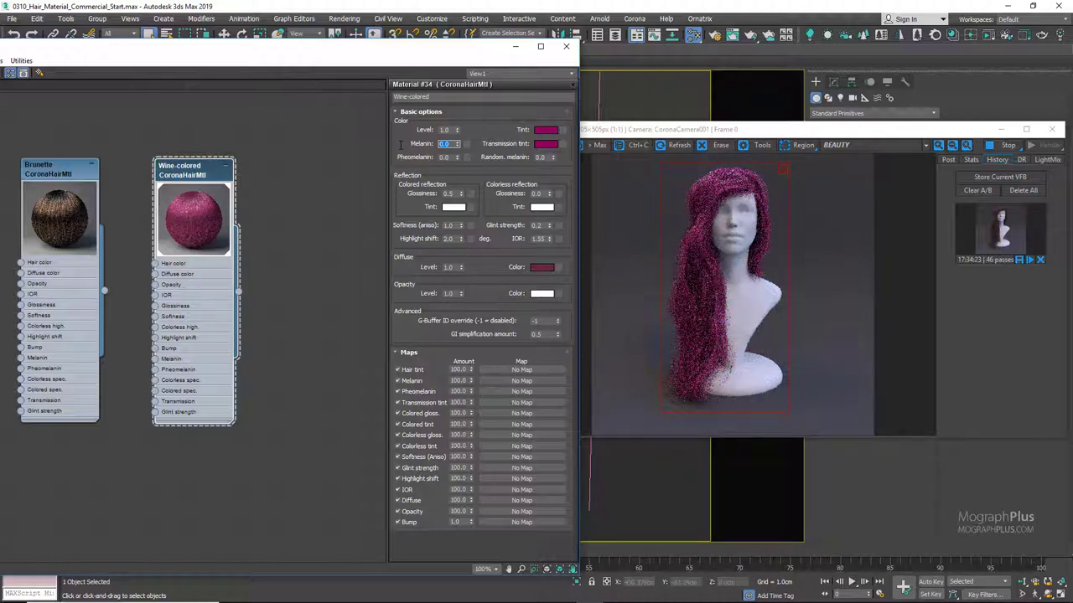
- Set the Wine-colored material's melanin to 0.9 and its random melanin to 1.0
{"action": "key", "text": "BackSpace"}
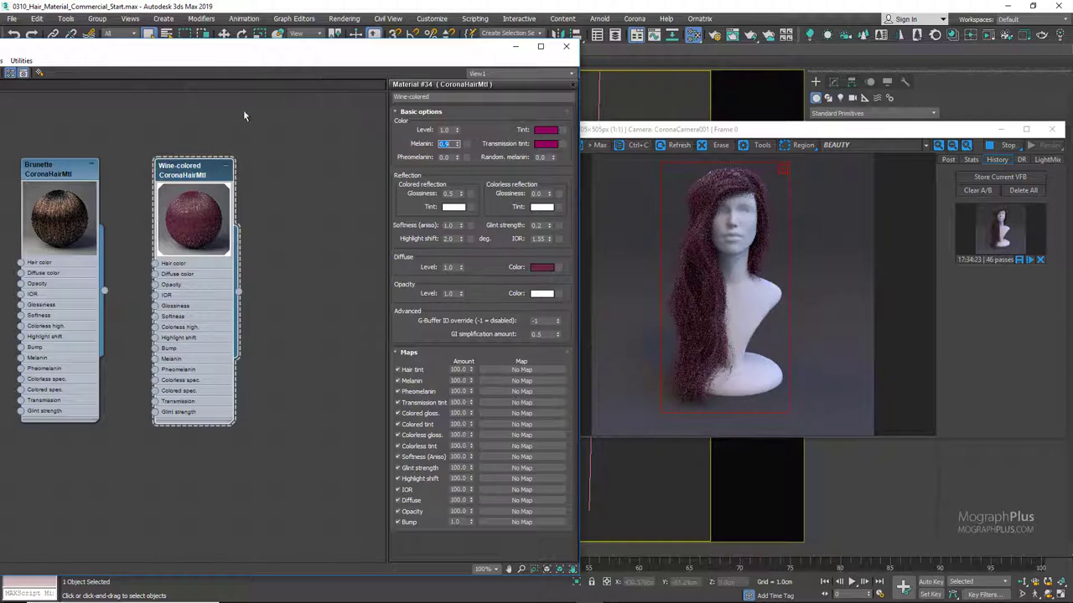
{"action": "left_click_drag", "start_coordinate": [552, 159], "coordinate": [554, 119]}
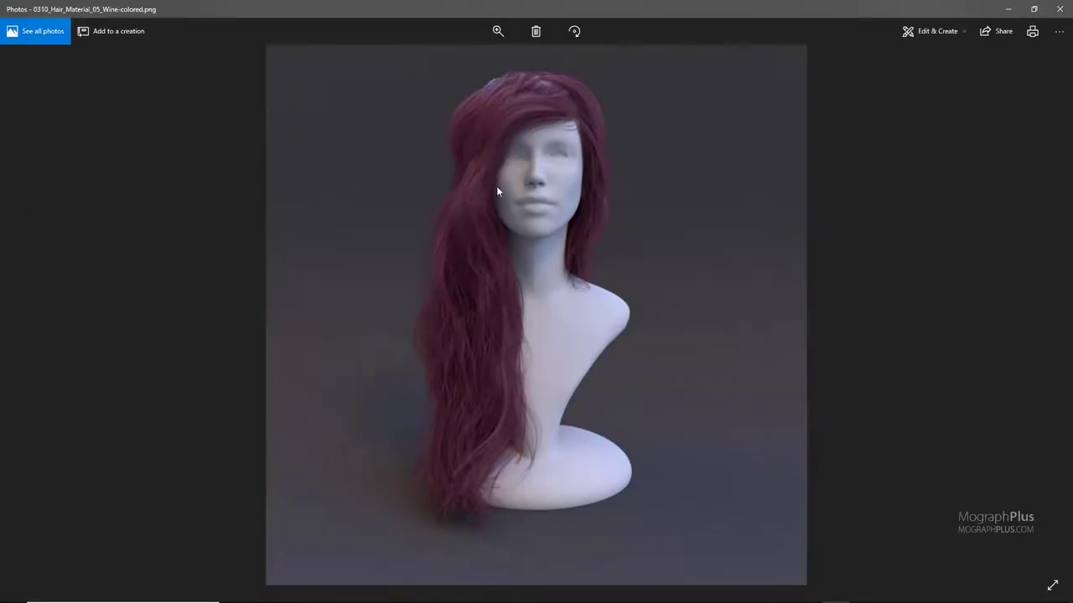
- Examine the hair up close in the finished Wine-colored render, then close the image
{"action": "scroll", "coordinate": [493, 201], "scroll_direction": "up", "scroll_amount": 3}
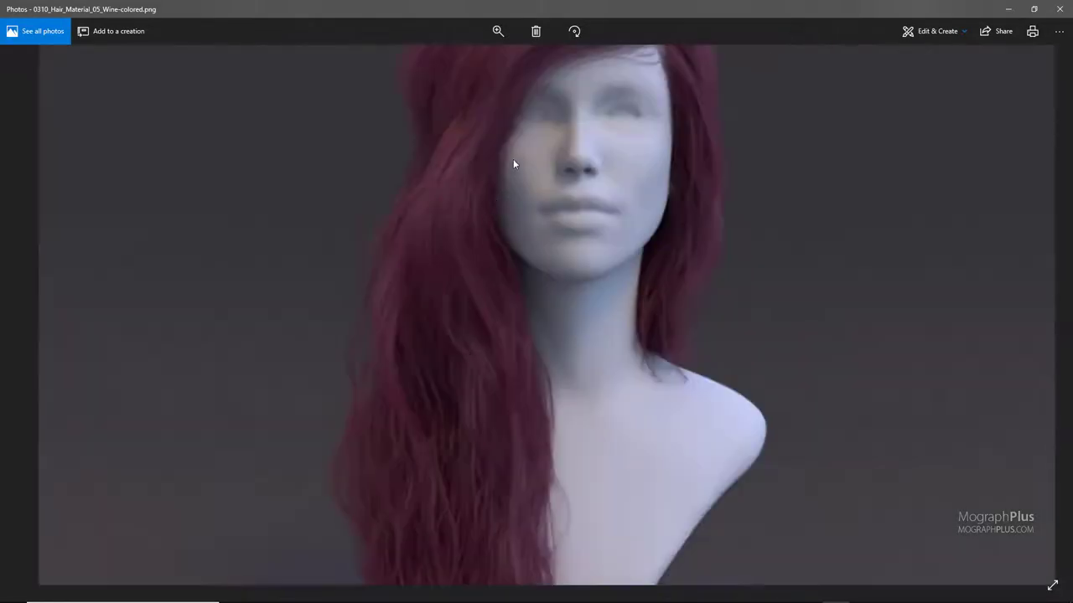
{"action": "left_click_drag", "start_coordinate": [456, 299], "coordinate": [483, 153]}
{"action": "scroll", "coordinate": [467, 396], "scroll_direction": "down", "scroll_amount": 4}
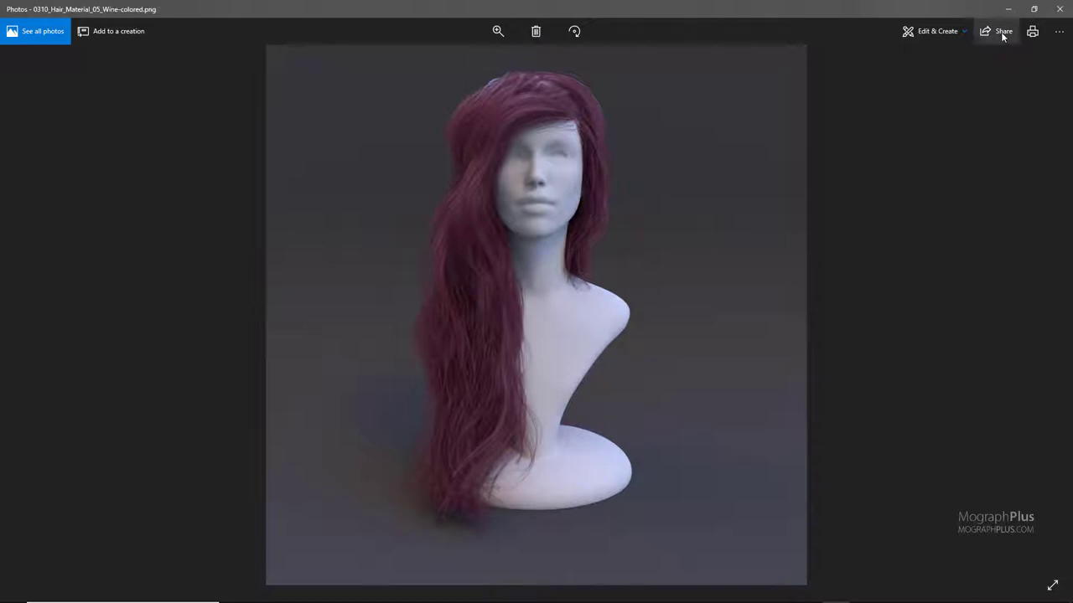
{"action": "left_click", "coordinate": [1058, 10]}
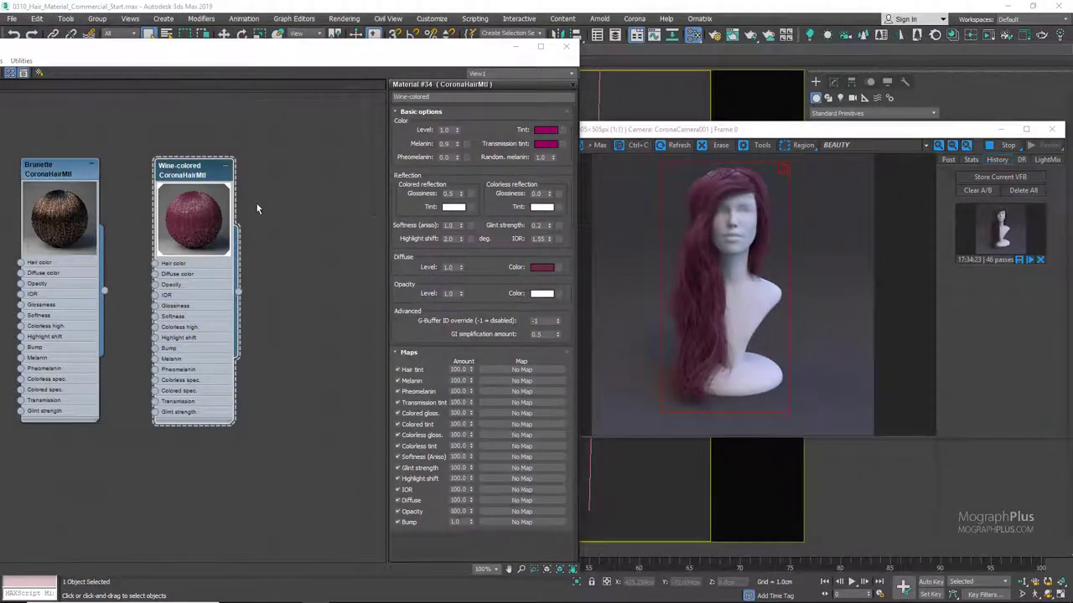
- Duplicate the Wine-colored material node beside the original and assign the copy to the selected hair
{"action": "middle_click_drag", "start_coordinate": [250, 195], "coordinate": [184, 189]}
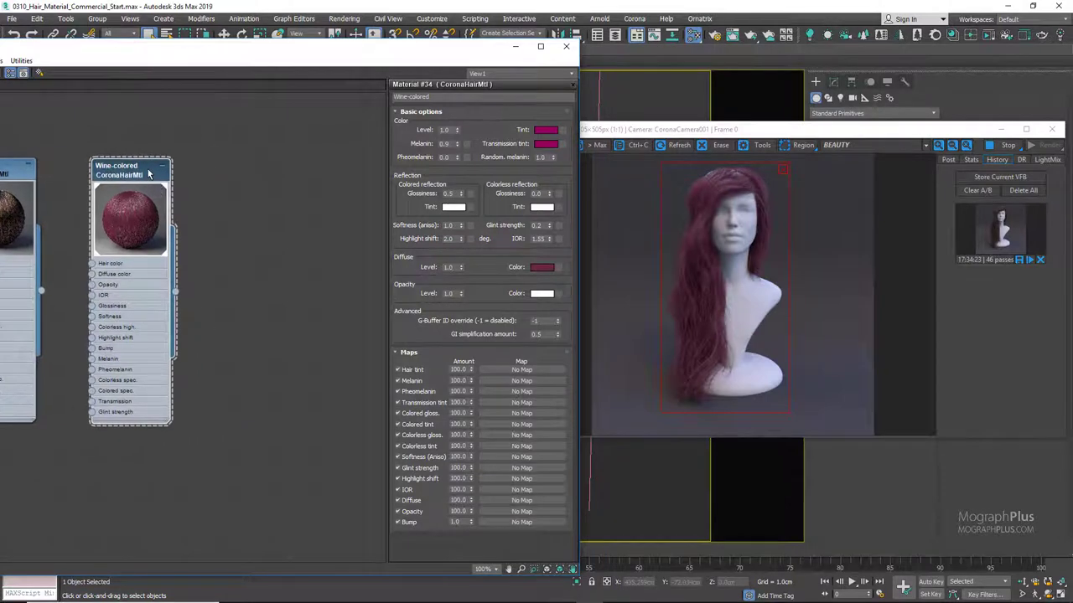
{"action": "left_click_drag", "start_coordinate": [167, 173], "coordinate": [270, 174], "text": "shift"}
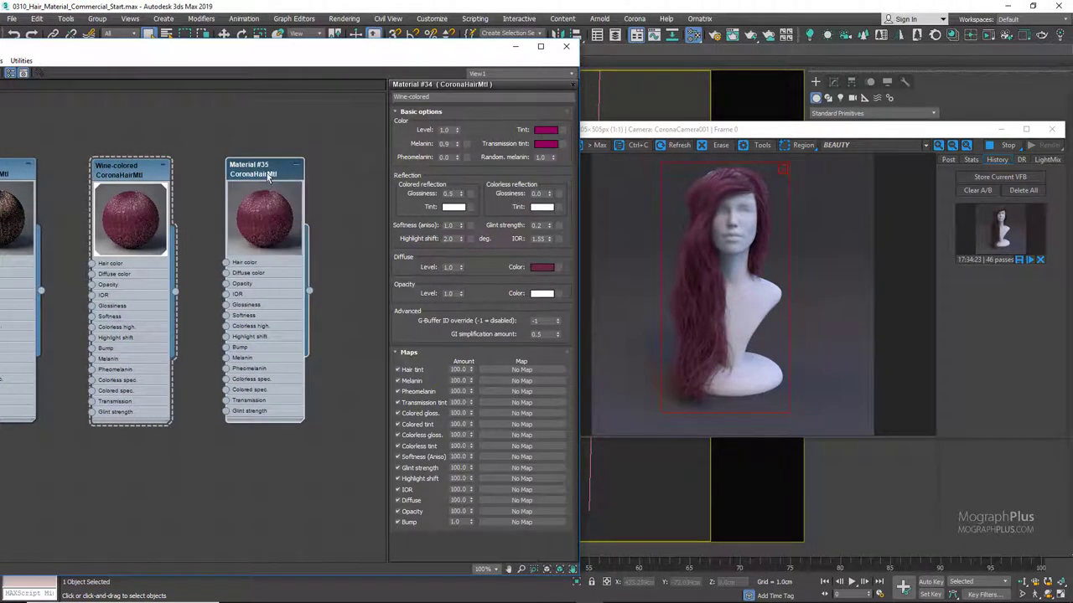
{"action": "right_click", "coordinate": [274, 170]}
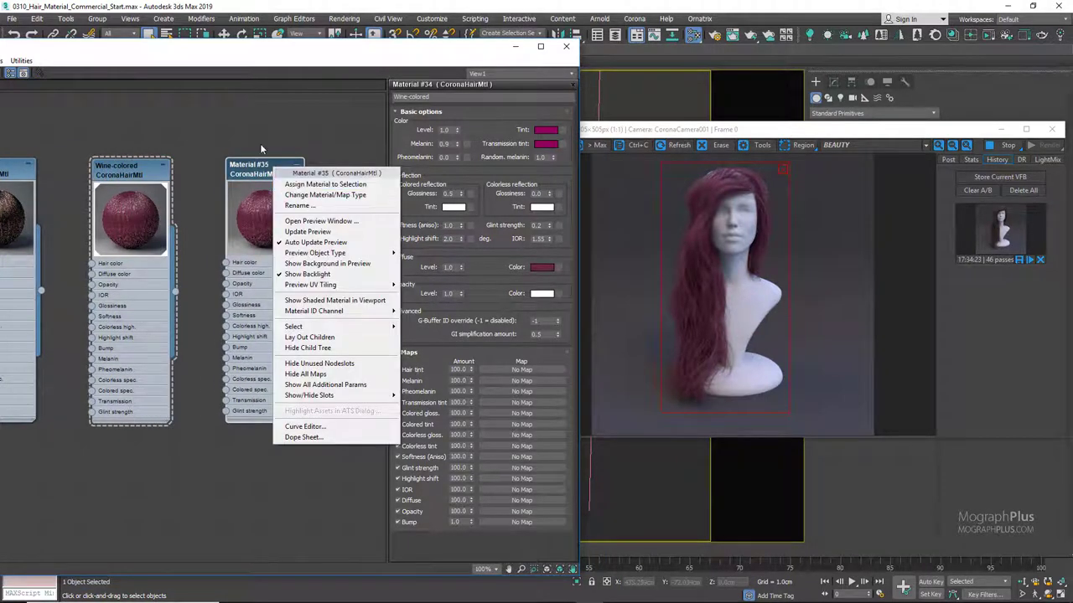
{"action": "left_click", "coordinate": [288, 185]}
{"action": "double_click", "coordinate": [264, 172]}
{"action": "right_click", "coordinate": [264, 172]}
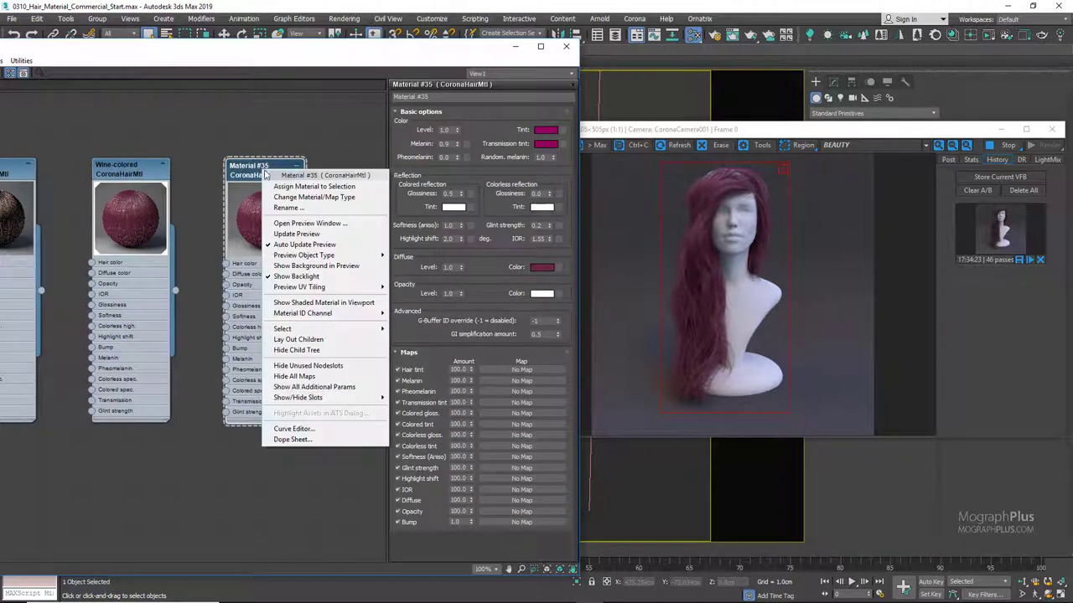
{"action": "left_click", "coordinate": [293, 185]}
- Rename the duplicated hair material as Red-Orange
{"action": "left_click_drag", "start_coordinate": [456, 99], "coordinate": [375, 101]}
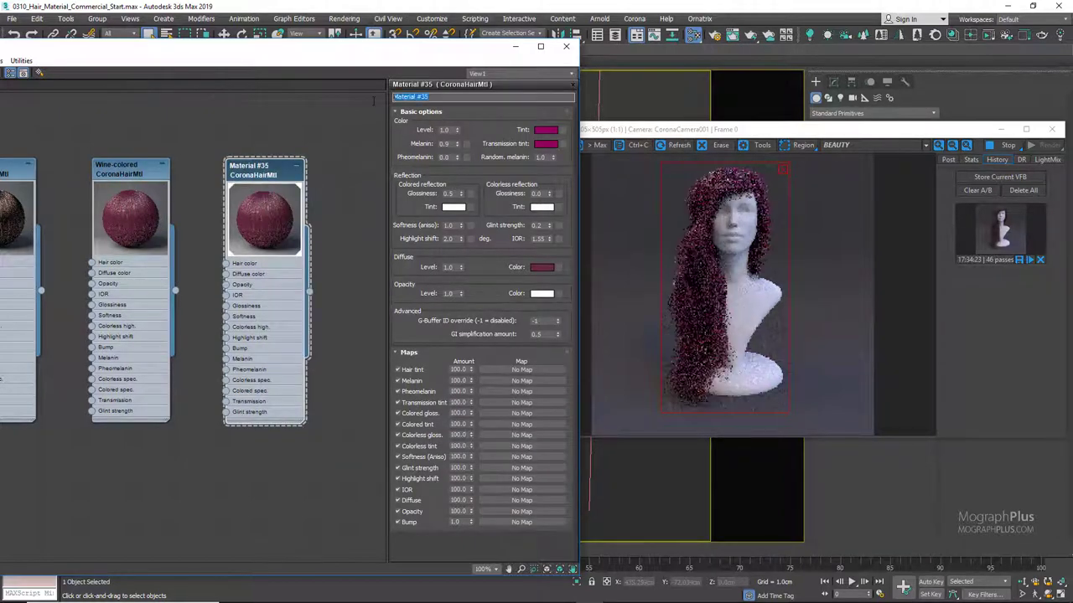
{"action": "type", "text": "Red"}
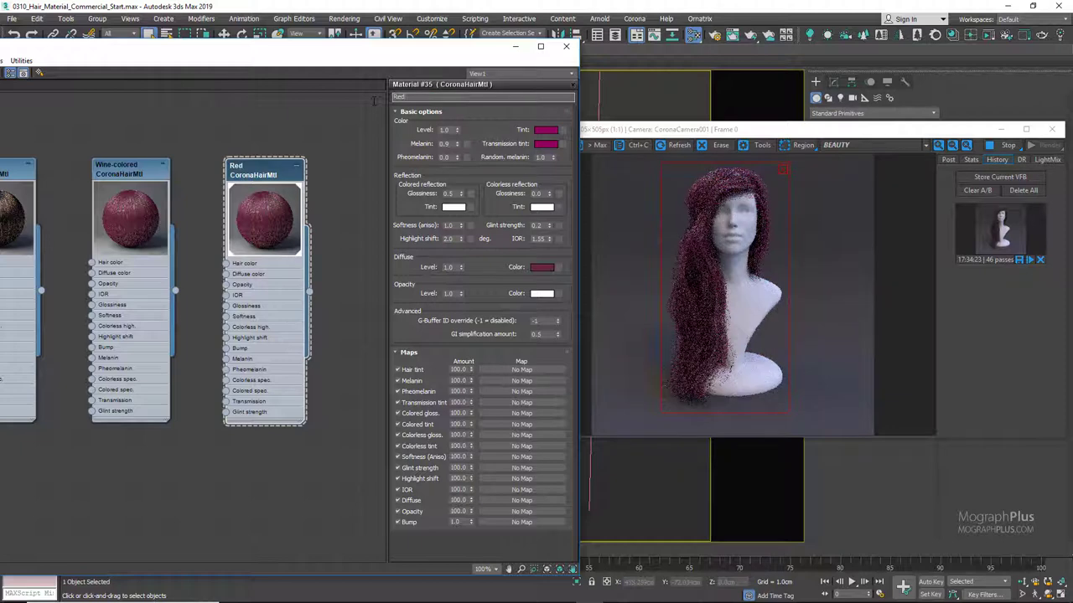
{"action": "type", "text": "-Orange"}
{"action": "key", "text": "Return"}
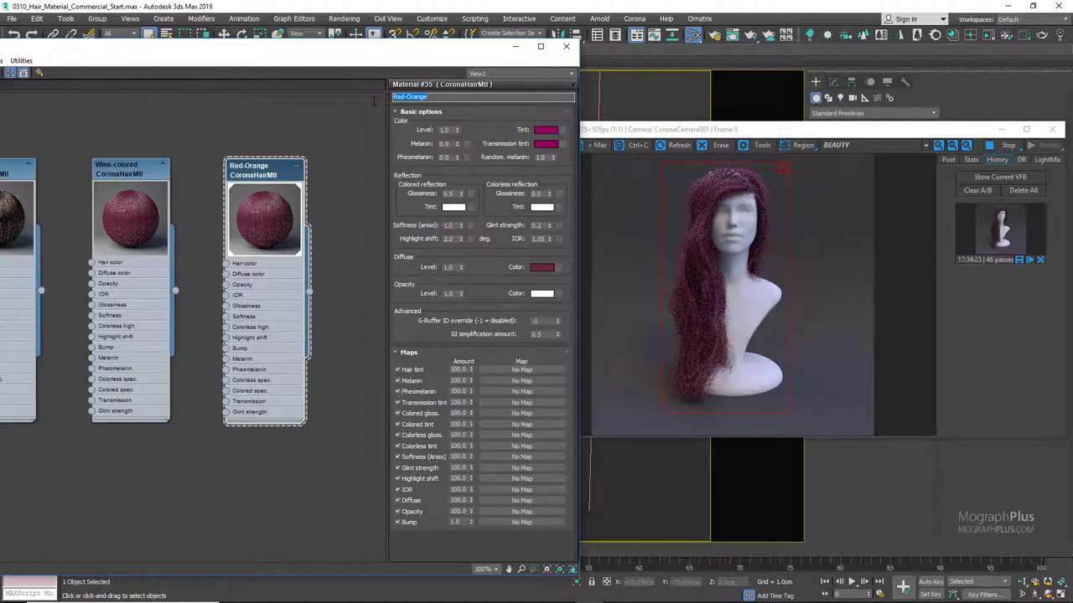
- Set the Red-Orange material's diffuse color to red 110, green 6 and blue 0, with a diffuse level of 0.4
{"action": "left_click", "coordinate": [536, 267]}
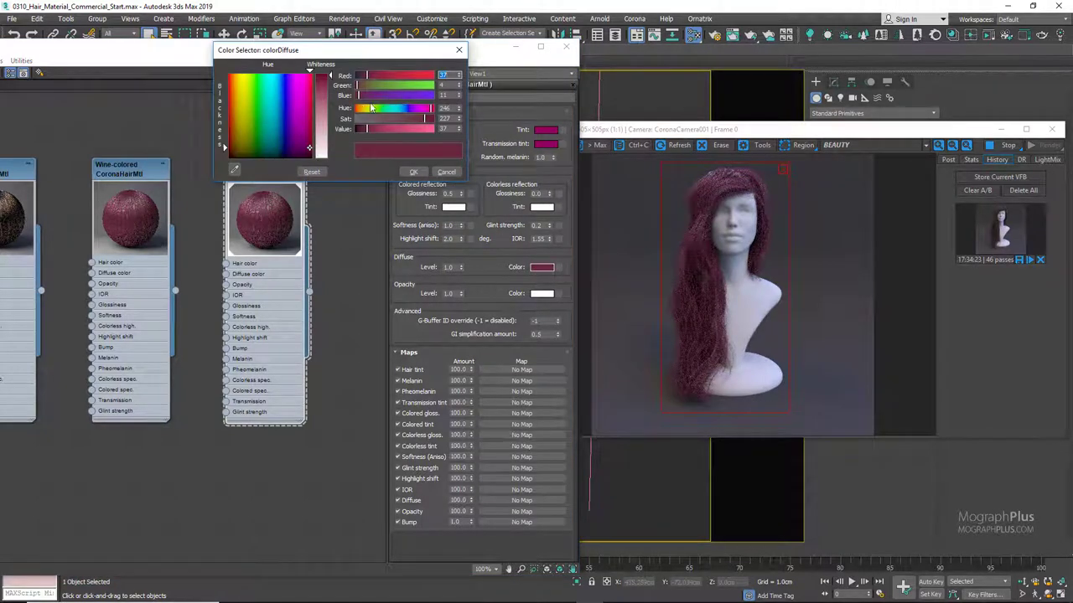
{"action": "left_click_drag", "start_coordinate": [366, 129], "coordinate": [434, 118]}
{"action": "left_click_drag", "start_coordinate": [366, 108], "coordinate": [373, 109]}
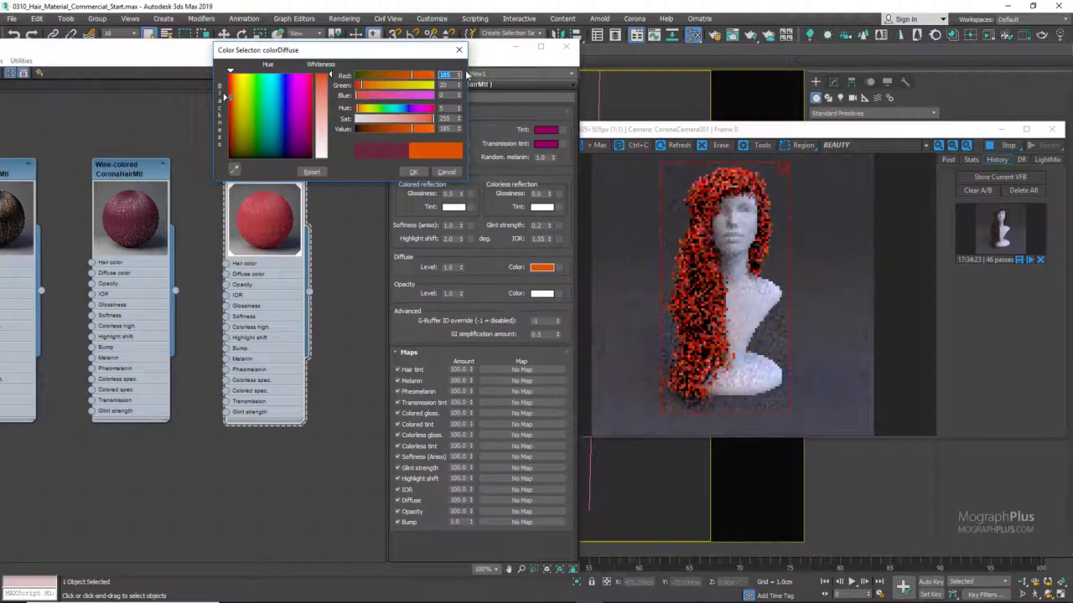
{"action": "left_click_drag", "start_coordinate": [224, 98], "coordinate": [224, 122]}
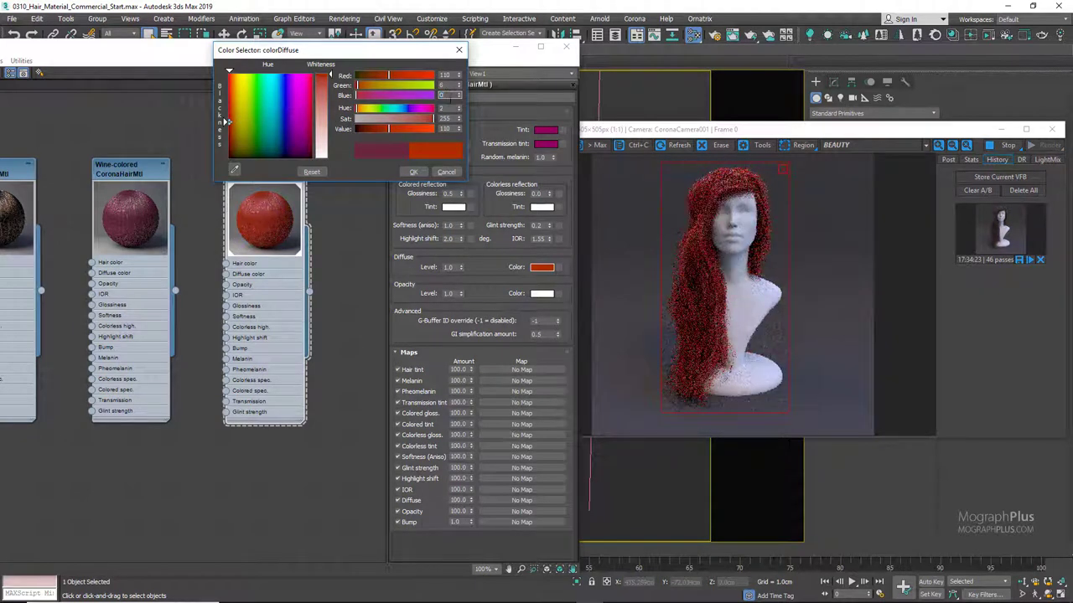
{"action": "left_click", "coordinate": [414, 170]}
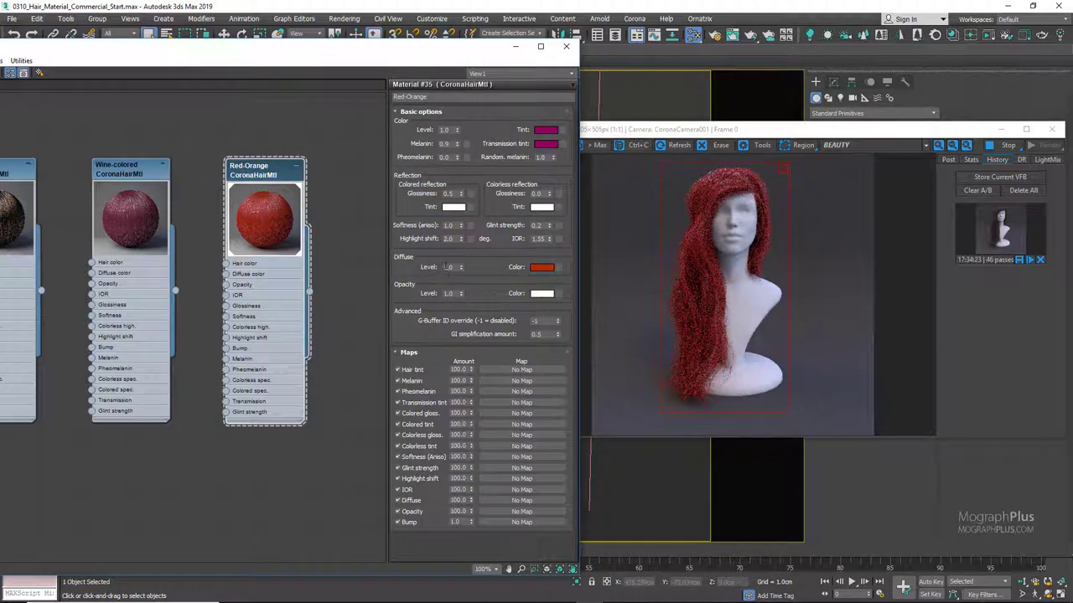
{"action": "double_click", "coordinate": [449, 267]}
{"action": "type", "text": "0.4"}
{"action": "key", "text": "Return"}
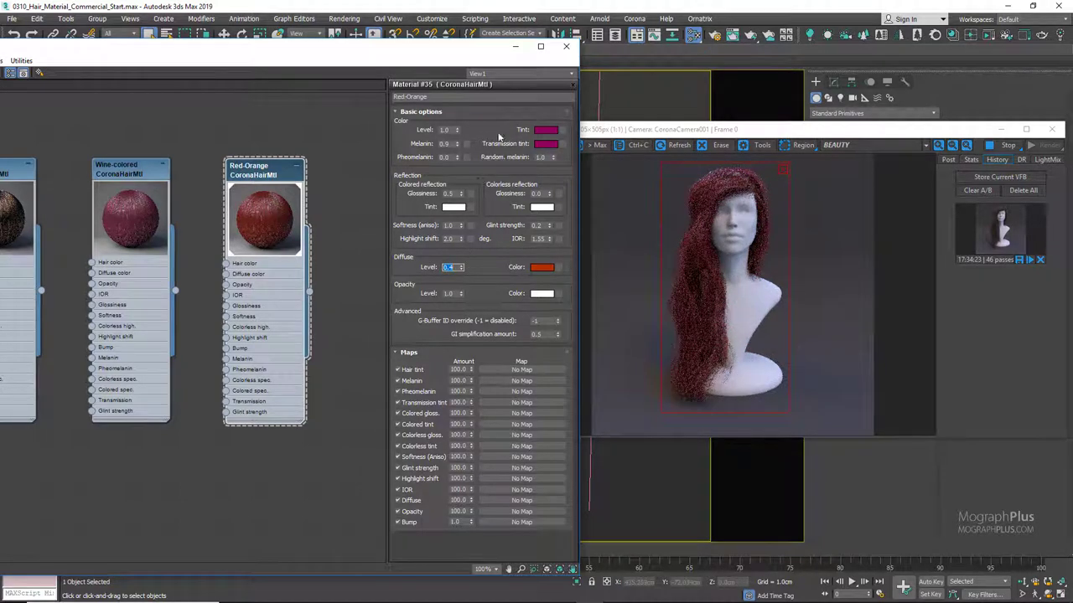
- Set the Red-Orange hair tint to red 89, green 10 and blue 11, and copy it to the transmission tint
{"action": "left_click", "coordinate": [545, 130]}
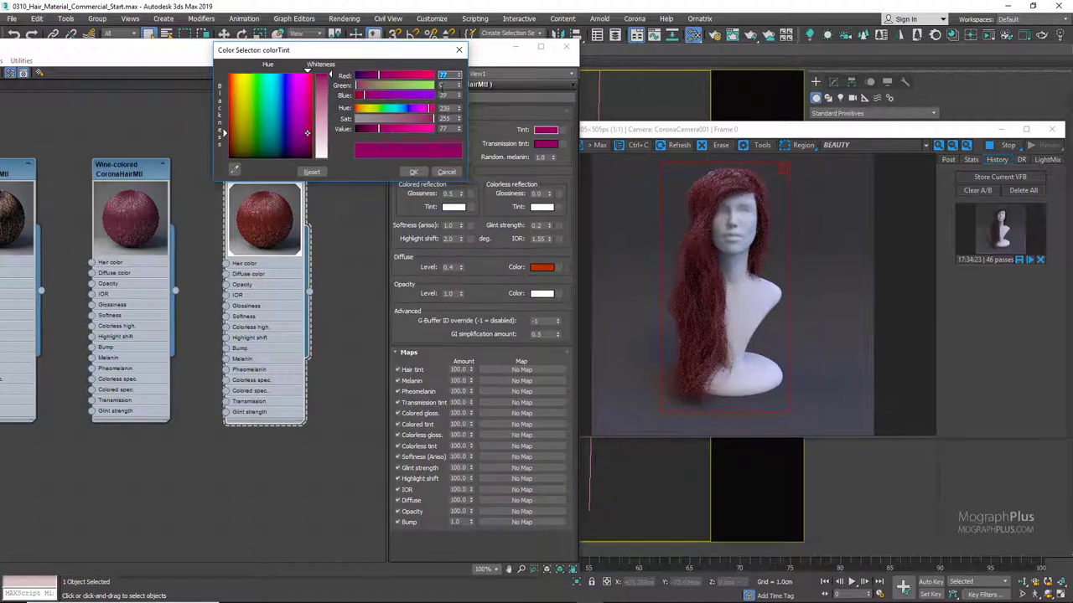
{"action": "left_click", "coordinate": [307, 129]}
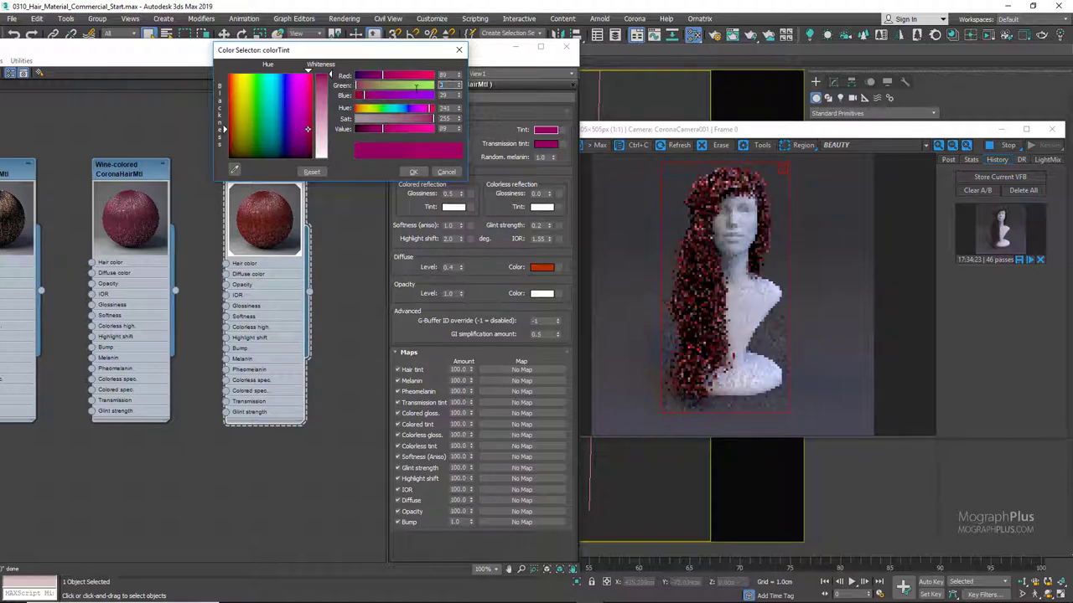
{"action": "left_click_drag", "start_coordinate": [307, 129], "coordinate": [311, 131]}
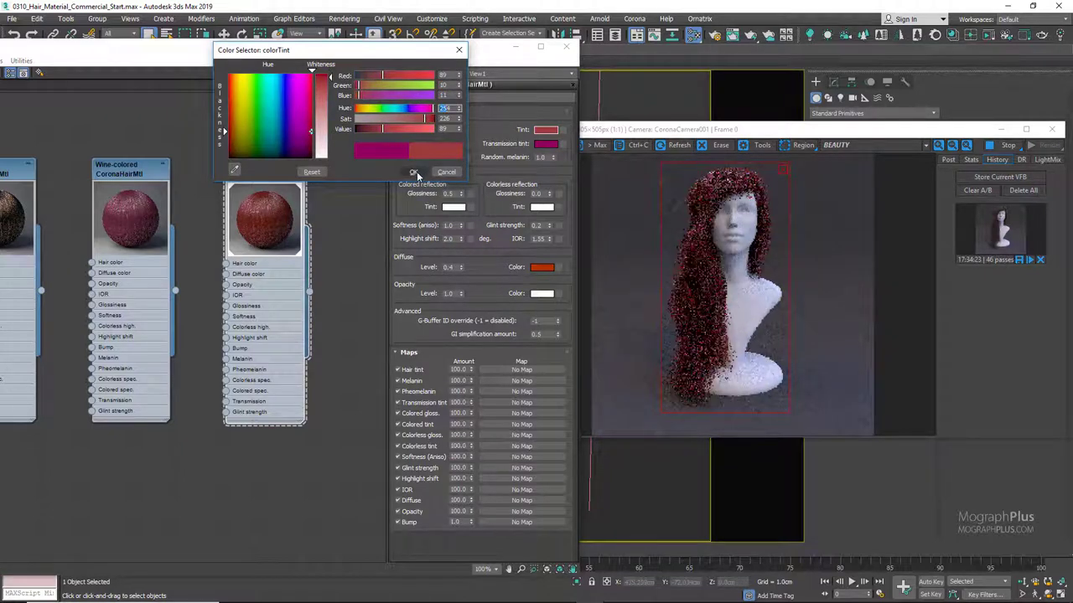
{"action": "left_click", "coordinate": [416, 173]}
{"action": "left_click_drag", "start_coordinate": [546, 130], "coordinate": [545, 143]}
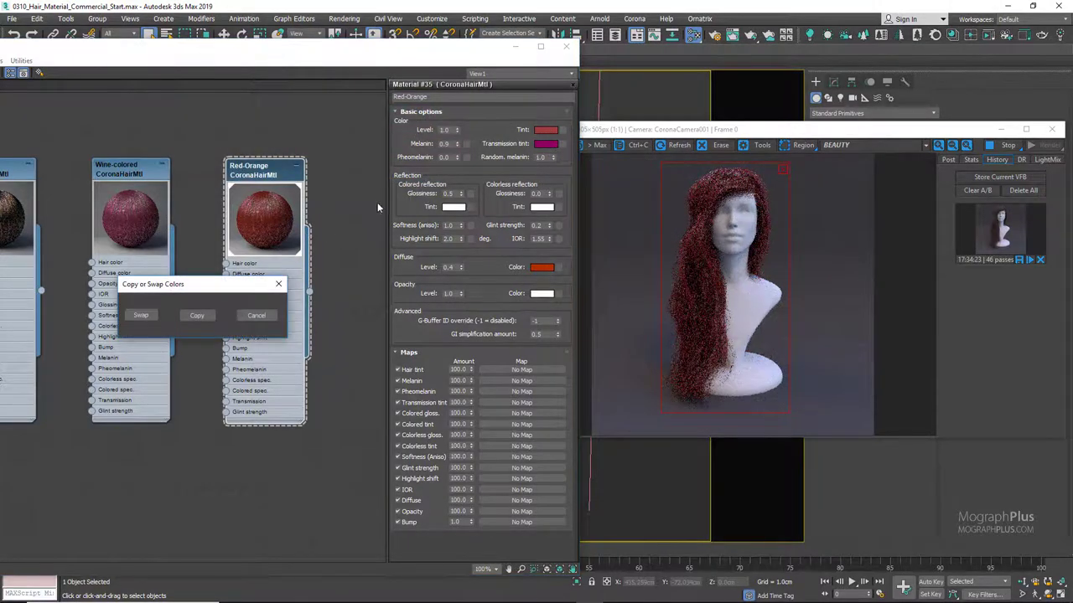
{"action": "left_click", "coordinate": [197, 315]}
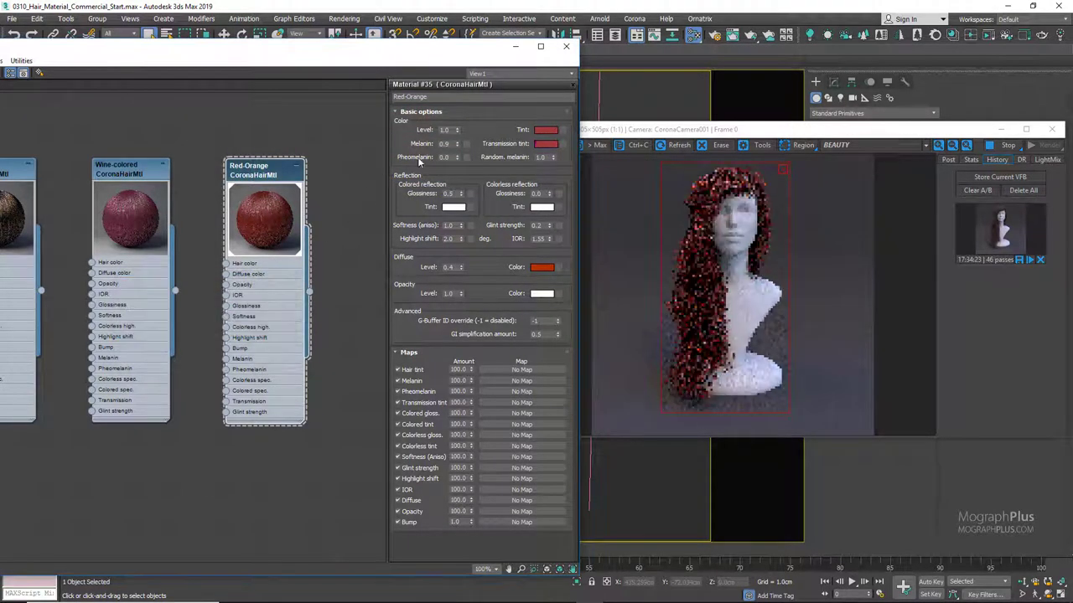
- Set the Red-Orange material's melanin to 0, pheomelanin to 1 and random melanin to 1
{"action": "right_click", "coordinate": [458, 143]}
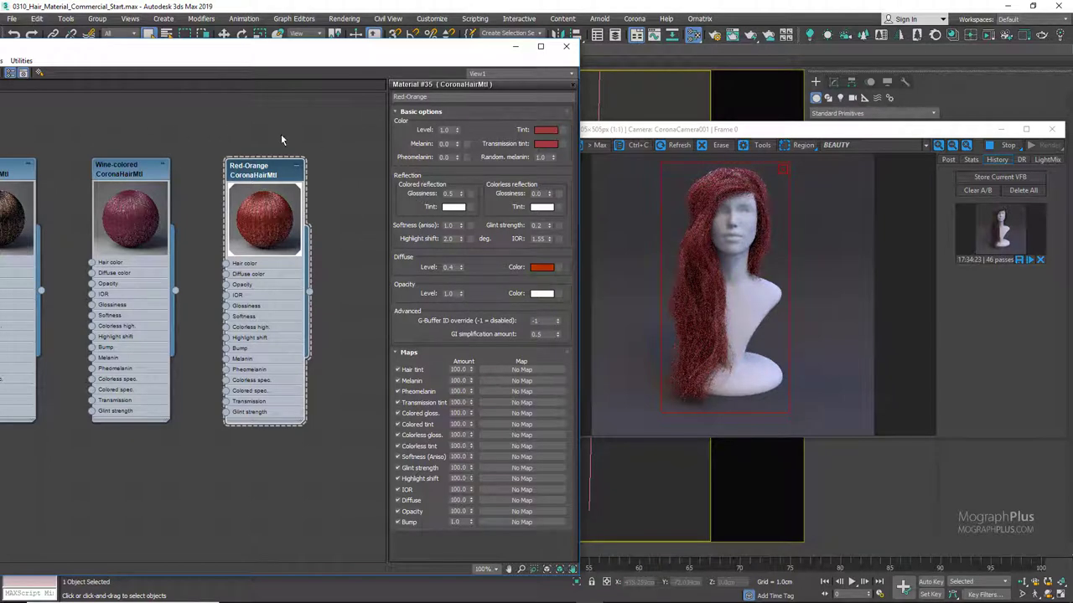
{"action": "double_click", "coordinate": [445, 157]}
{"action": "type", "text": "1"}
{"action": "key", "text": "Tab"}
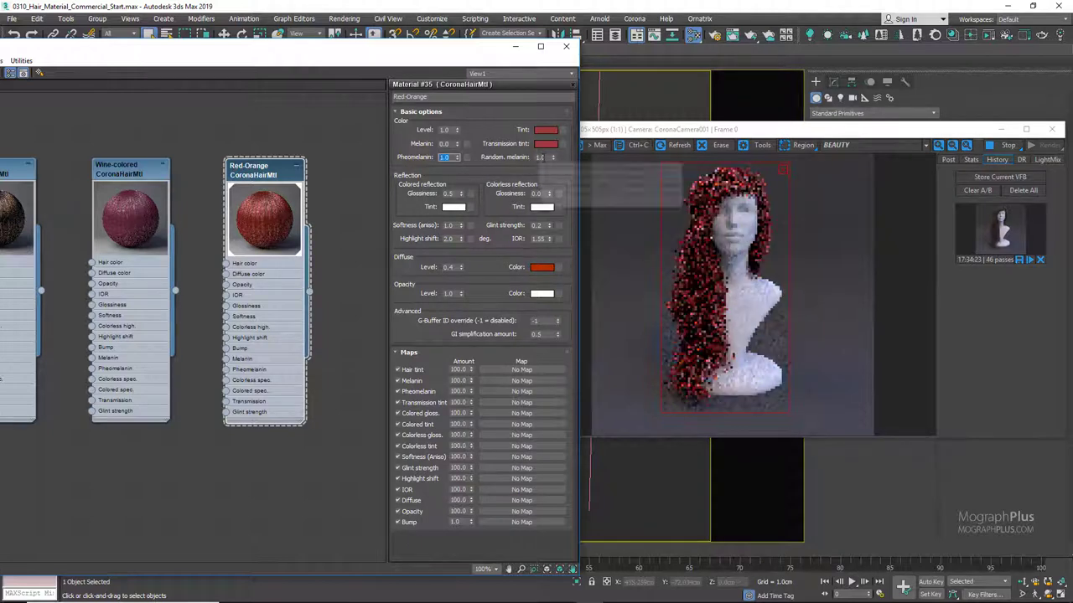
{"action": "type", "text": "1"}
{"action": "key", "text": "Return"}
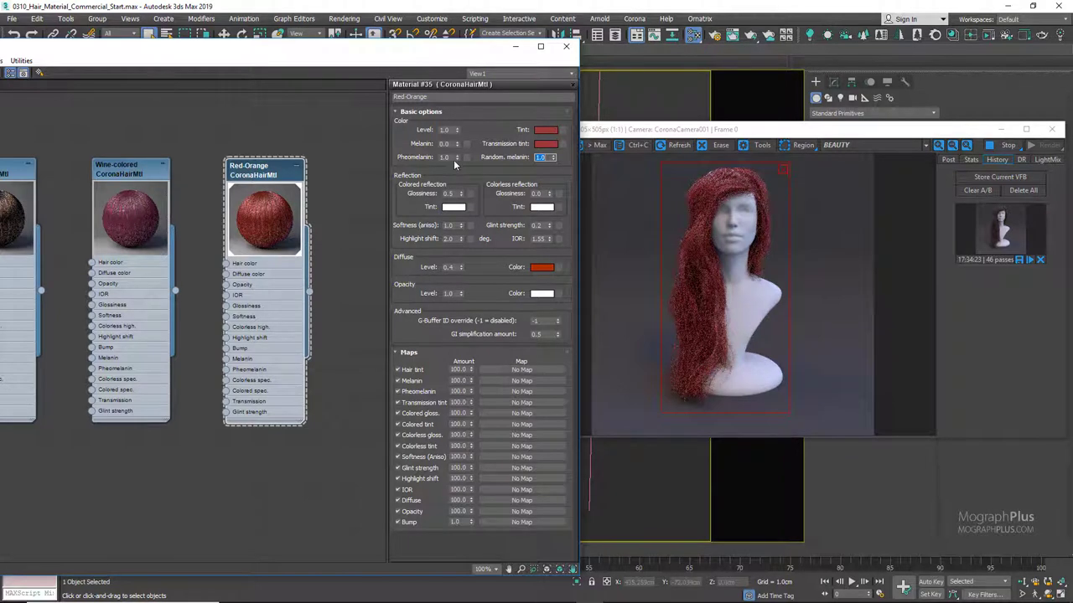
- Set the Red-Orange material's colored reflection glossiness to 0.8
{"action": "key", "text": "Tab"}
{"action": "type", "text": "0.8"}
{"action": "key", "text": "Return"}
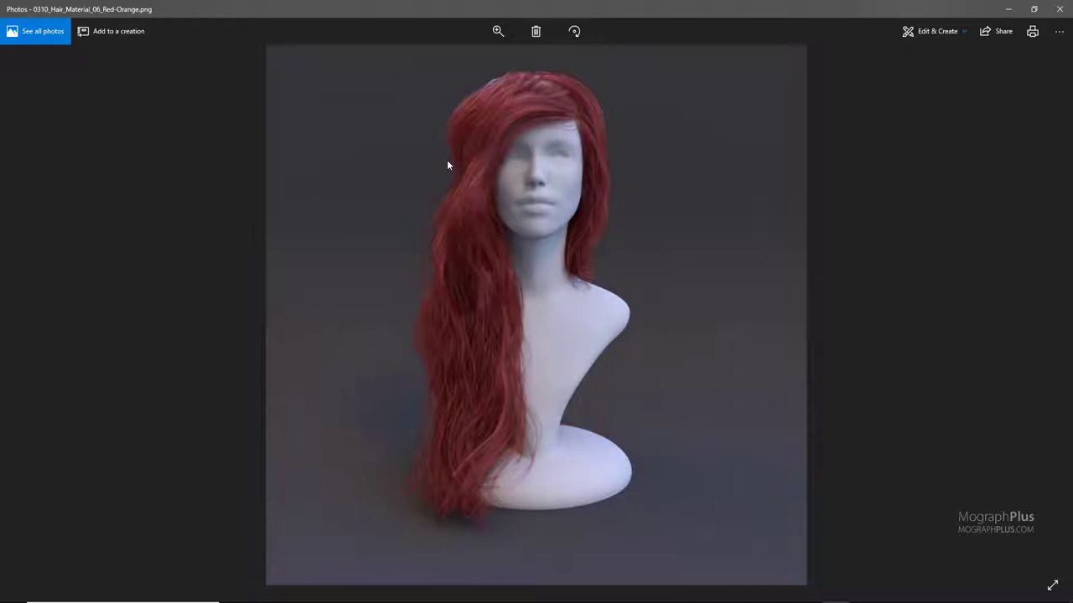
- Inspect the finished Red-Orange render at close range and close the image
{"action": "scroll", "coordinate": [447, 165], "scroll_direction": "up", "scroll_amount": 5}
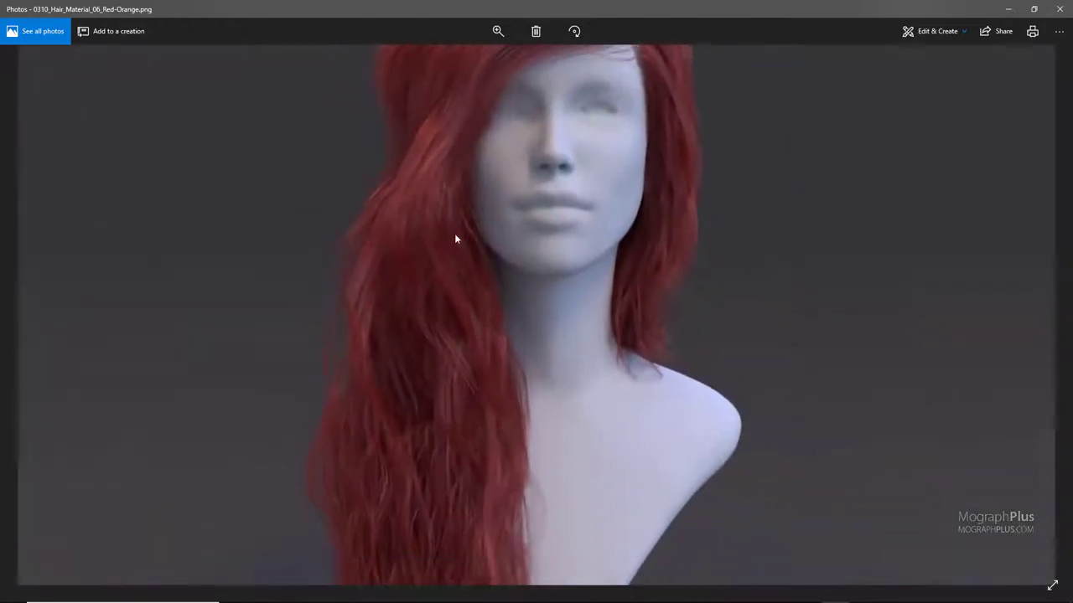
{"action": "left_click_drag", "start_coordinate": [455, 239], "coordinate": [462, 139]}
{"action": "scroll", "coordinate": [450, 239], "scroll_direction": "down", "scroll_amount": 5}
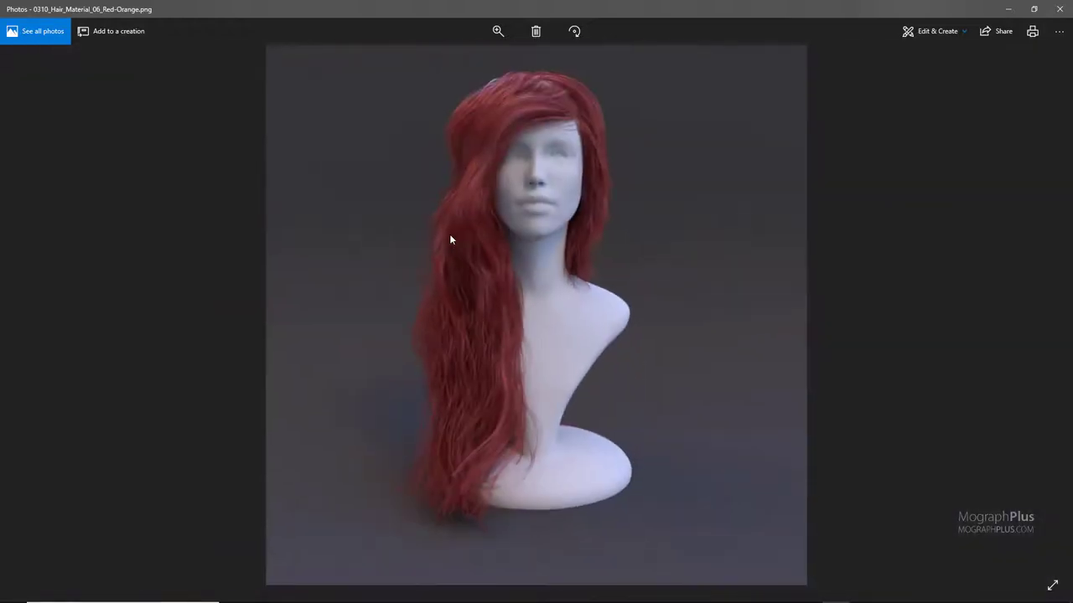
{"action": "left_click", "coordinate": [1059, 9]}
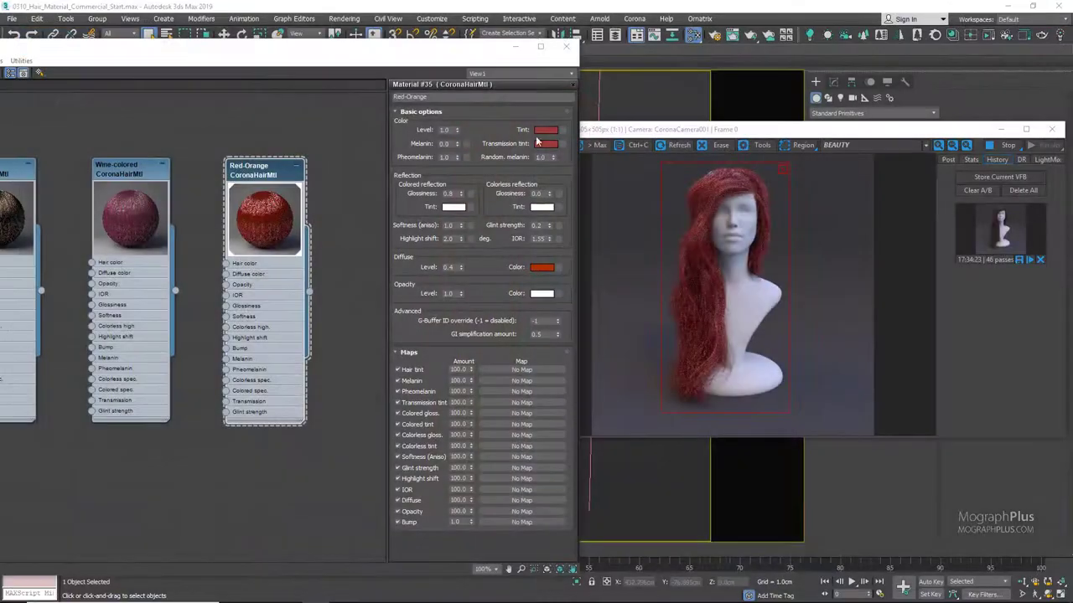
- Add a new CoronaHairMtl material in the empty space beside the Red-Orange node
{"action": "middle_click_drag", "start_coordinate": [285, 132], "coordinate": [109, 132]}
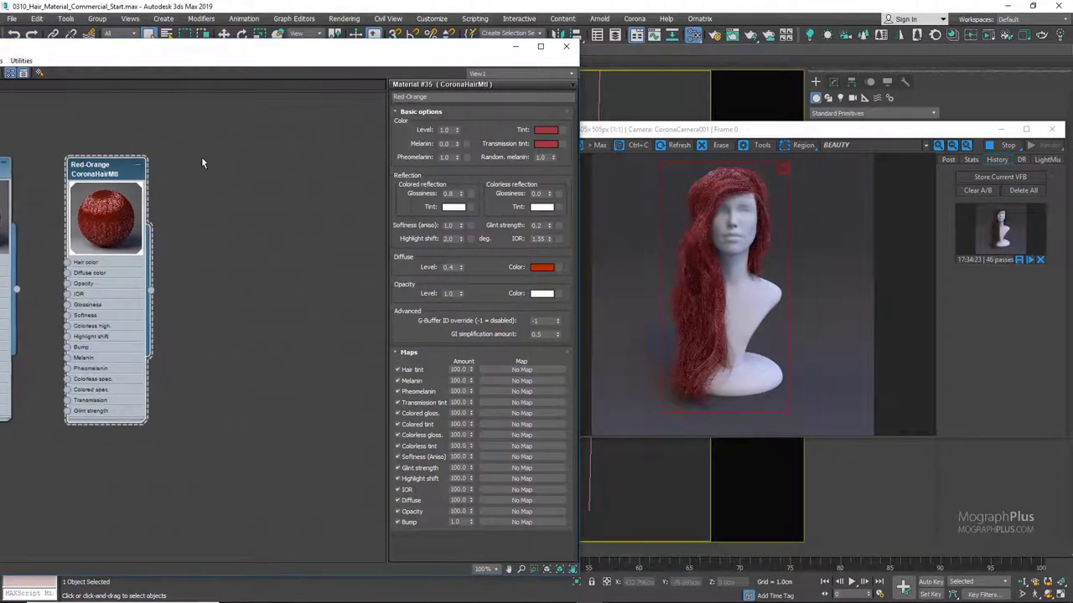
{"action": "right_click", "coordinate": [202, 157]}
{"action": "mouse_move", "coordinate": [271, 174]}
{"action": "mouse_move", "coordinate": [336, 189]}
{"action": "left_click", "coordinate": [423, 198]}
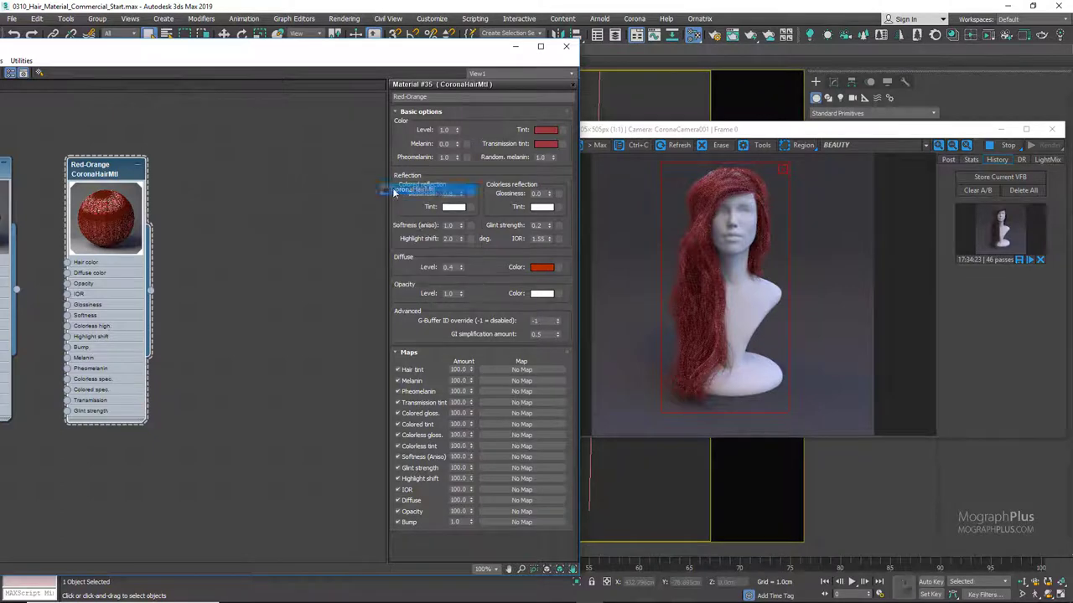
- Align the new hair material node beside Red-Orange with an enlarged preview and assign it to the selected hair
{"action": "double_click", "coordinate": [171, 157]}
{"action": "left_click_drag", "start_coordinate": [207, 164], "coordinate": [240, 174]}
{"action": "right_click", "coordinate": [240, 174]}
{"action": "left_click", "coordinate": [235, 173]}
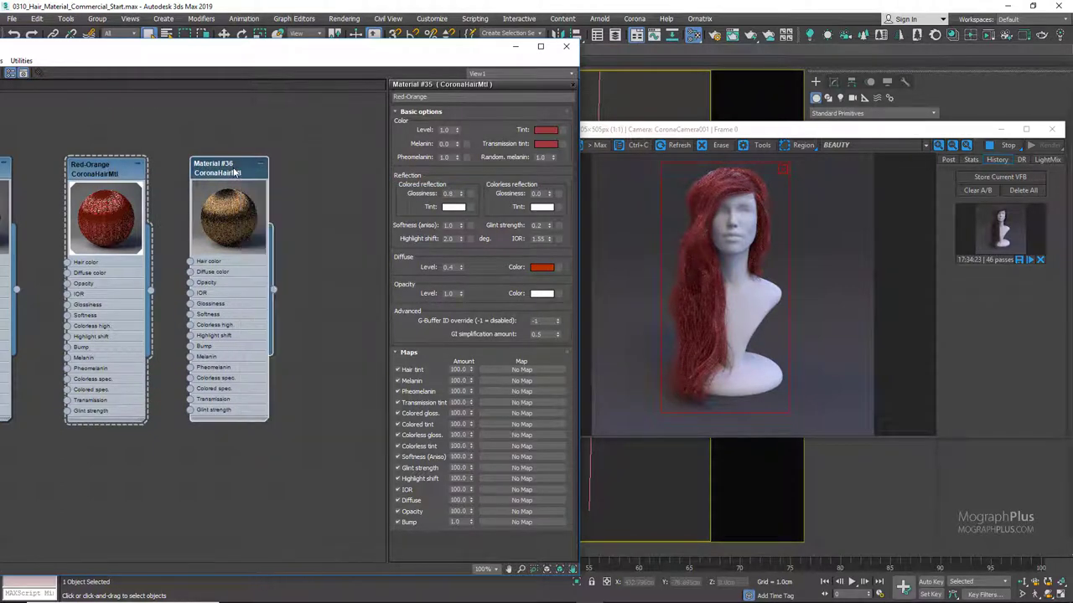
{"action": "double_click", "coordinate": [235, 173]}
{"action": "right_click", "coordinate": [235, 173]}
{"action": "left_click", "coordinate": [285, 194]}
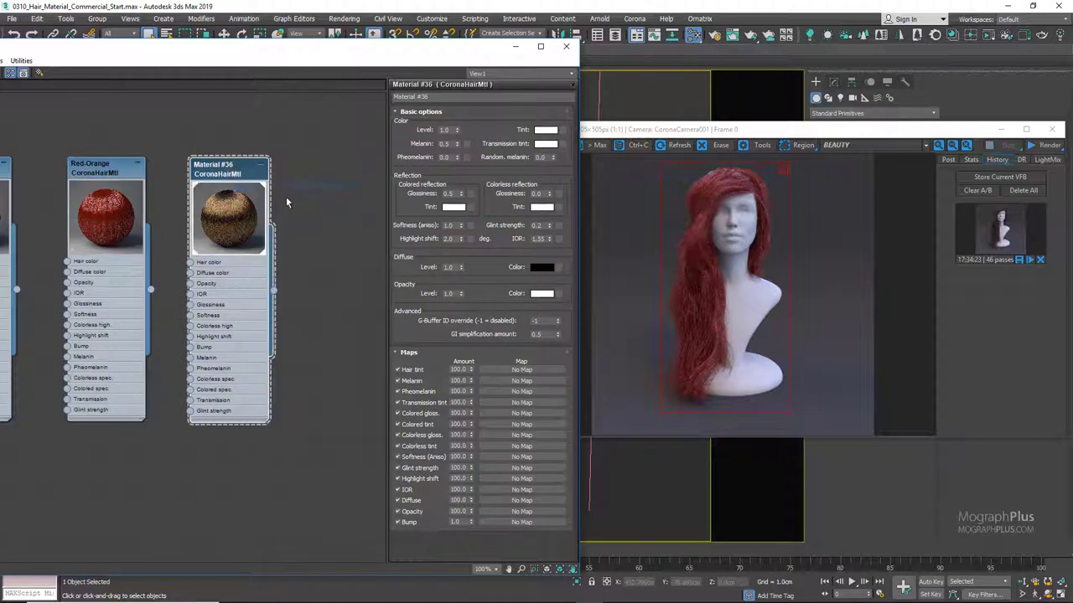
- Rename the new hair material as Green
{"action": "double_click", "coordinate": [419, 96]}
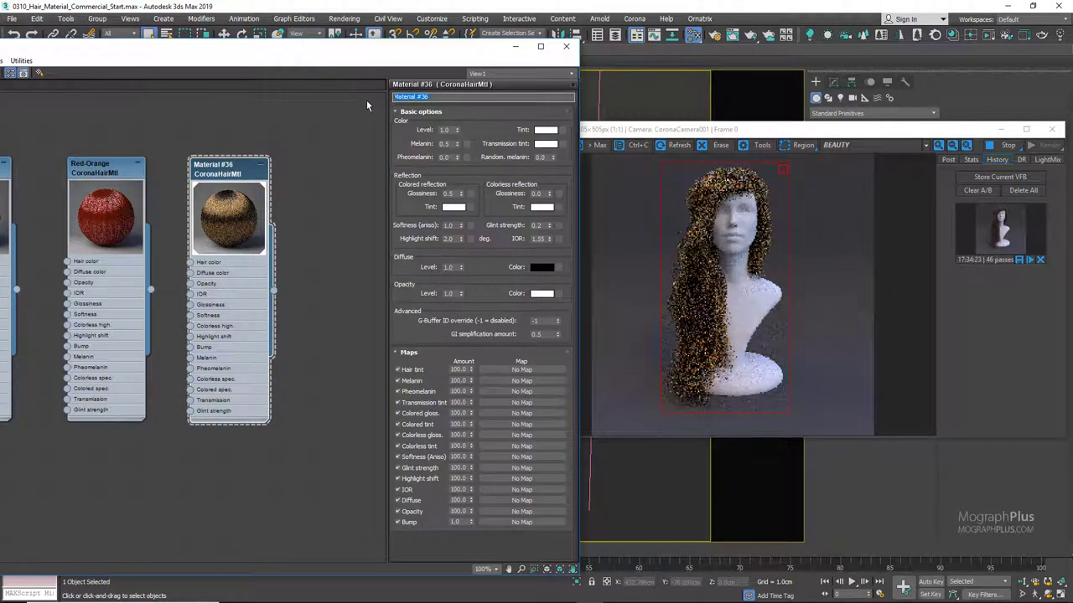
{"action": "type", "text": "Green"}
{"action": "key", "text": "Return"}
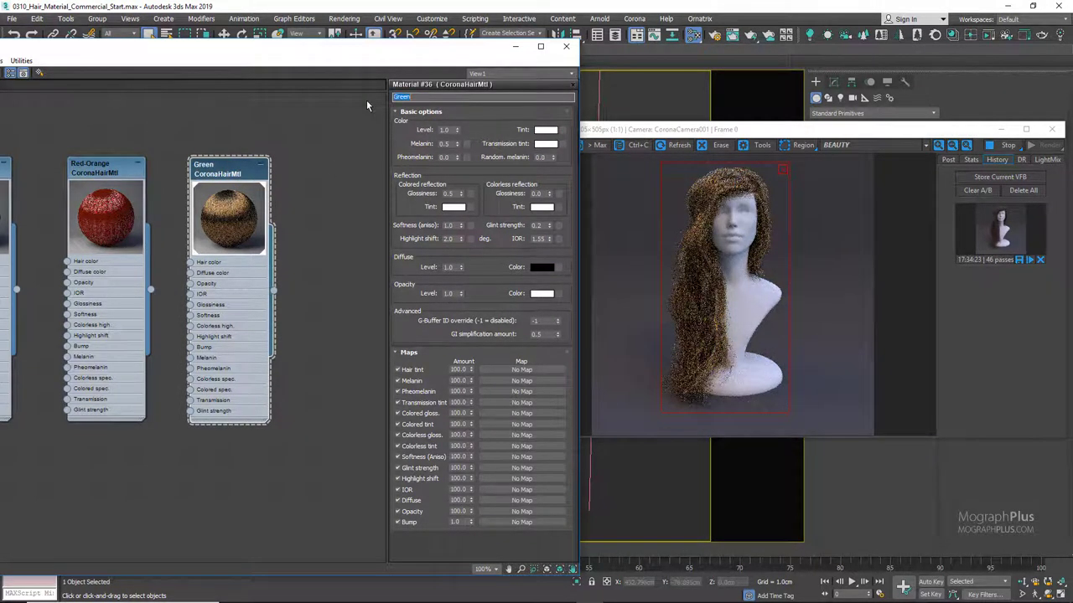
- Set the Green material's diffuse color to RGB 85, 110, 32 and its diffuse level to 0.5
{"action": "left_click", "coordinate": [542, 267]}
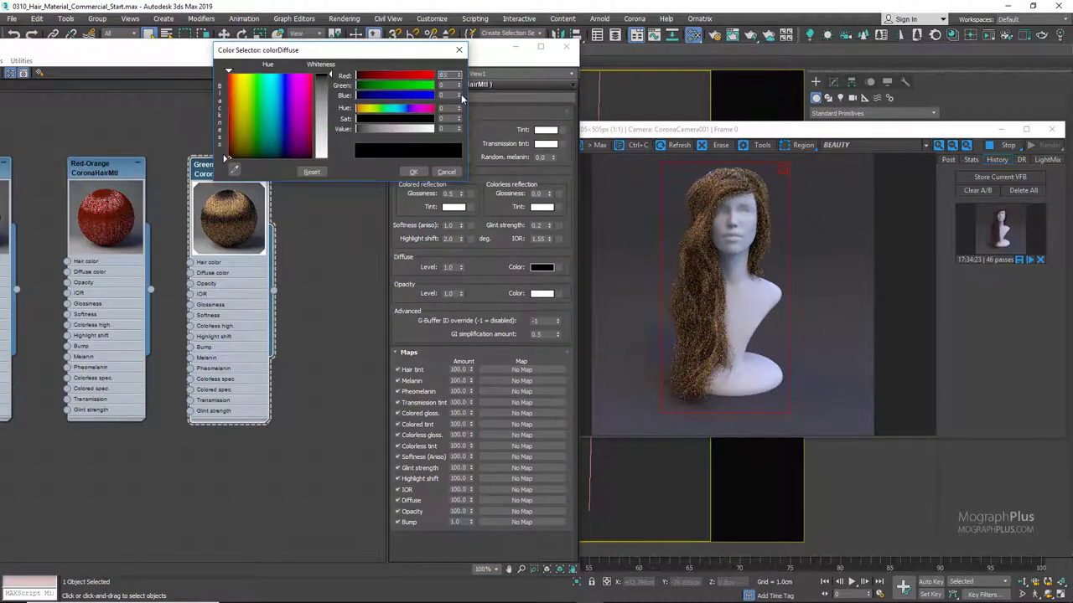
{"action": "type", "text": "85"}
{"action": "key", "text": "Tab"}
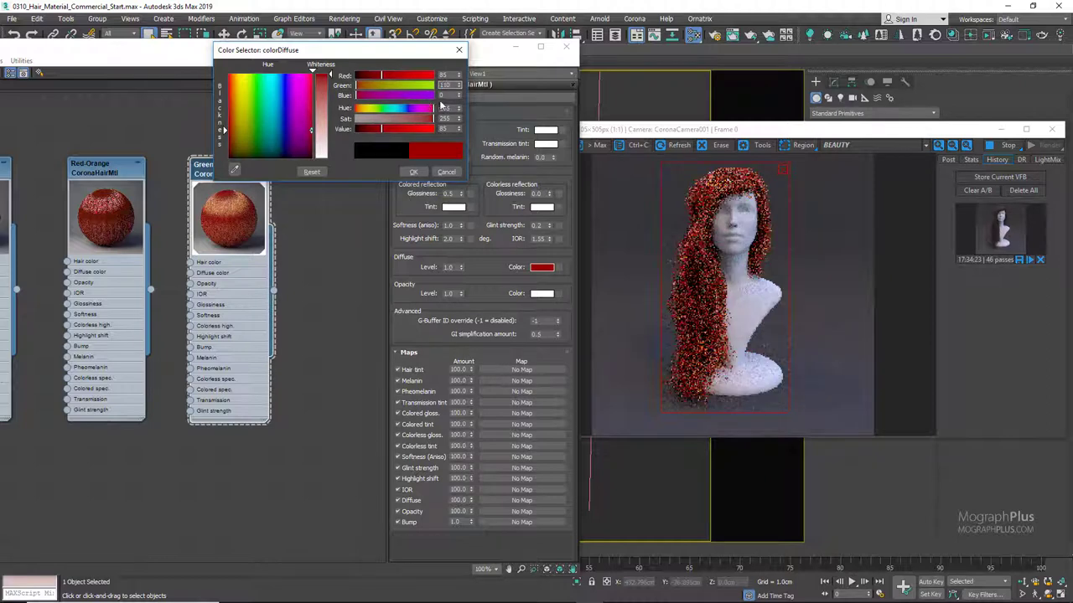
{"action": "type", "text": "110"}
{"action": "key", "text": "Tab"}
{"action": "type", "text": "32"}
{"action": "key", "text": "Tab"}
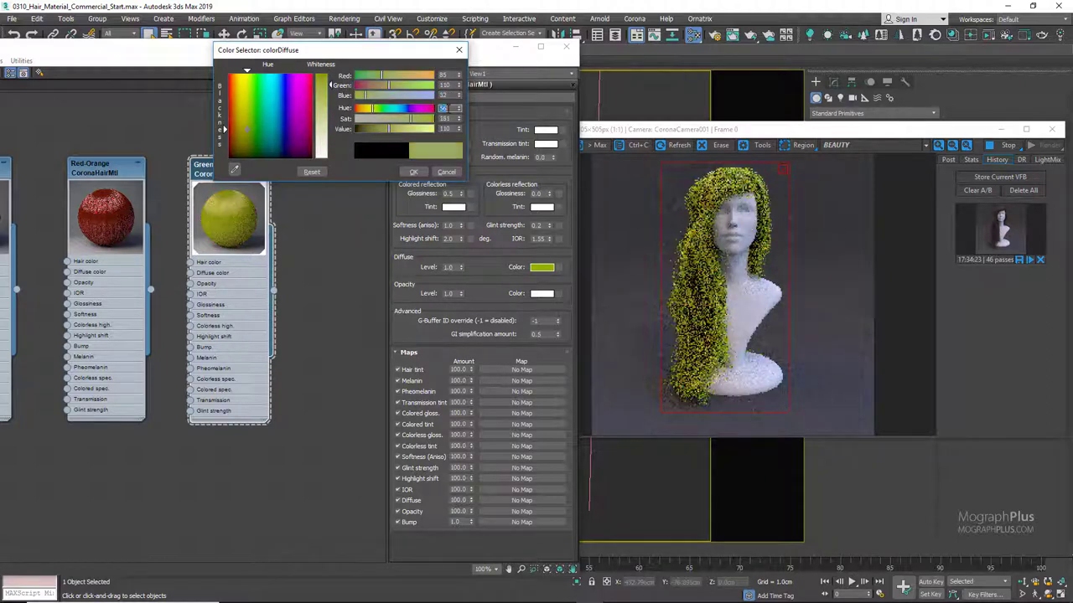
{"action": "left_click", "coordinate": [414, 172]}
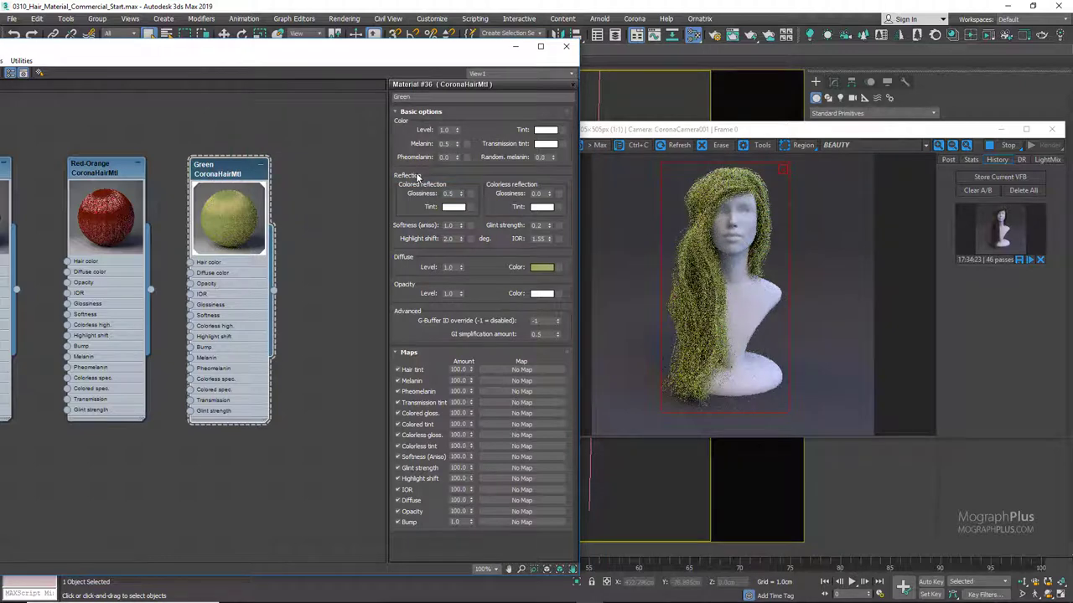
{"action": "double_click", "coordinate": [449, 267]}
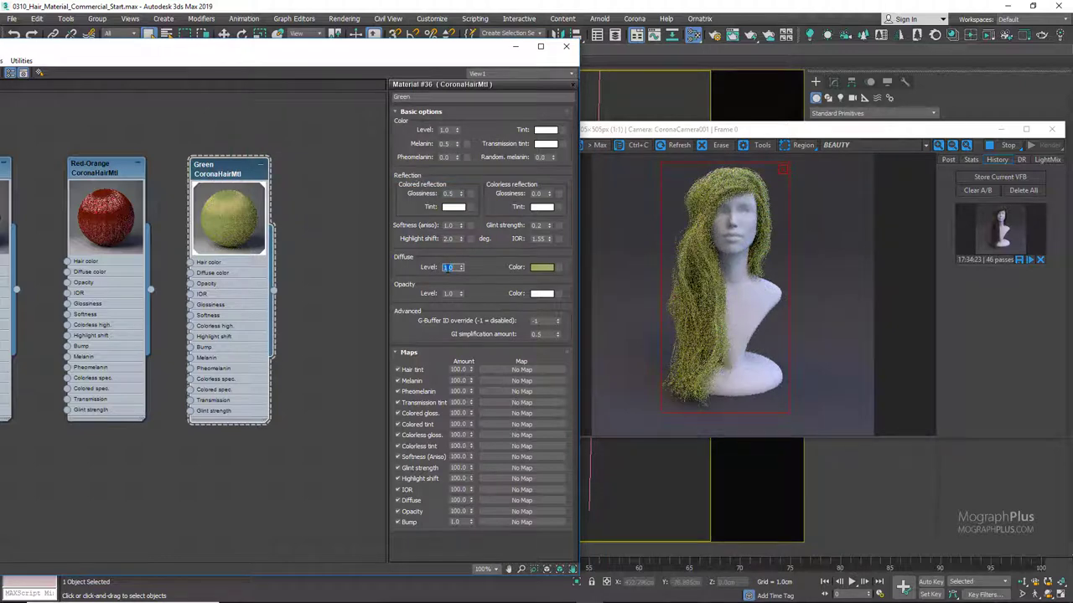
{"action": "type", "text": "0.5"}
{"action": "key", "text": "Return"}
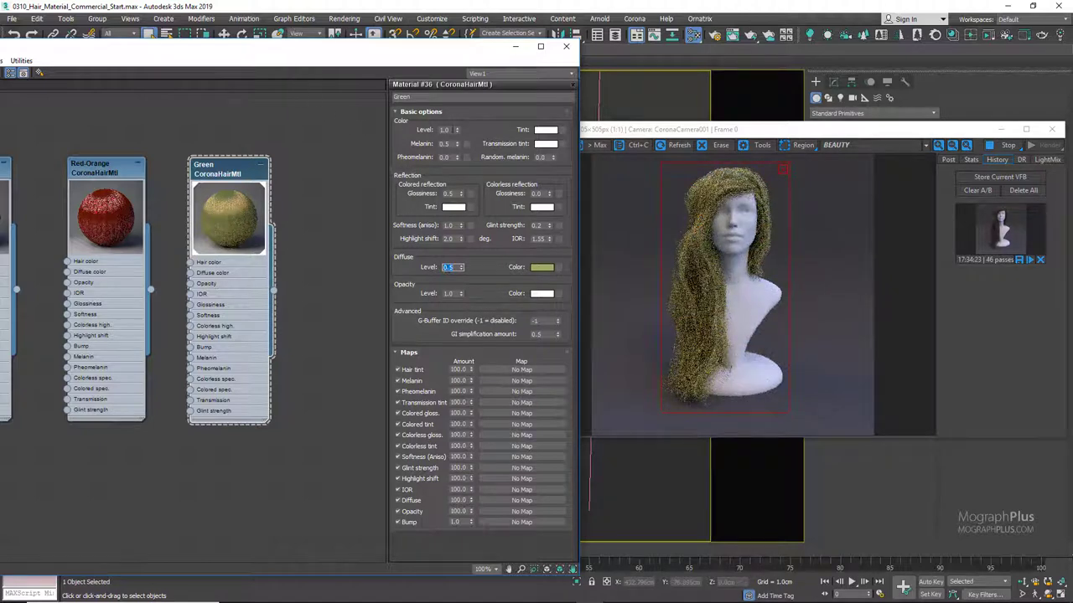
- Set the Green material's color tint to RGB 124, 148, 75 and copy that color to the transmission tint
{"action": "left_click", "coordinate": [545, 130]}
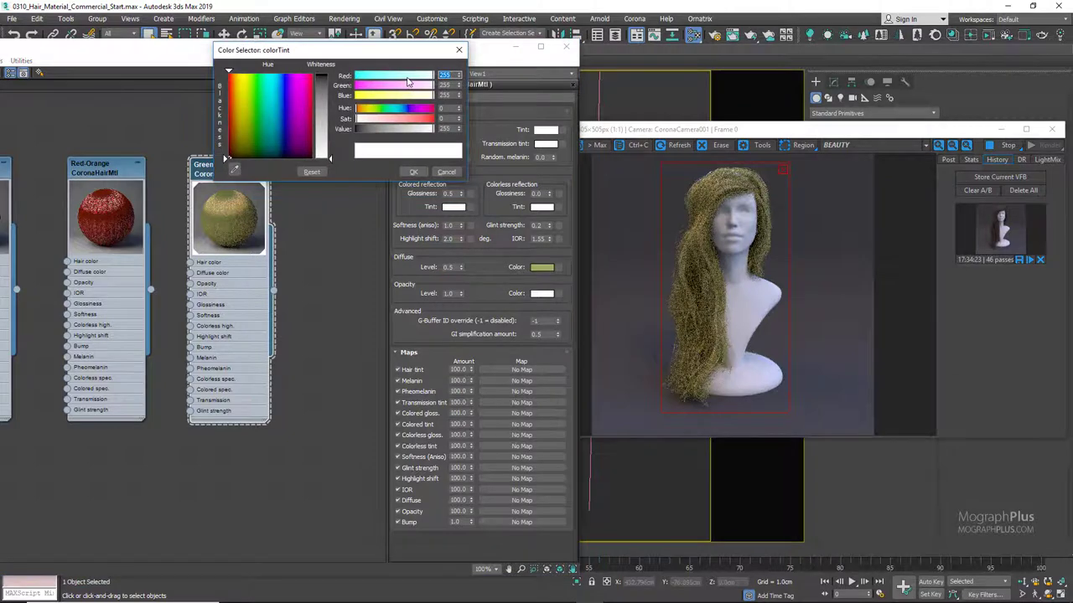
{"action": "key", "text": "Tab"}
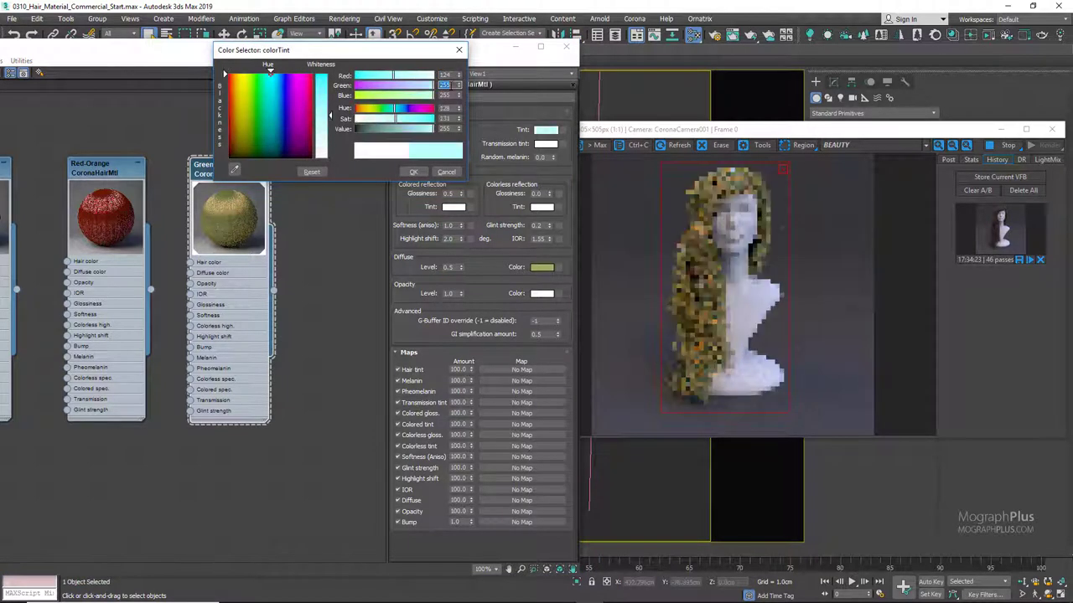
{"action": "type", "text": "148"}
{"action": "key", "text": "Tab"}
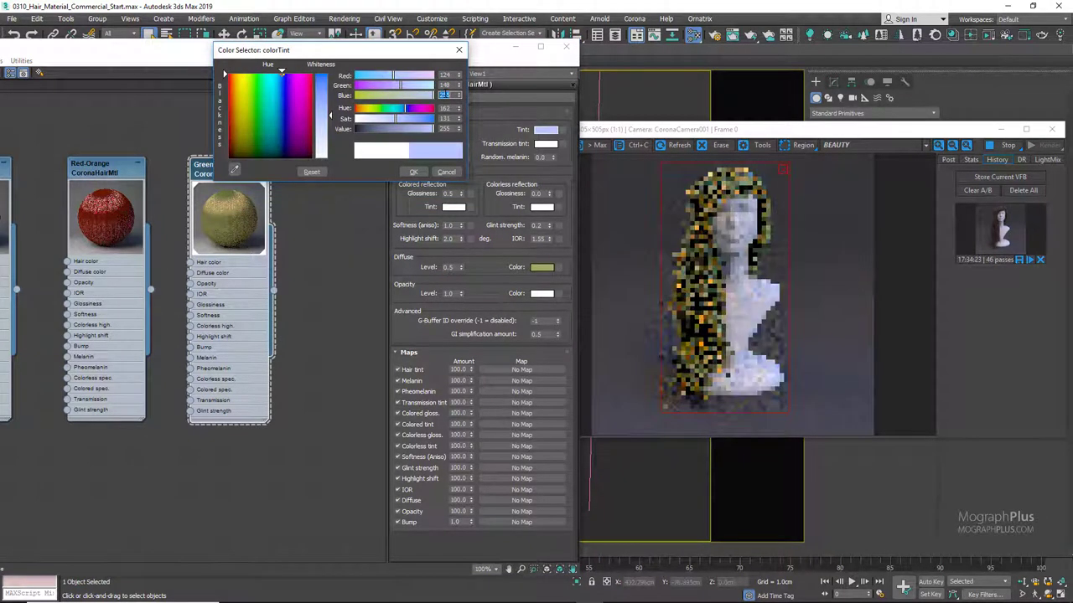
{"action": "type", "text": "75"}
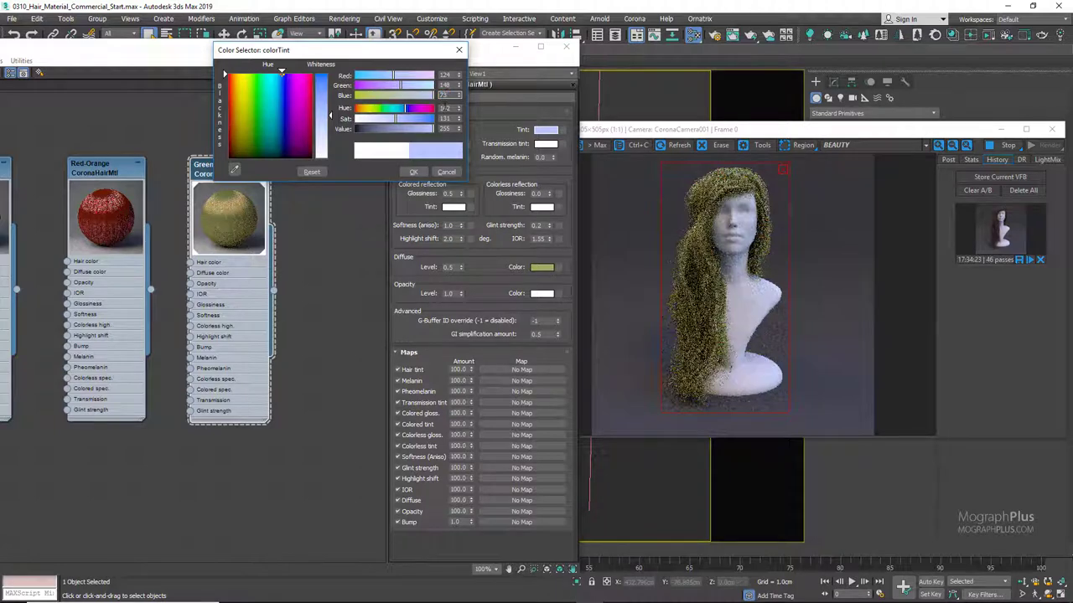
{"action": "key", "text": "Tab"}
{"action": "left_click", "coordinate": [413, 172]}
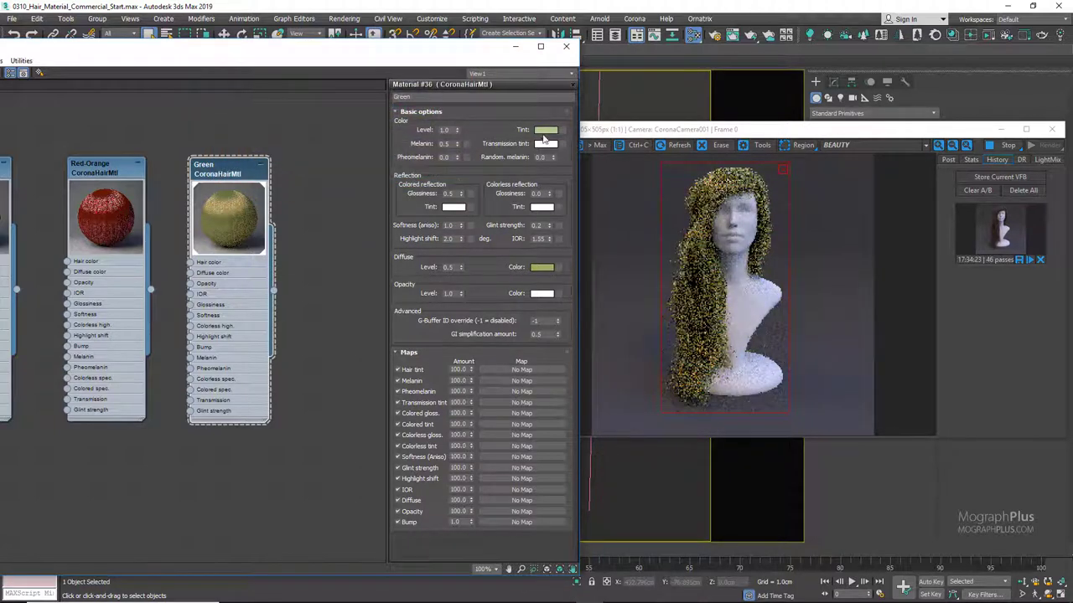
{"action": "left_click_drag", "start_coordinate": [545, 131], "coordinate": [202, 297]}
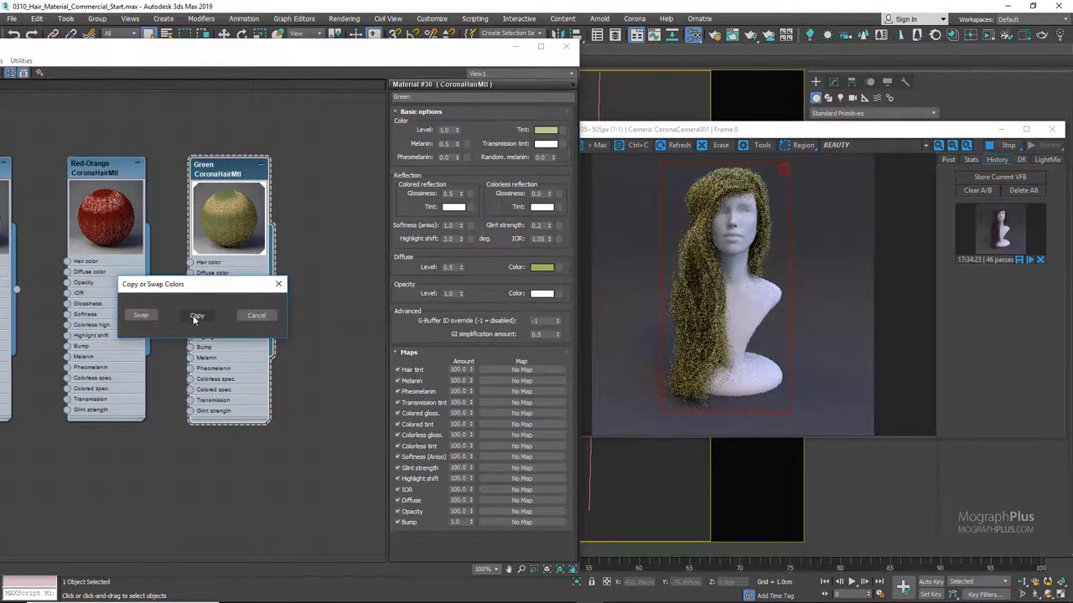
{"action": "left_click", "coordinate": [195, 316]}
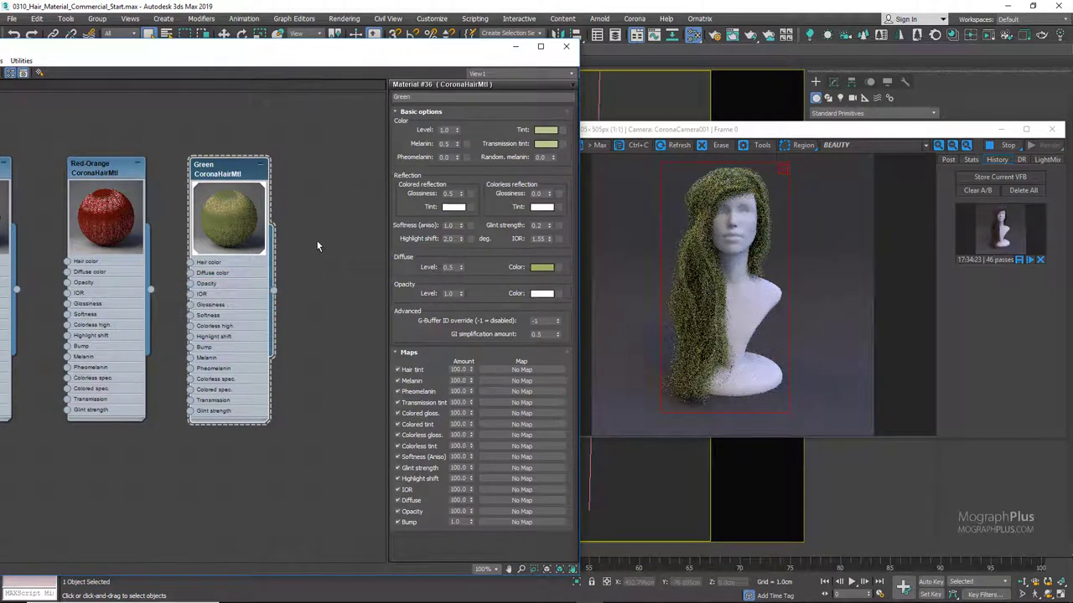
- Set the Green material's melanin to 0.1 and random melanin to 1
{"action": "left_click", "coordinate": [445, 145]}
{"action": "type", "text": "0.1"}
{"action": "key", "text": "Return"}
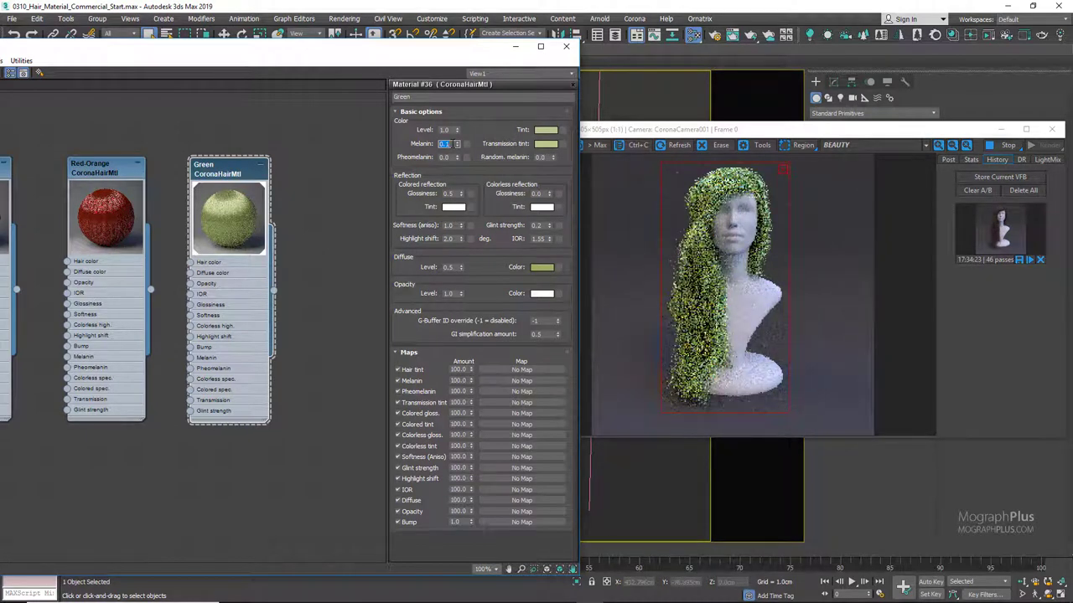
{"action": "double_click", "coordinate": [542, 159]}
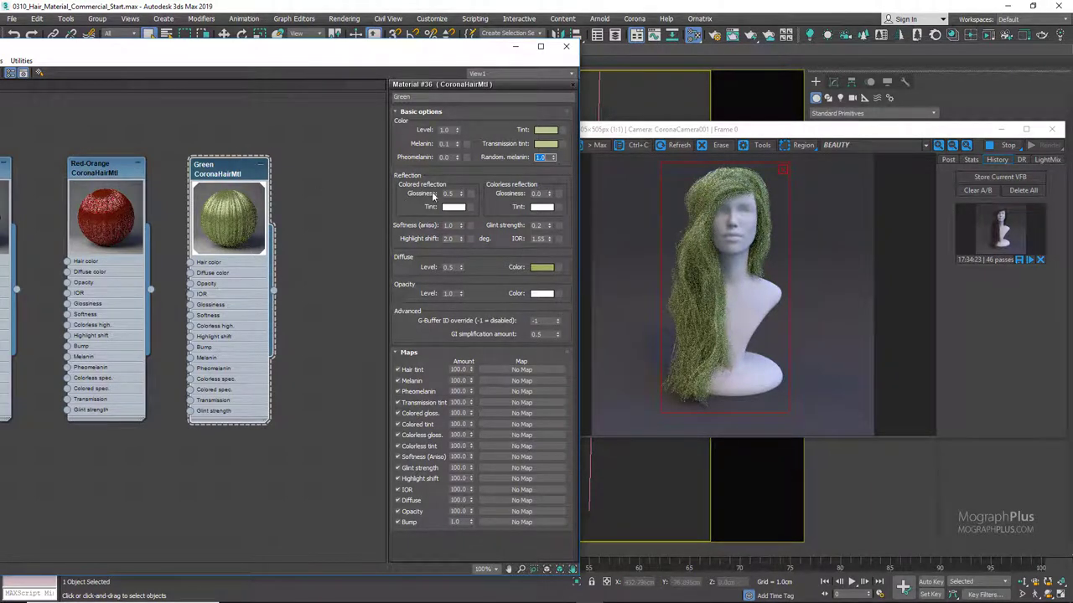
- Set the Green material's colored reflection glossiness to 0.3
{"action": "double_click", "coordinate": [450, 194]}
{"action": "type", "text": "0.3"}
{"action": "key", "text": "Return"}
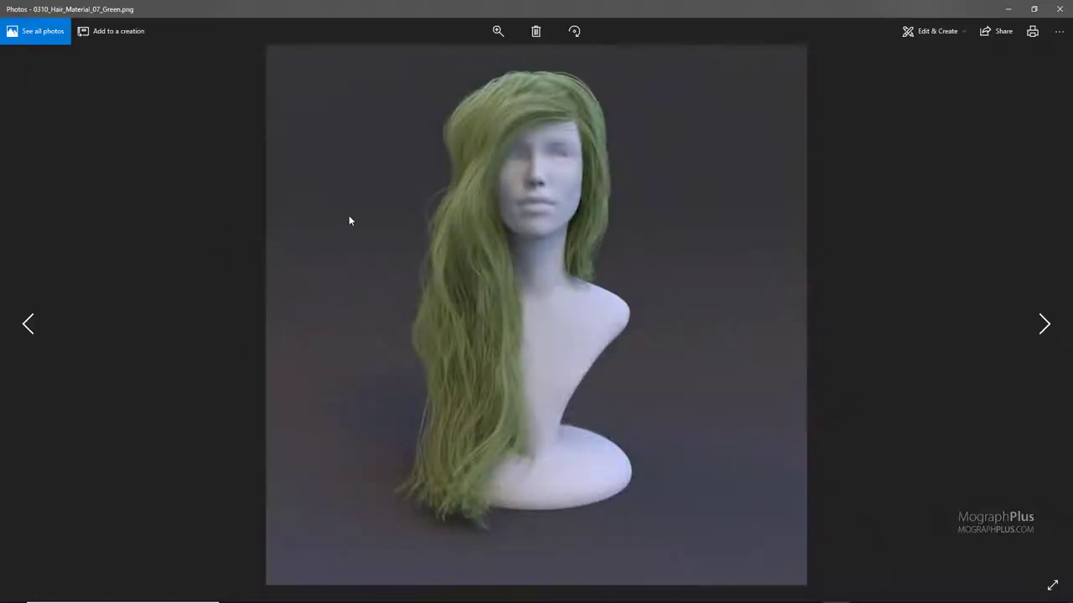
- Inspect the finished Green render at close range and close the image
{"action": "scroll", "coordinate": [404, 184], "scroll_direction": "up", "scroll_amount": 2}
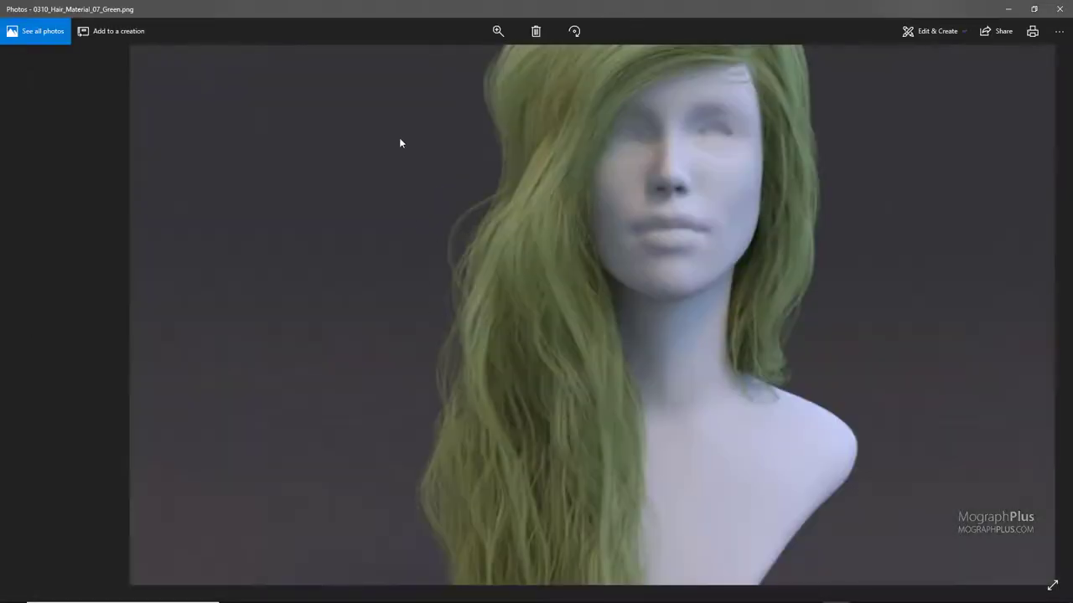
{"action": "scroll", "coordinate": [491, 230], "scroll_direction": "down", "scroll_amount": 2}
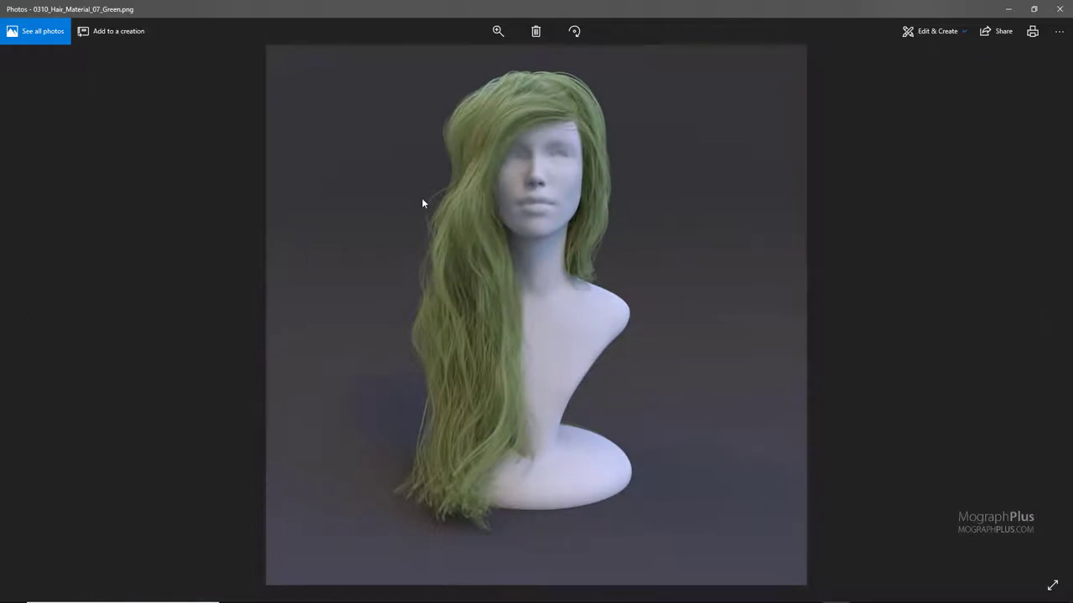
{"action": "left_click", "coordinate": [1063, 12]}
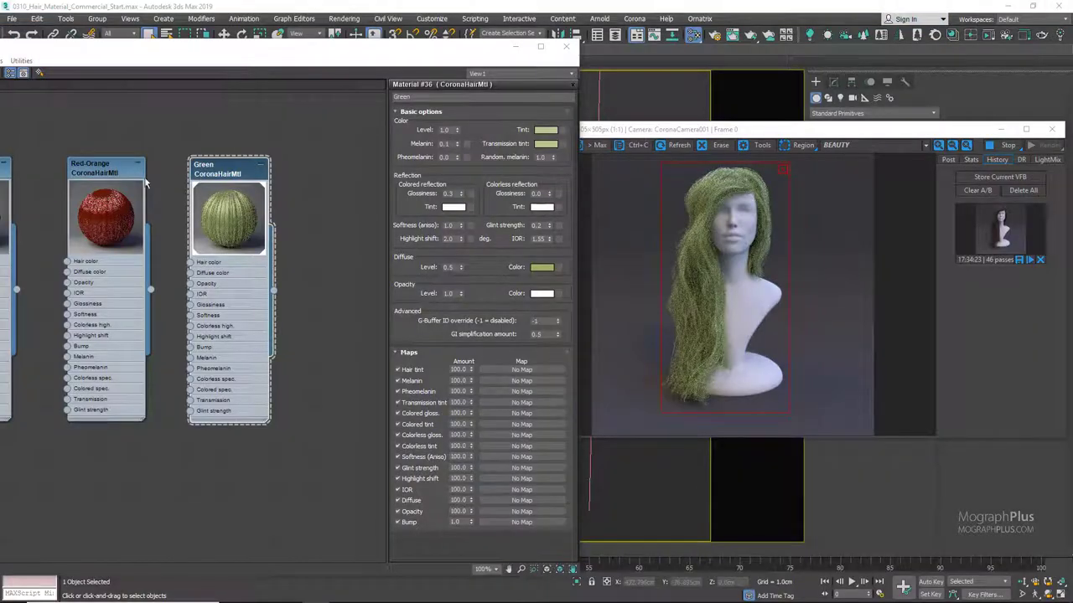
- Add a CoronaHairMtl material, assign it to the selected hair and line its node up beside the Green node
{"action": "middle_click_drag", "start_coordinate": [380, 275], "coordinate": [244, 272]}
{"action": "right_click", "coordinate": [197, 181]}
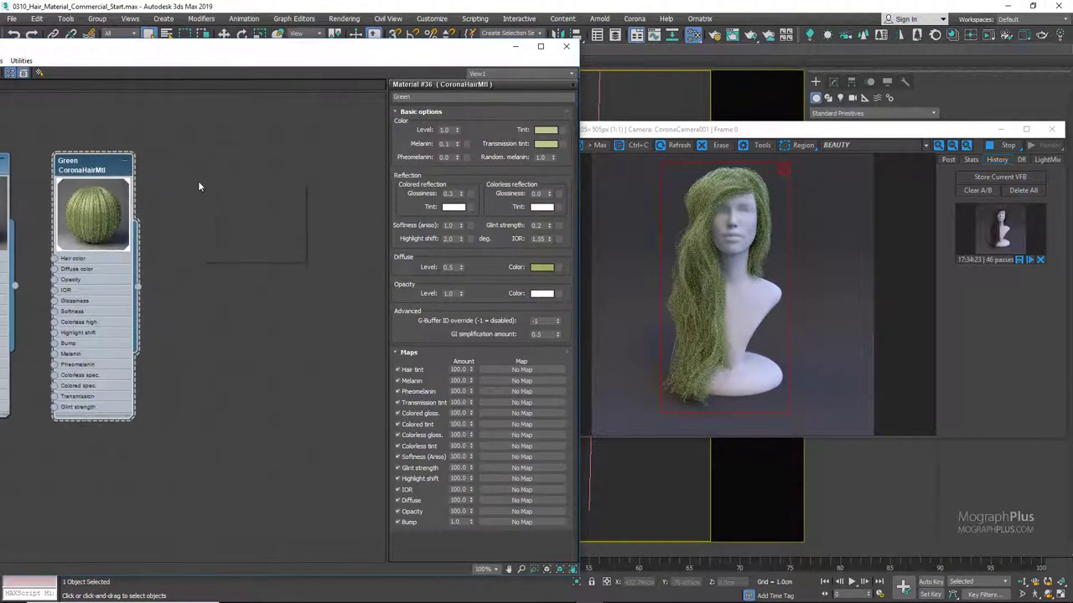
{"action": "mouse_move", "coordinate": [251, 189]}
{"action": "left_click", "coordinate": [398, 209]}
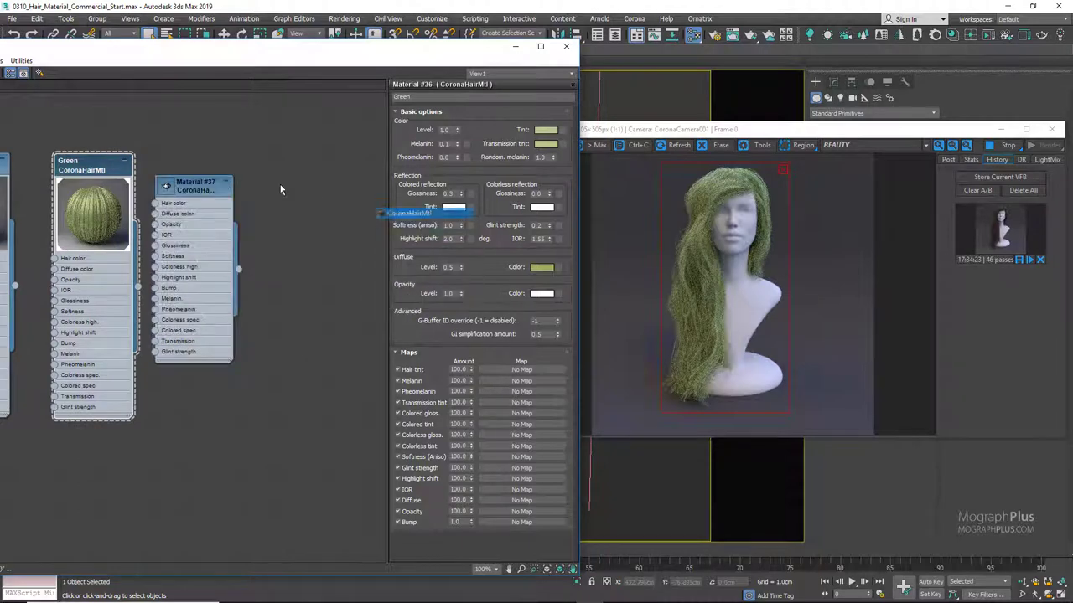
{"action": "right_click", "coordinate": [187, 191]}
{"action": "left_click", "coordinate": [219, 203]}
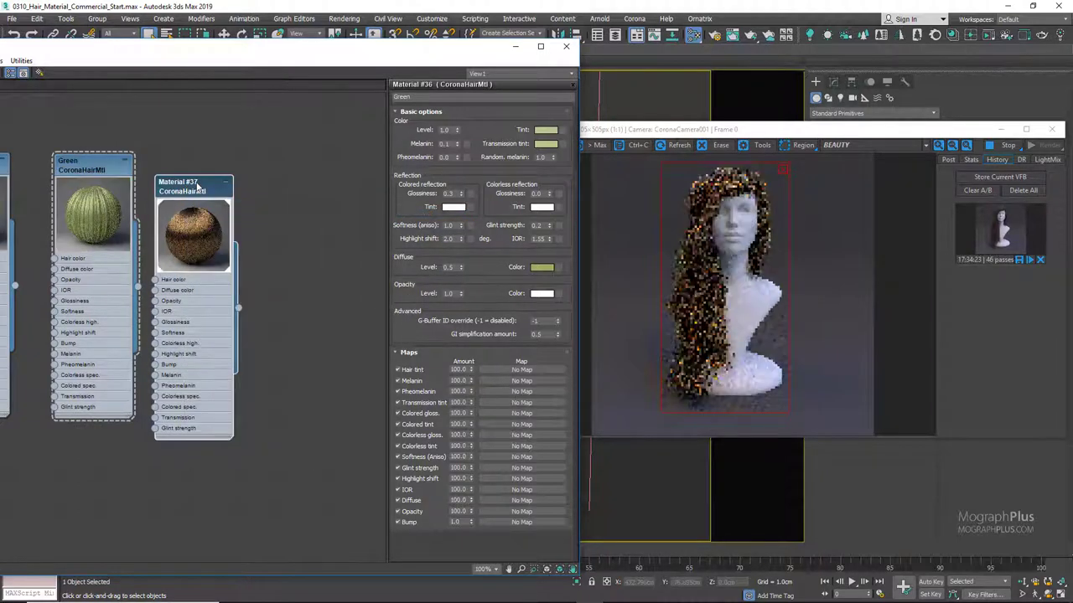
{"action": "left_click_drag", "start_coordinate": [199, 186], "coordinate": [221, 165]}
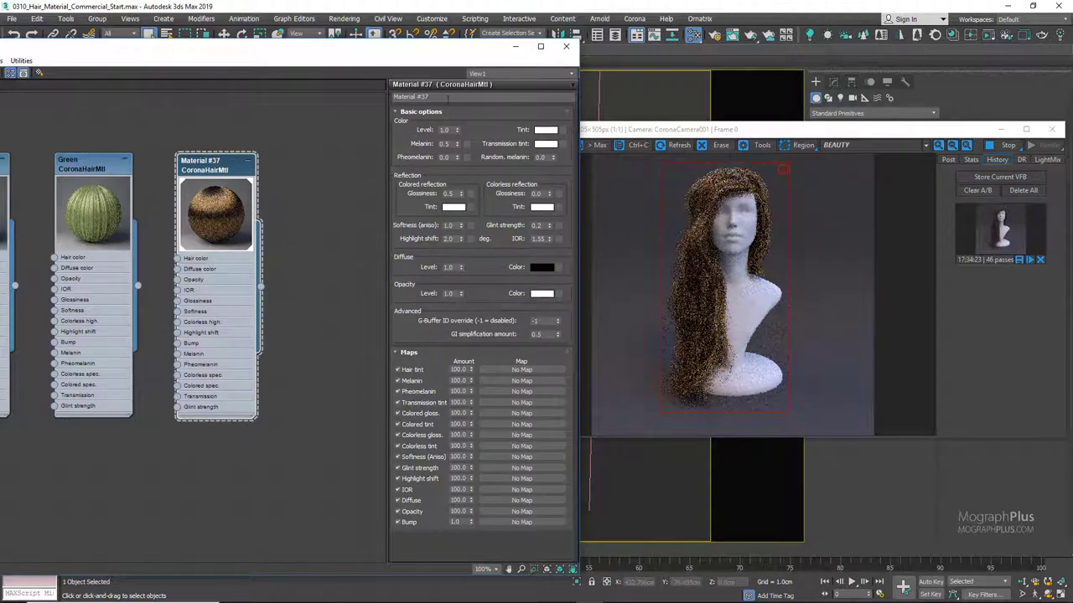
- Name the new hair material Gray and set its melanin to 0
{"action": "type", "text": "Gray"}
{"action": "key", "text": "Return"}
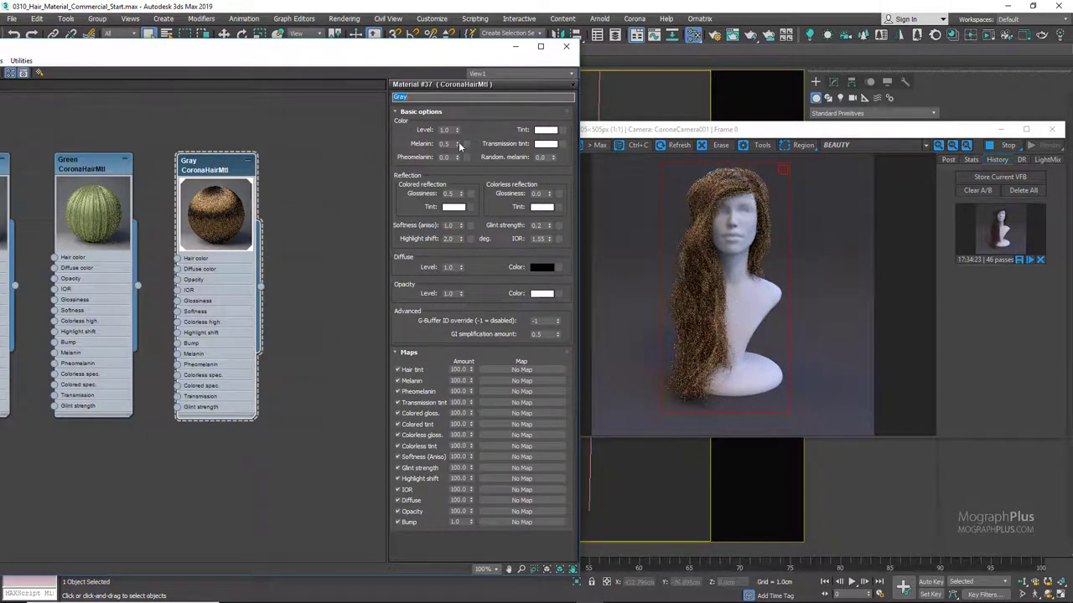
{"action": "left_click_drag", "start_coordinate": [457, 143], "coordinate": [465, 244]}
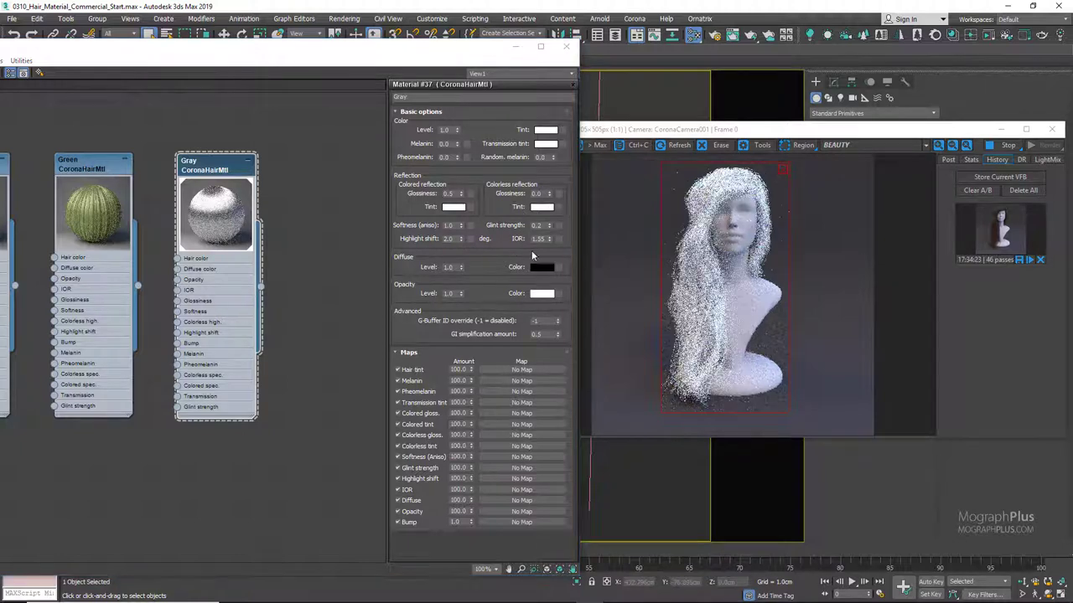
- Set the Gray material's opacity color to a gray with value 139 and its opacity level to 0.2
{"action": "left_click", "coordinate": [542, 293]}
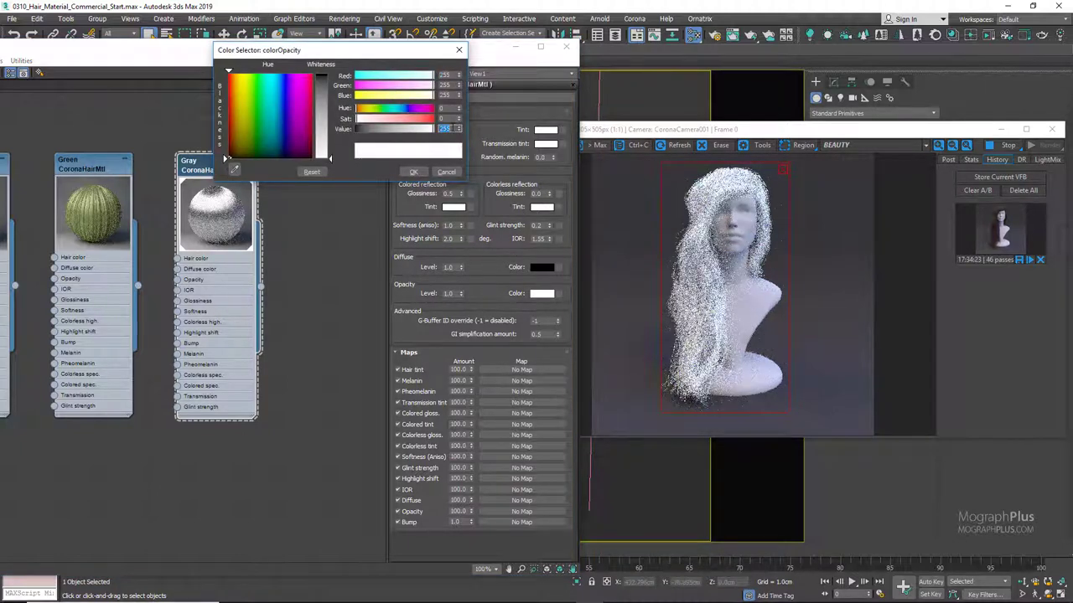
{"action": "left_click", "coordinate": [447, 128]}
{"action": "type", "text": "139"}
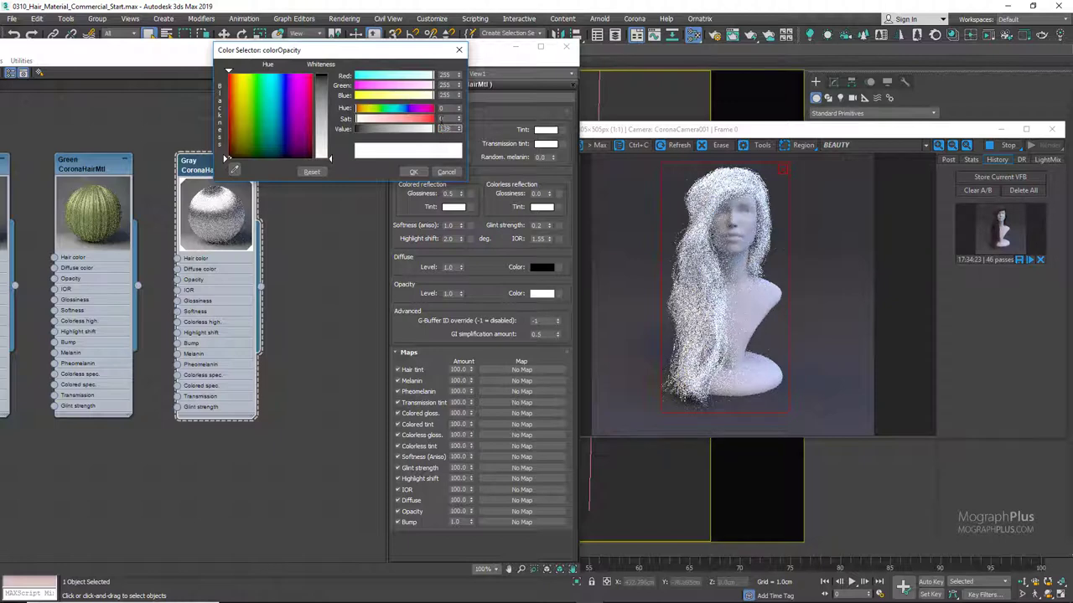
{"action": "key", "text": "Return"}
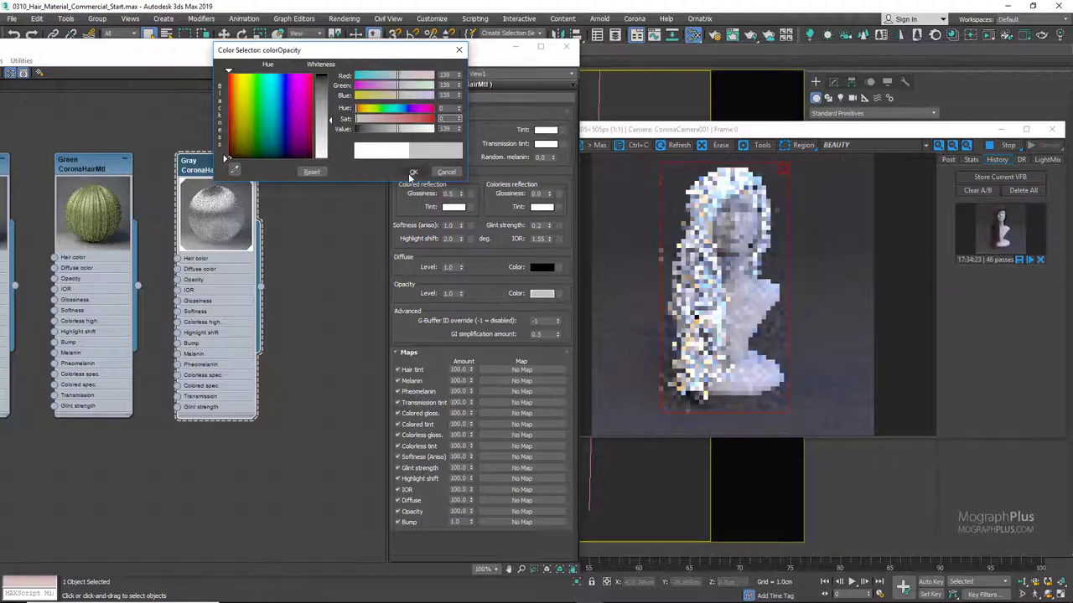
{"action": "left_click", "coordinate": [409, 173]}
{"action": "double_click", "coordinate": [447, 293]}
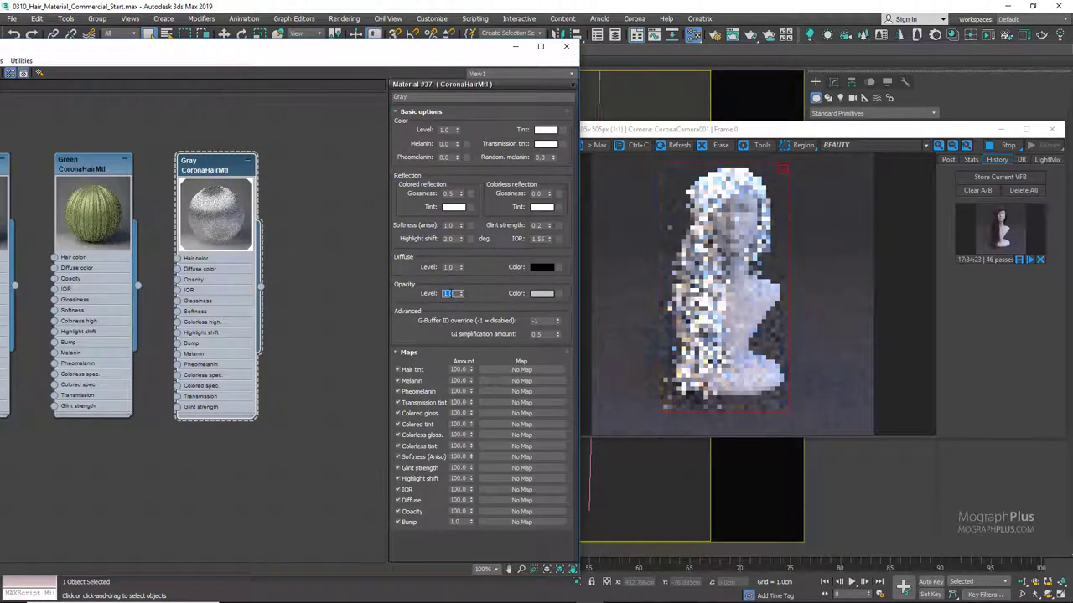
{"action": "type", "text": "0.2"}
{"action": "key", "text": "Return"}
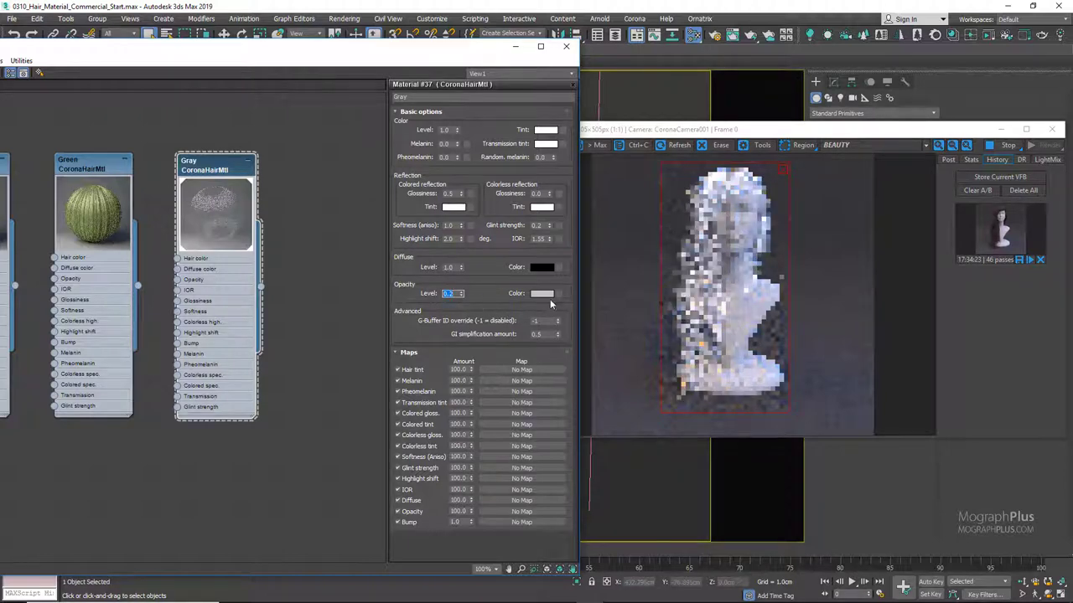
- Copy the Gray material's opacity color to its diffuse color, and return the opacity to white at level 1.0
{"action": "right_click", "coordinate": [549, 305]}
{"action": "left_click", "coordinate": [565, 302]}
{"action": "right_click", "coordinate": [546, 268]}
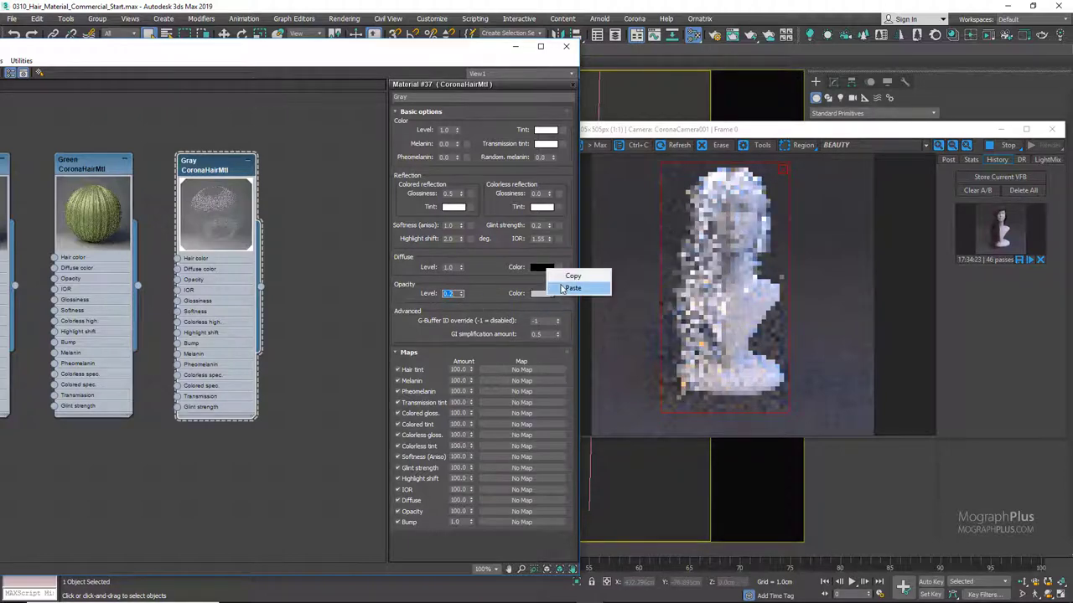
{"action": "left_click", "coordinate": [572, 288]}
{"action": "left_click", "coordinate": [542, 293]}
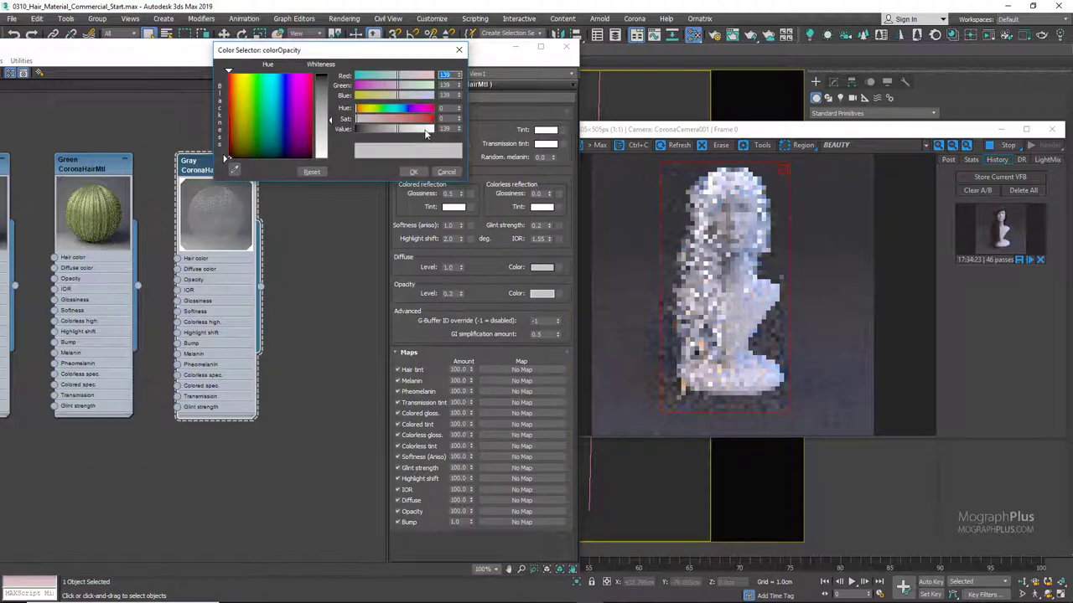
{"action": "left_click_drag", "start_coordinate": [426, 134], "coordinate": [444, 132]}
{"action": "left_click", "coordinate": [413, 171]}
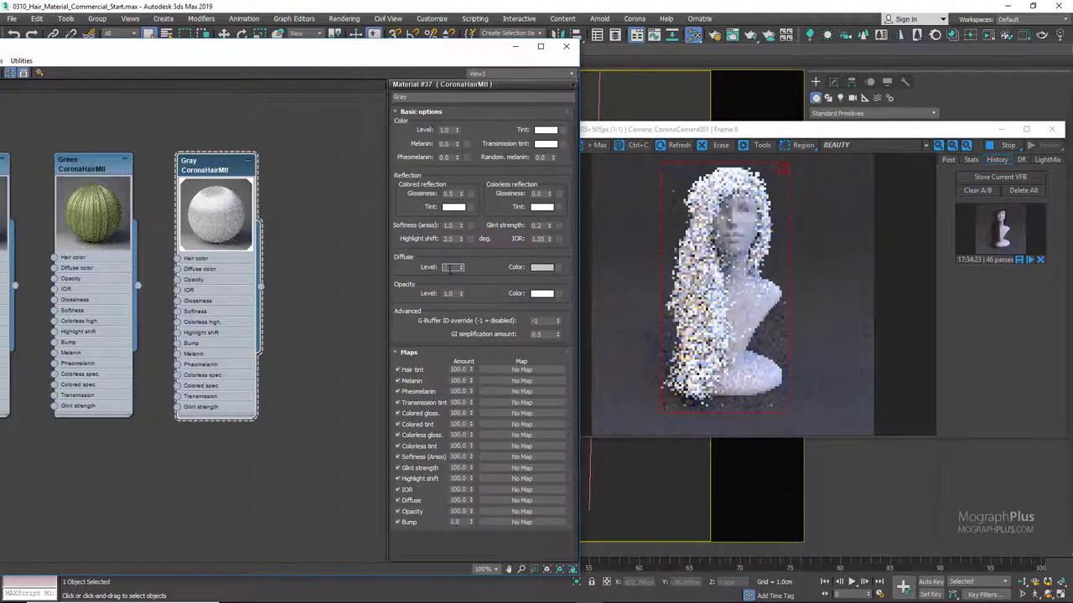
- Set the Gray material's diffuse level to 0.2 and copy its diffuse color to the color tint and transmission tint
{"action": "type", "text": "0.2"}
{"action": "key", "text": "Return"}
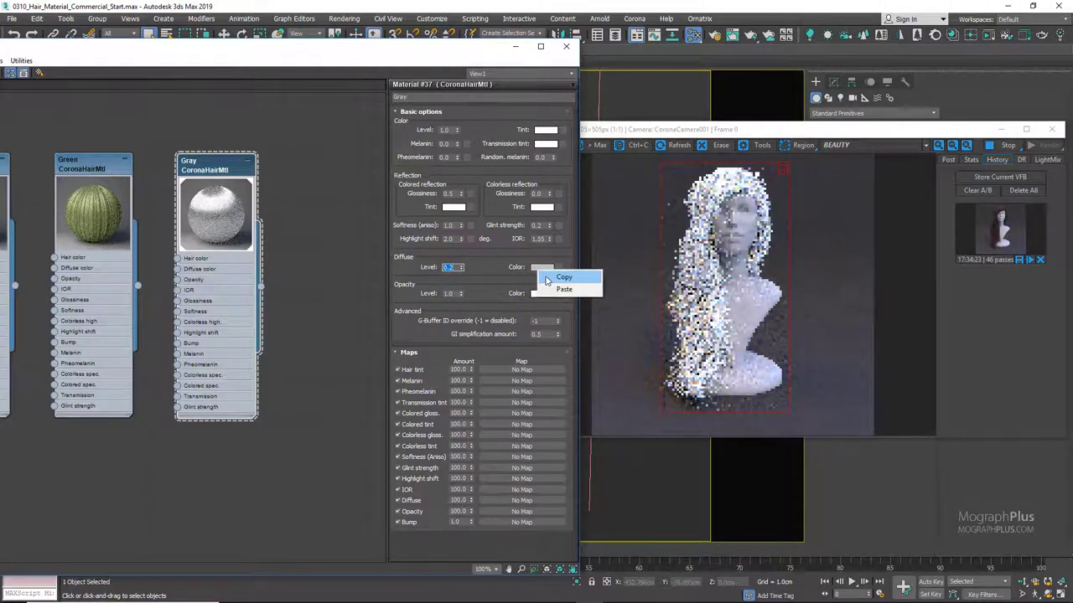
{"action": "right_click", "coordinate": [546, 130]}
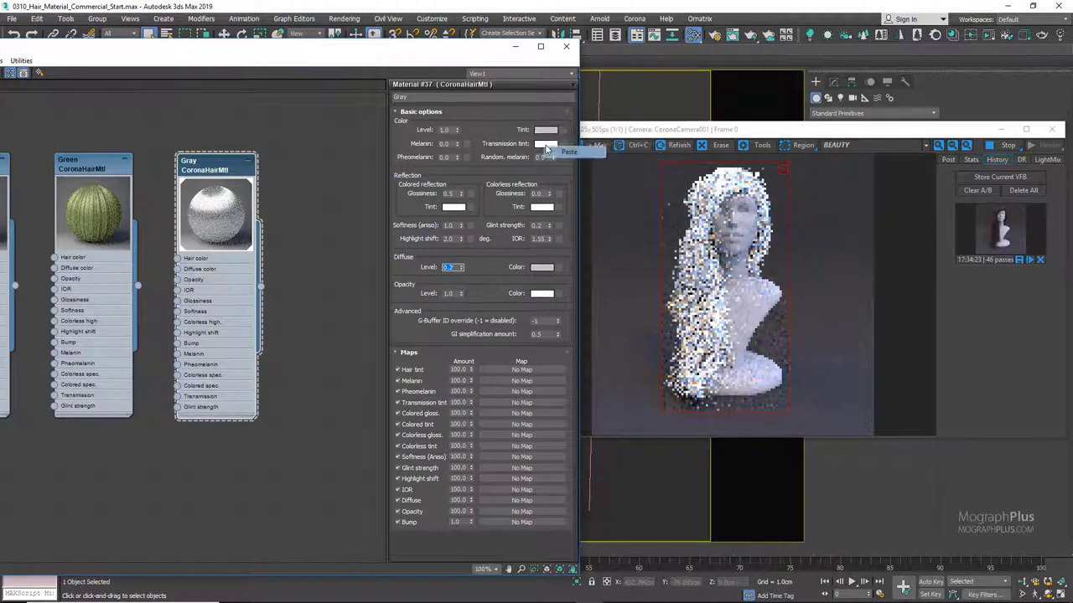
{"action": "left_click", "coordinate": [552, 152]}
{"action": "right_click", "coordinate": [545, 144]}
{"action": "left_click", "coordinate": [553, 166]}
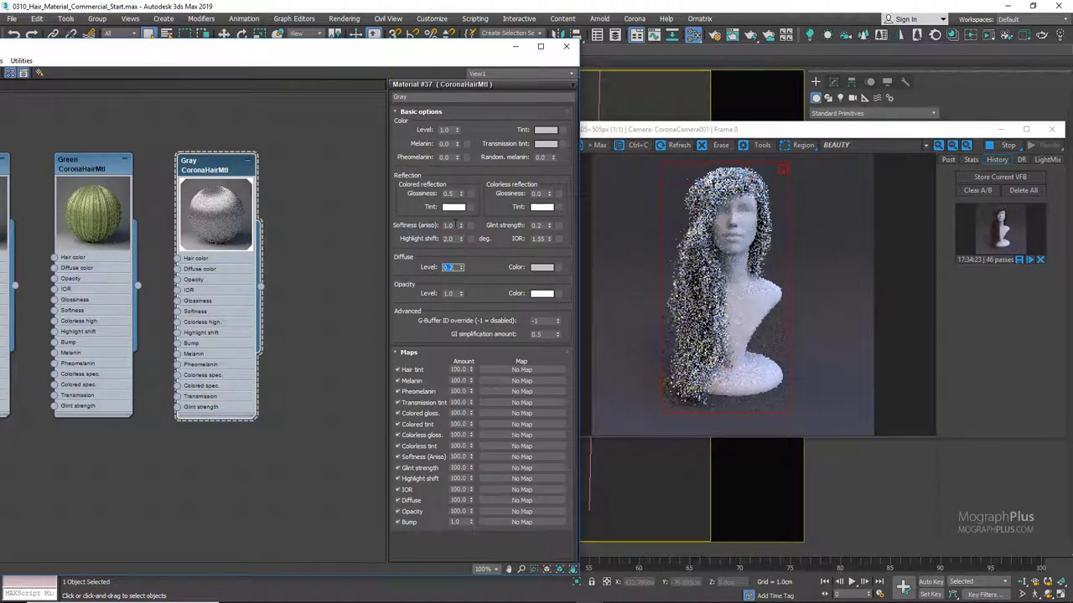
- Set the Gray material's colorless reflection glossiness to 1
{"action": "left_click", "coordinate": [543, 194]}
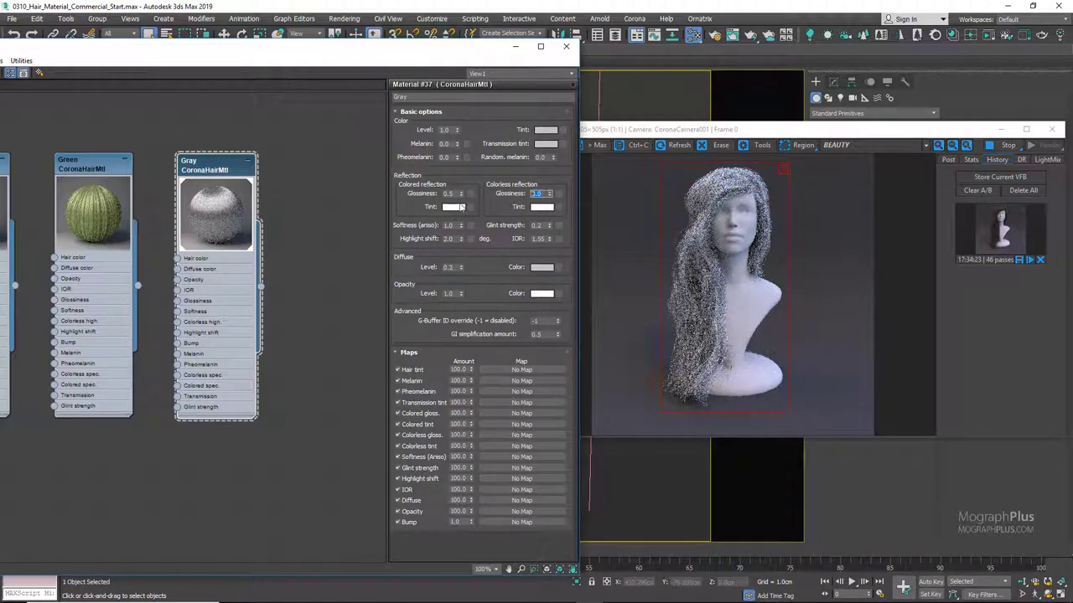
{"action": "type", "text": "1"}
{"action": "key", "text": "Return"}
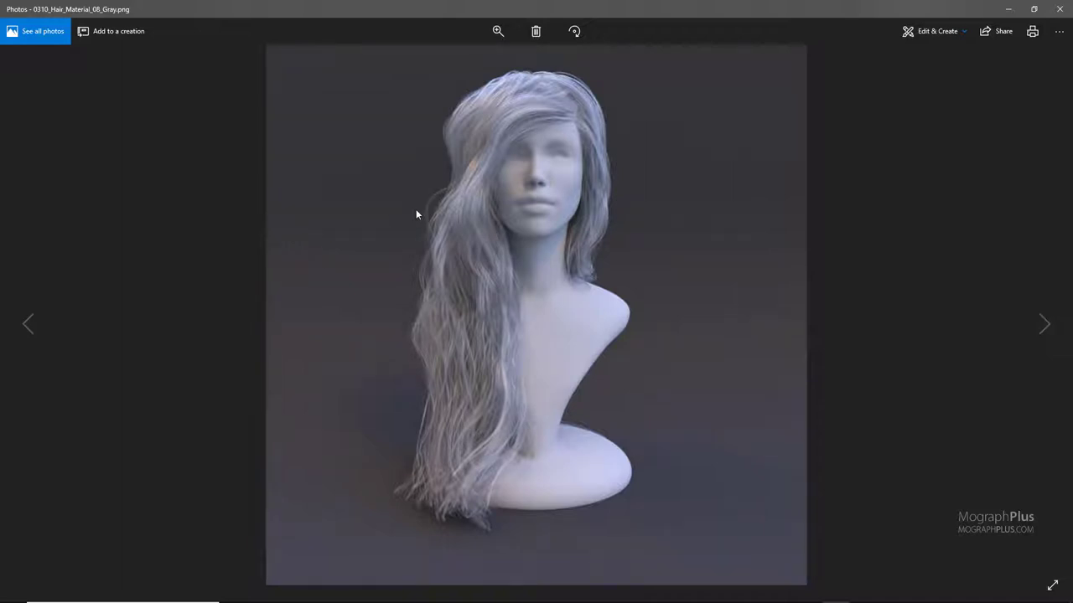
- Inspect the finished Gray render at close range and close the image
{"action": "scroll", "coordinate": [416, 214], "scroll_direction": "up", "scroll_amount": 3, "text": "ctrl"}
{"action": "scroll", "coordinate": [462, 347], "scroll_direction": "down", "scroll_amount": 5}
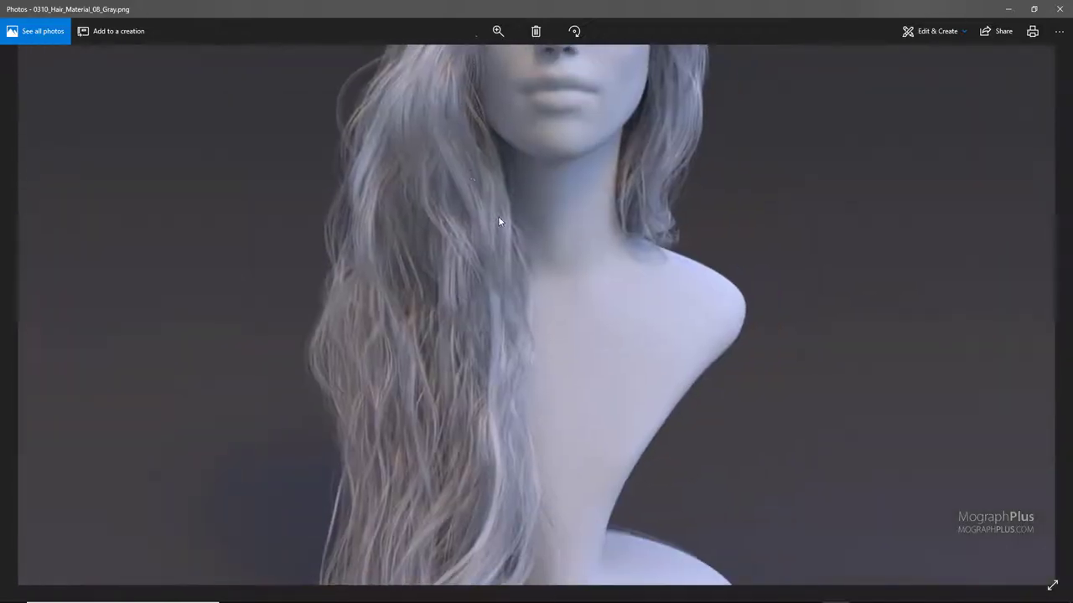
{"action": "scroll", "coordinate": [482, 241], "scroll_direction": "down", "scroll_amount": 3, "text": "ctrl"}
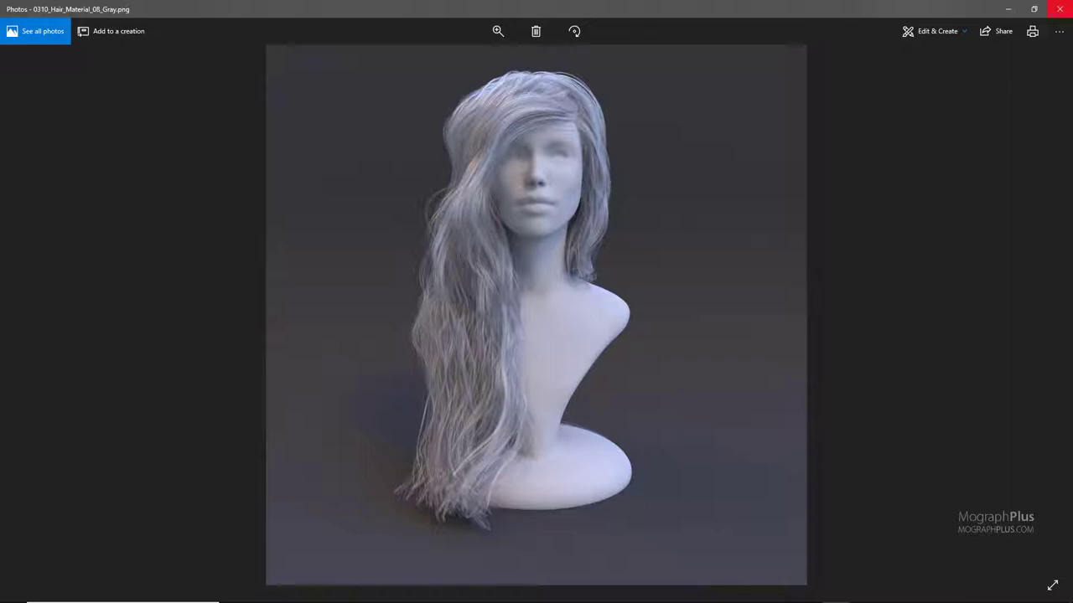
{"action": "left_click", "coordinate": [1060, 9]}
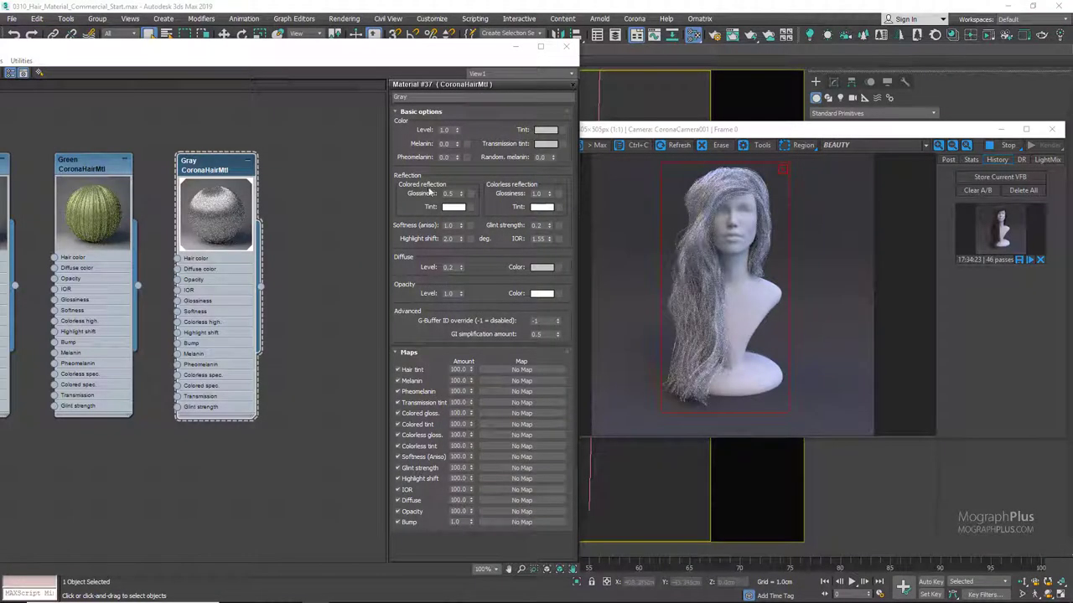
- Add another CoronaHairMtl material beside the Gray node and assign it to the selected hair
{"action": "left_click_drag", "start_coordinate": [265, 219], "coordinate": [138, 208]}
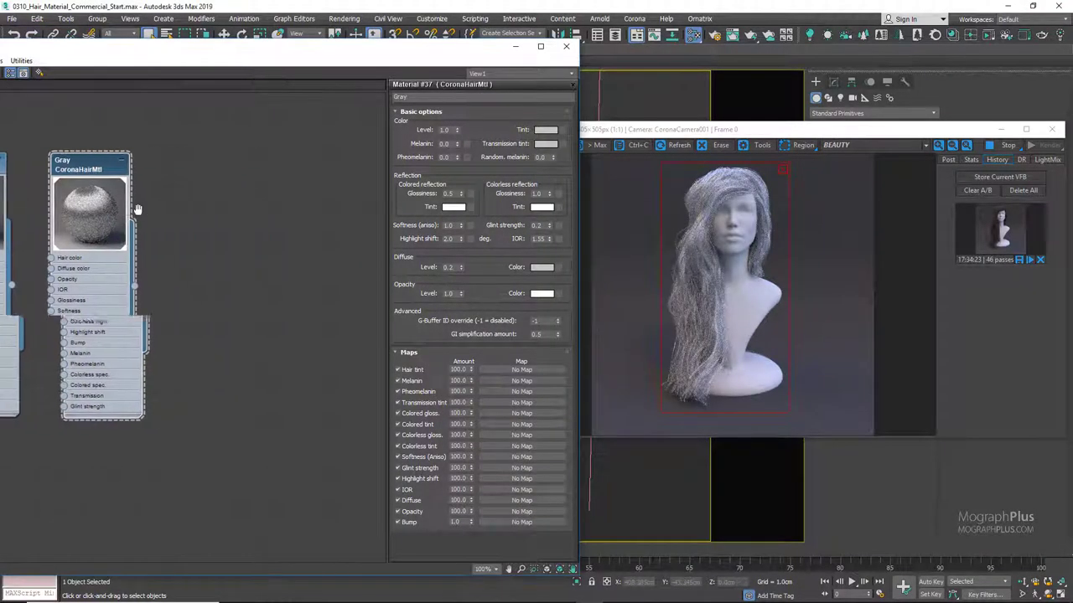
{"action": "right_click", "coordinate": [185, 170]}
{"action": "mouse_move", "coordinate": [217, 177]}
{"action": "mouse_move", "coordinate": [320, 202]}
{"action": "left_click", "coordinate": [398, 202]}
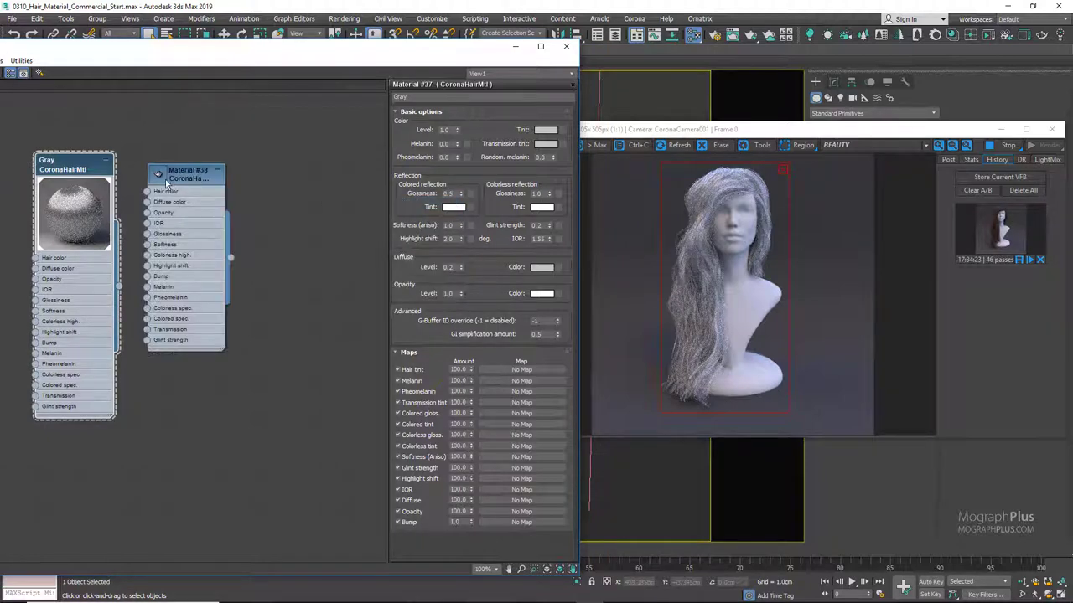
{"action": "left_click_drag", "start_coordinate": [186, 160], "coordinate": [207, 159]}
{"action": "right_click", "coordinate": [209, 159]}
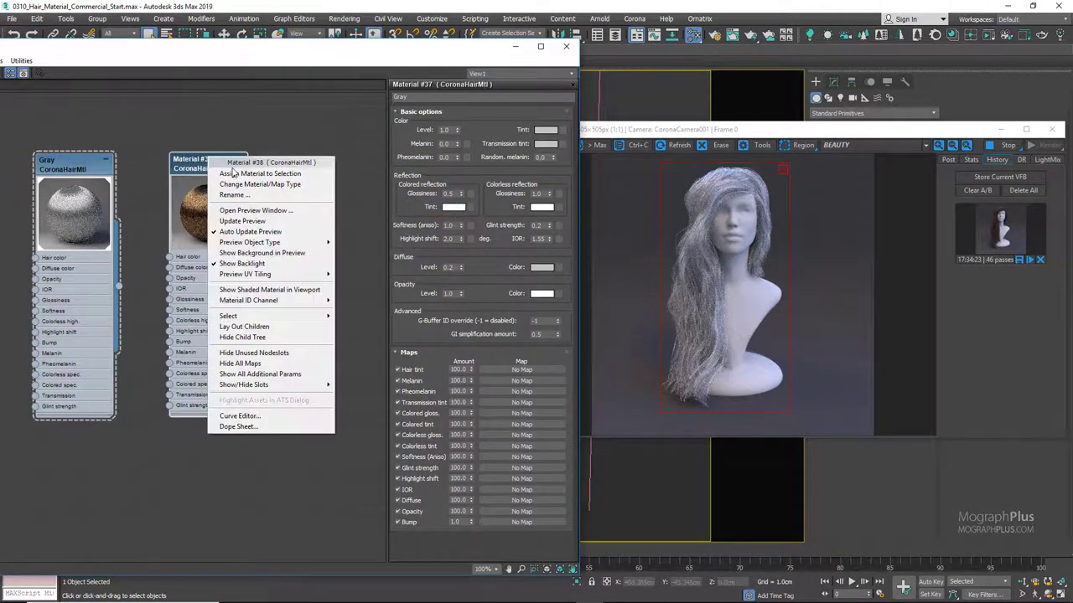
{"action": "left_click", "coordinate": [276, 168]}
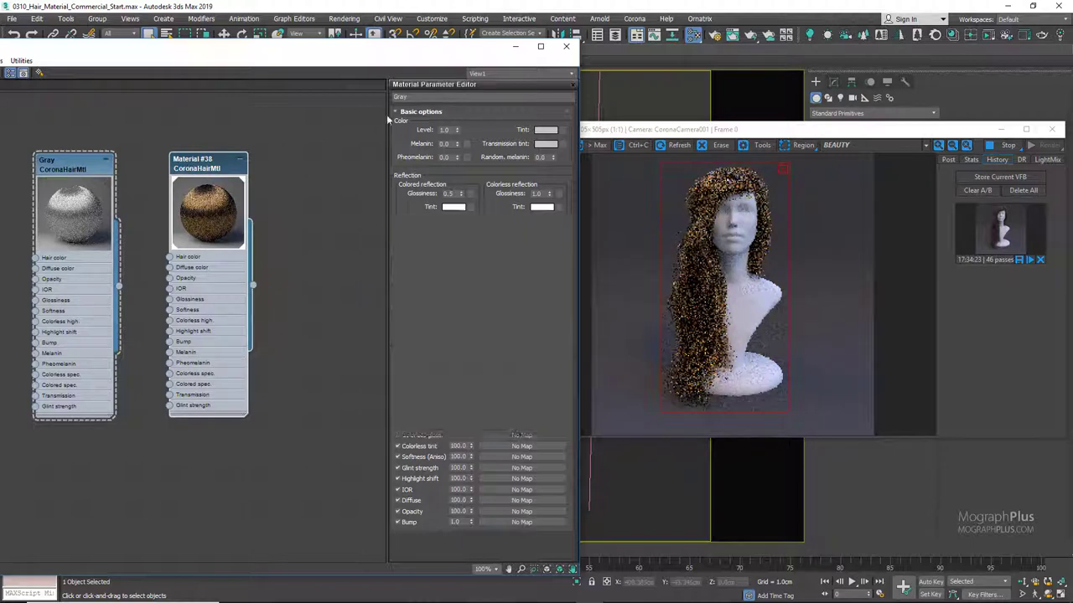
- Name the new hair material Black and set its melanin to 1
{"action": "double_click", "coordinate": [190, 167]}
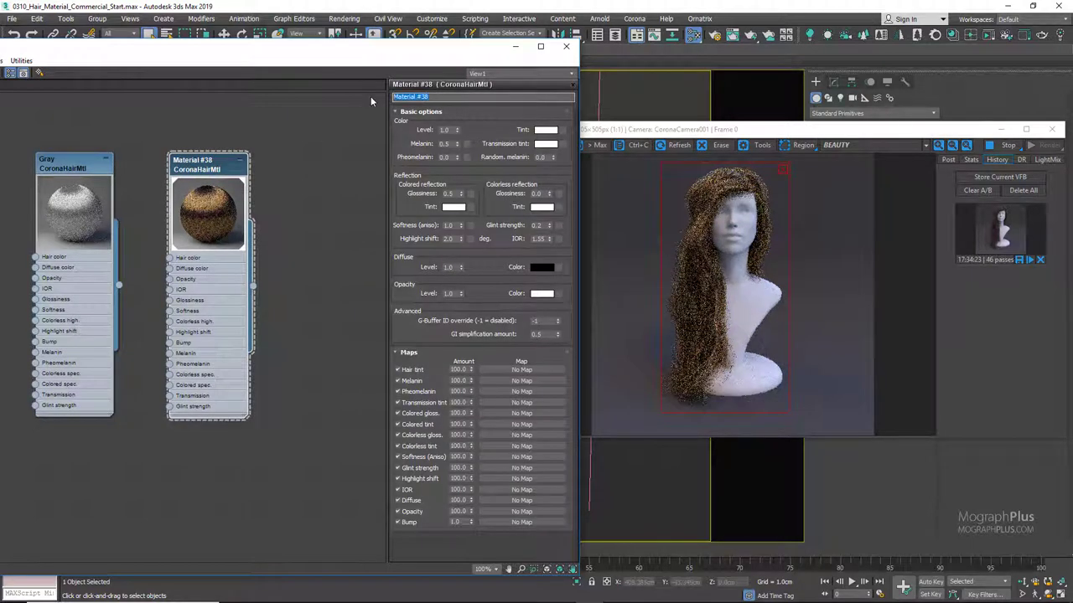
{"action": "type", "text": "Black"}
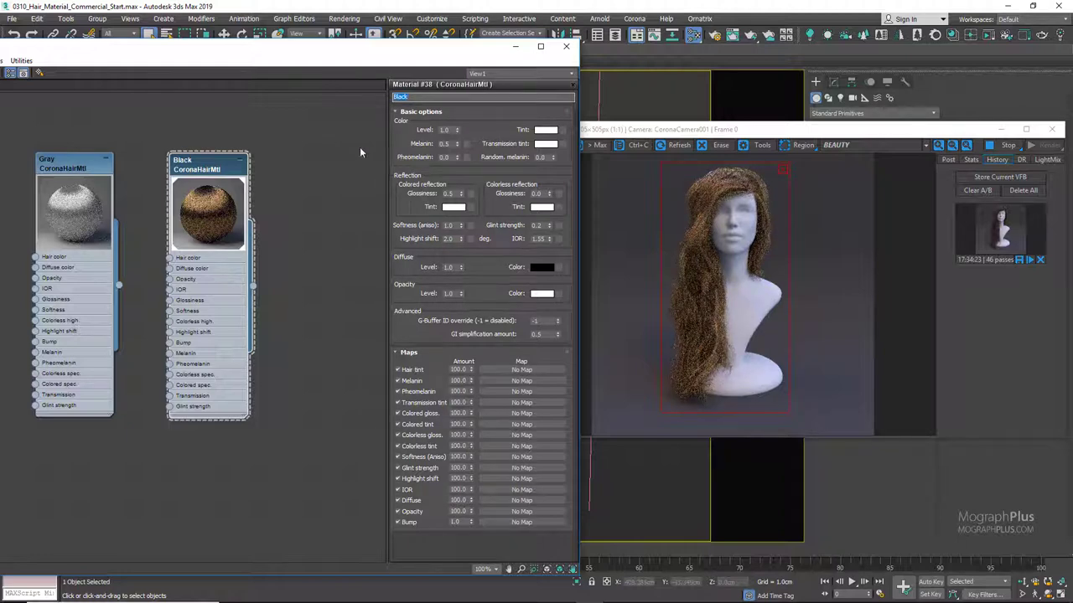
{"action": "left_click", "coordinate": [445, 143]}
{"action": "type", "text": "1"}
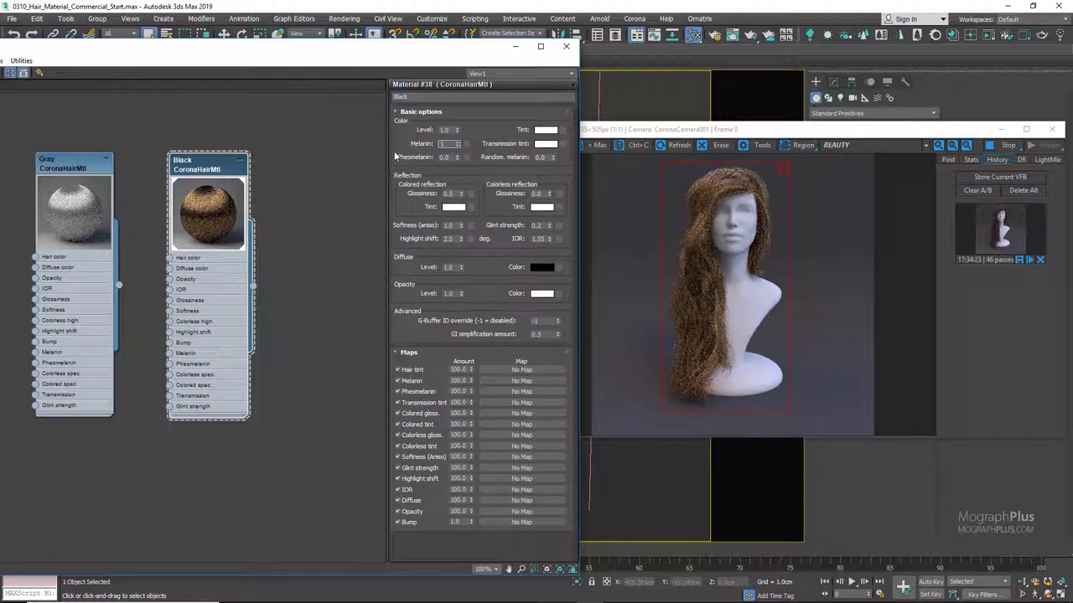
{"action": "key", "text": "Return"}
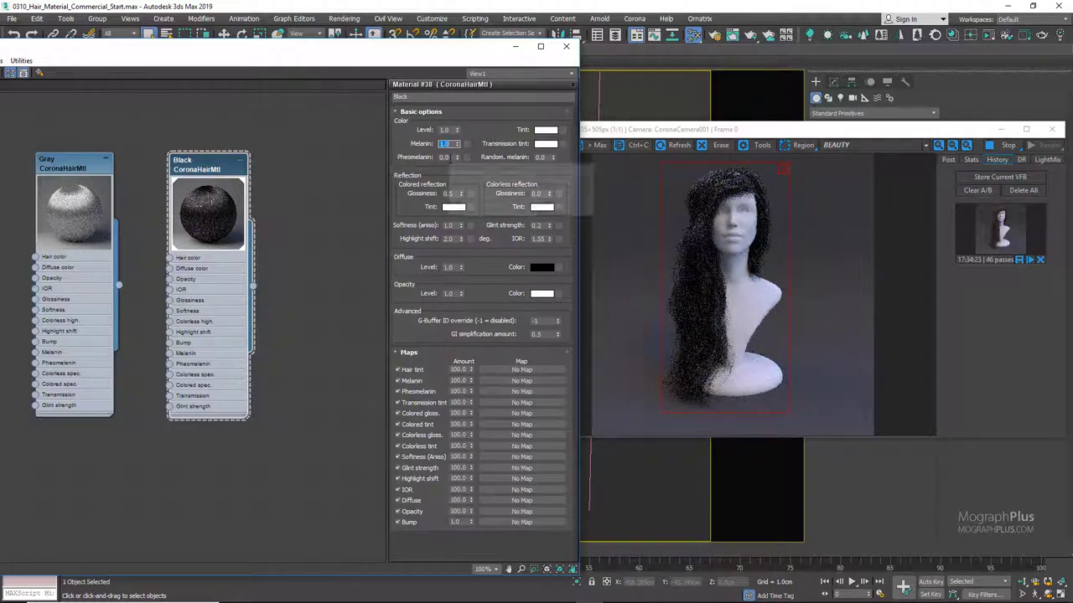
- Set the Black material's pheomelanin to 0.2 and its random melanin to 0.2
{"action": "key", "text": "Tab"}
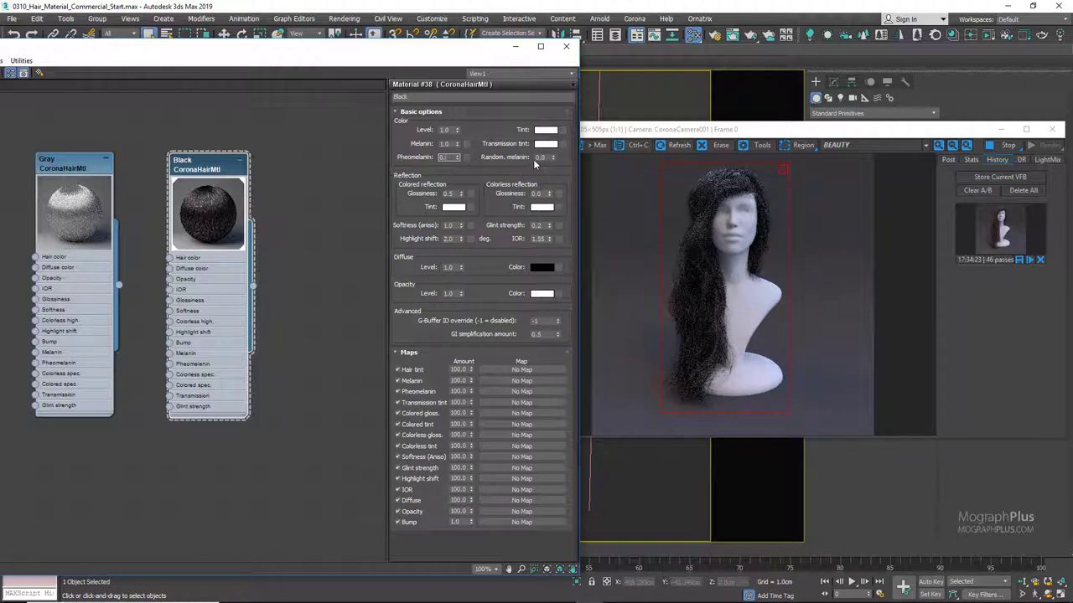
{"action": "type", "text": "0.2"}
{"action": "key", "text": "Tab"}
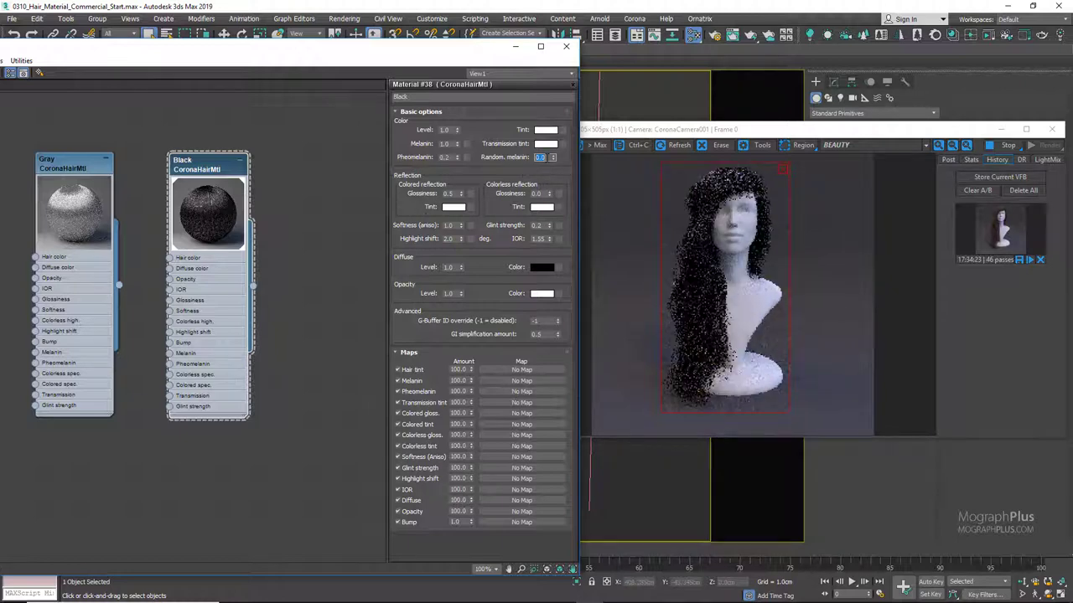
{"action": "type", "text": "0.2"}
{"action": "key", "text": "Return"}
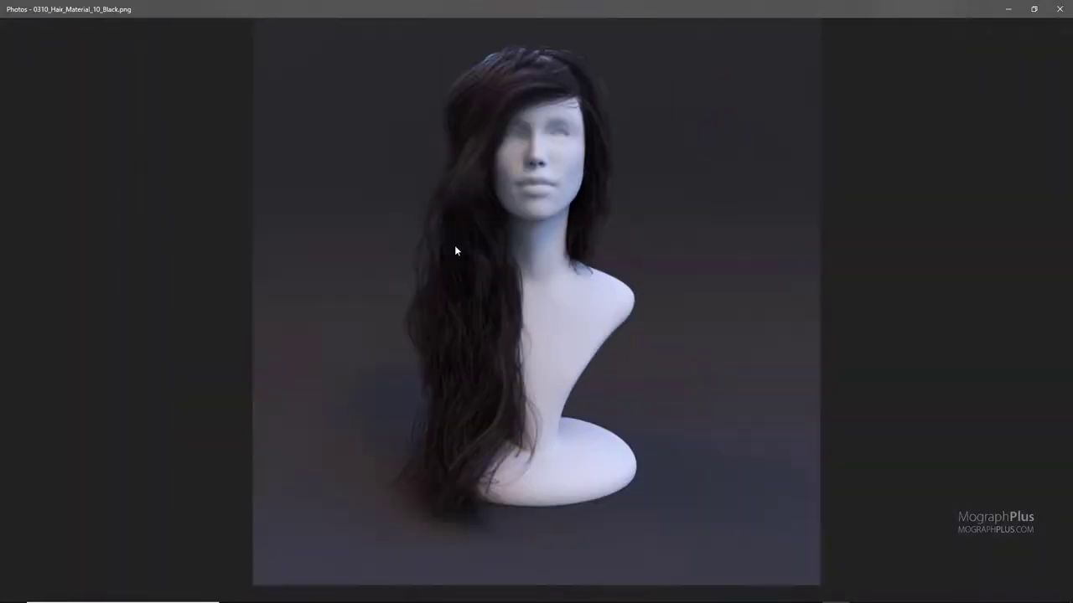
- Compare the two finished Black renders under their different lighting, examine the darker one's hair up close, and close the image
{"action": "key", "text": "Right"}
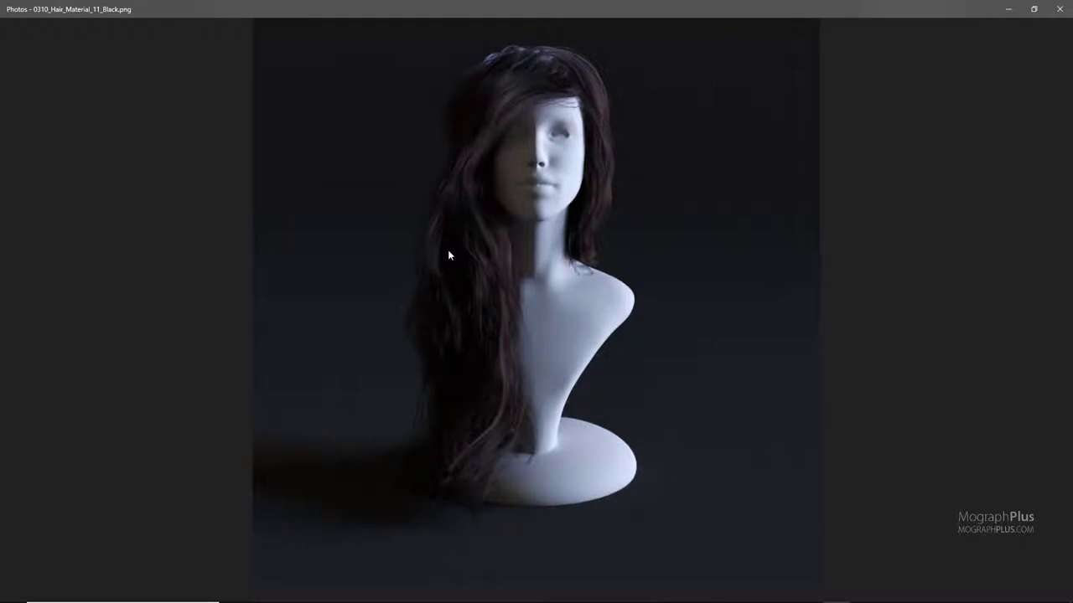
{"action": "key", "text": "Left"}
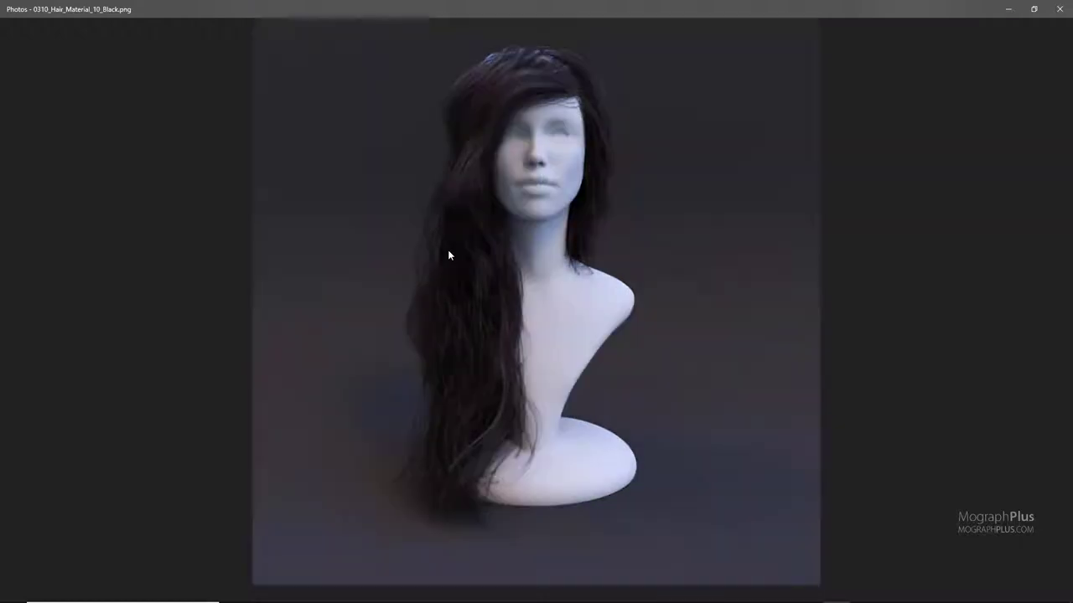
{"action": "key", "text": "Right"}
{"action": "key", "text": "Left"}
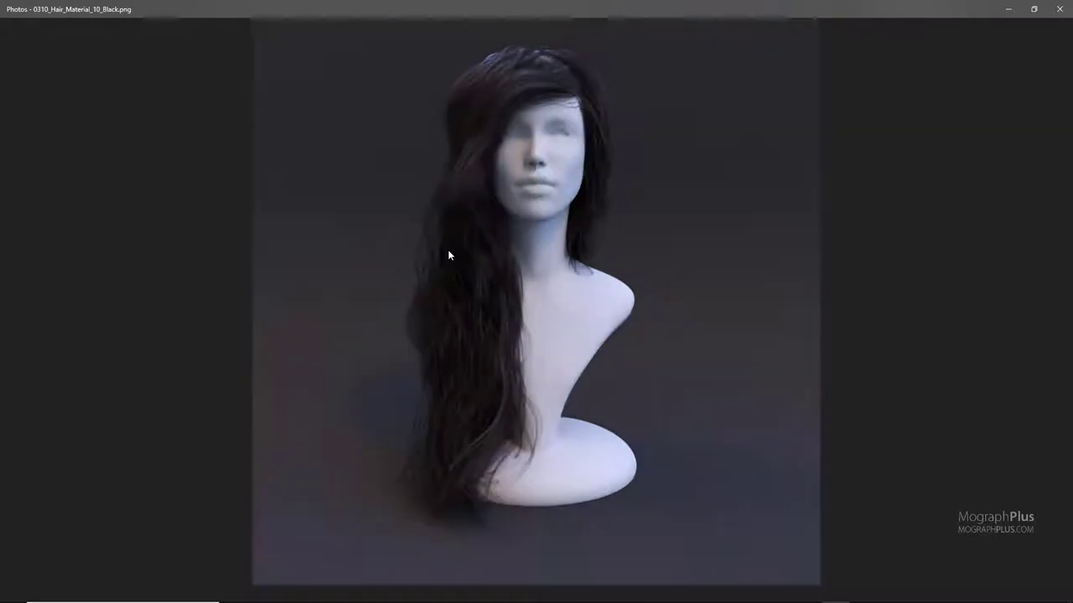
{"action": "key", "text": "Right"}
{"action": "scroll", "coordinate": [478, 283], "scroll_direction": "up", "scroll_amount": 2}
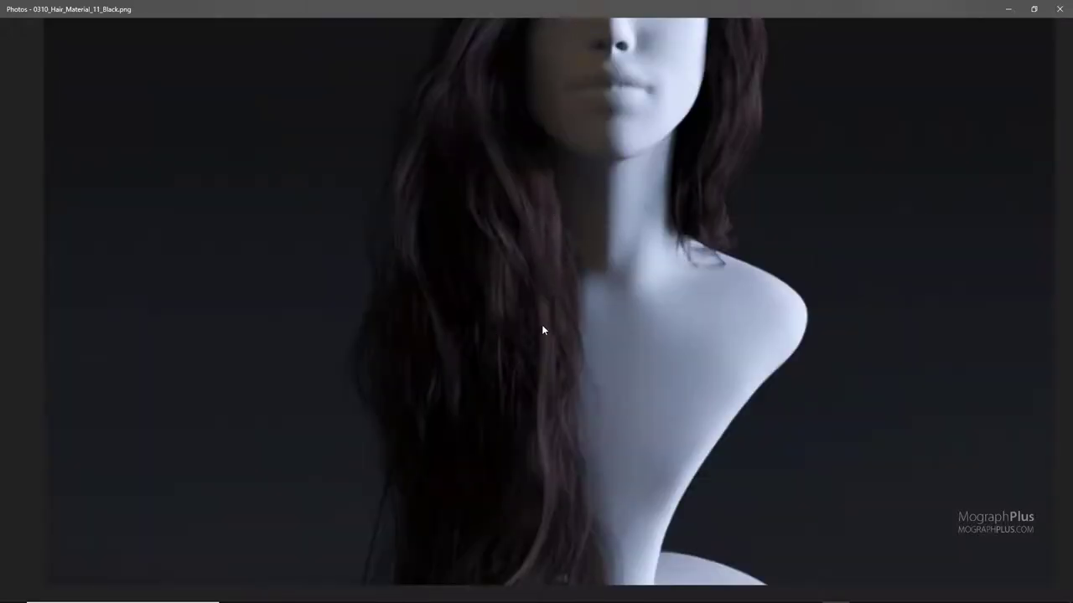
{"action": "scroll", "coordinate": [542, 311], "scroll_direction": "down", "scroll_amount": 1}
{"action": "scroll", "coordinate": [531, 310], "scroll_direction": "down", "scroll_amount": 2}
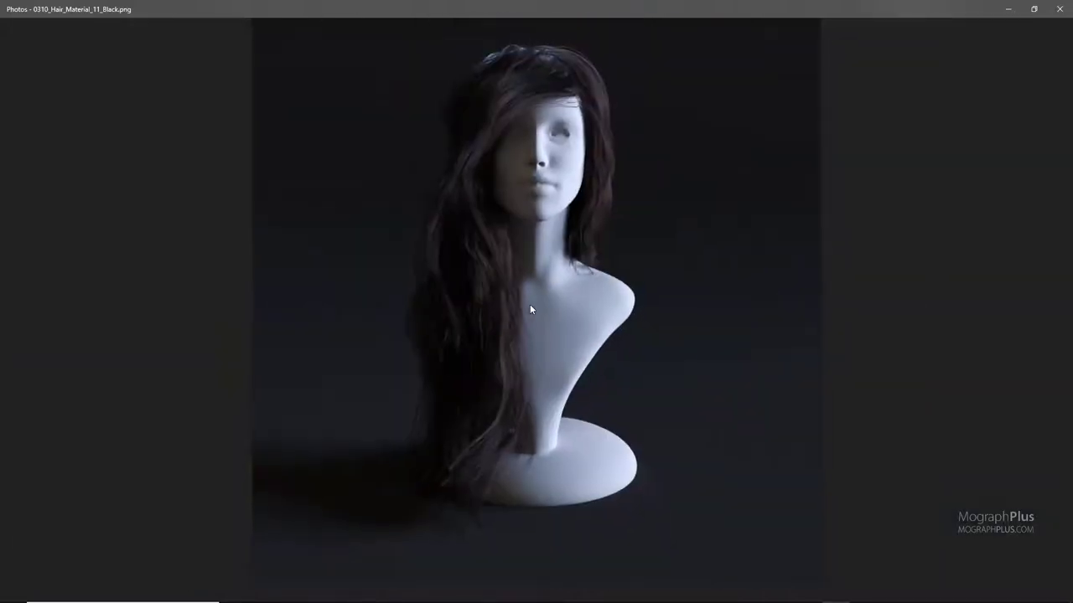
{"action": "key", "text": "Left"}
{"action": "key", "text": "Right"}
{"action": "key", "text": "Left"}
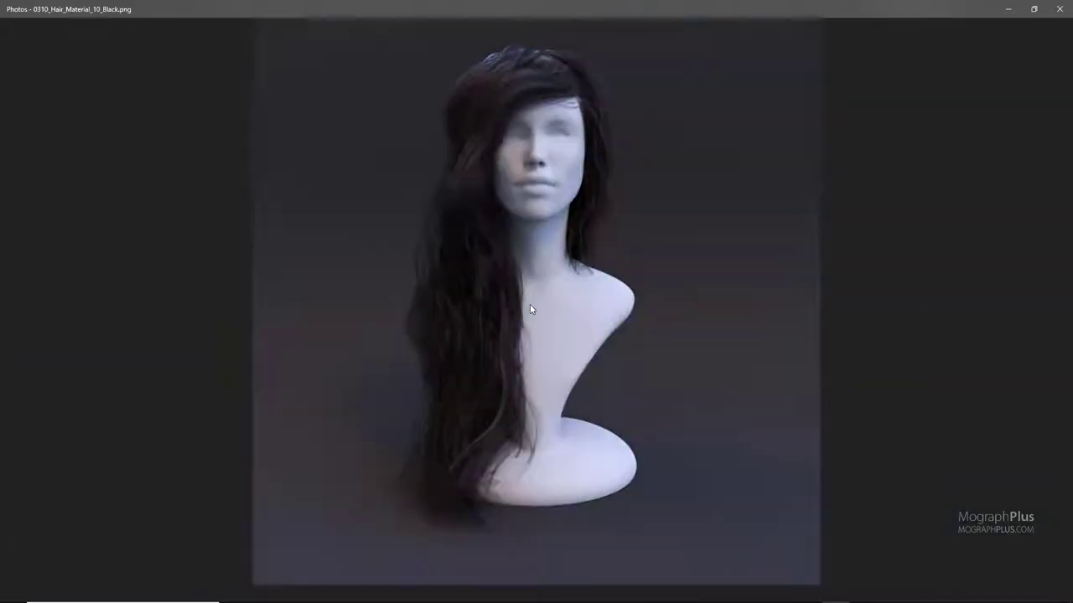
{"action": "key", "text": "Right"}
{"action": "key", "text": "Left"}
{"action": "key", "text": "Right"}
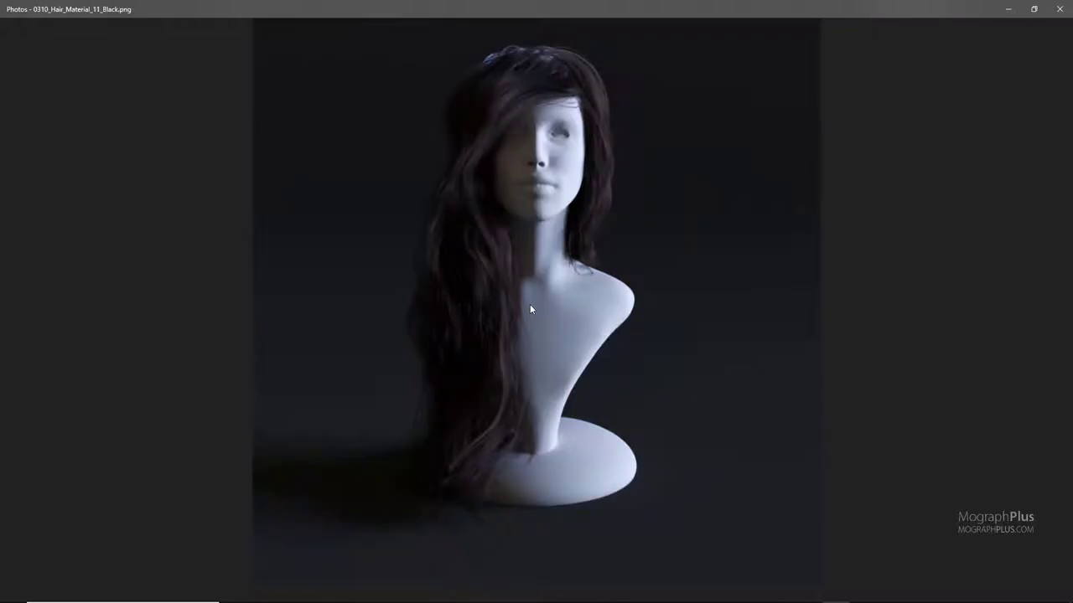
{"action": "key", "text": "Left"}
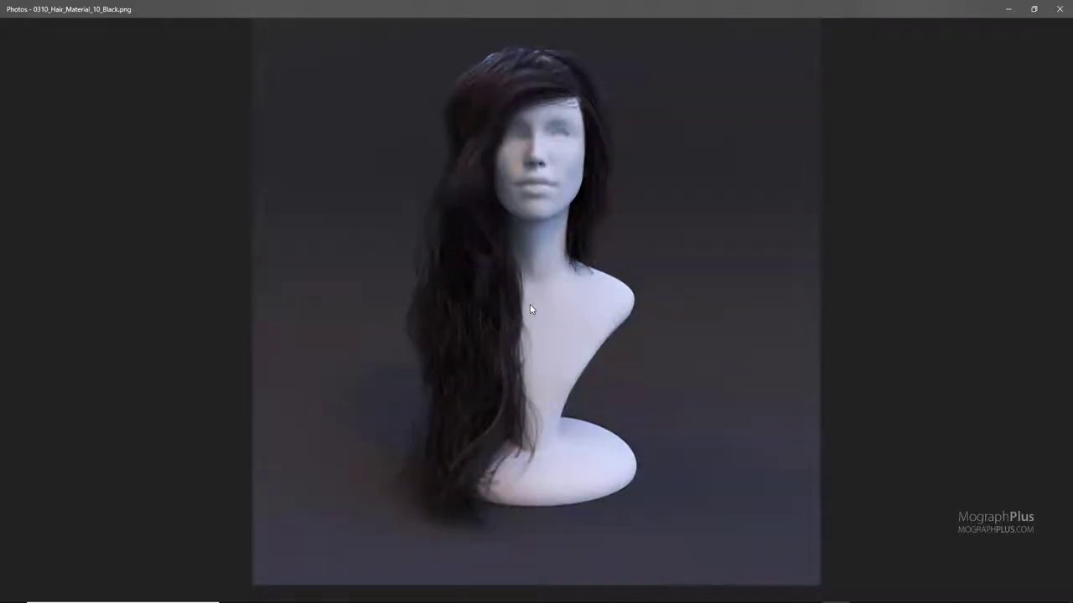
{"action": "key", "text": "Right"}
{"action": "key", "text": "Left"}
{"action": "key", "text": "Right"}
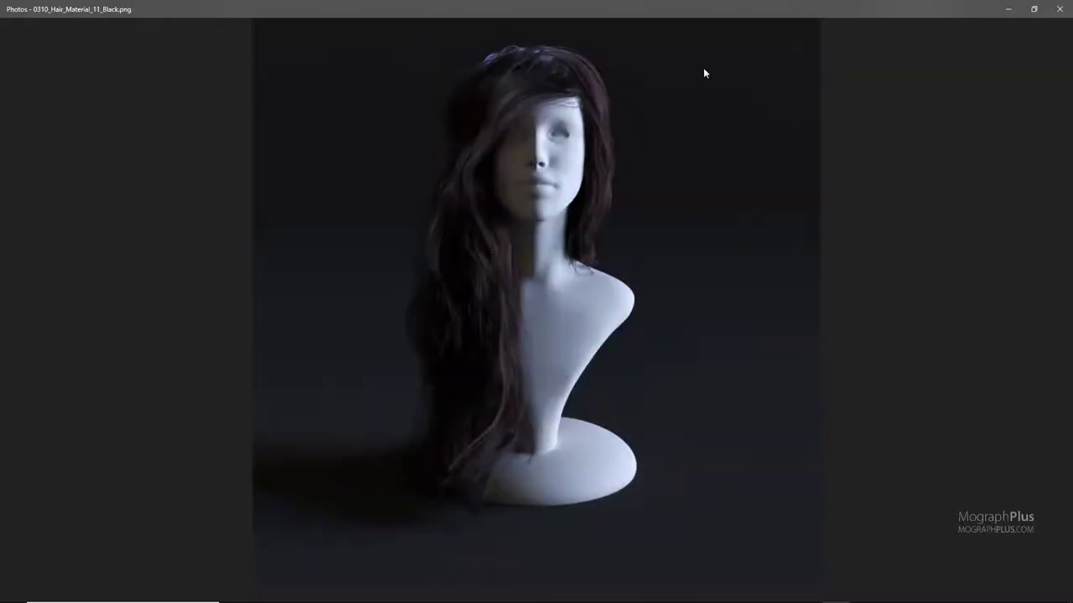
{"action": "left_click", "coordinate": [1052, 12]}
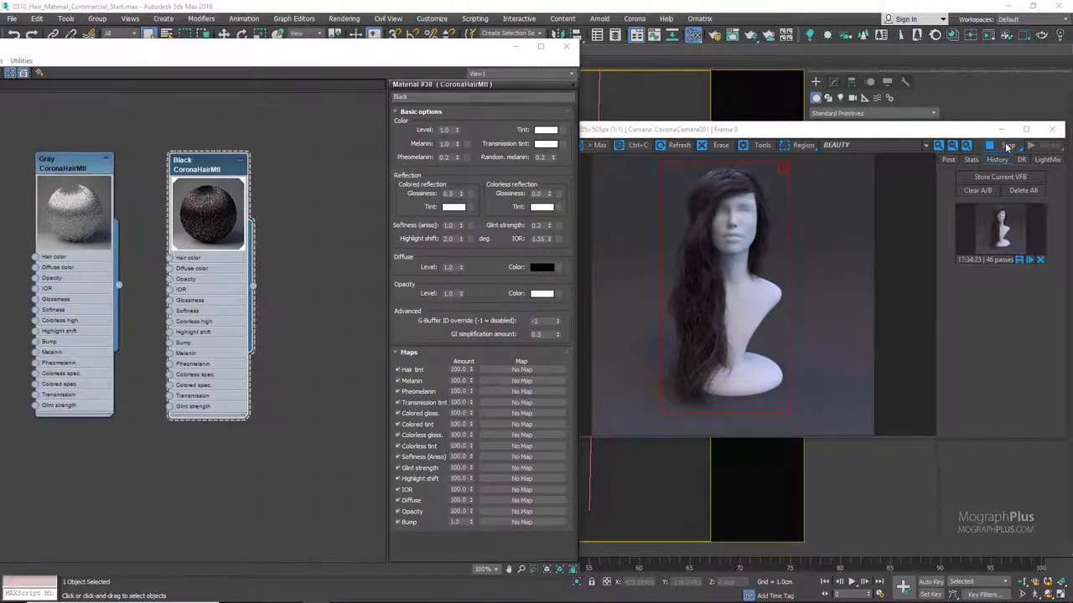
- Stop the interactive render and close its frame buffer, and open the scene 0310_Hair_Material_Start.max
{"action": "left_click", "coordinate": [1007, 149]}
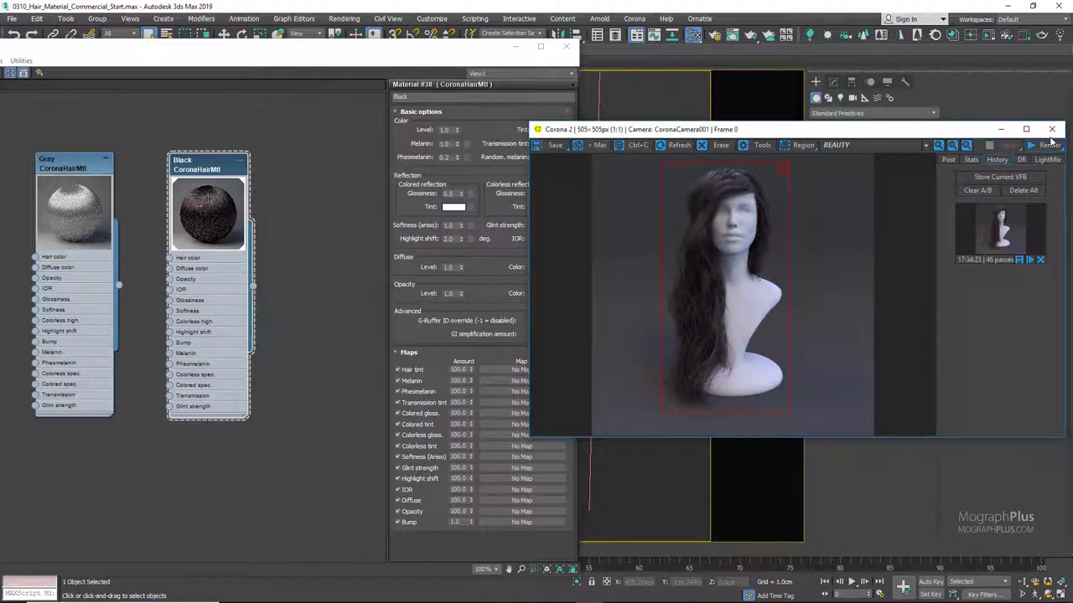
{"action": "left_click", "coordinate": [1051, 129]}
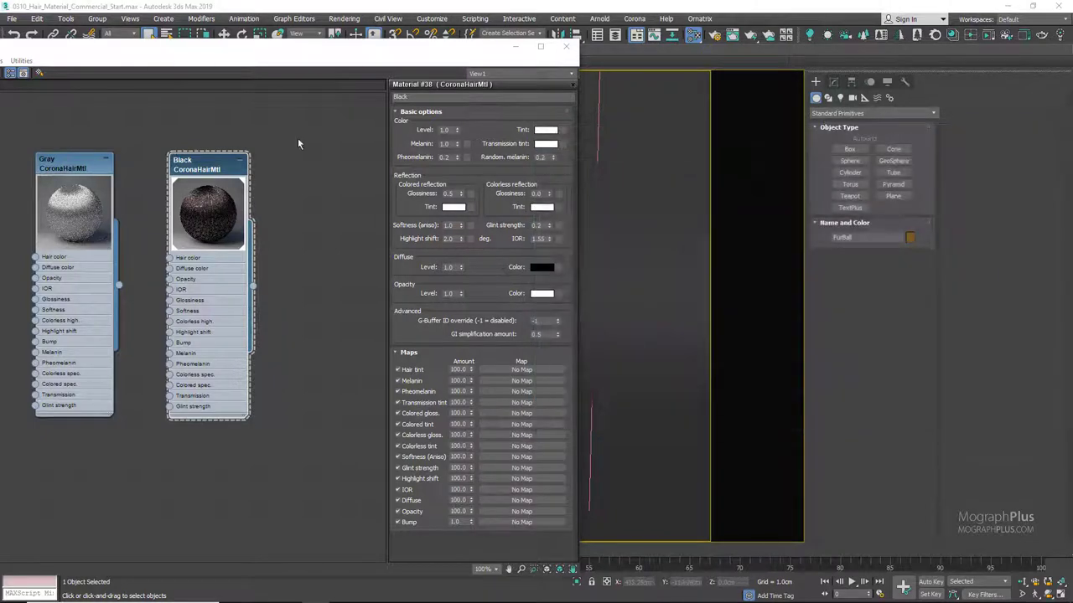
{"action": "left_click", "coordinate": [11, 19]}
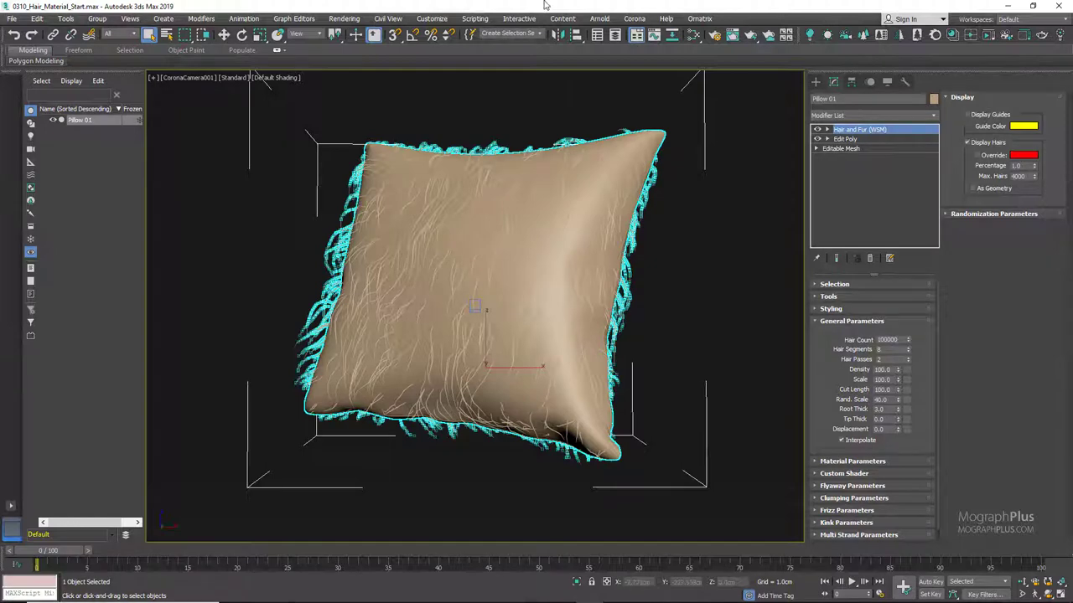
- Bring the vatican_road_8k.hdr environment map into the material editor as an instance, open its parameters, and close both windows
{"action": "key", "text": "8"}
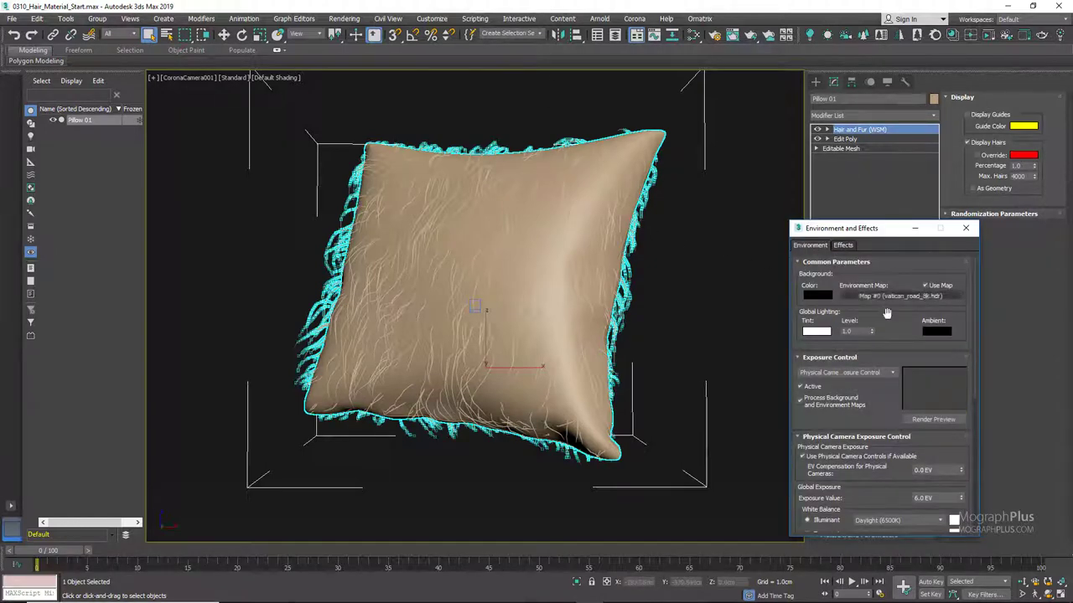
{"action": "key", "text": "m"}
{"action": "left_click_drag", "start_coordinate": [892, 301], "coordinate": [192, 187]}
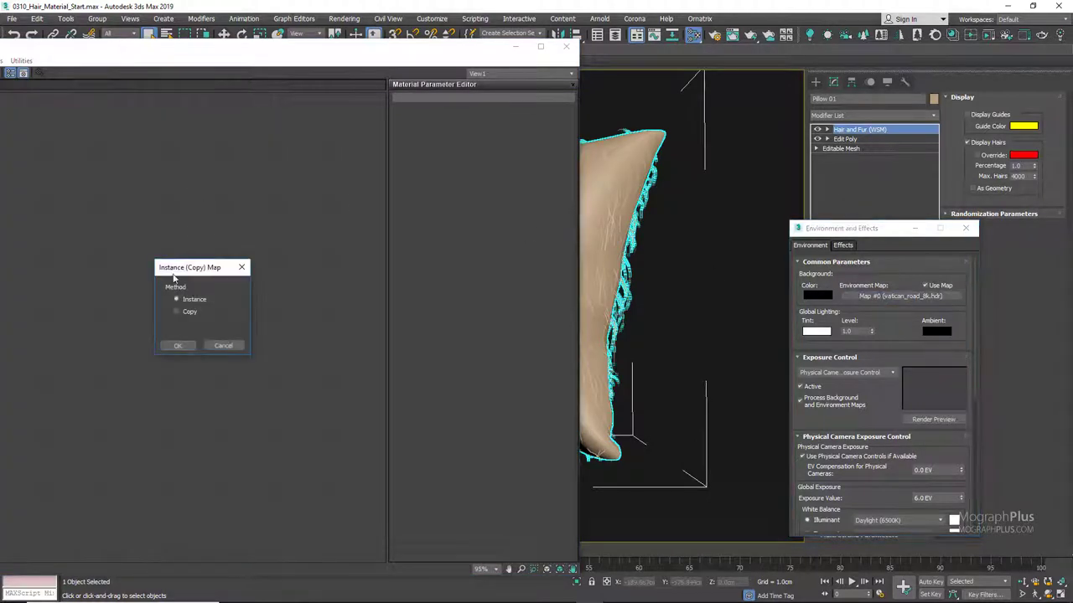
{"action": "left_click", "coordinate": [175, 342]}
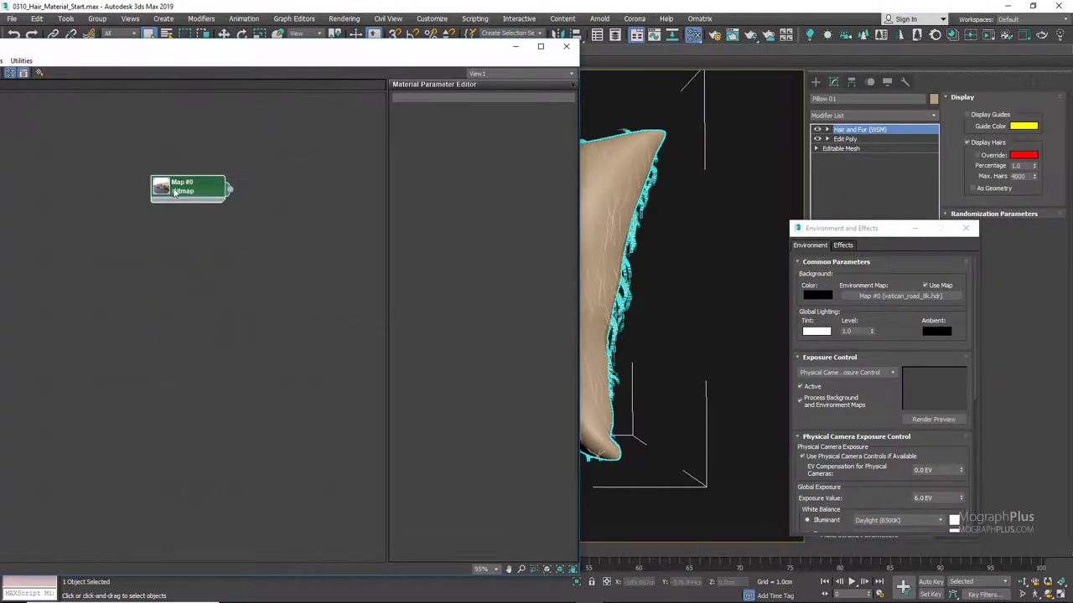
{"action": "double_click", "coordinate": [173, 191]}
{"action": "double_click", "coordinate": [166, 189]}
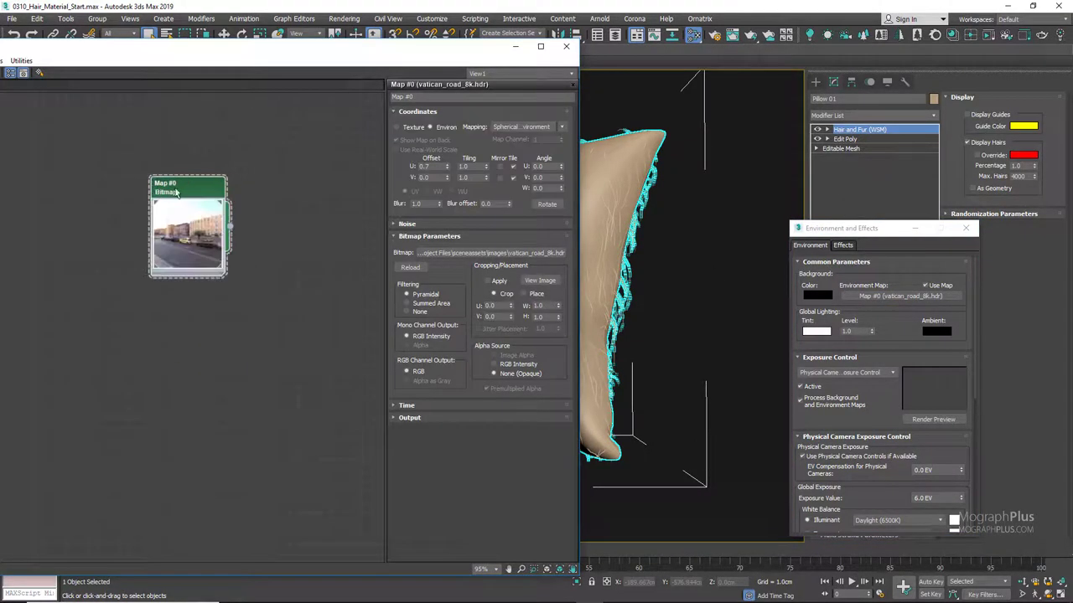
{"action": "left_click", "coordinate": [566, 46]}
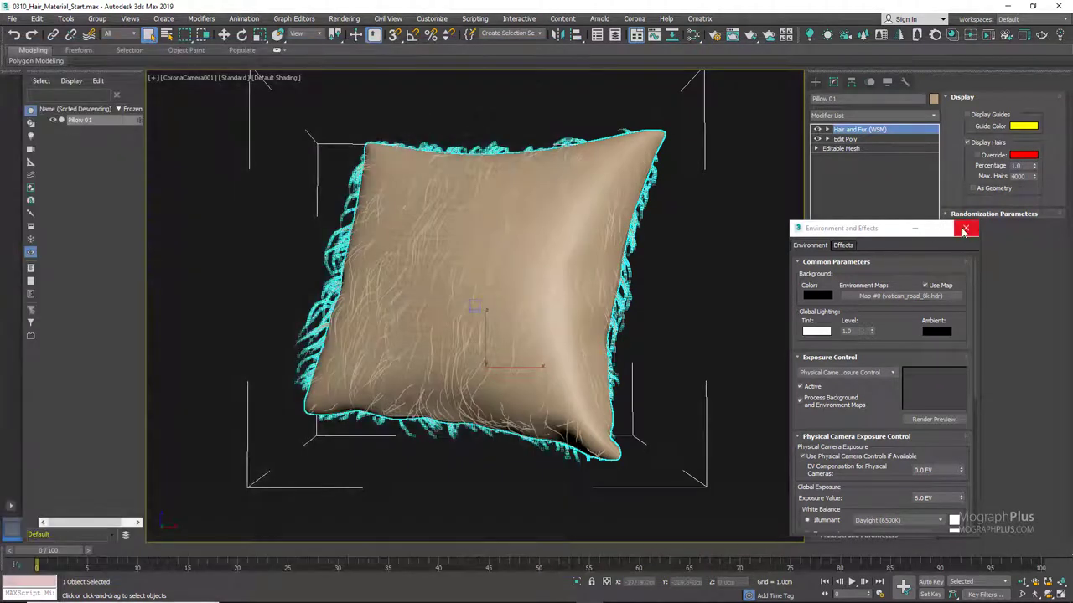
{"action": "left_click", "coordinate": [966, 228]}
- Create a CoronaHairMtl material beside the environment map node and set its melanin to 0.2
{"action": "key", "text": "m"}
{"action": "middle_click_drag", "start_coordinate": [131, 199], "coordinate": [115, 173]}
{"action": "right_click", "coordinate": [114, 164]}
{"action": "mouse_move", "coordinate": [142, 168]}
{"action": "mouse_move", "coordinate": [270, 198]}
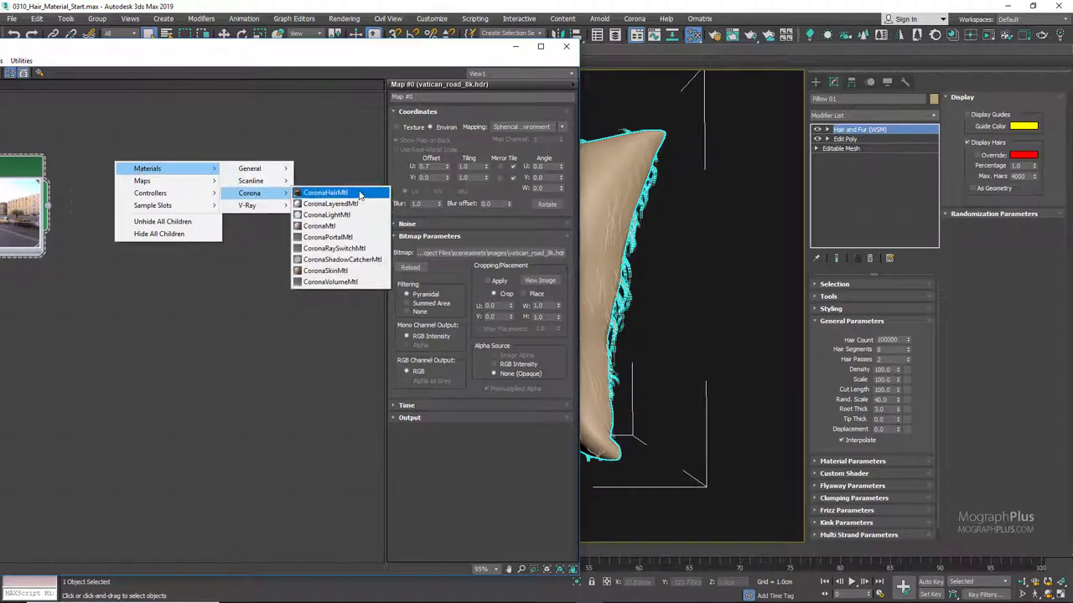
{"action": "left_click", "coordinate": [331, 193]}
{"action": "left_click_drag", "start_coordinate": [87, 170], "coordinate": [162, 203]}
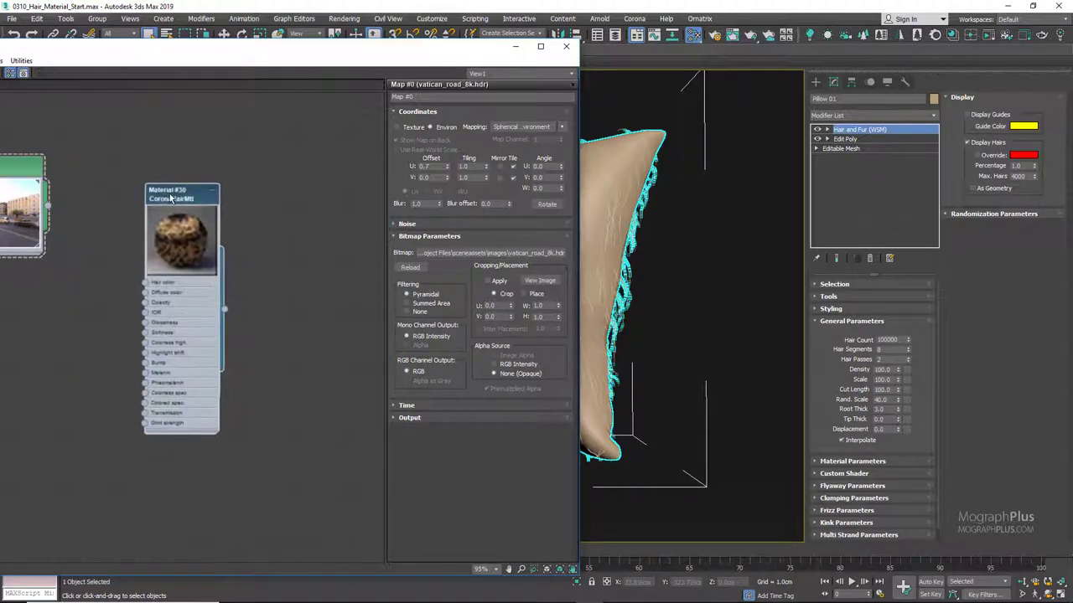
{"action": "double_click", "coordinate": [176, 198]}
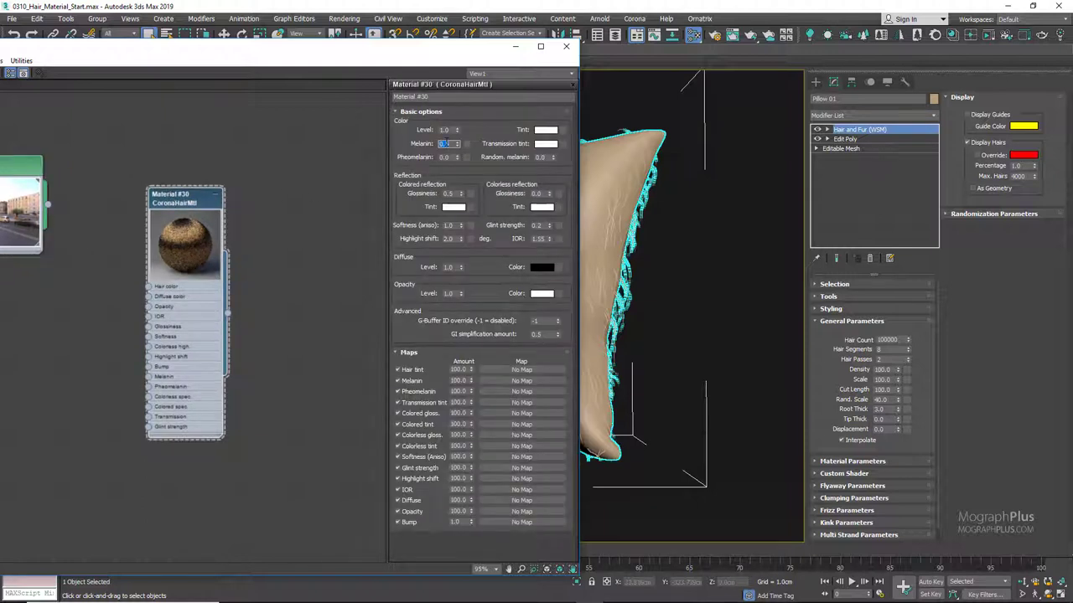
{"action": "type", "text": "0.2"}
{"action": "key", "text": "Return"}
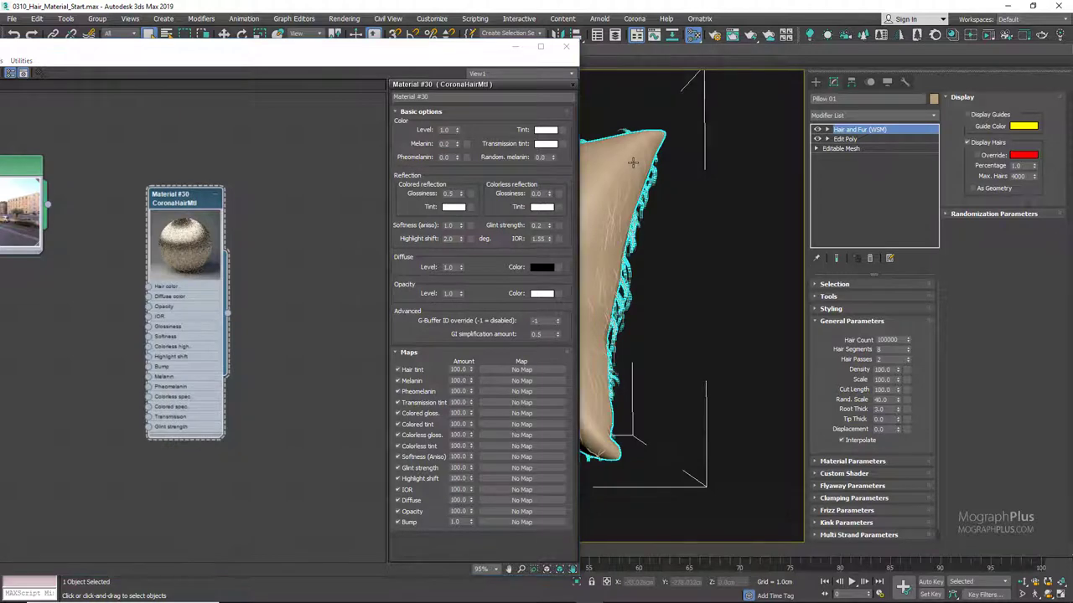
- Enable a custom shader on the pillow's Hair and Fur modifier and assign the CoronaHairMtl to it as an instance
{"action": "left_click", "coordinate": [834, 322]}
{"action": "left_click", "coordinate": [845, 345]}
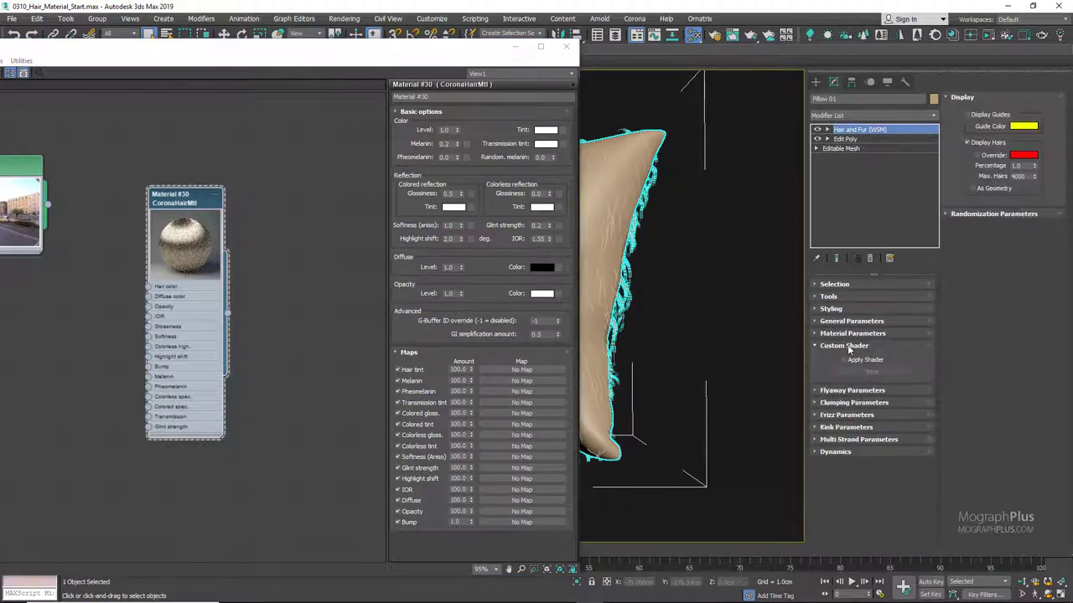
{"action": "left_click", "coordinate": [844, 359]}
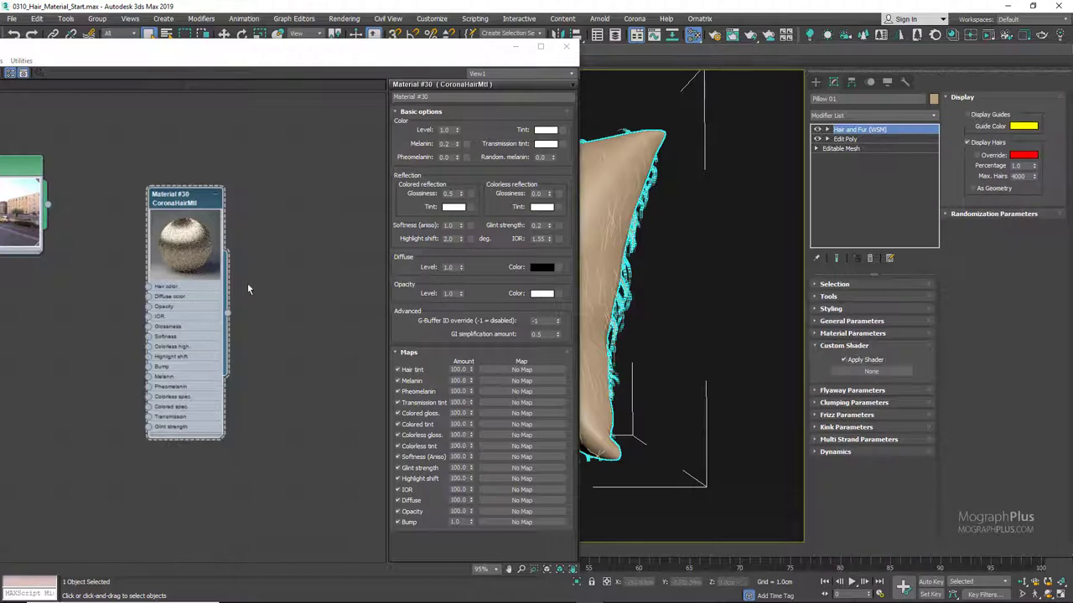
{"action": "left_click_drag", "start_coordinate": [231, 314], "coordinate": [868, 372]}
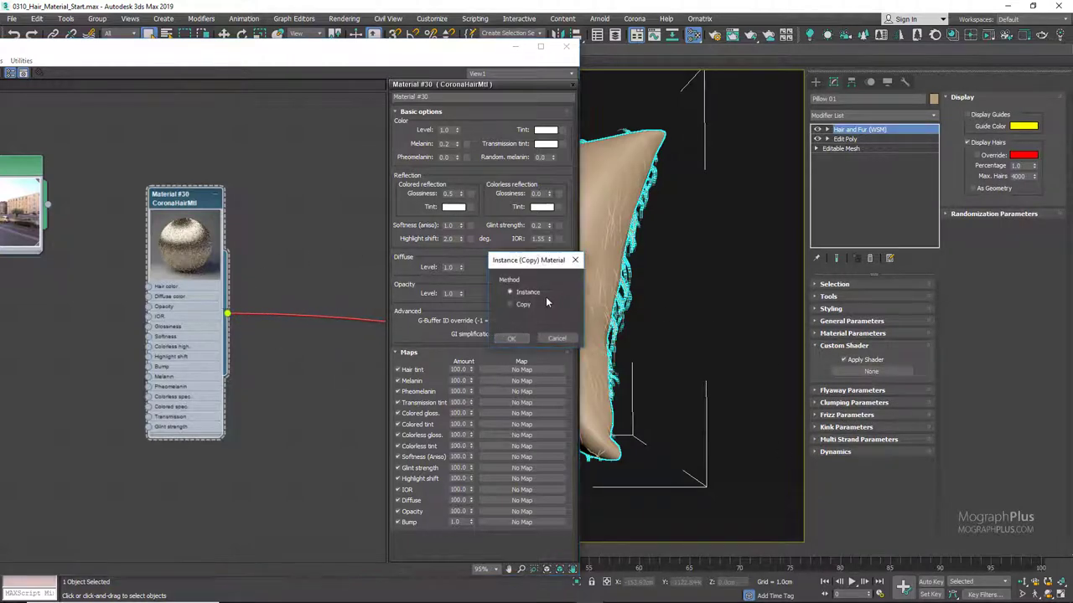
{"action": "left_click", "coordinate": [511, 340]}
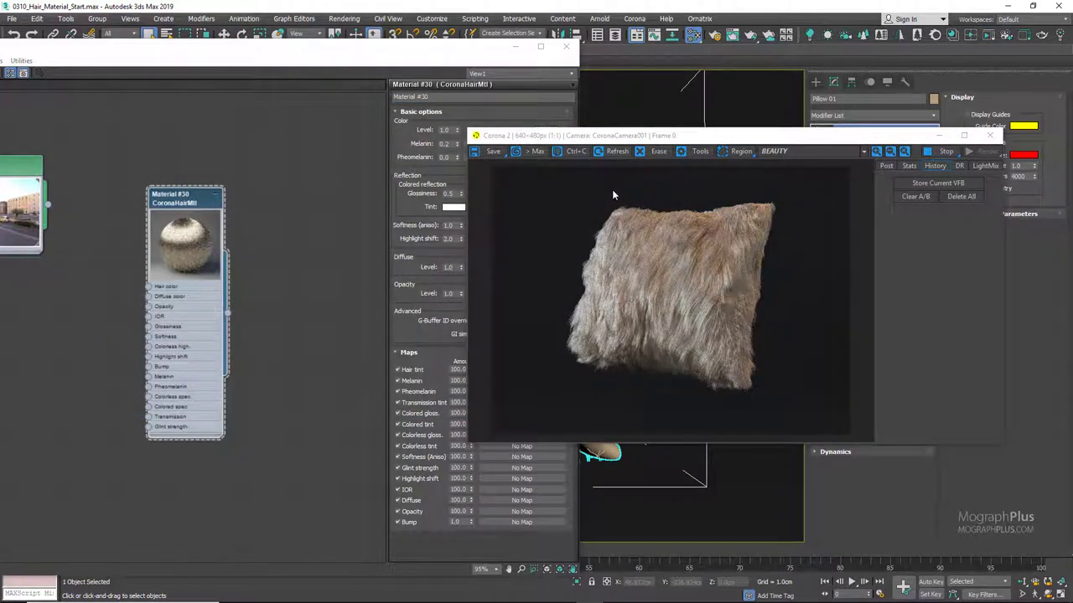
- Reposition the hair material node in the graph and bring the pillow's render window back to the front
{"action": "left_click_drag", "start_coordinate": [188, 204], "coordinate": [240, 173]}
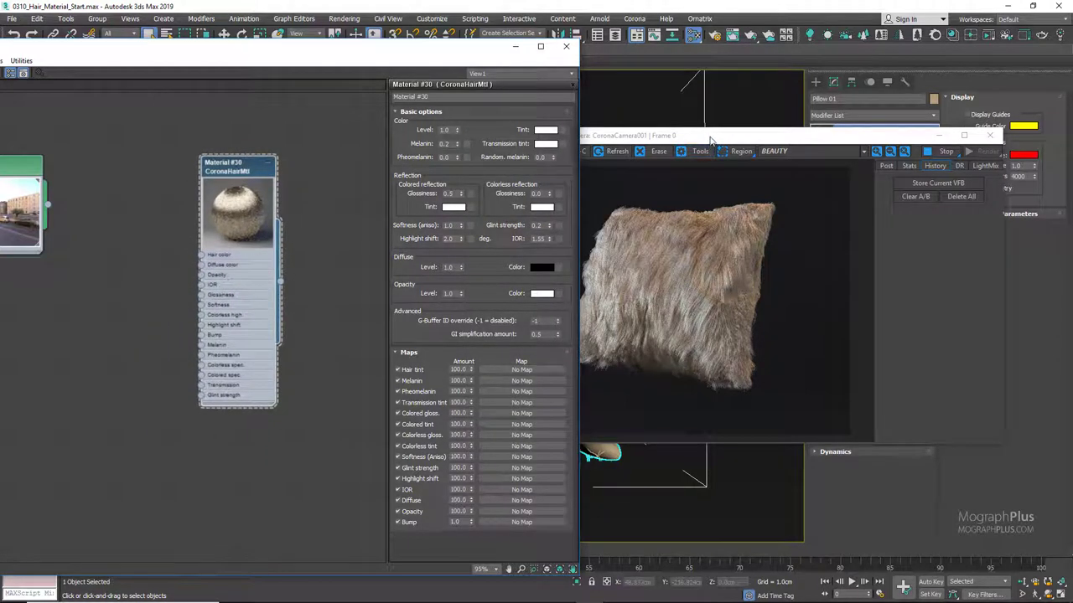
{"action": "left_click", "coordinate": [711, 137]}
{"action": "left_click_drag", "start_coordinate": [710, 137], "coordinate": [702, 134]}
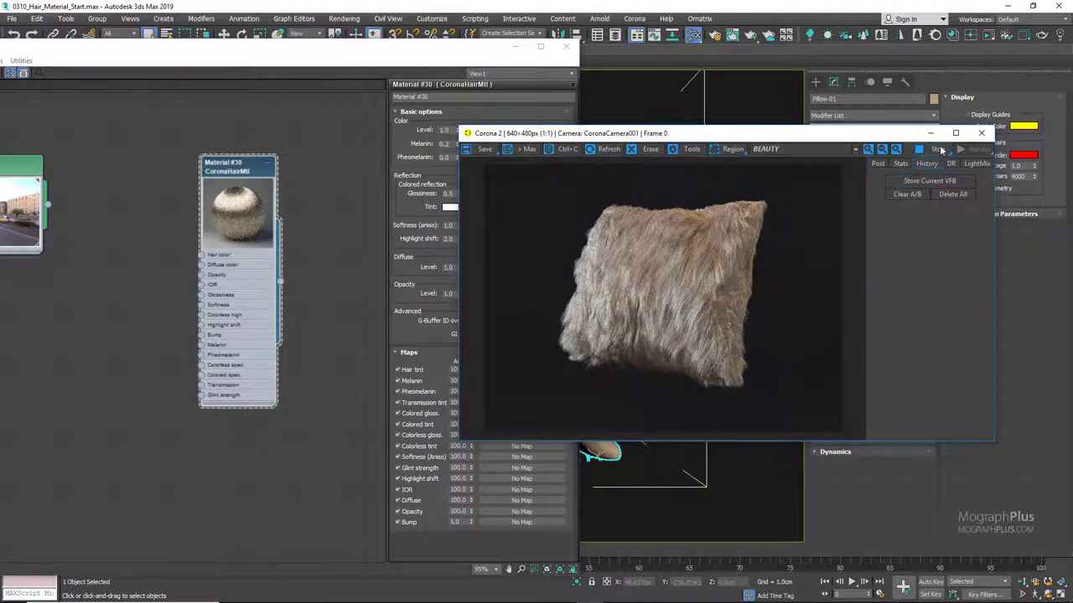